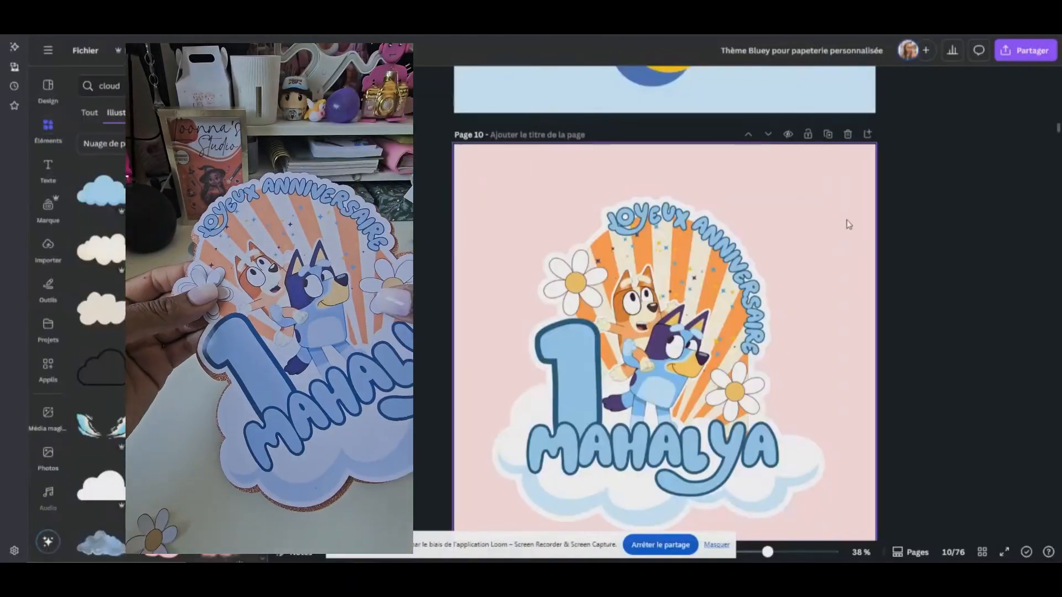
Examine the finished birthday topper on page 10 and the version of the same design on page 11
scroll(852, 217, down, 2)
click(762, 226)
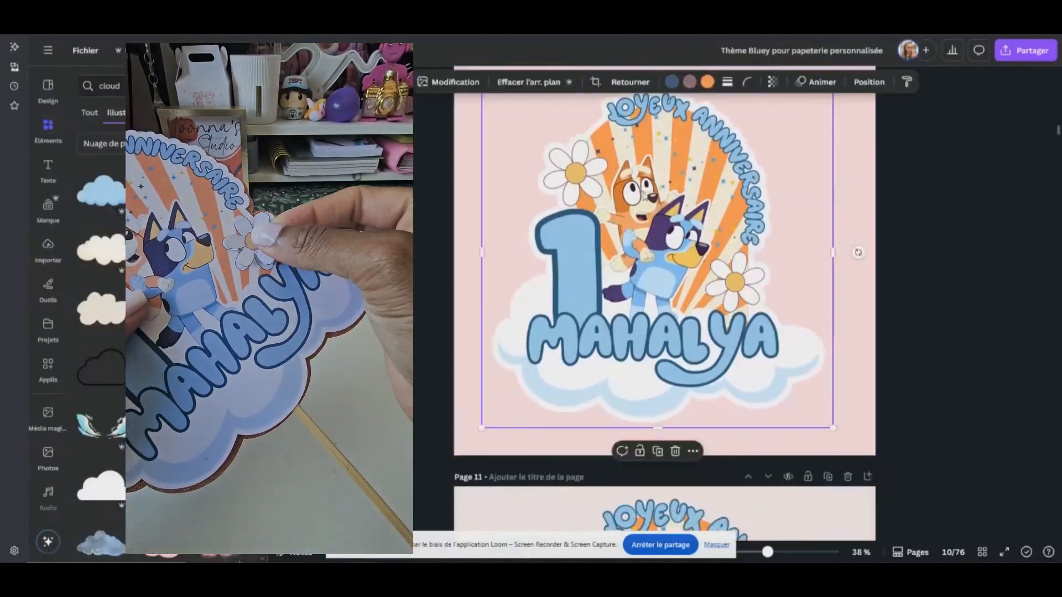
scroll(750, 233, up, 2)
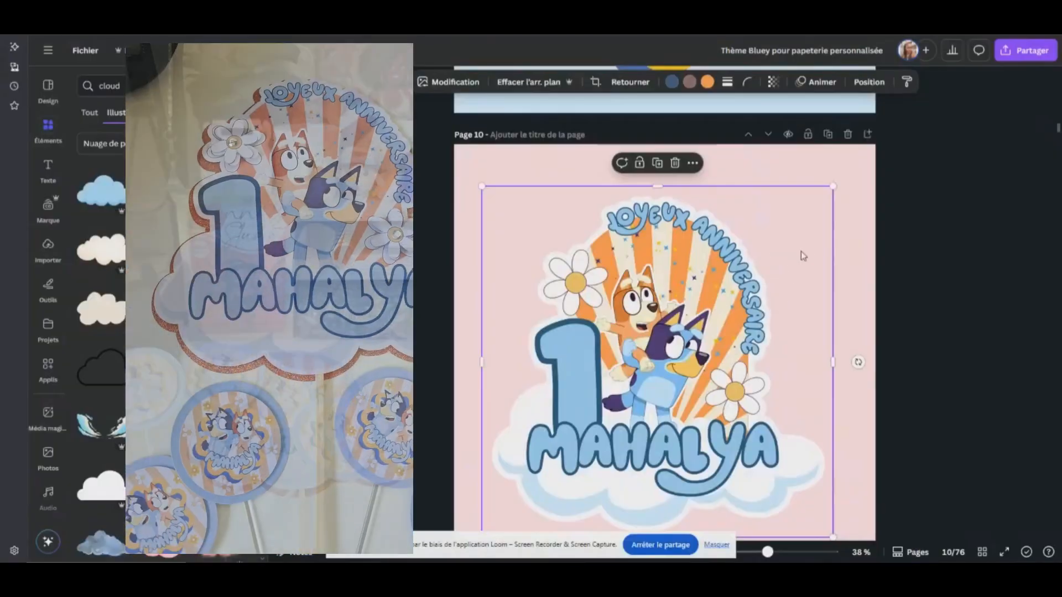
scroll(804, 256, down, 1)
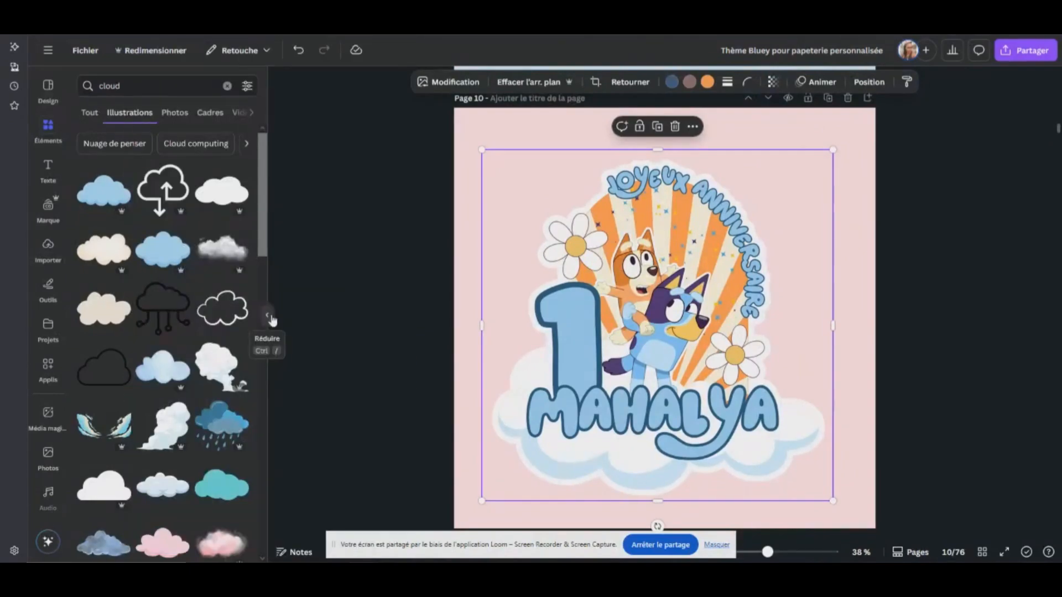
click(863, 246)
scroll(790, 248, down, 3)
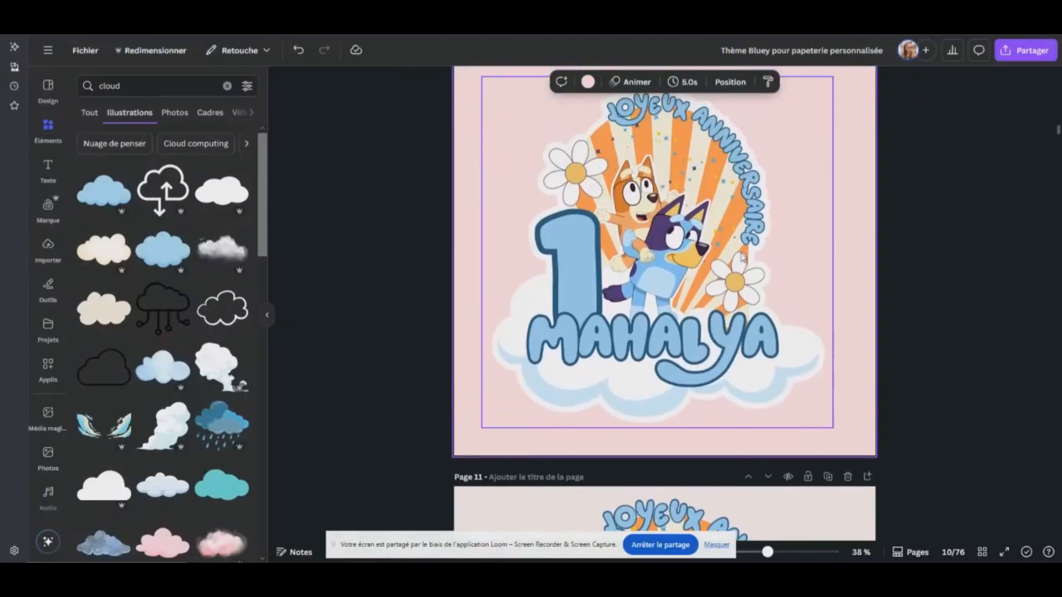
scroll(663, 269, up, 3)
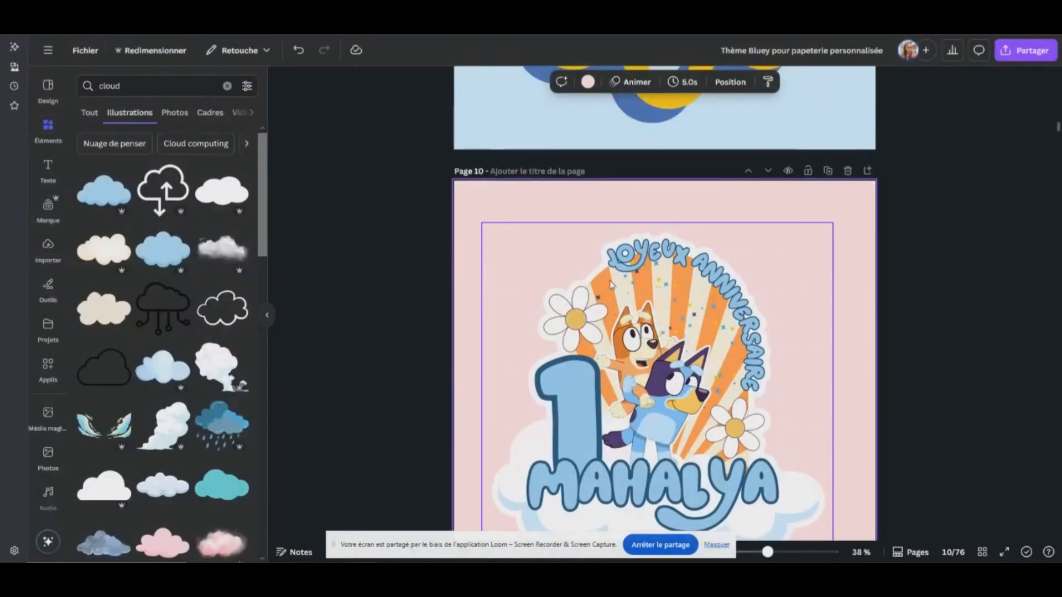
scroll(689, 297, down, 10)
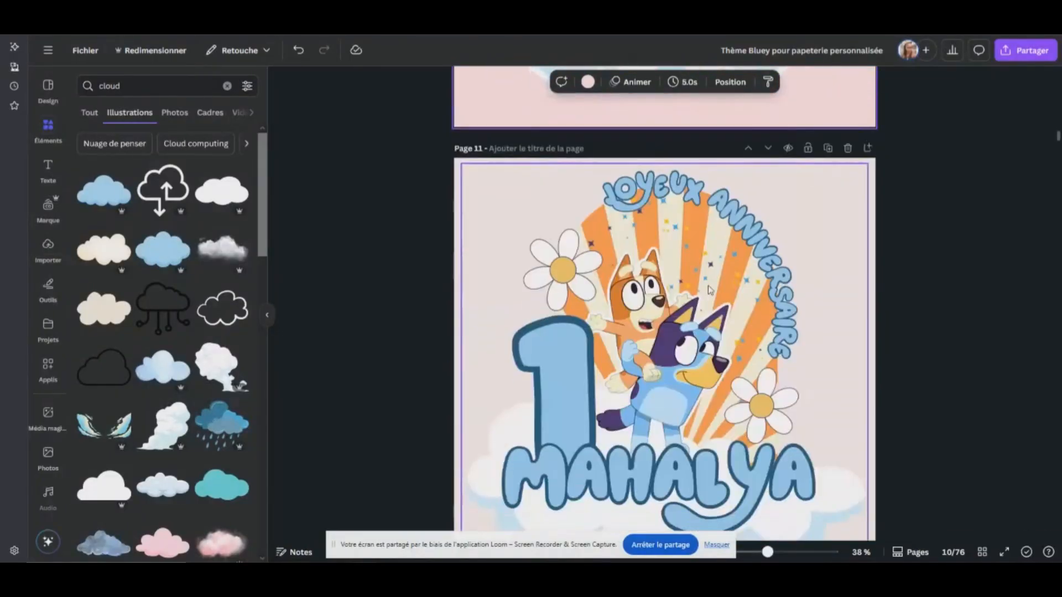
scroll(717, 305, down, 3)
scroll(718, 300, up, 6)
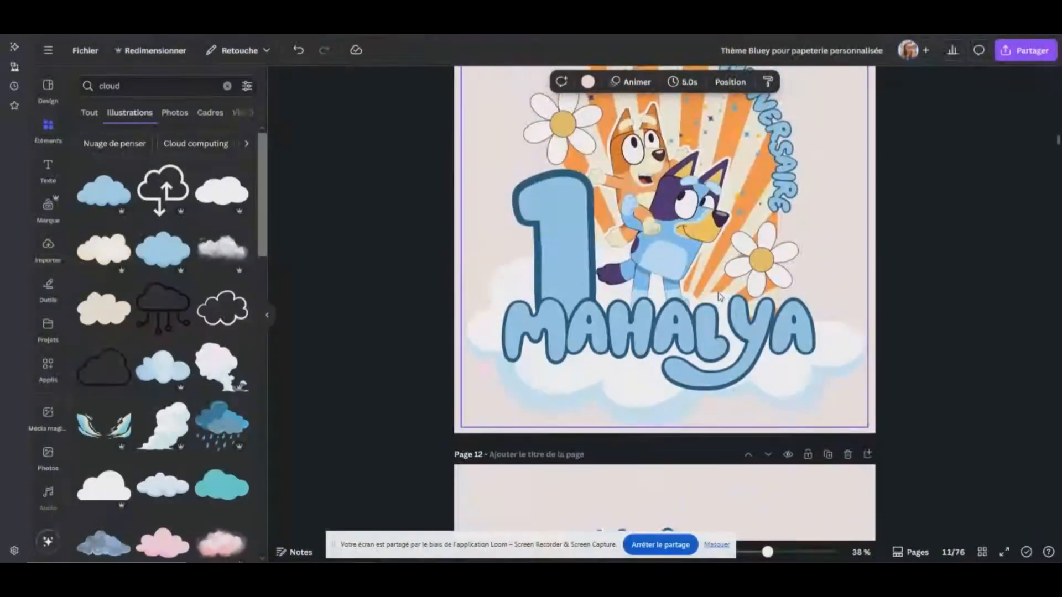
Duplicate page 11 with the birthday topper design
click(579, 246)
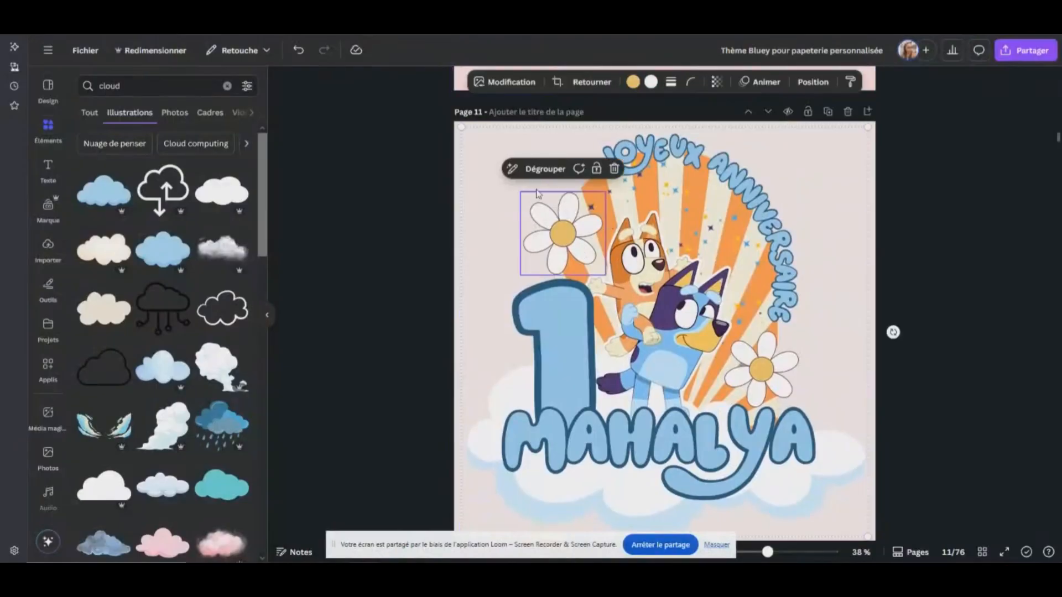
click(827, 113)
scroll(720, 268, up, 5)
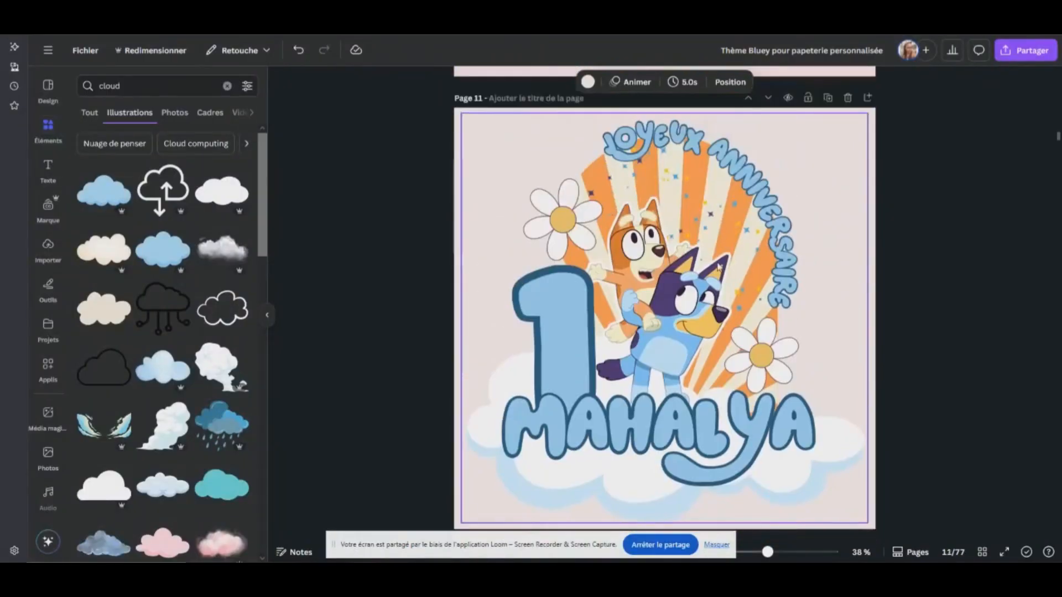
Ungroup the birthday topper artwork on page 11 so its elements can be edited individually
click(667, 270)
click(567, 202)
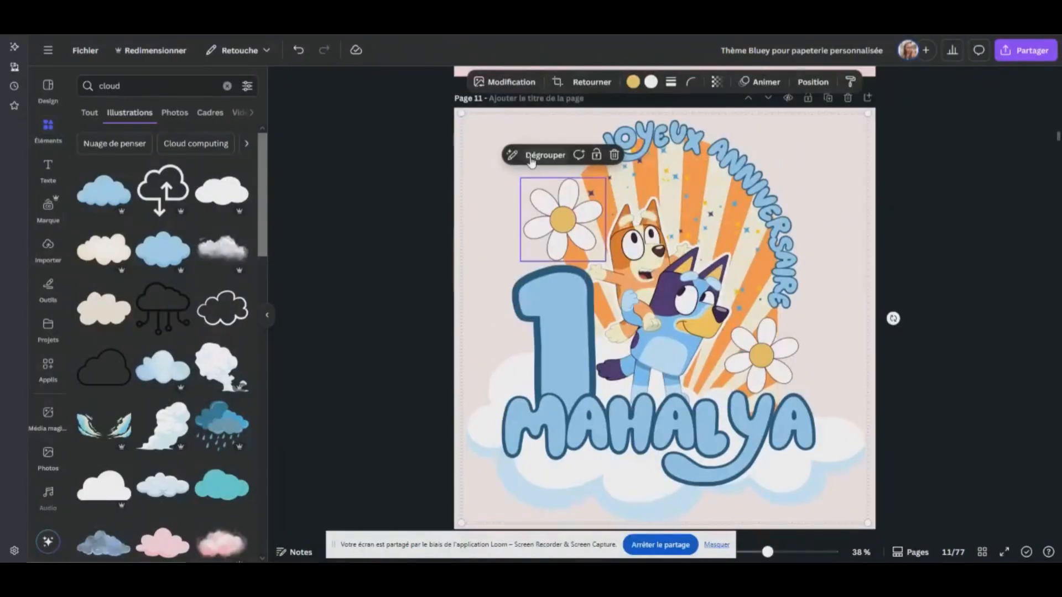
key(ctrl+a)
click(867, 170)
Duplicate the daisy above the number 1, shrink the copy slightly and centre it on the original flower
click(563, 213)
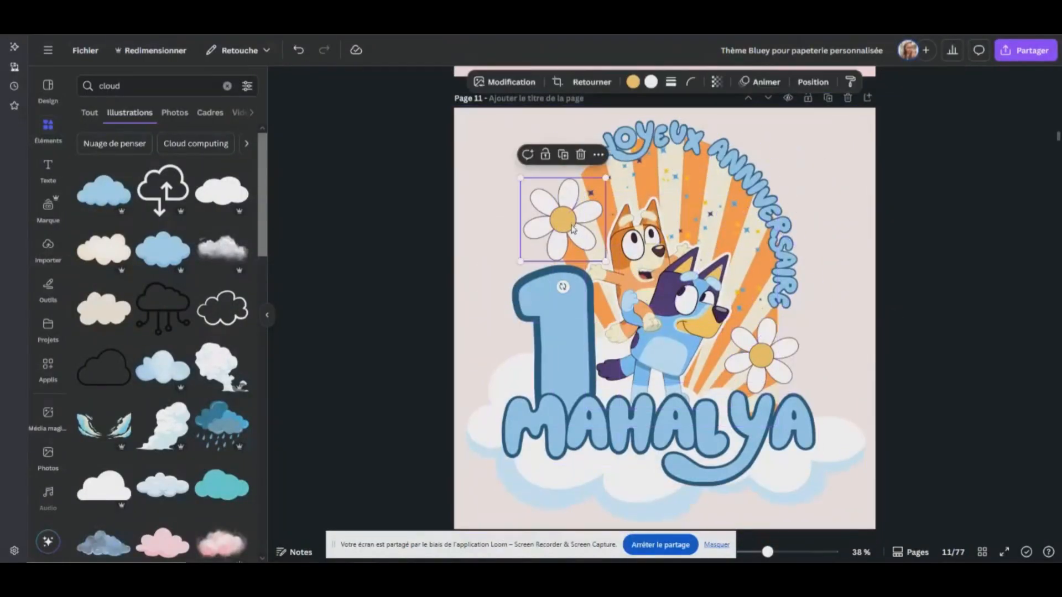
drag(562, 174, 565, 178)
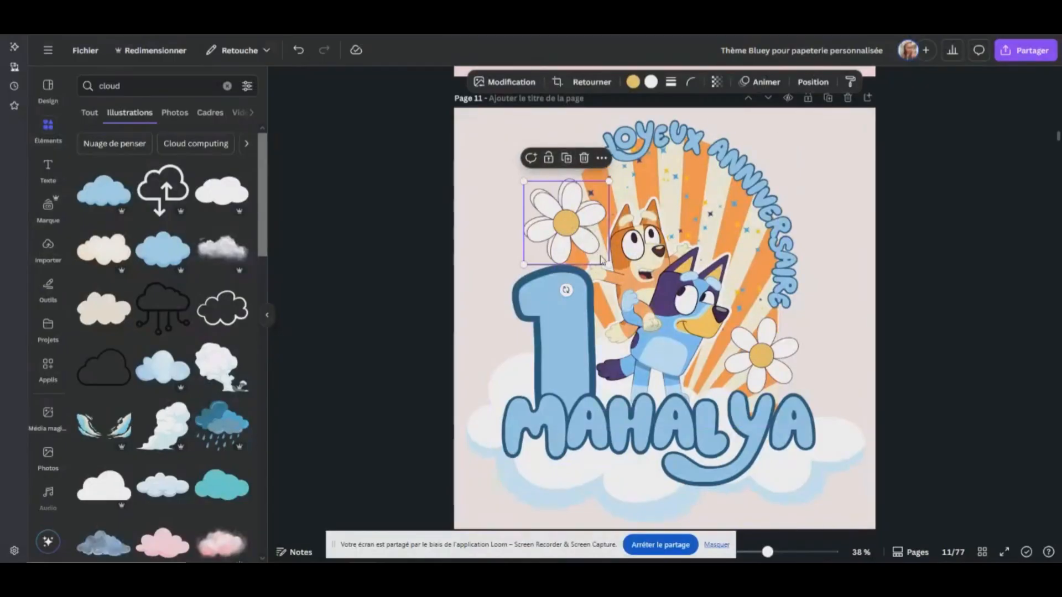
drag(609, 264, 567, 224)
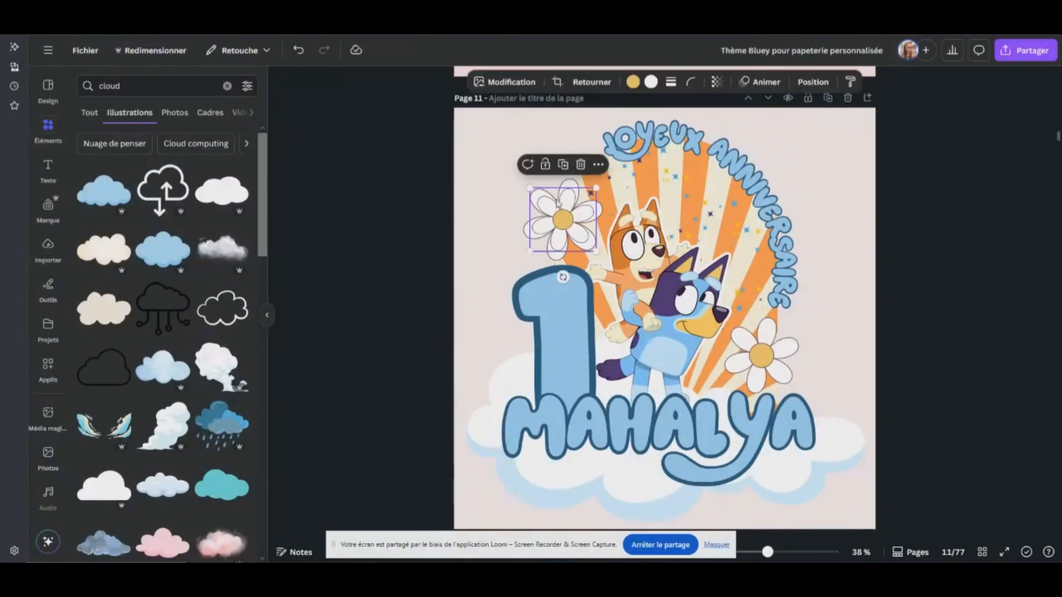
Duplicate the smaller daisy and centre the copy on the other daisy below the curved greeting
click(563, 165)
drag(570, 224, 761, 355)
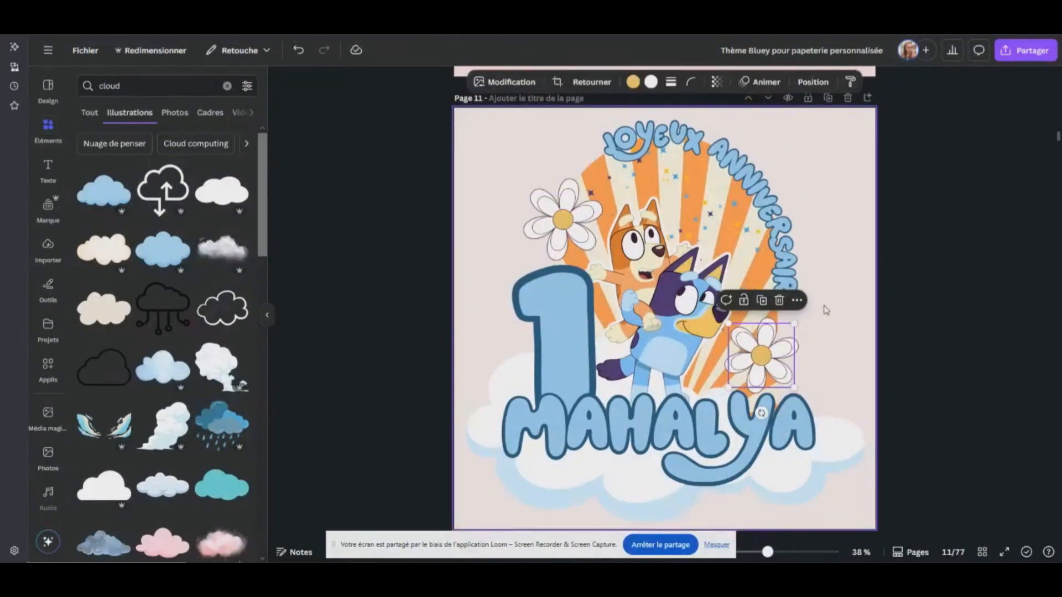
click(794, 363)
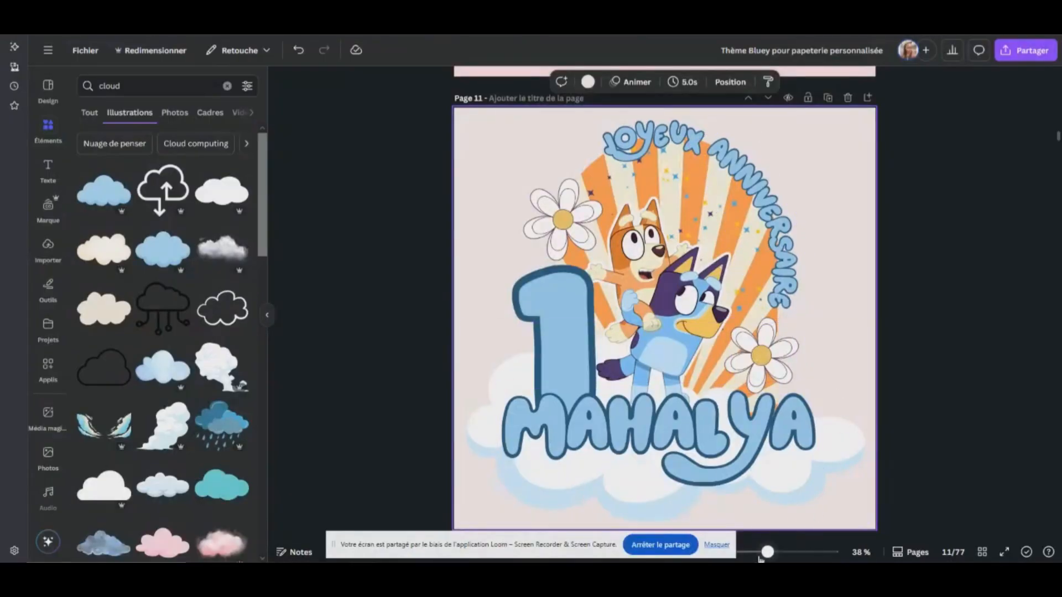
Compare the layered-daisy design on page 11 with its copy on page 12 and the outlined topper on page 10
drag(763, 553, 753, 552)
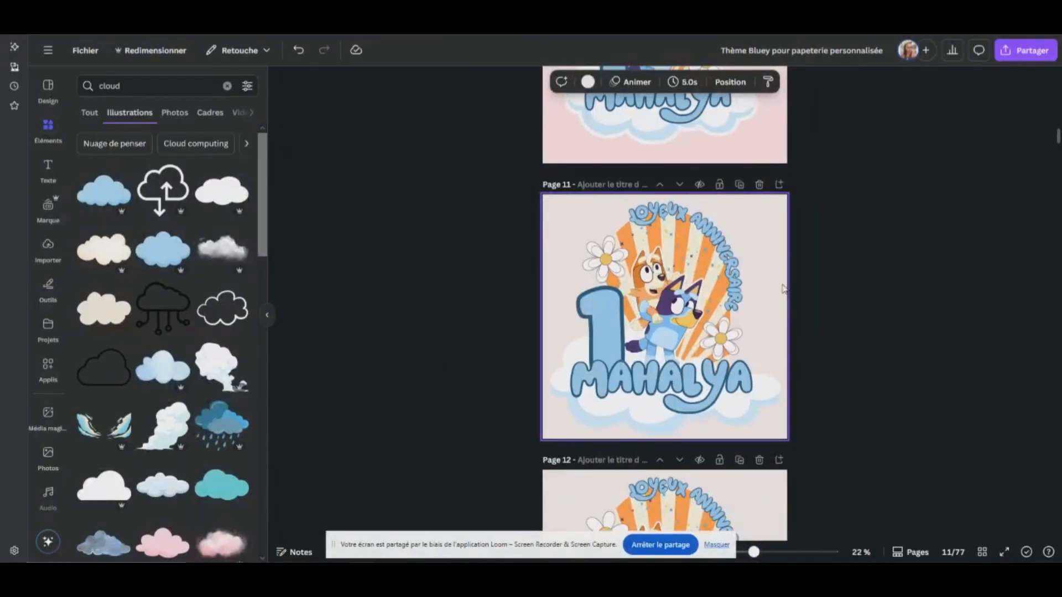
scroll(785, 298, down, 3)
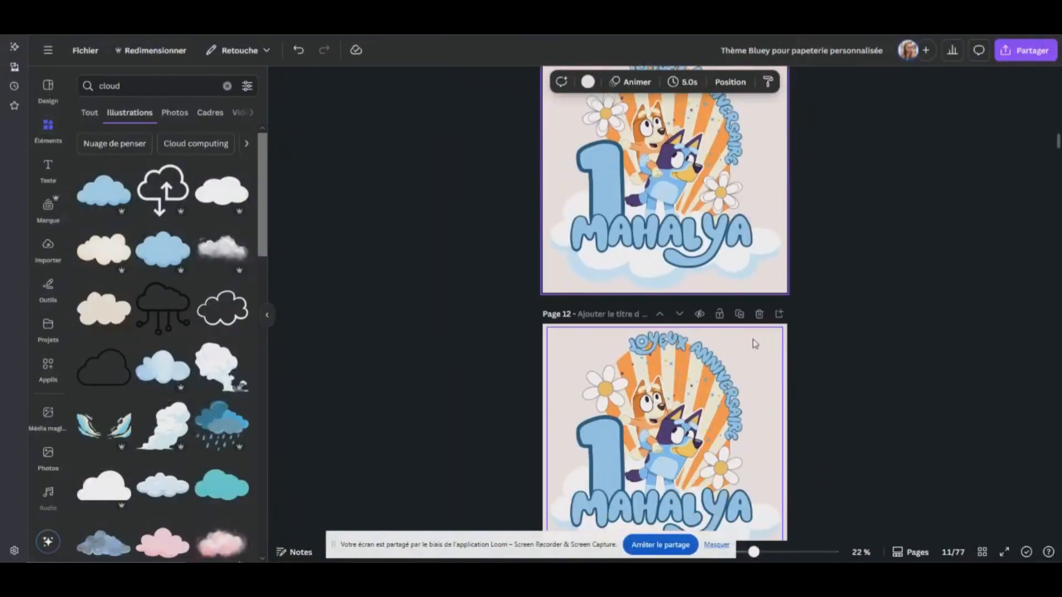
scroll(678, 381, down, 3)
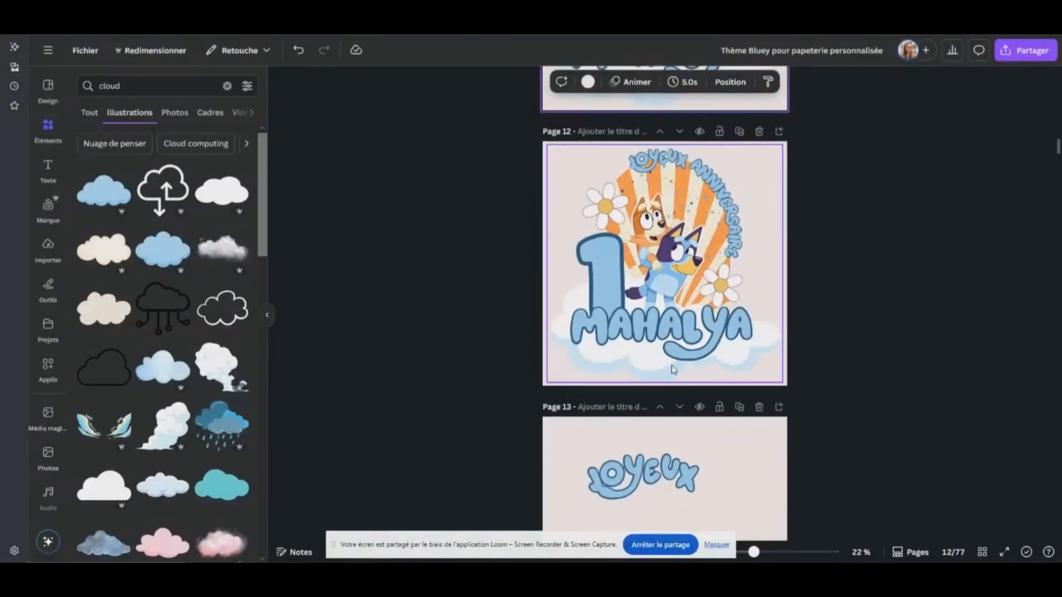
scroll(681, 354, up, 4)
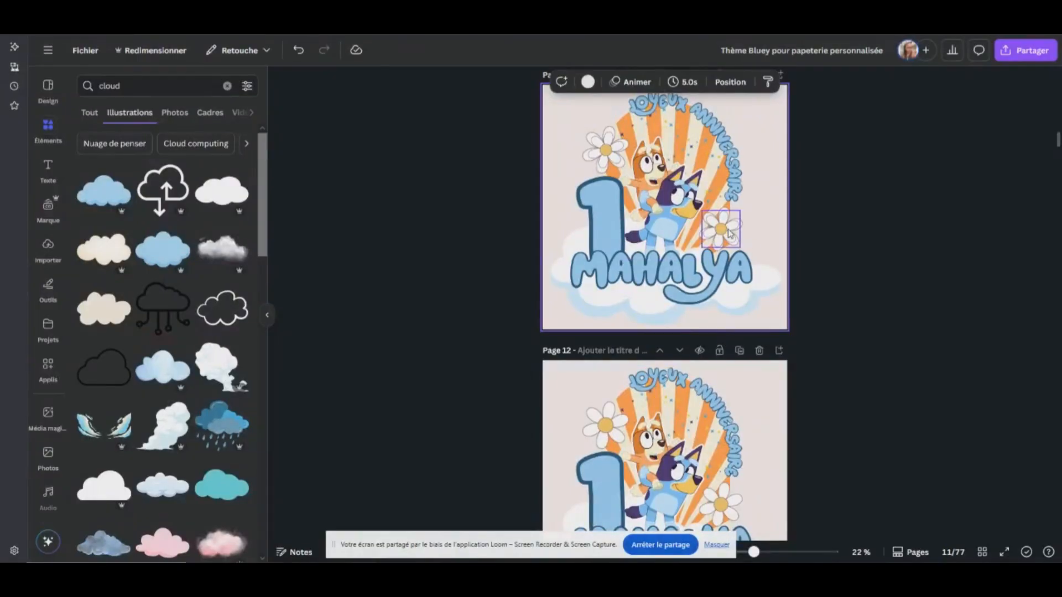
scroll(716, 251, up, 3)
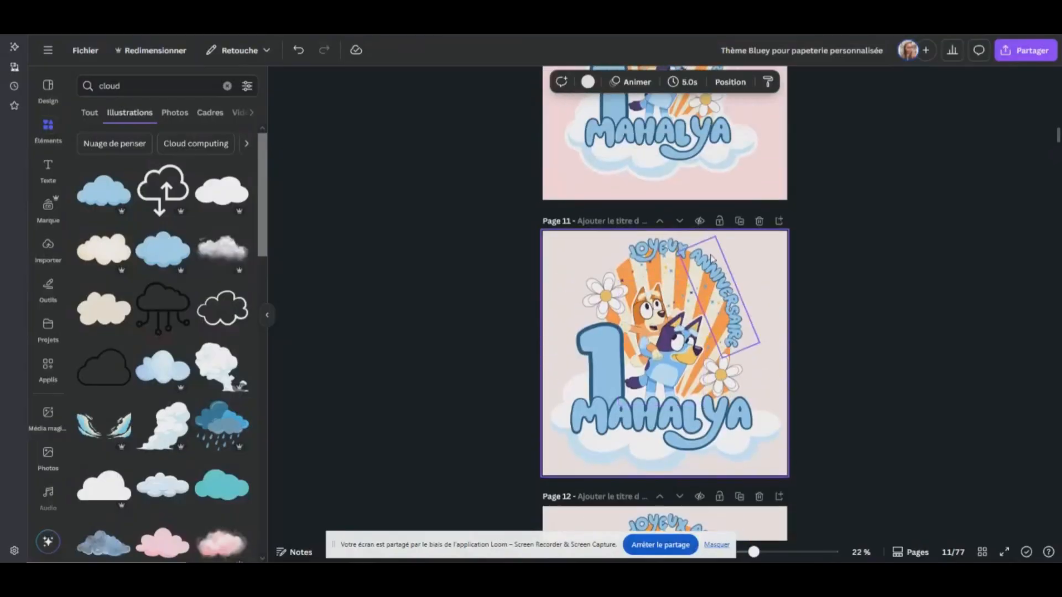
scroll(711, 259, up, 3)
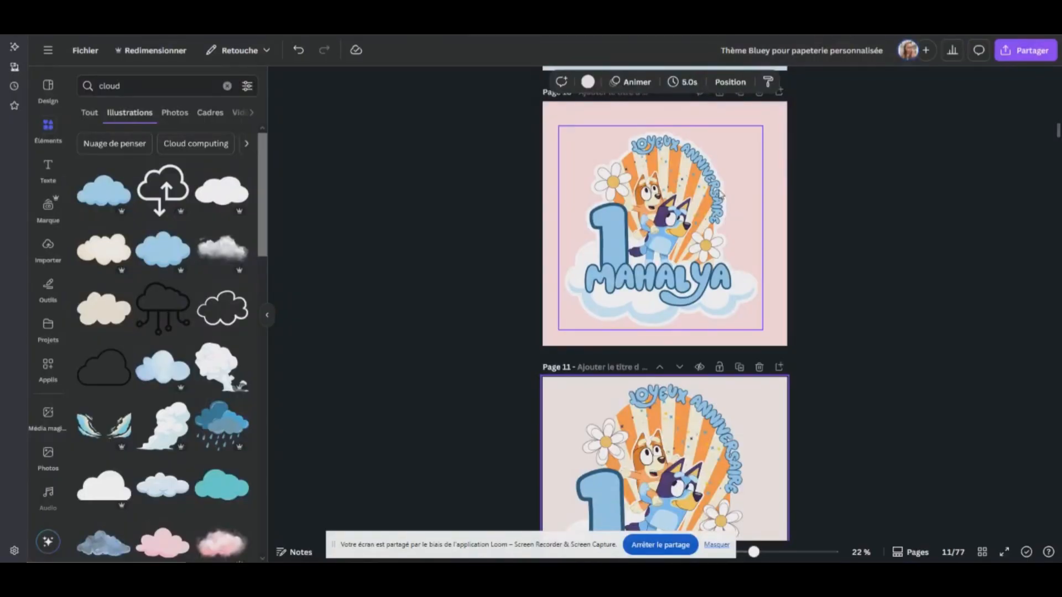
drag(754, 552, 762, 552)
scroll(801, 276, up, 10)
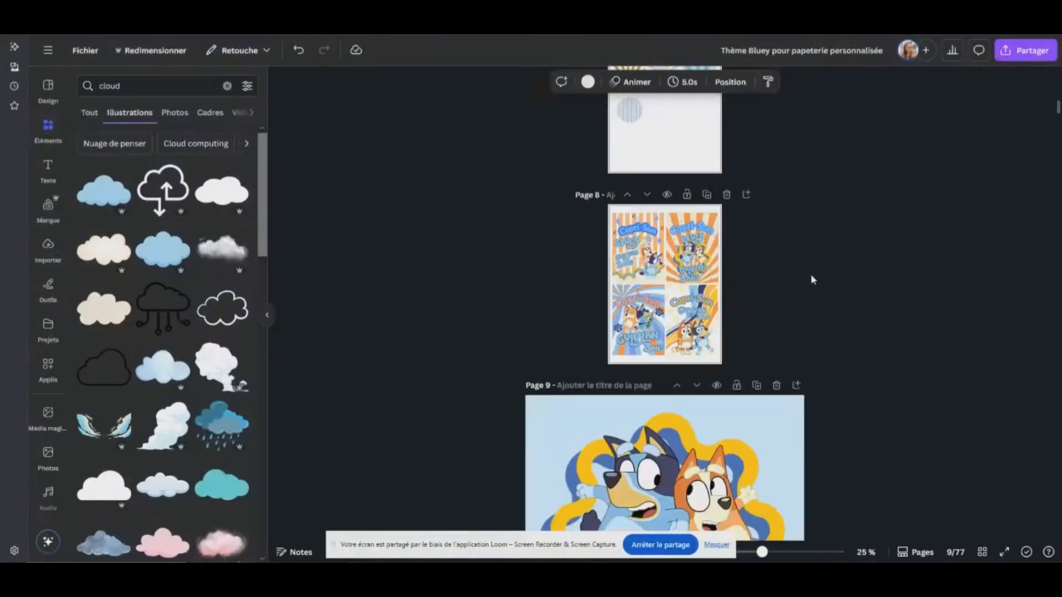
Look through the separate topper elements and round sticker designs on pages 13 to 23
scroll(812, 279, down, 20)
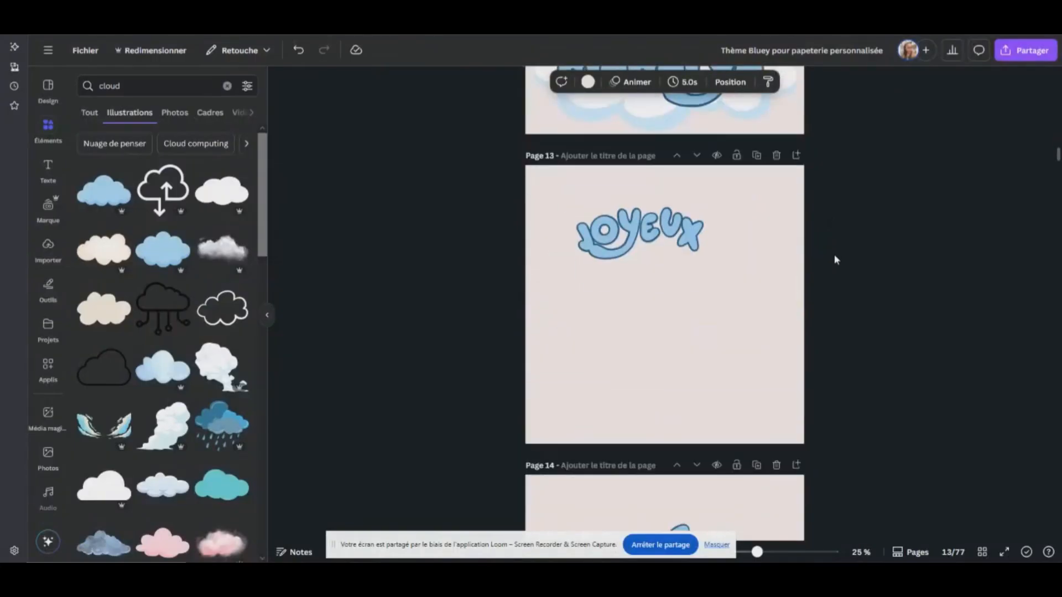
scroll(834, 260, down, 15)
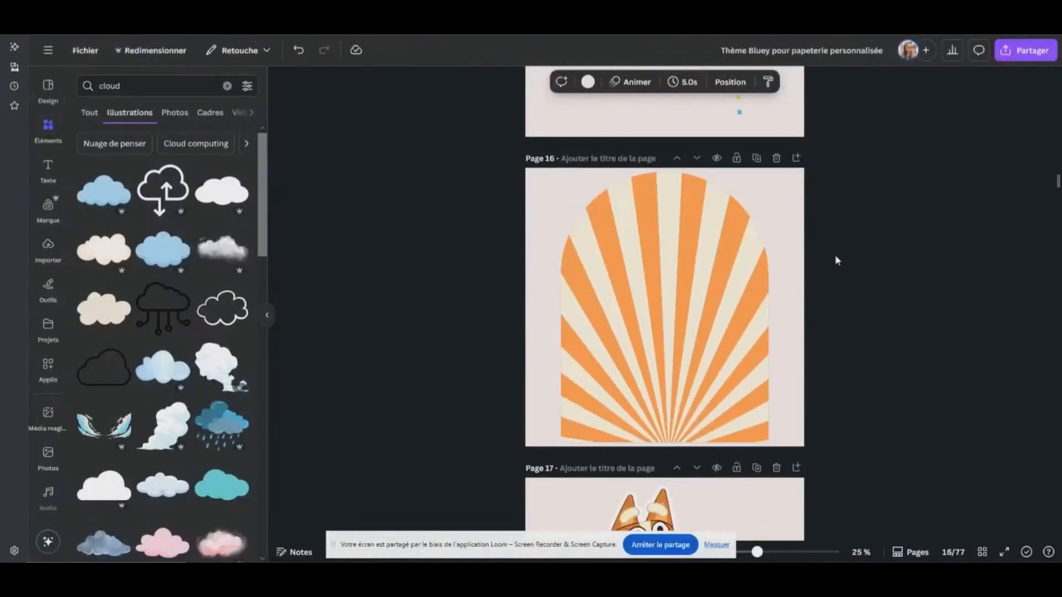
scroll(836, 257, down, 15)
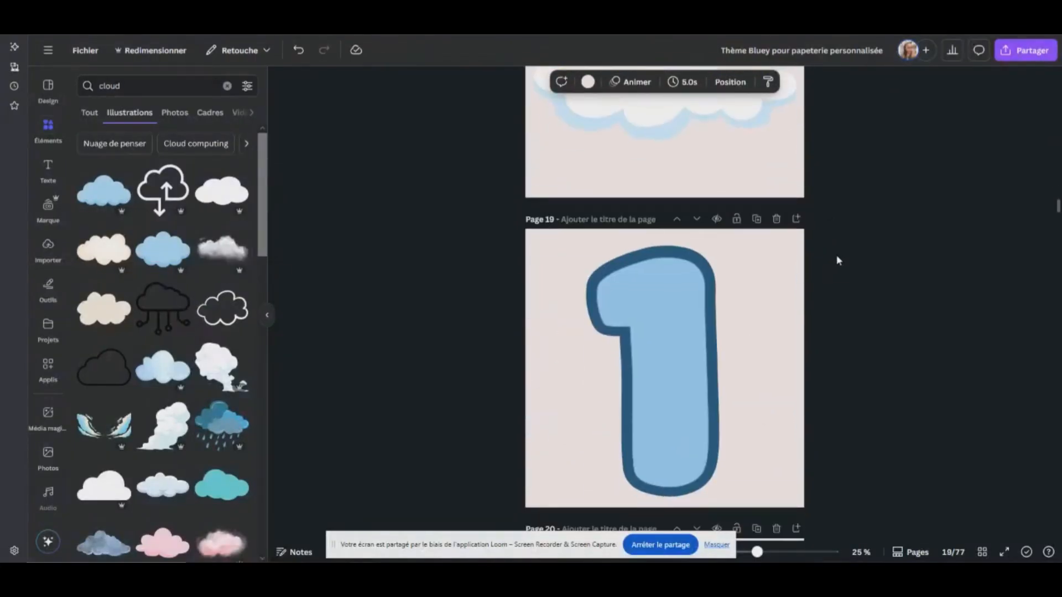
scroll(836, 260, down, 15)
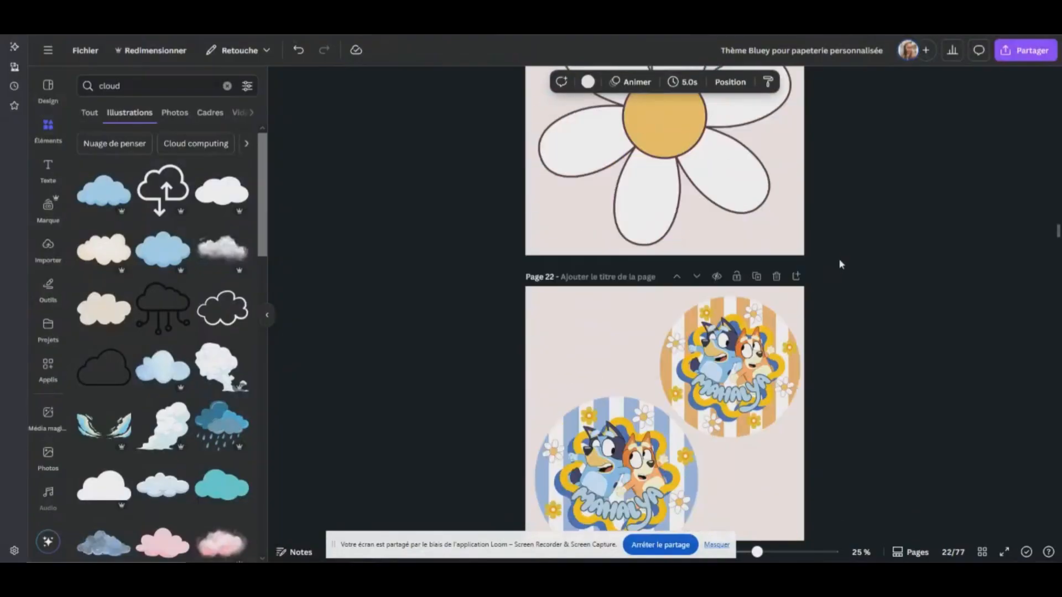
scroll(840, 261, down, 5)
scroll(845, 267, up, 10)
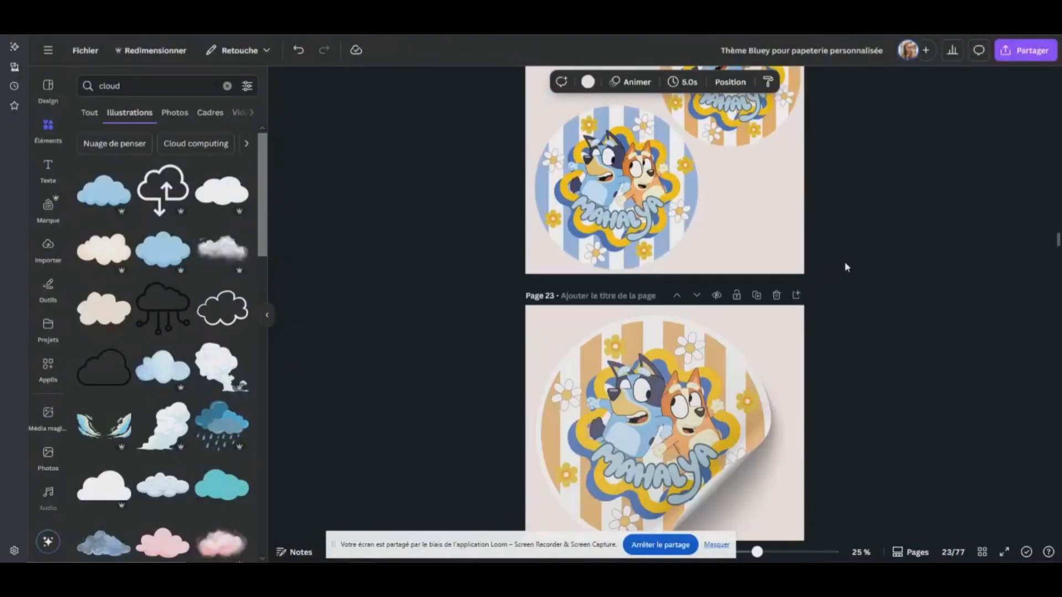
scroll(844, 267, up, 10)
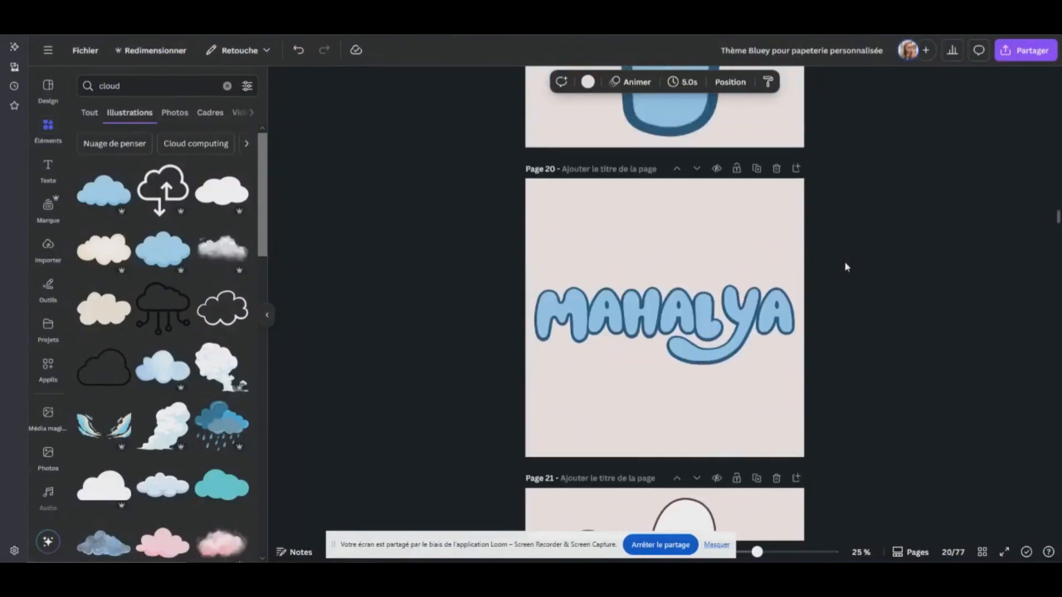
scroll(845, 268, up, 4)
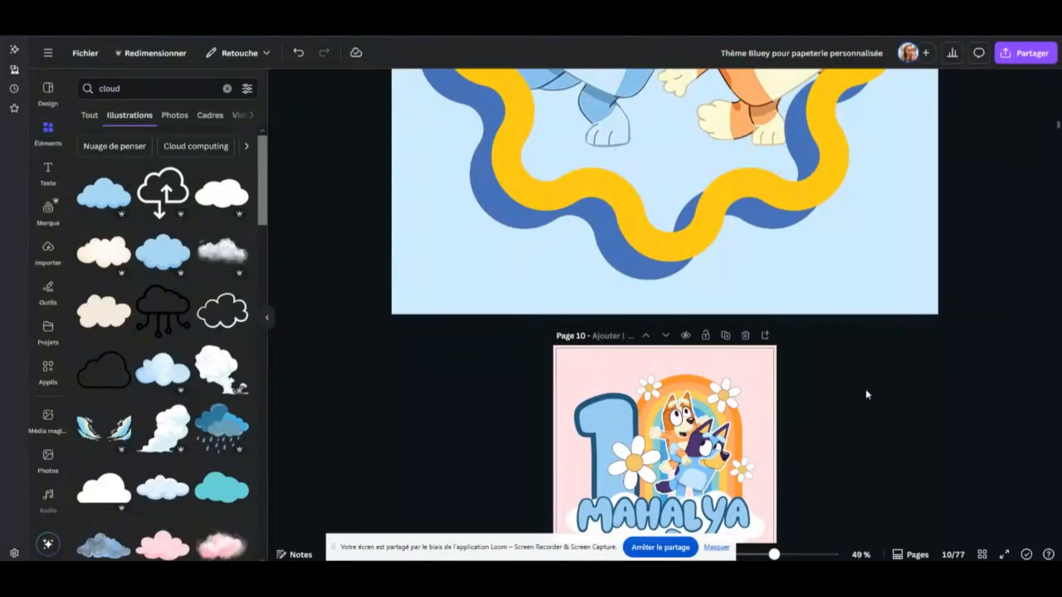
scroll(847, 337, down, 3)
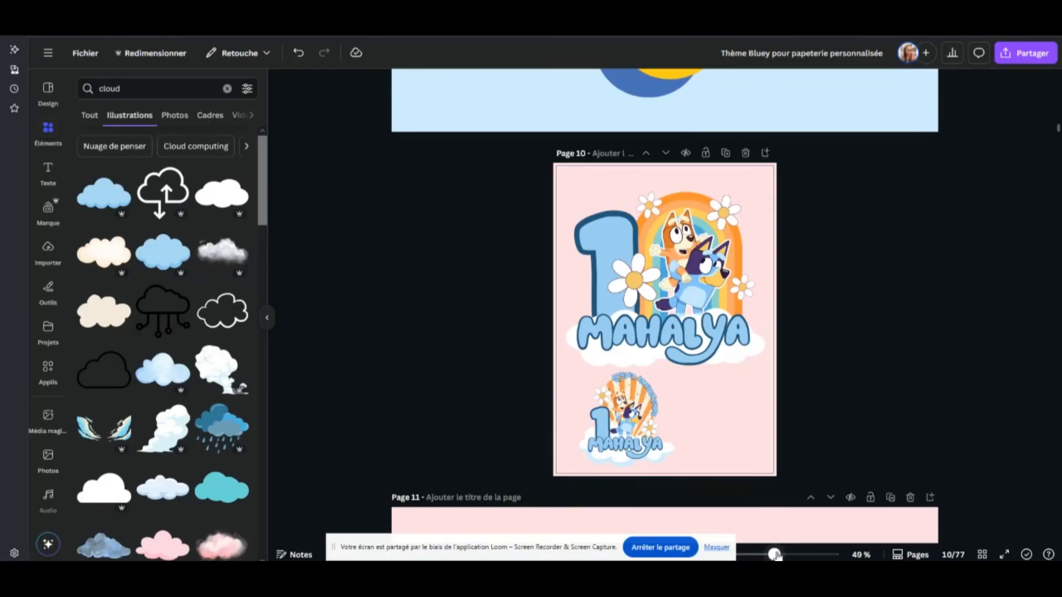
Inspect the two topper designs on the portrait page 10 and add a blank page right after it
mouse_move(776, 555)
mouse_down()
mouse_move(809, 555)
mouse_move(785, 555)
mouse_up()
scroll(650, 274, down, 2)
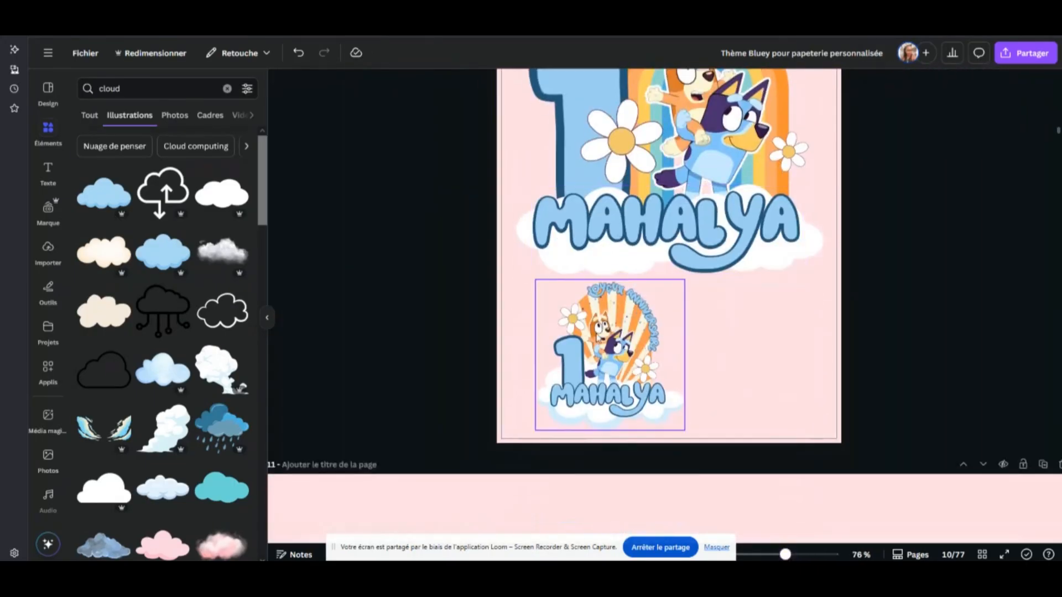
click(596, 333)
click(710, 291)
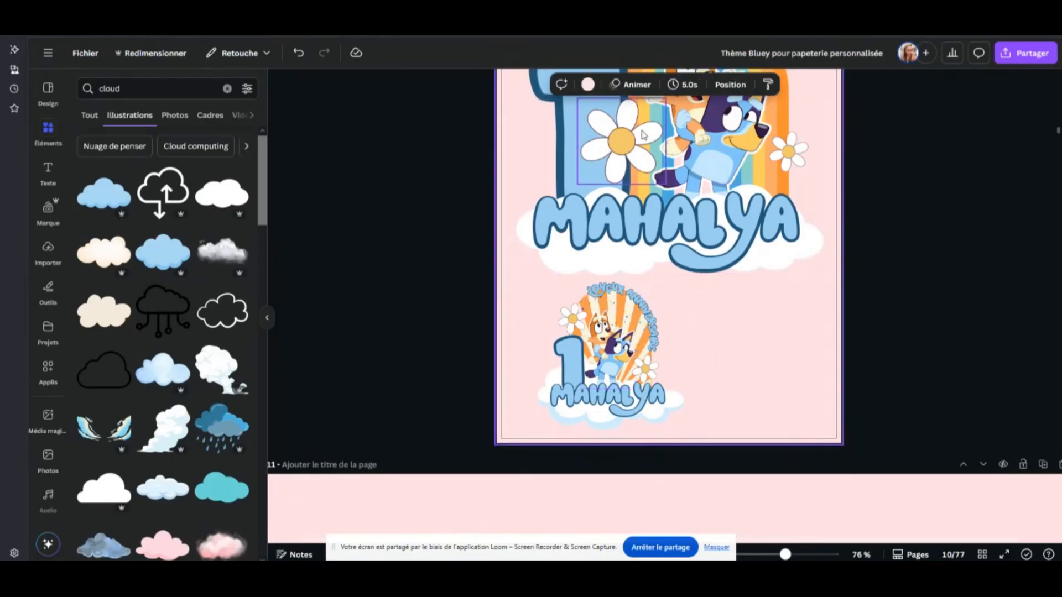
scroll(780, 387, down, 3)
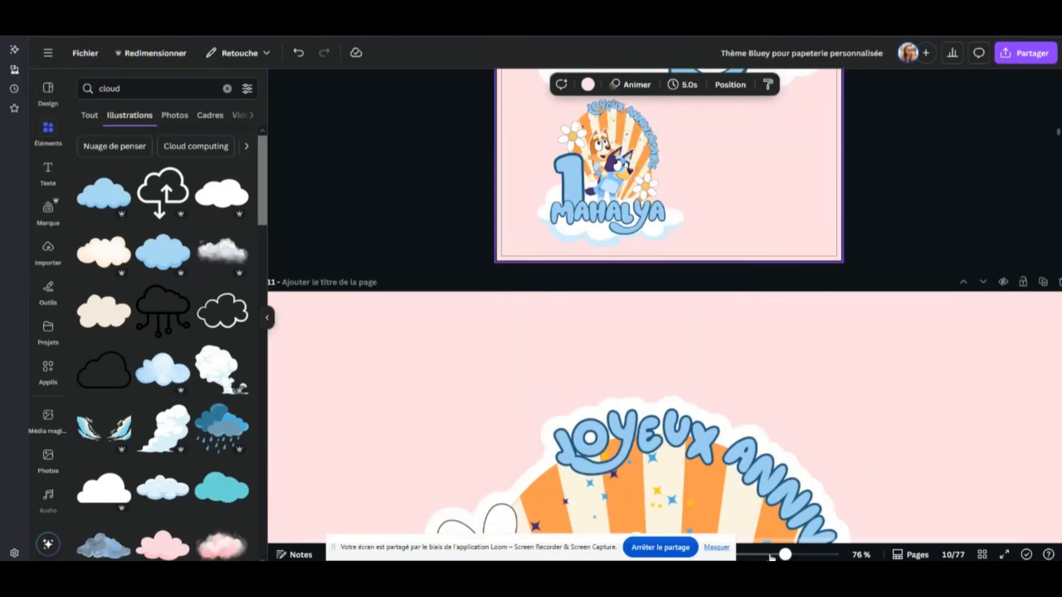
mouse_move(781, 556)
mouse_down()
mouse_move(756, 554)
mouse_move(766, 555)
mouse_up()
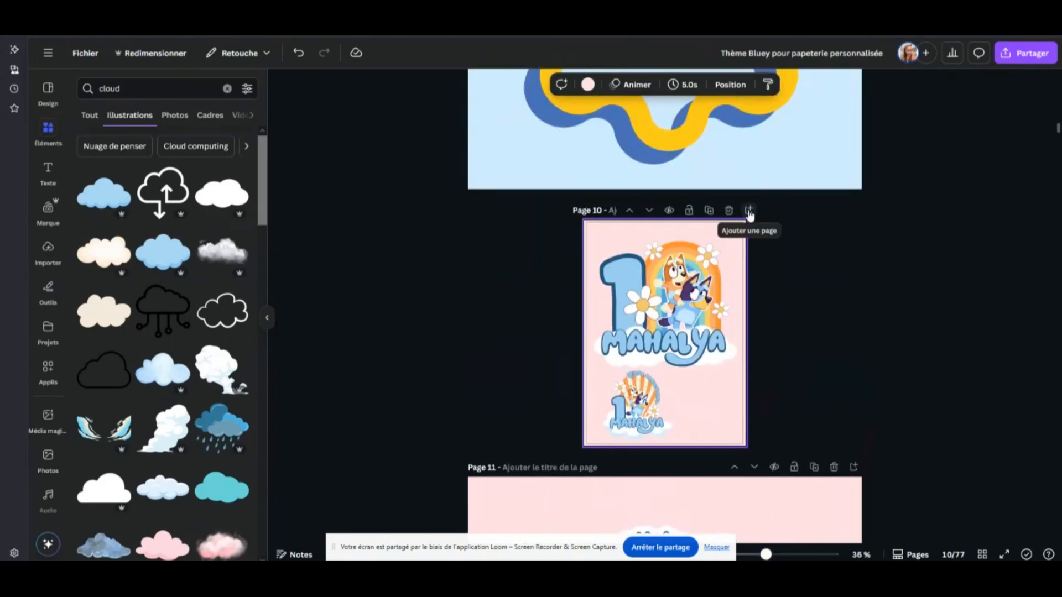
click(750, 212)
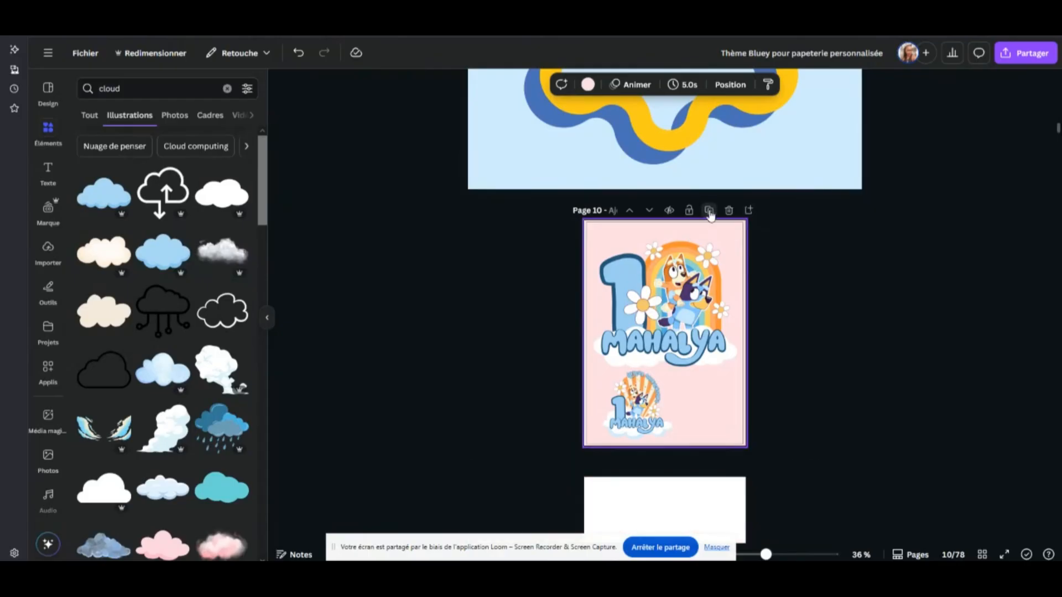
Duplicate the portrait page 10 and shrink the larger topper on the copy to about half its size
click(709, 211)
drag(766, 555, 778, 555)
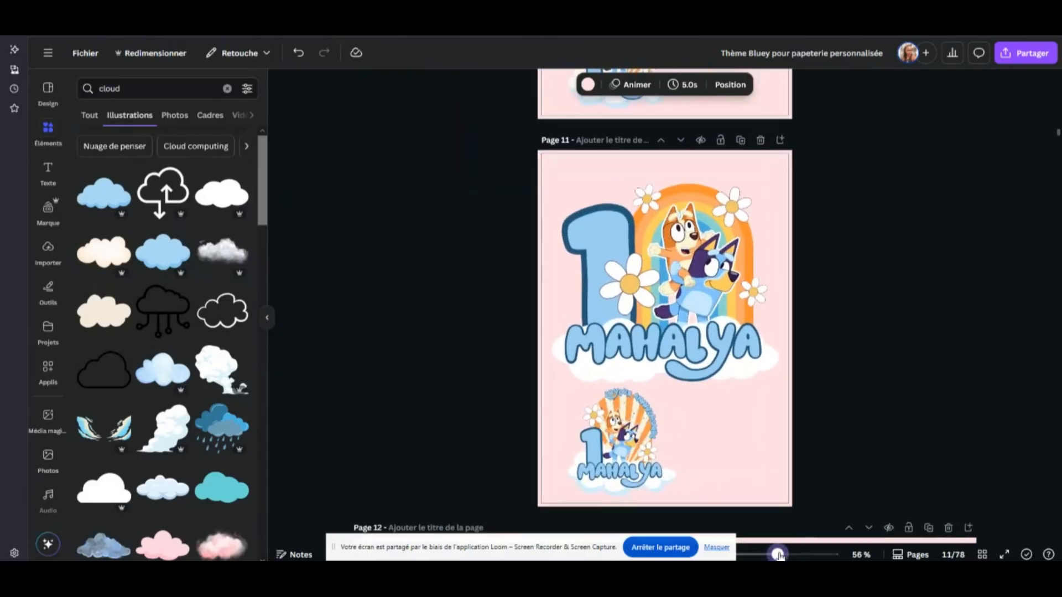
drag(804, 191, 576, 359)
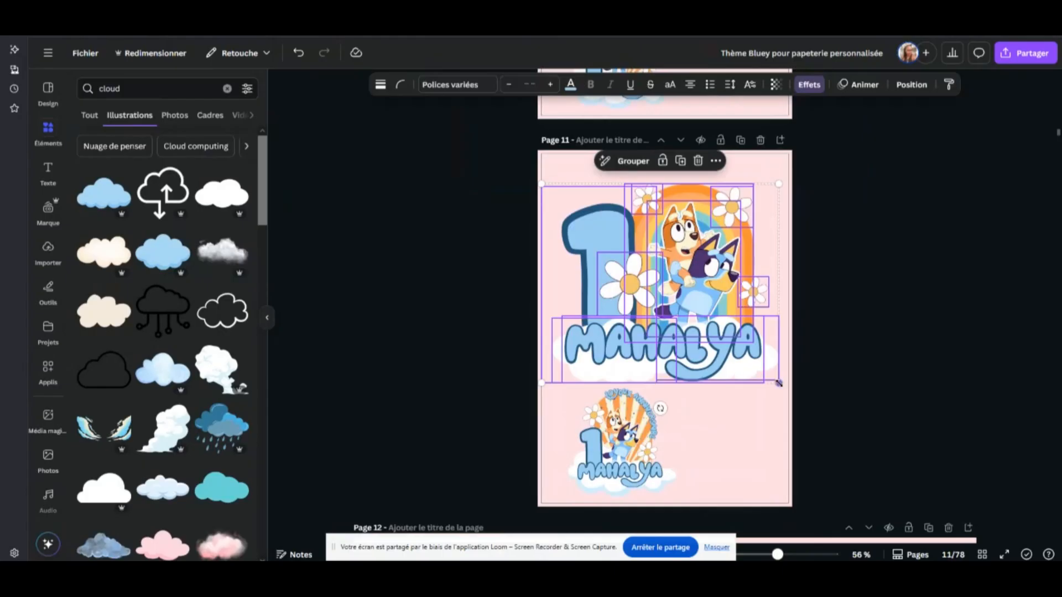
drag(779, 383, 657, 281)
scroll(672, 163, up, 5)
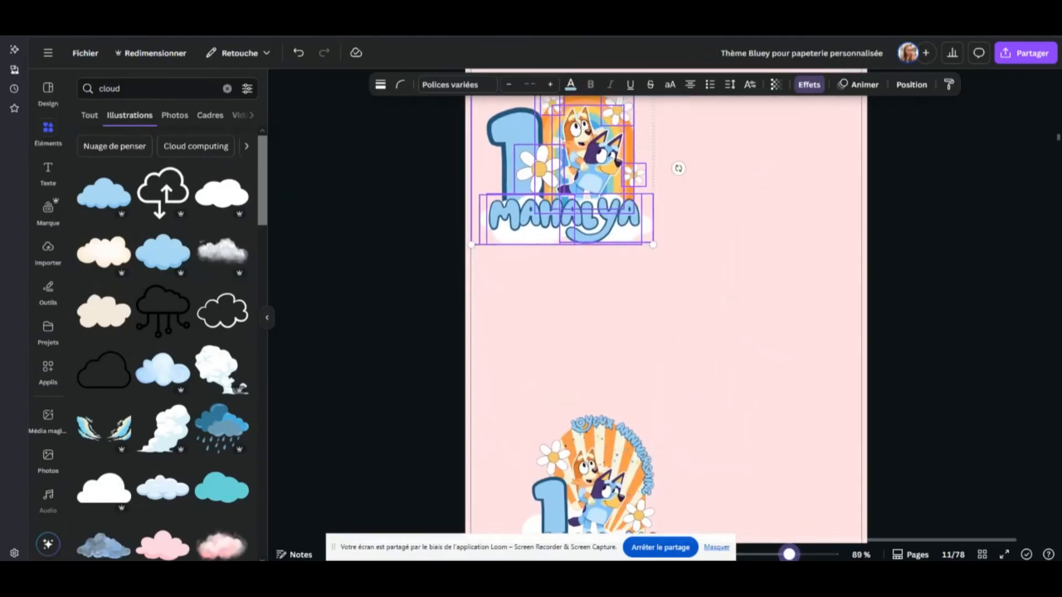
Spread the reduced topper's pieces apart on page 11: the name, both clouds, the two characters, the rainbow and two daisies
drag(553, 354, 642, 474)
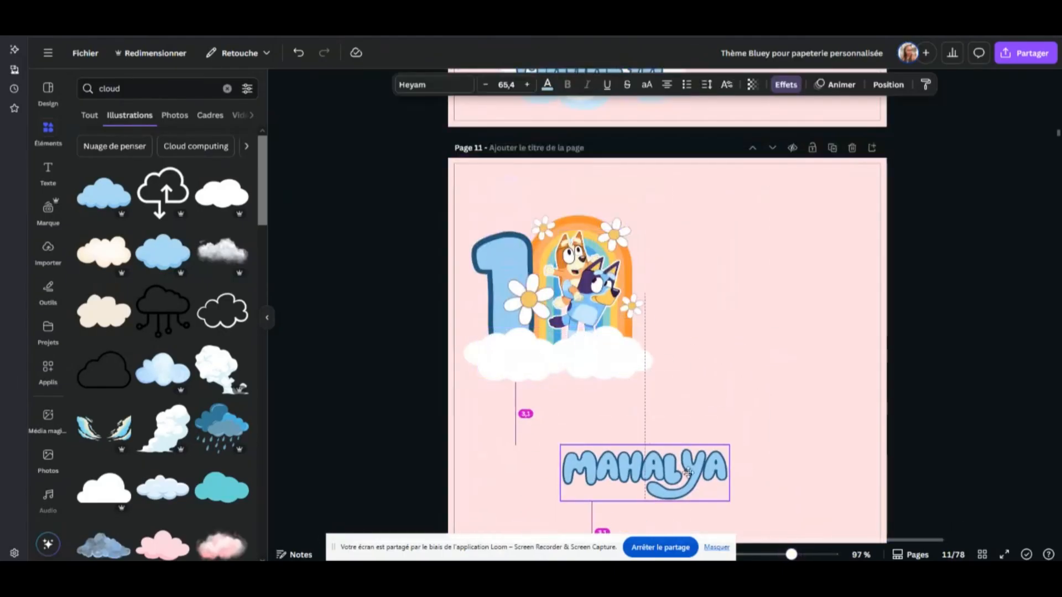
drag(599, 363, 732, 360)
drag(559, 367, 598, 426)
drag(586, 288, 664, 393)
drag(623, 251, 796, 215)
click(529, 299)
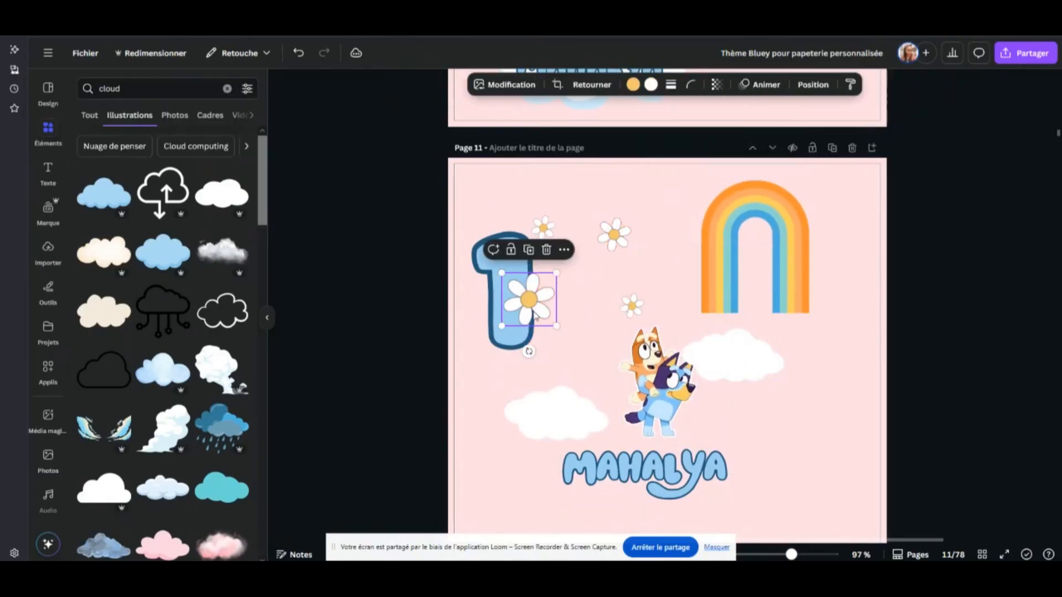
drag(528, 298, 570, 355)
drag(620, 229, 645, 224)
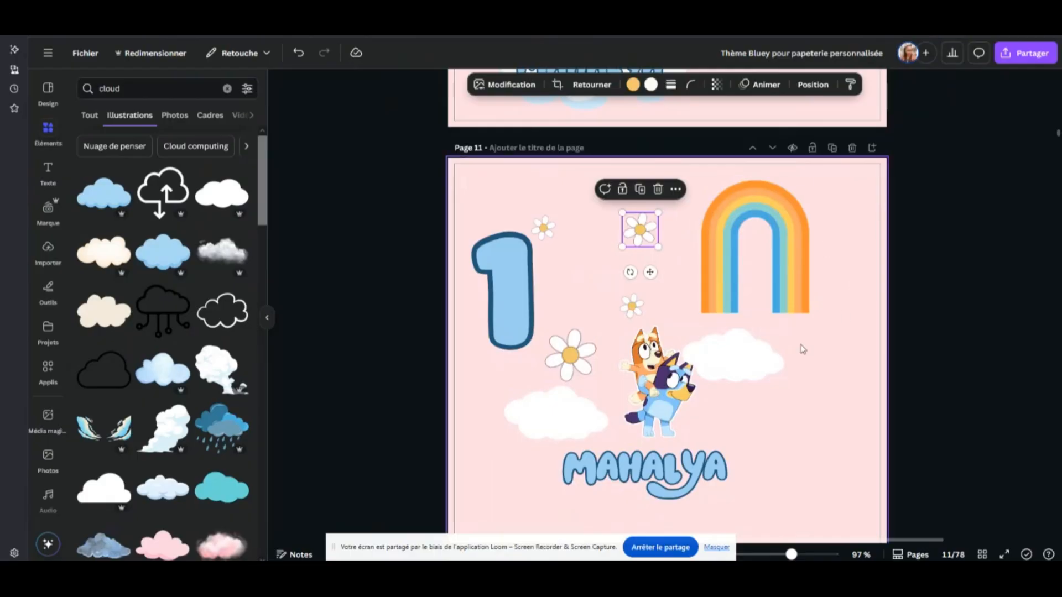
Undo the separation of the topper's pieces and its reduction in size on page 11
click(297, 53)
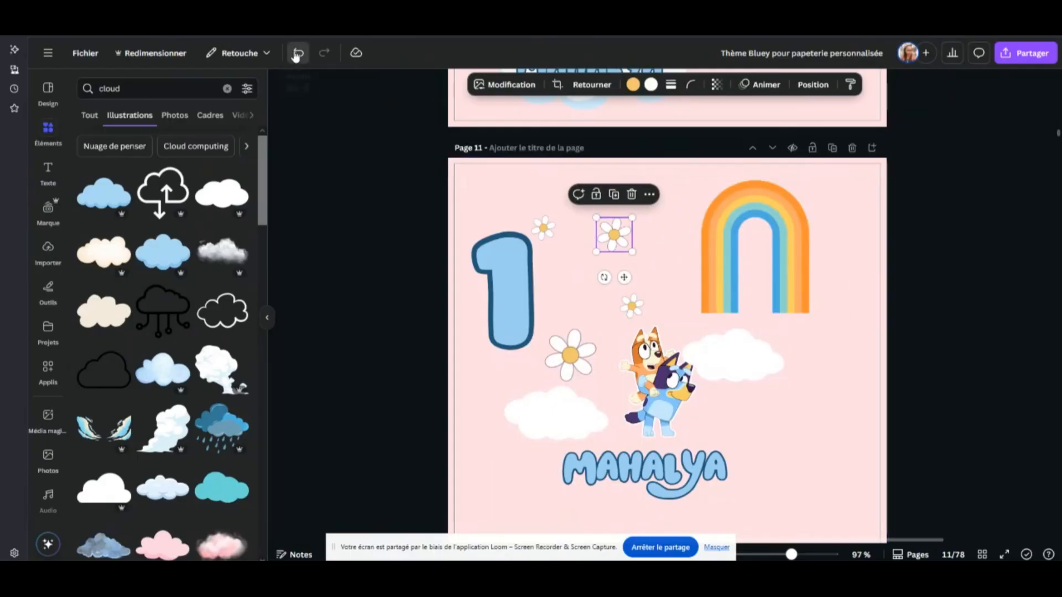
click(297, 53)
click(297, 53)
click(297, 54)
click(297, 53)
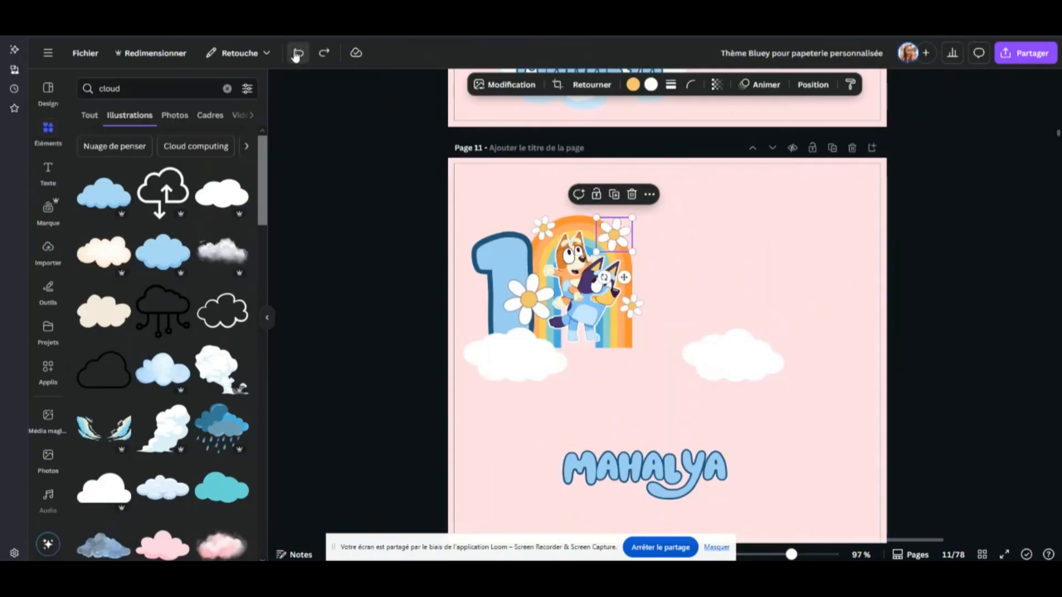
click(297, 54)
click(297, 54)
click(297, 53)
click(297, 53)
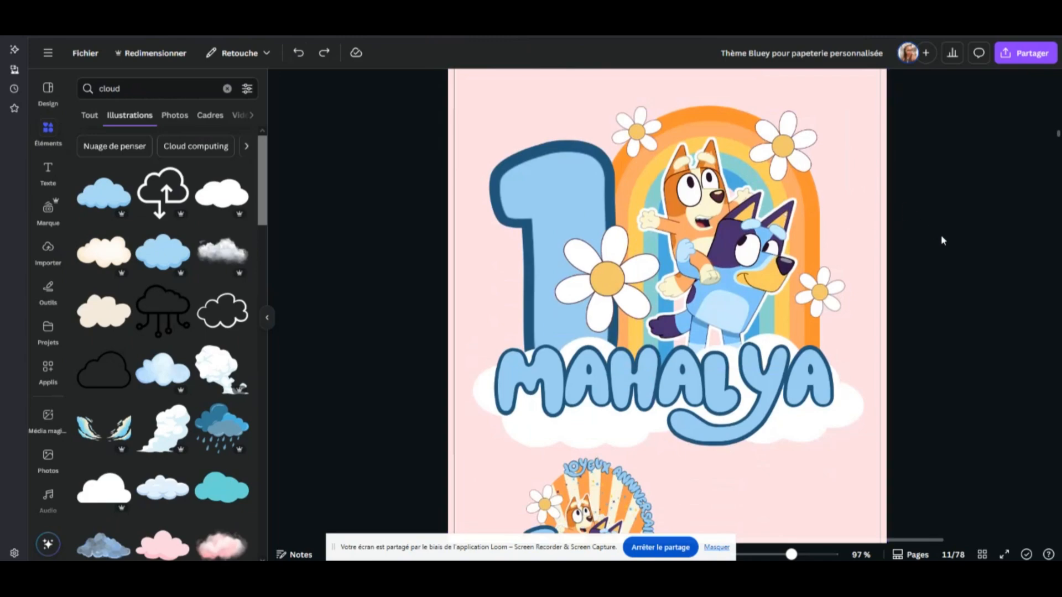
Compare the two toppers on the portrait page 11 with the outlined greeting topper on page 12
drag(791, 555, 777, 556)
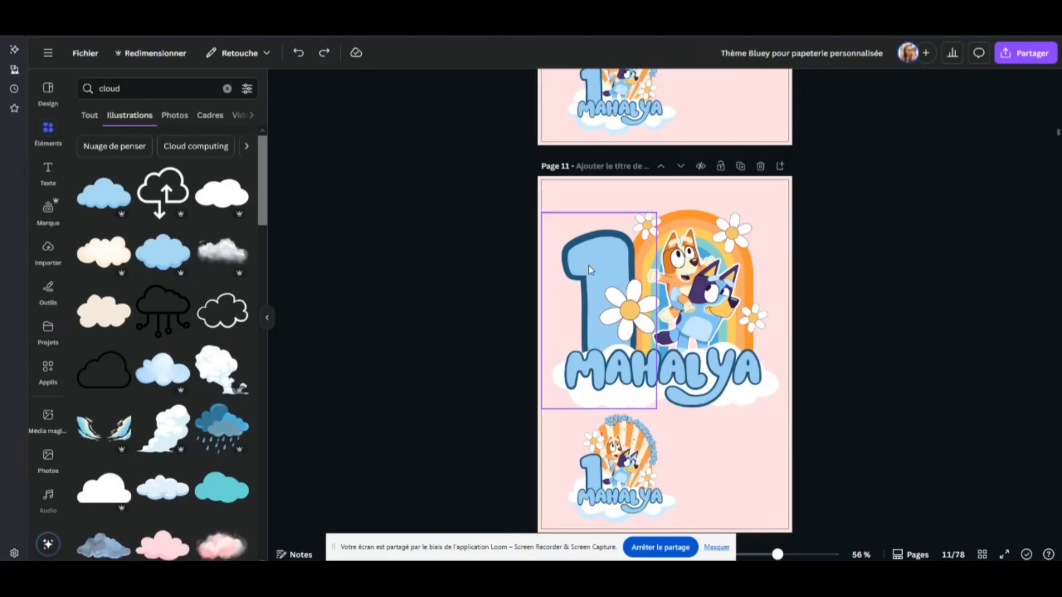
scroll(797, 317, down, 1)
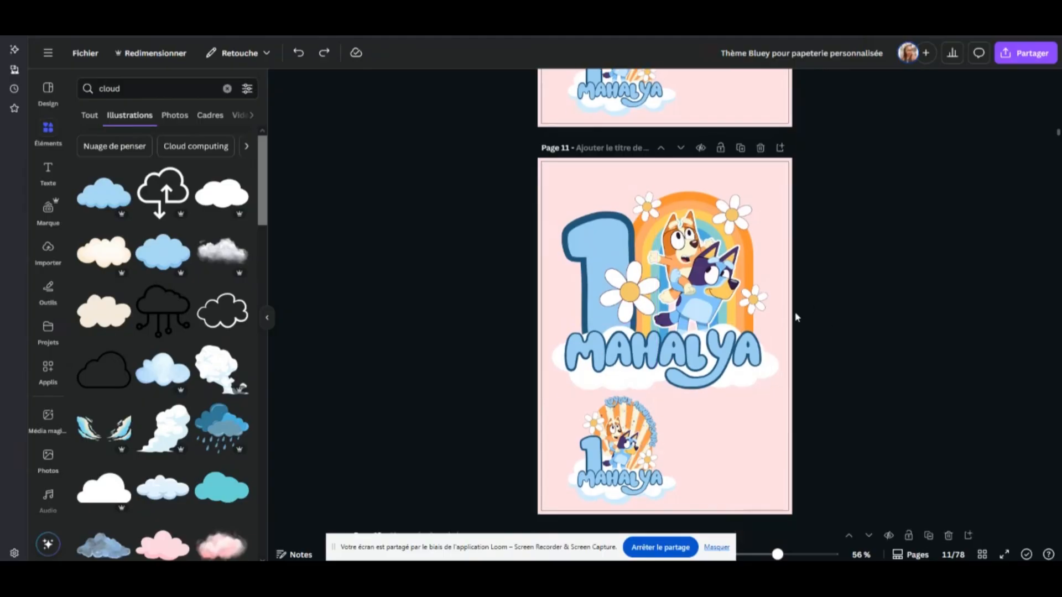
scroll(796, 317, down, 1)
scroll(690, 337, up, 3)
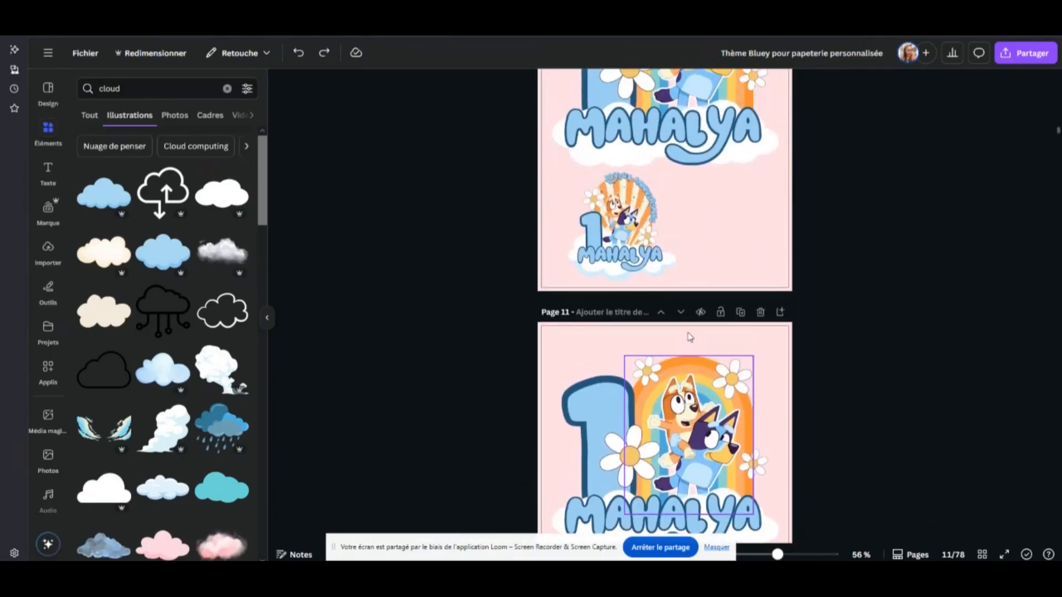
scroll(689, 338, down, 10)
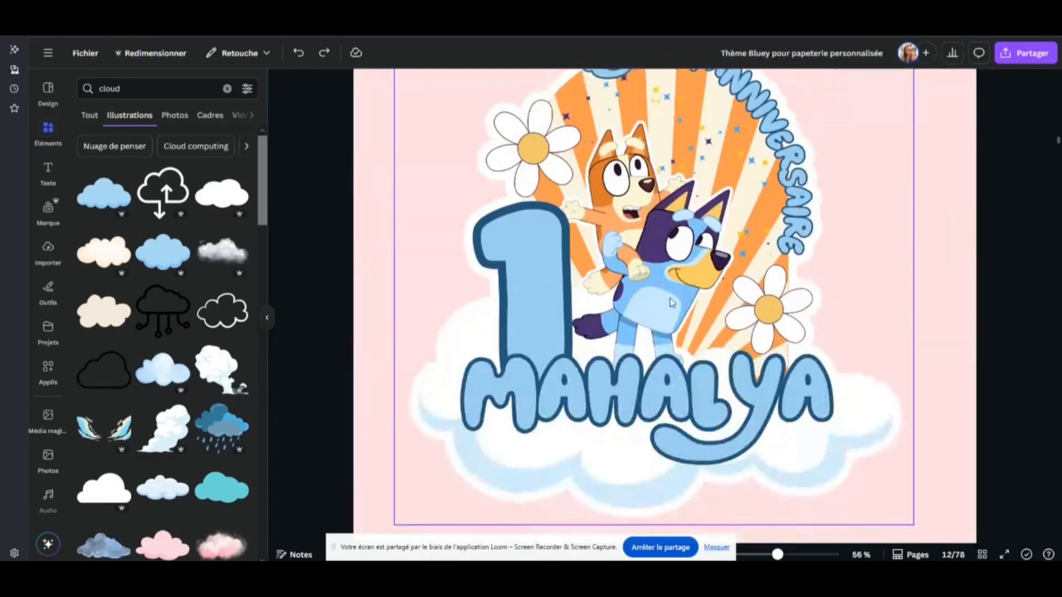
scroll(670, 301, down, 3)
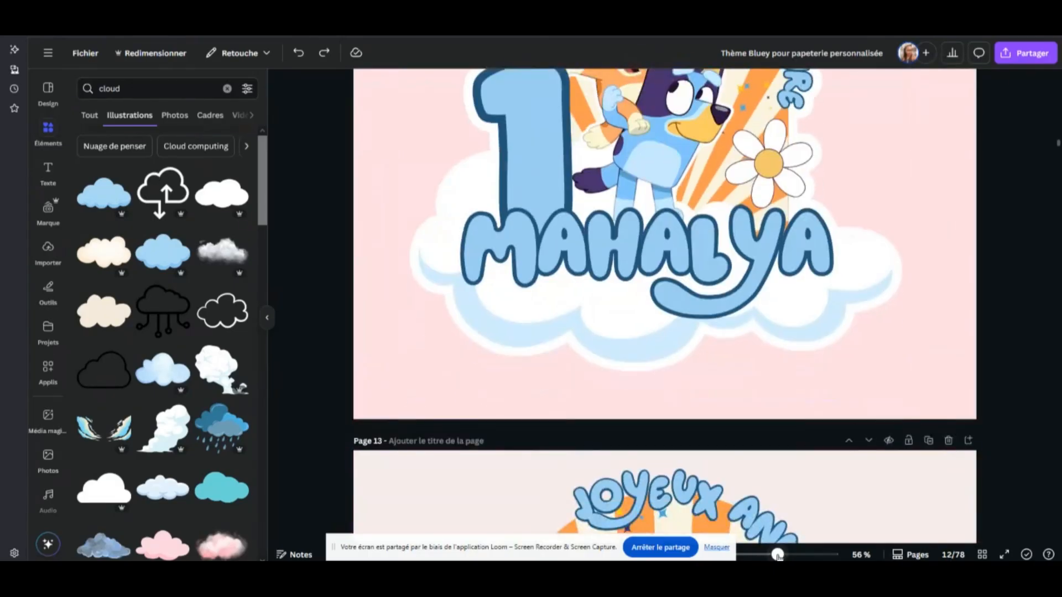
scroll(724, 244, up, 5)
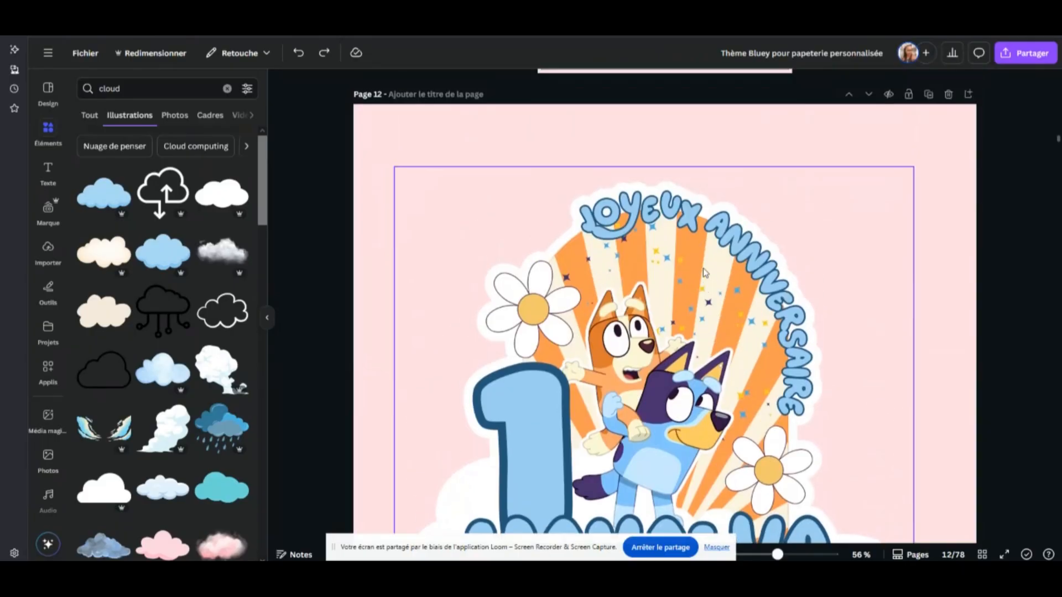
scroll(705, 272, up, 3)
scroll(687, 223, down, 4)
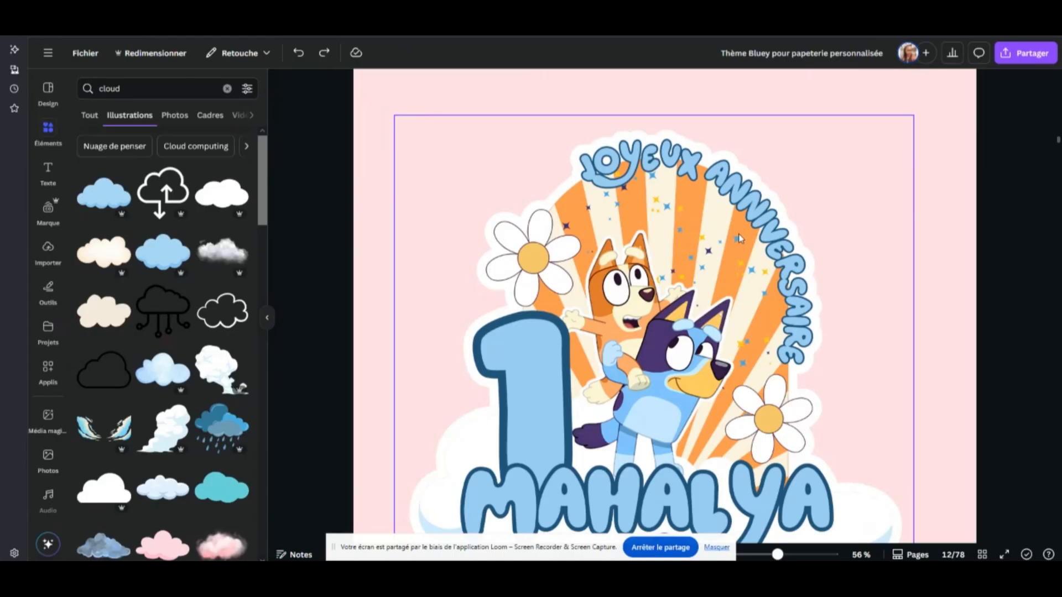
scroll(781, 363, down, 2)
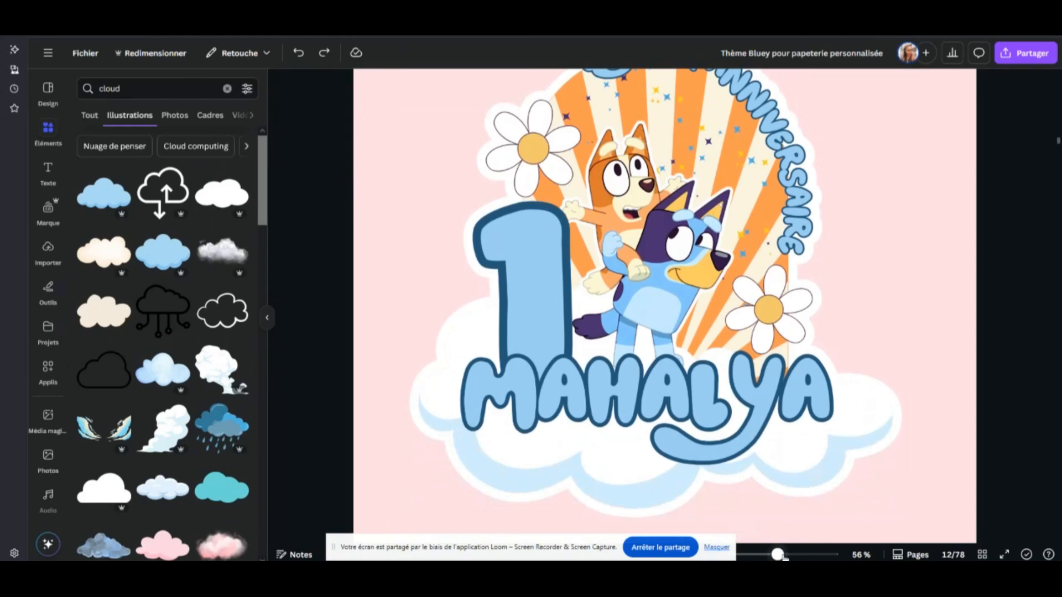
drag(777, 554, 768, 554)
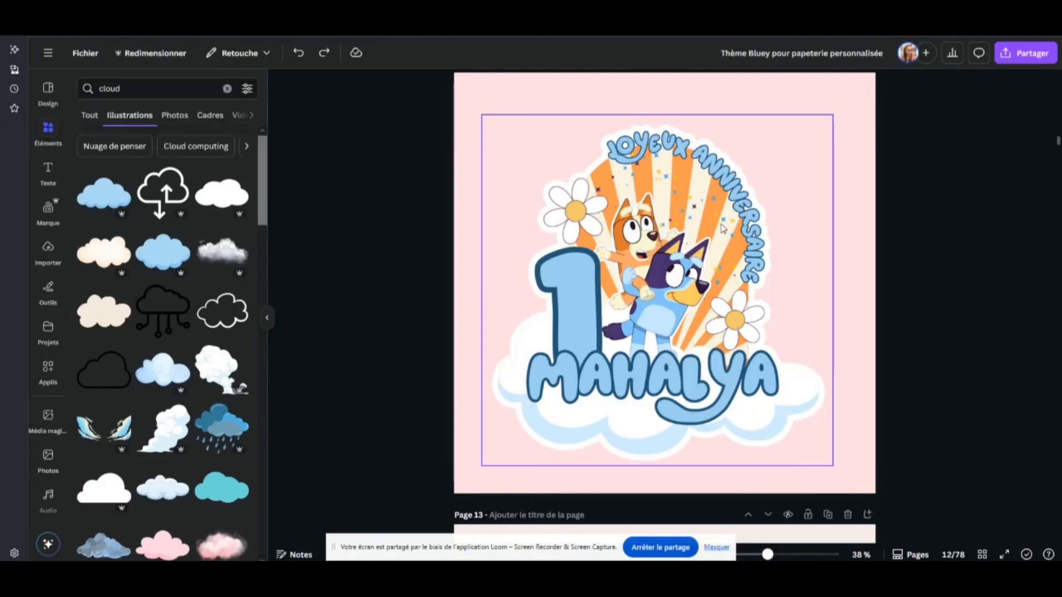
Duplicate page 13 with the separate-element topper and its curved greeting
scroll(758, 297, down, 6)
click(641, 197)
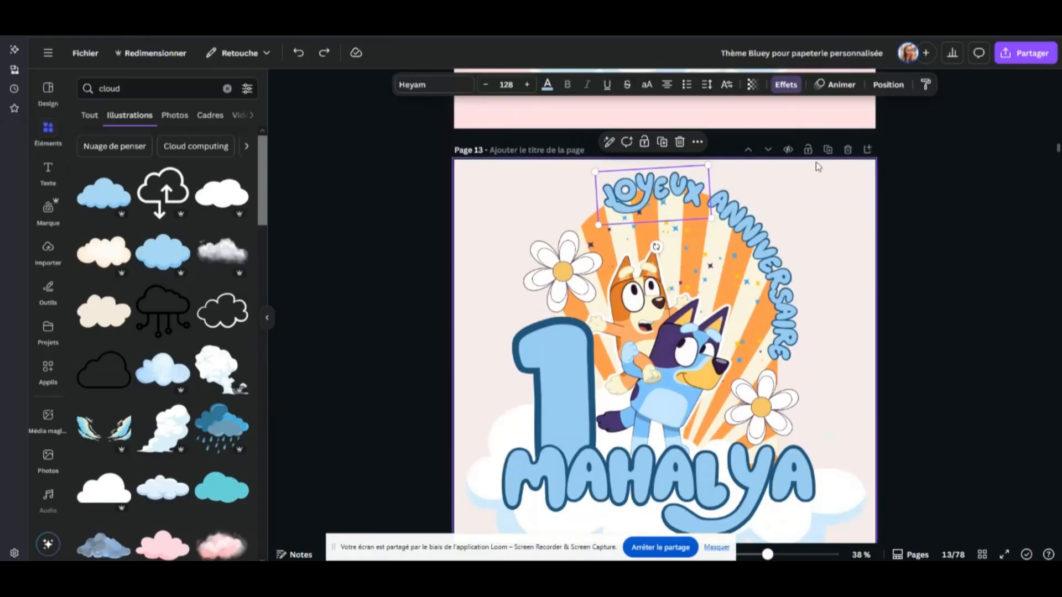
click(827, 150)
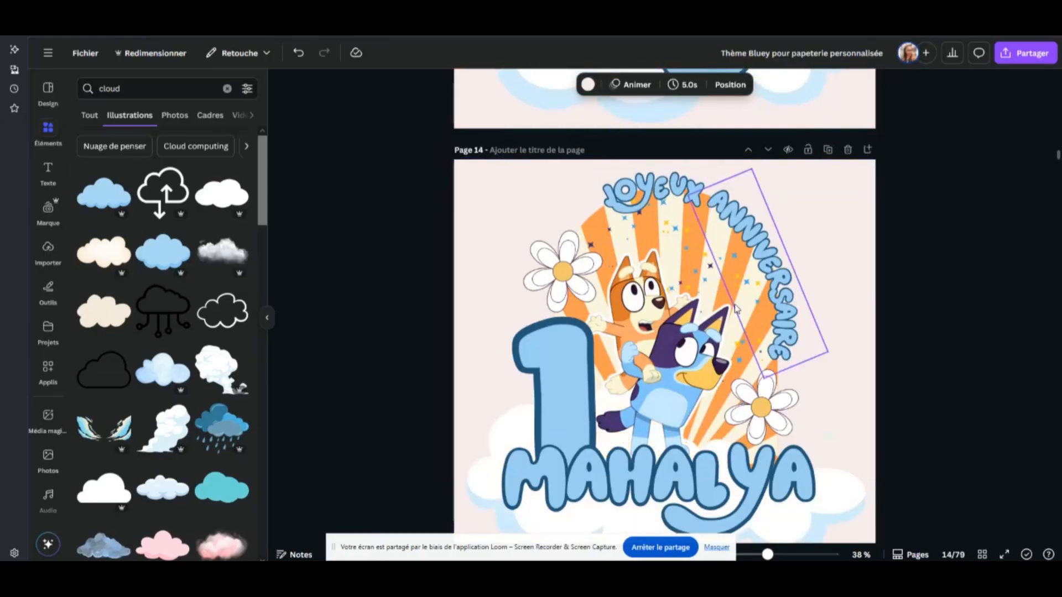
Delete the curved words "JOYEUX" and "ANNIVERSAIRE" from the topper on page 13
scroll(730, 293, up, 6)
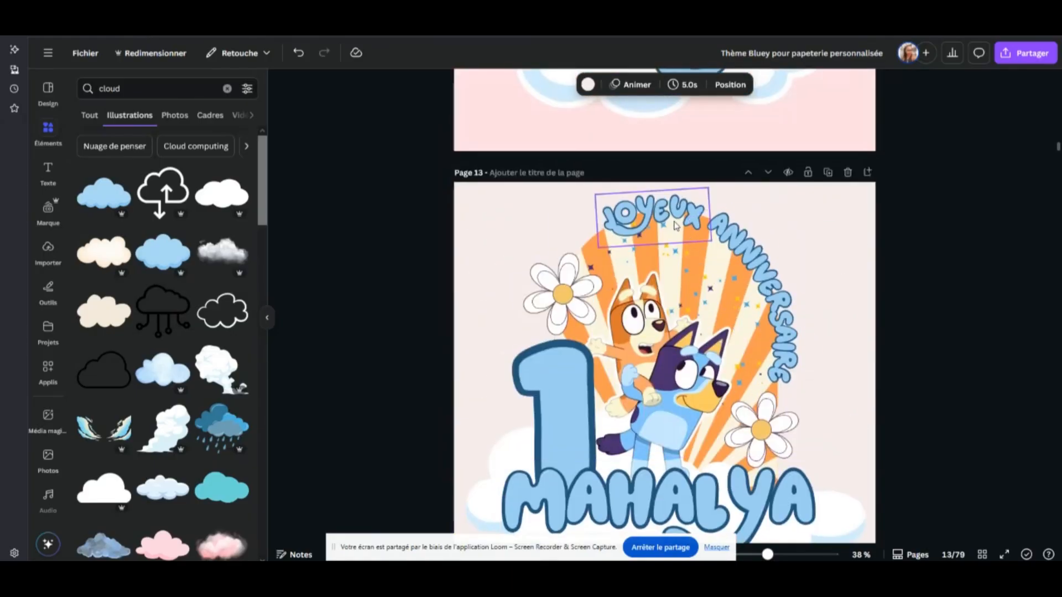
click(674, 222)
key(Delete)
click(759, 271)
key(Delete)
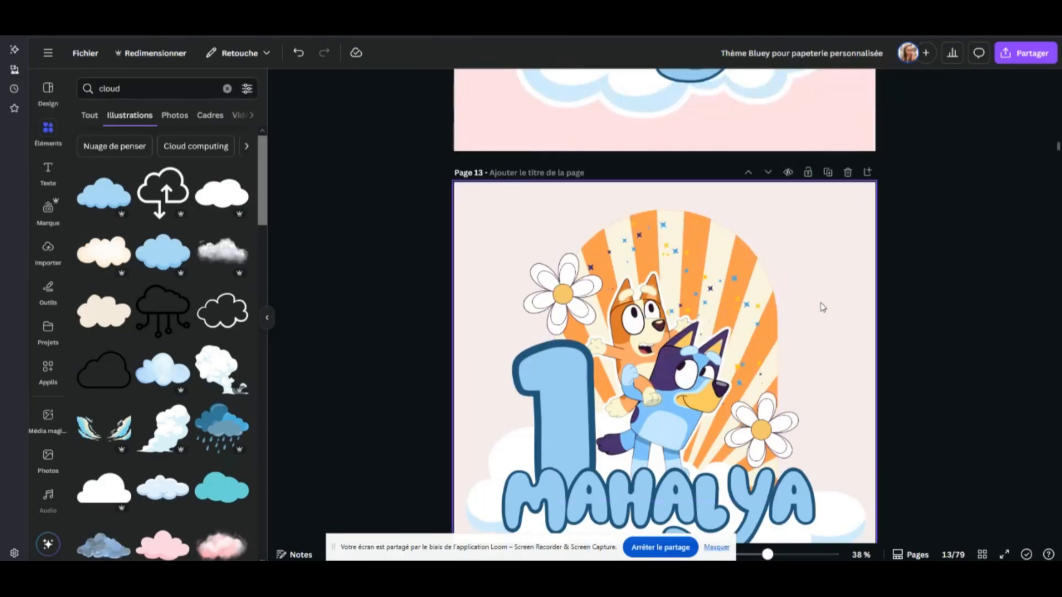
Compare the topper without a greeting on page 13 with the designs on pages 11, 12 and 14
scroll(774, 276, down, 2)
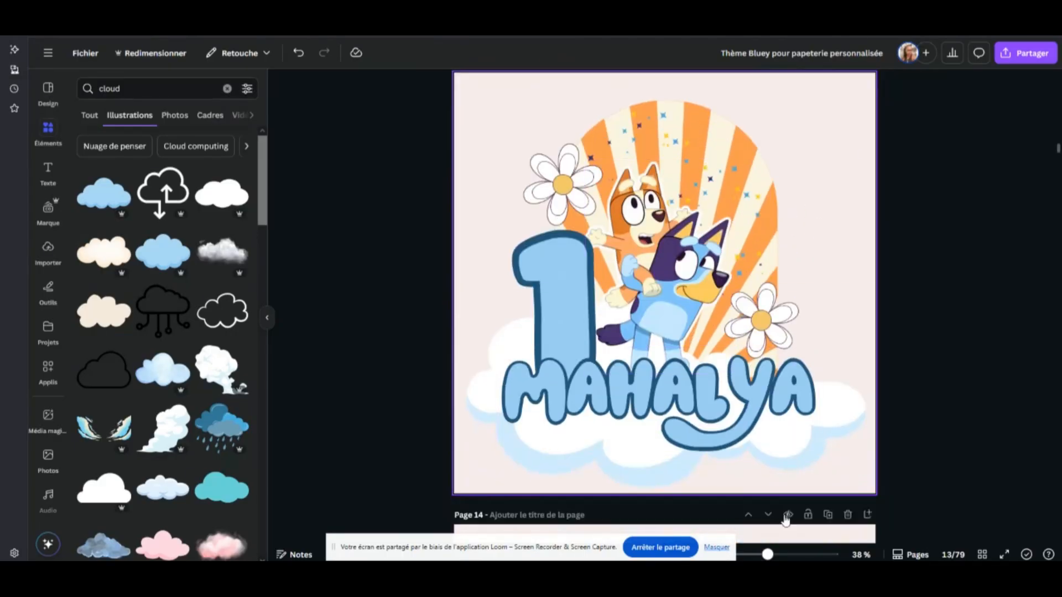
ctrl+scroll(494, 286, down, 2)
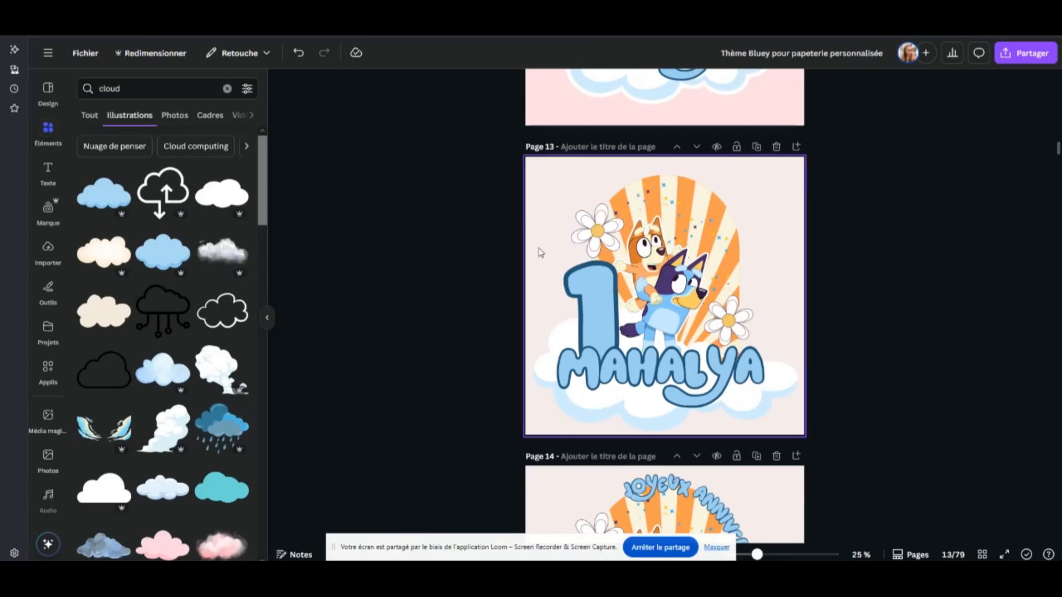
scroll(695, 179, up, 4)
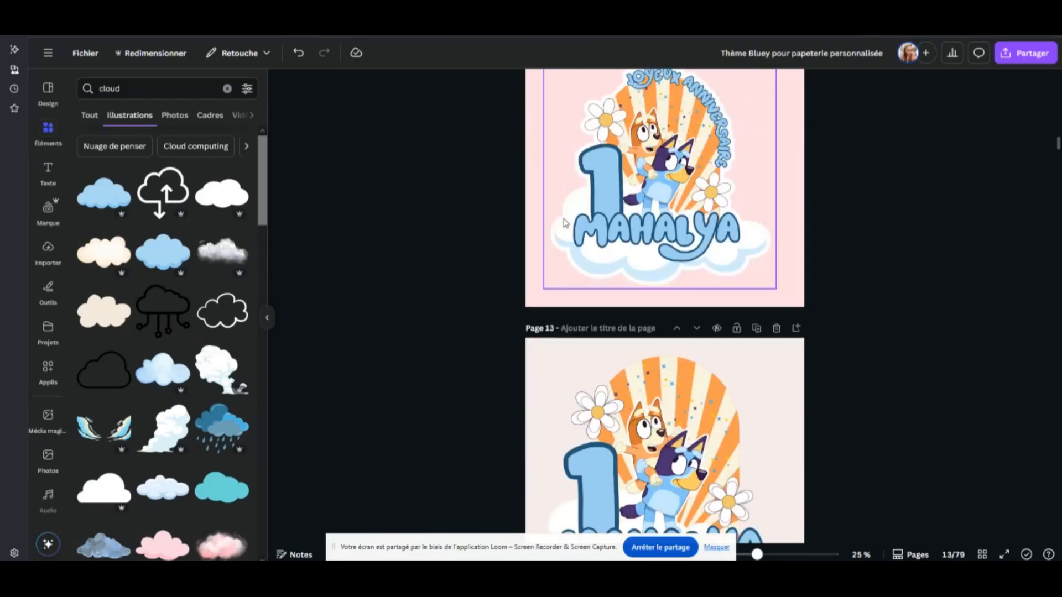
scroll(696, 179, up, 6)
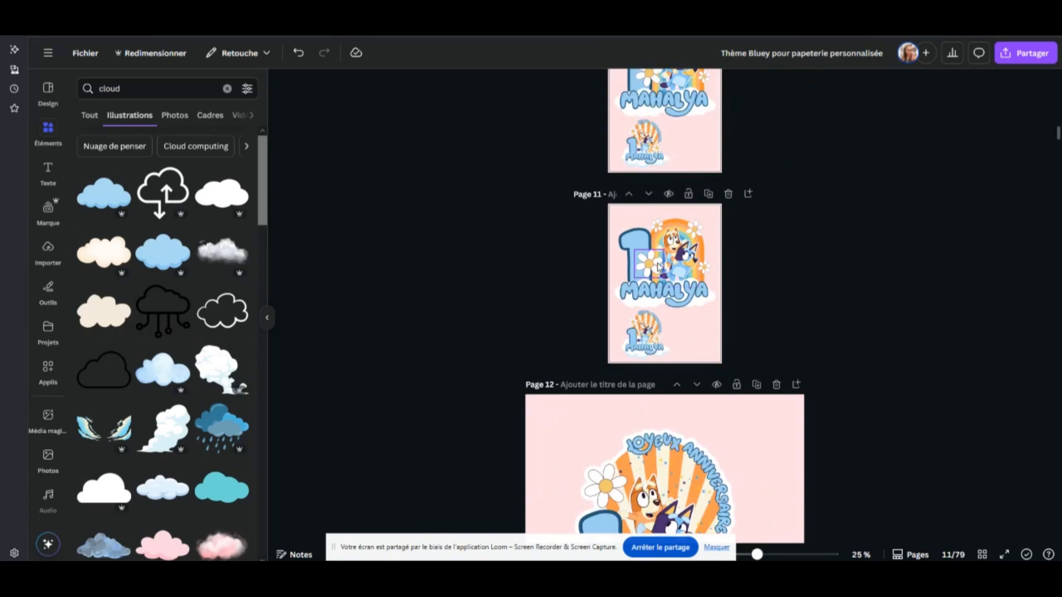
scroll(640, 131, down, 1)
scroll(775, 371, down, 3)
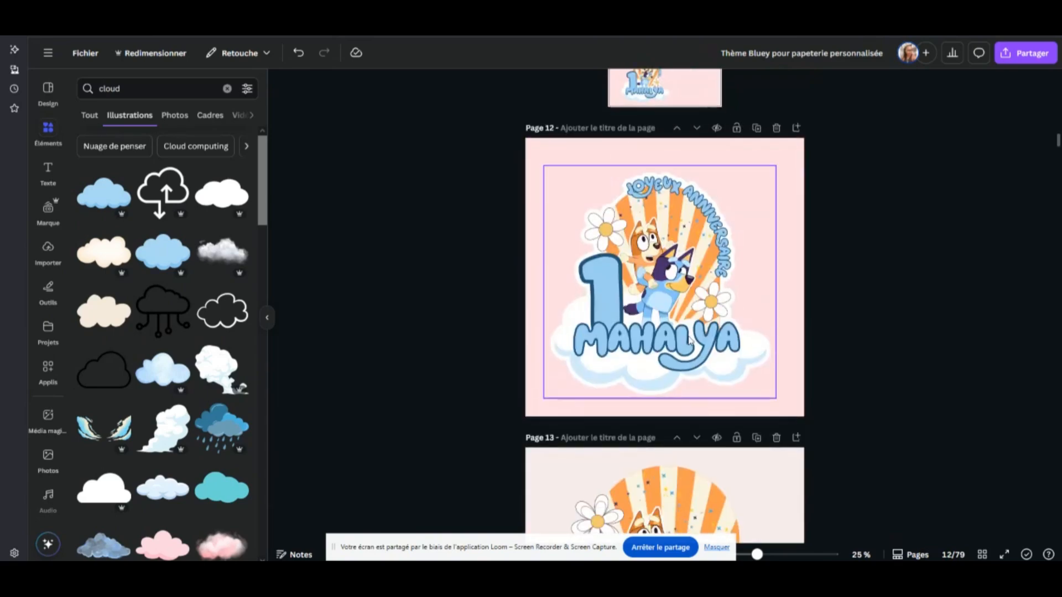
scroll(599, 337, down, 3)
Group all the elements of the topper on page 13 and undo a trial move of the group
scroll(599, 337, down, 2)
drag(791, 217, 516, 398)
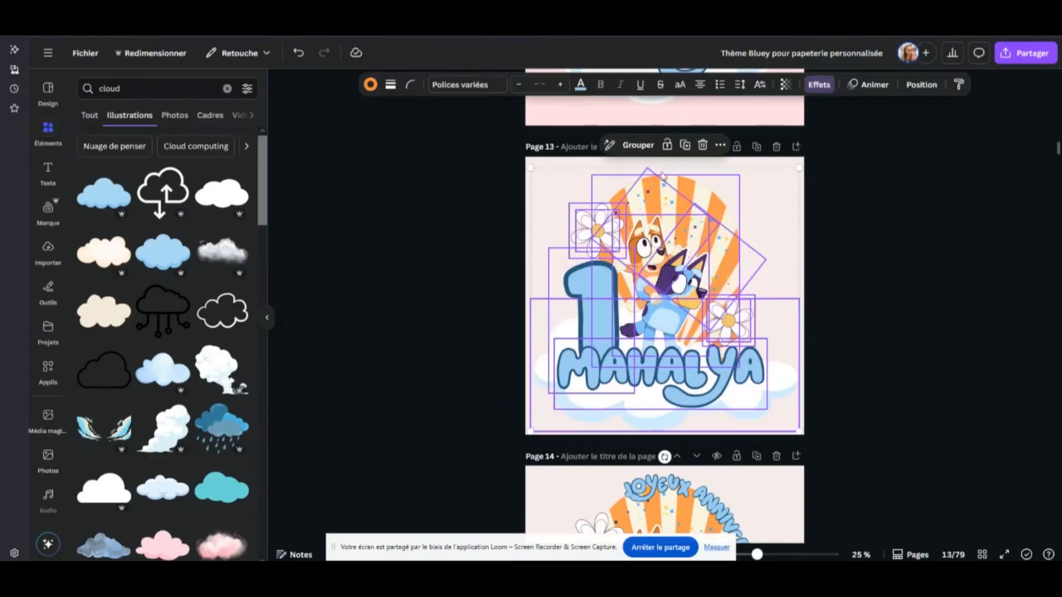
click(636, 145)
mouse_move(648, 276)
mouse_down()
mouse_move(595, 231)
mouse_move(657, 275)
mouse_up()
click(299, 53)
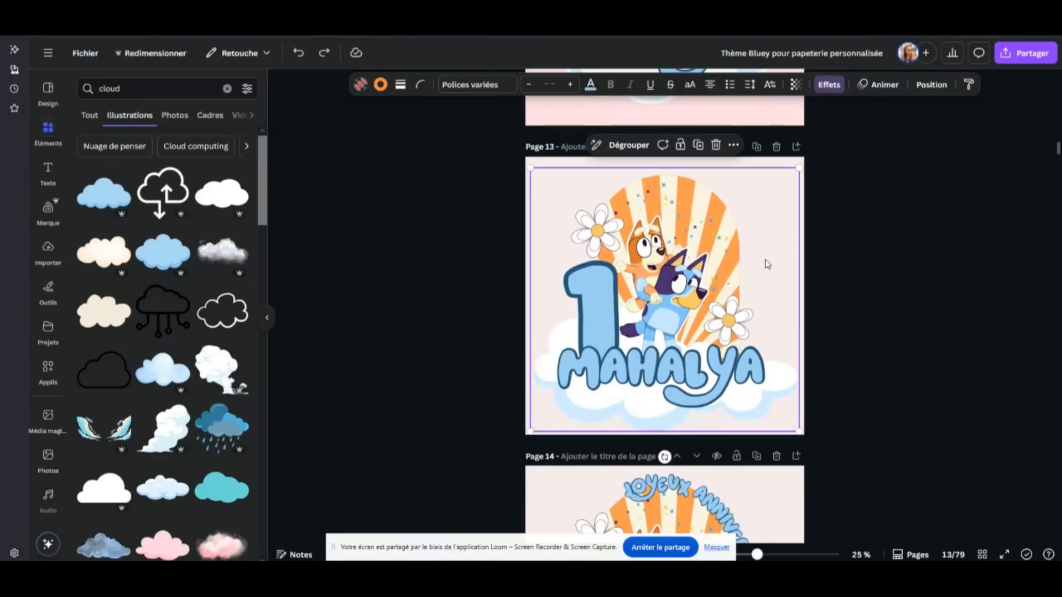
Delete page 11, the duplicate of the portrait page with the two toppers
scroll(824, 252, down, 3)
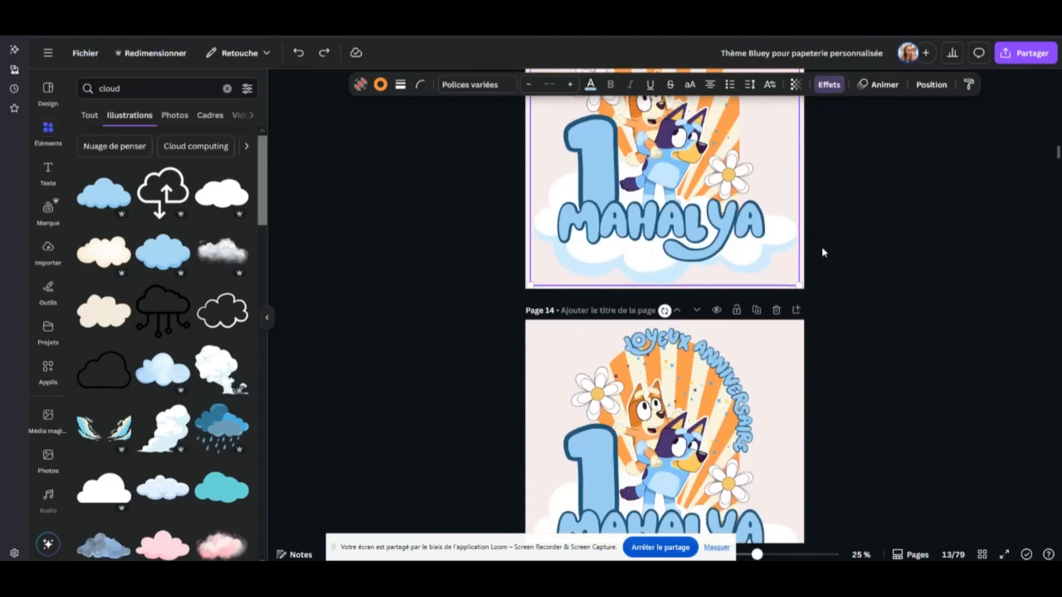
scroll(822, 252, up, 3)
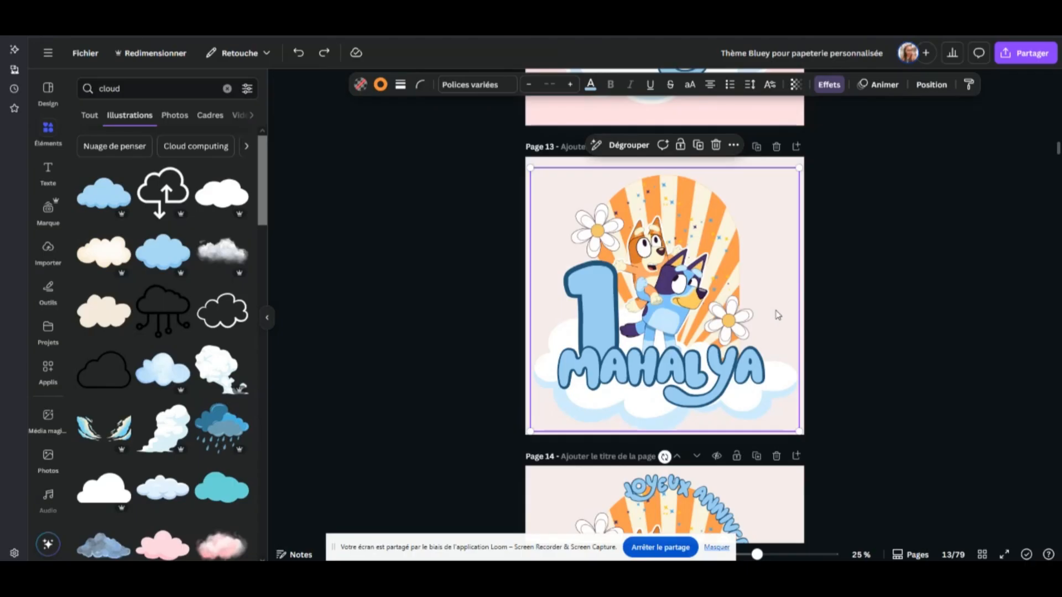
scroll(847, 248, up, 5)
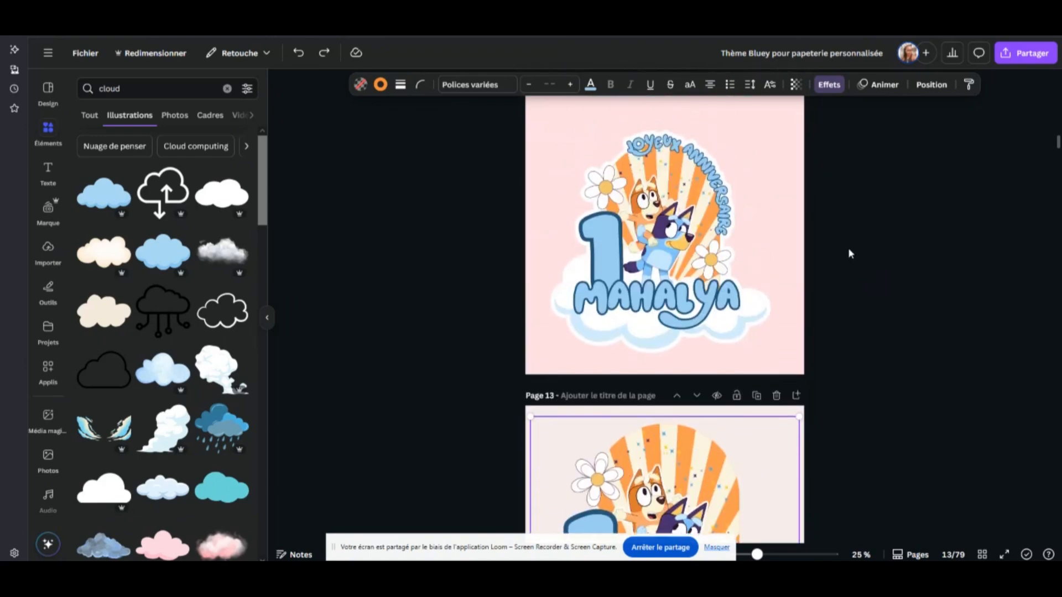
scroll(868, 252, up, 5)
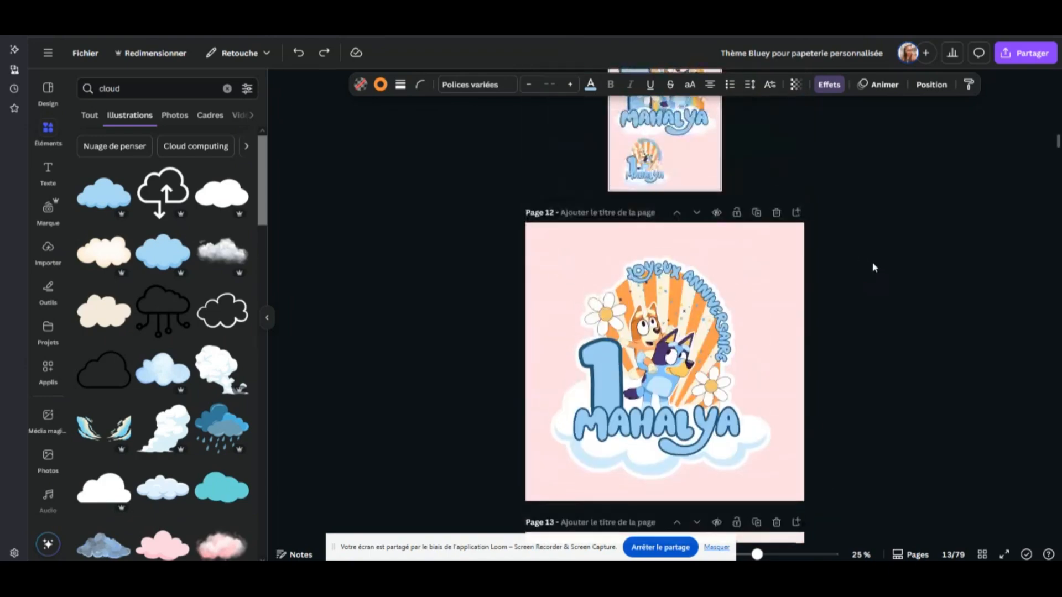
scroll(730, 260, up, 3)
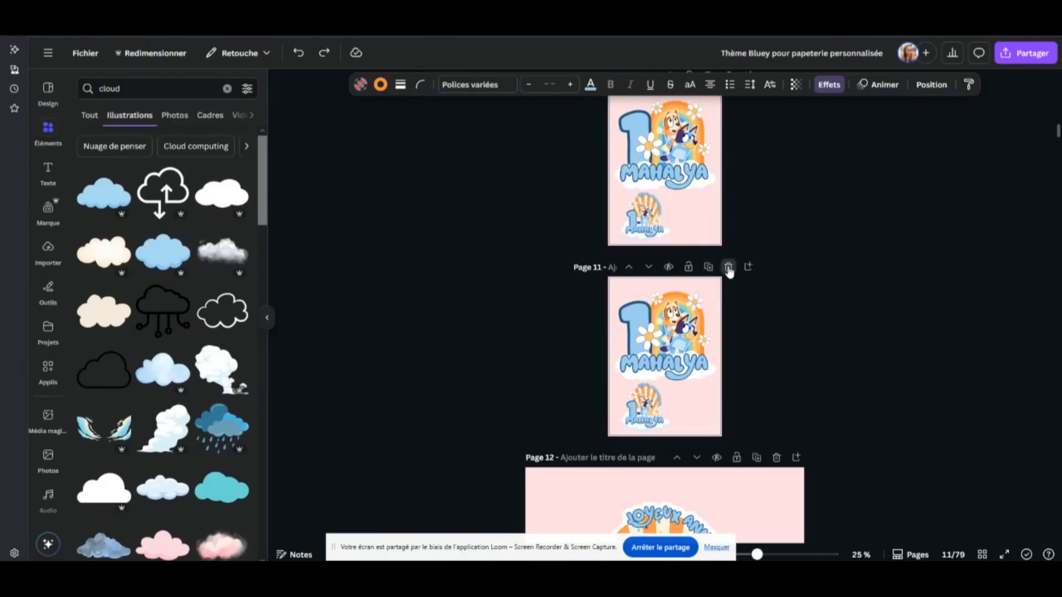
click(728, 267)
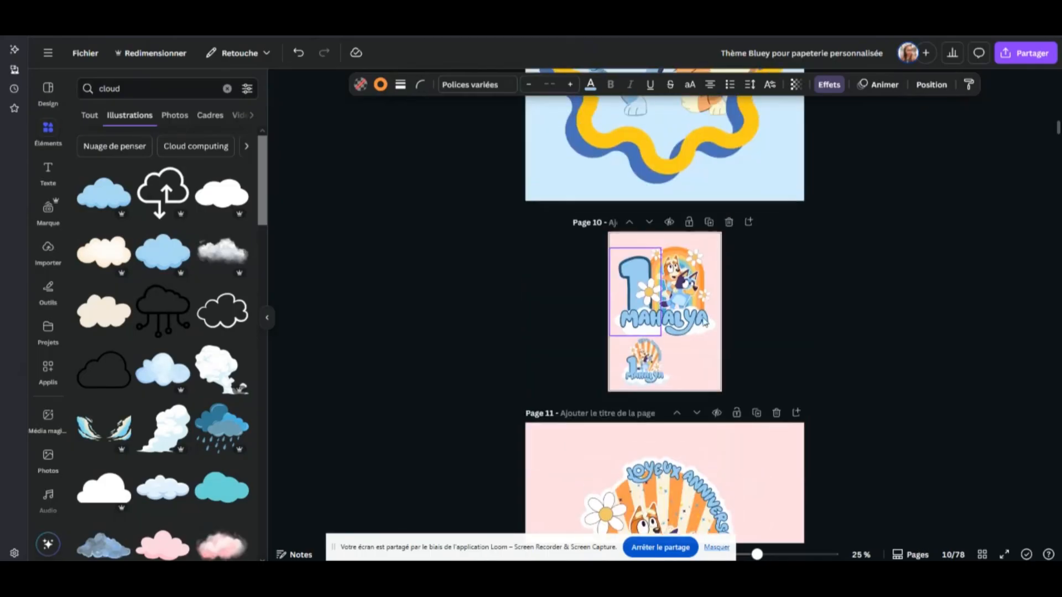
Compare the topper designs on pages 10 and 11 with the assembled, grouped topper on page 14
scroll(715, 249, up, 4)
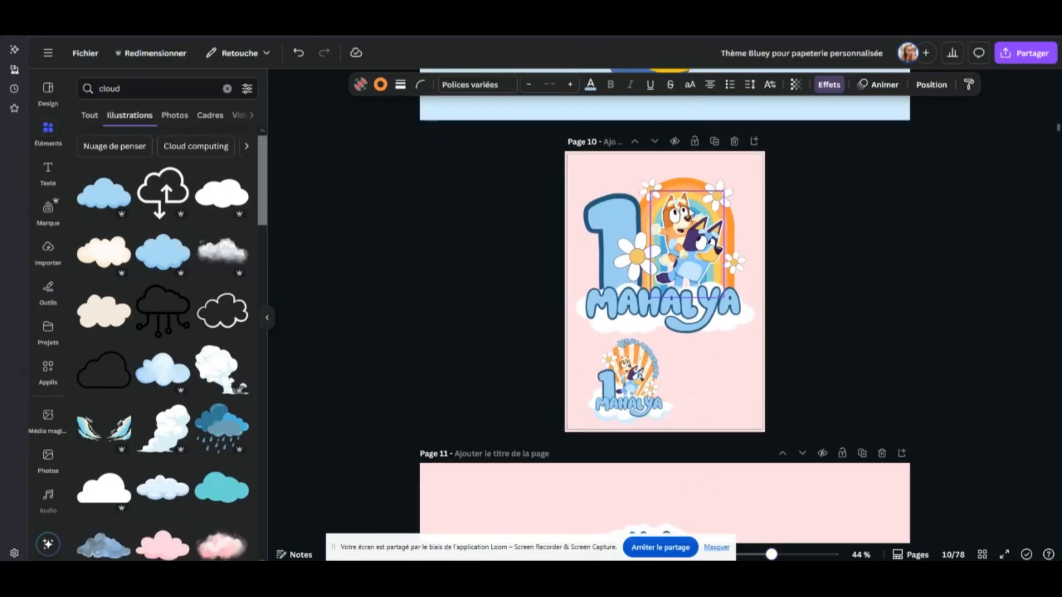
scroll(715, 249, down, 6)
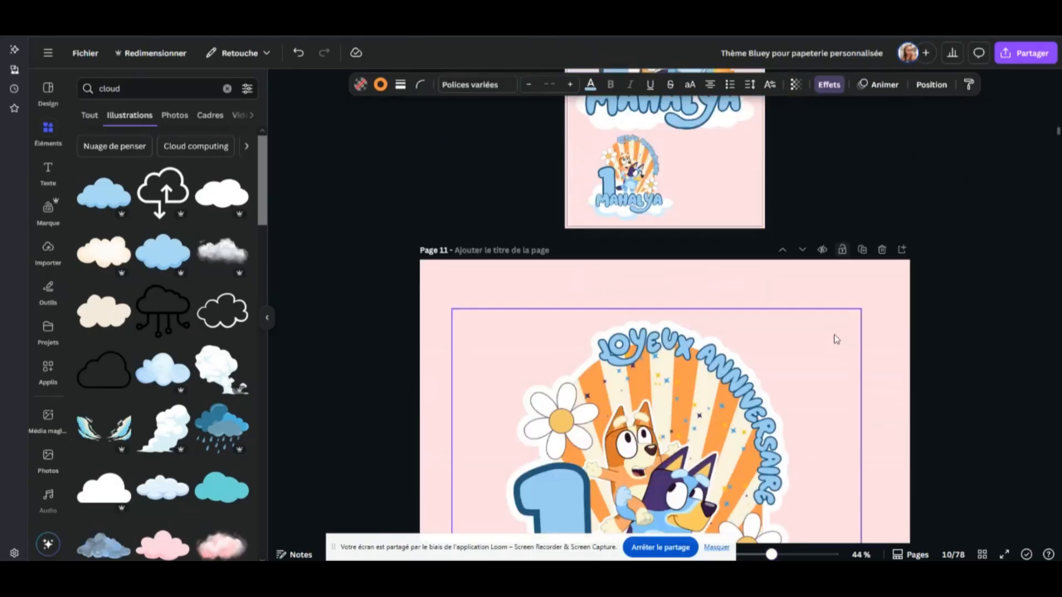
scroll(779, 339, down, 4)
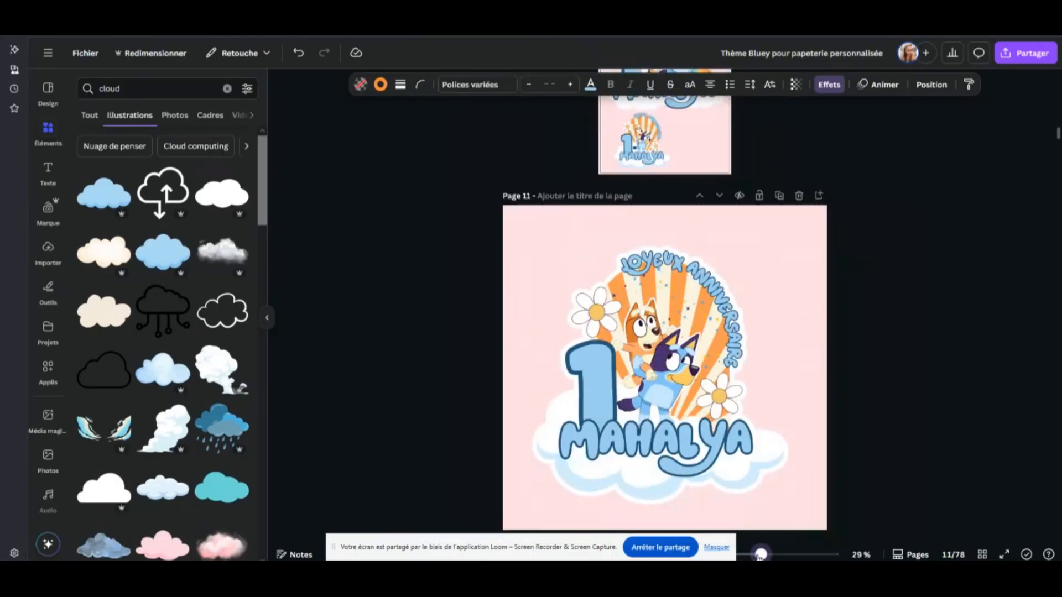
scroll(779, 338, down, 10)
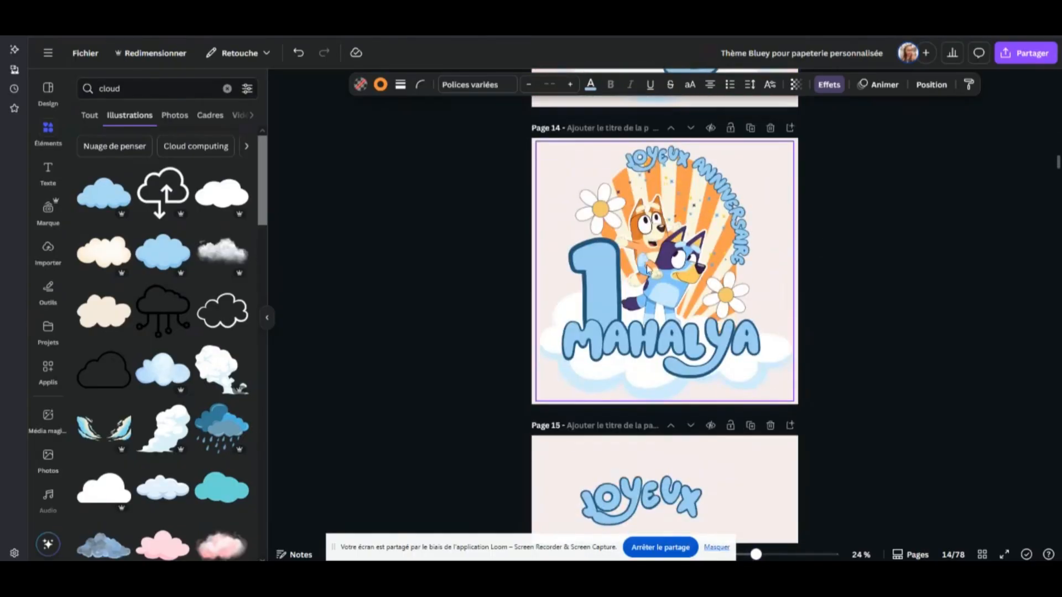
click(695, 186)
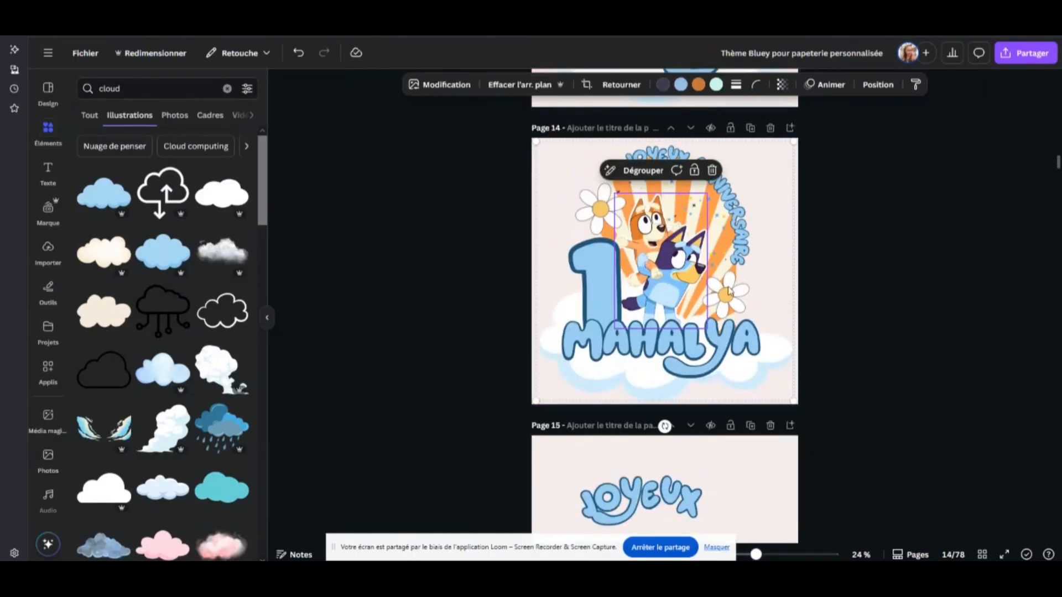
click(877, 277)
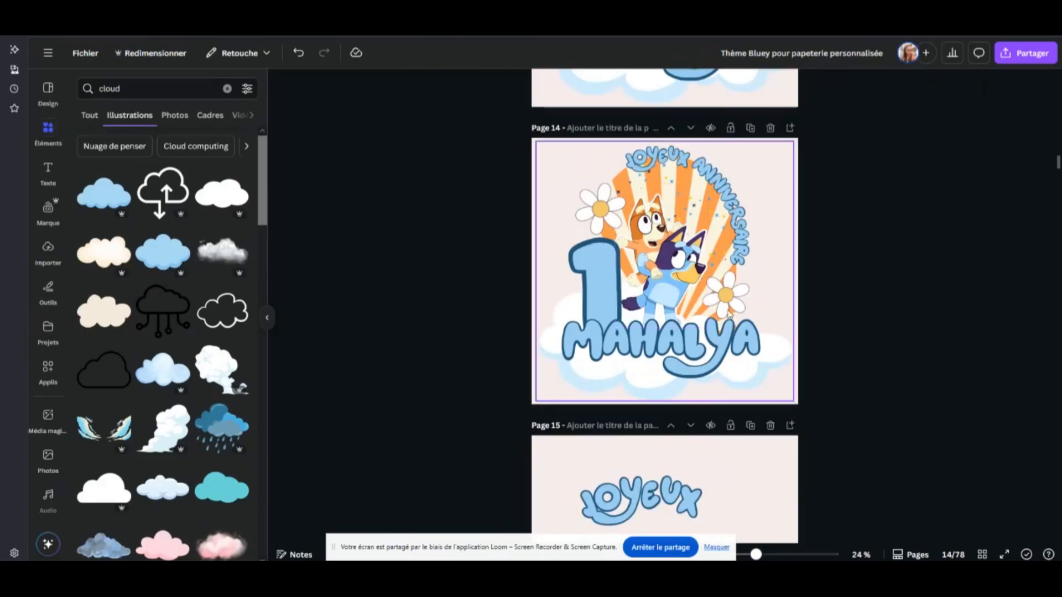
scroll(700, 176, down, 3)
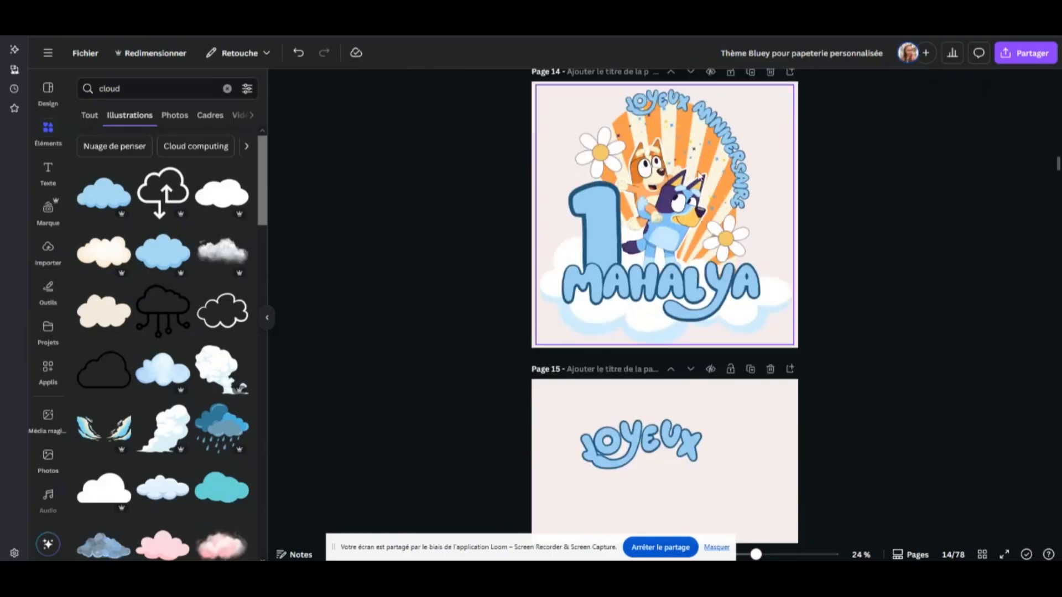
scroll(795, 180, up, 4)
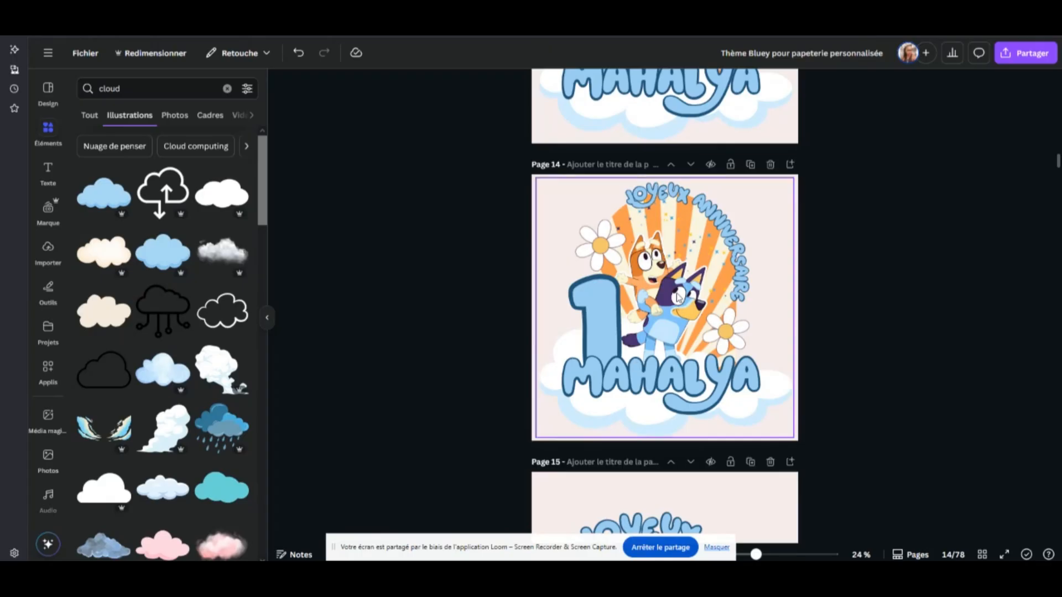
Examine the separate layer pages 15 to 17 holding "JOYEUX", "ANNIVERSAIRE" and the scattered stars
scroll(774, 265, down, 5)
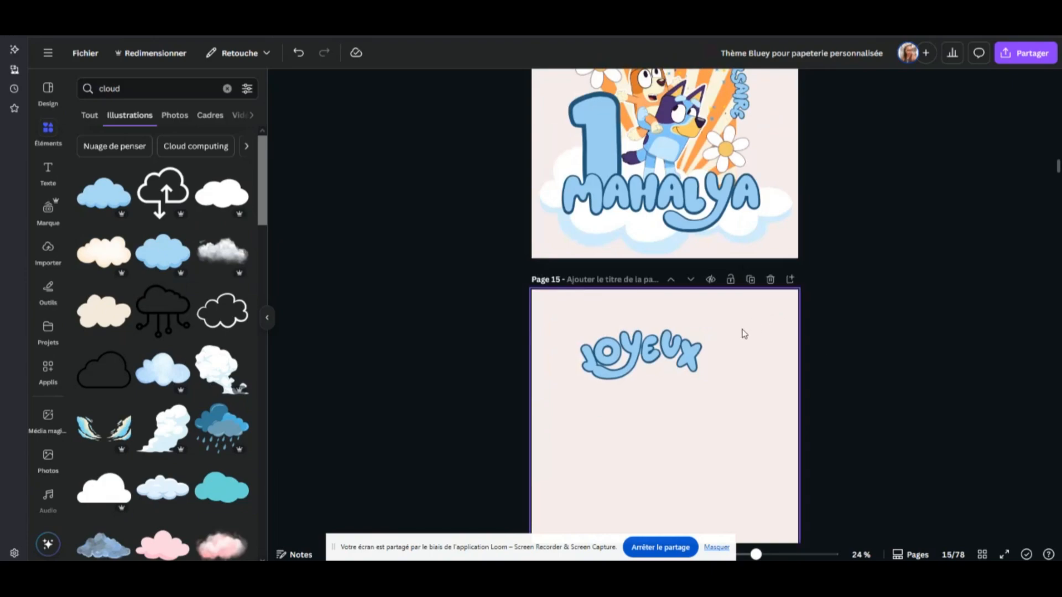
scroll(736, 367, down, 2)
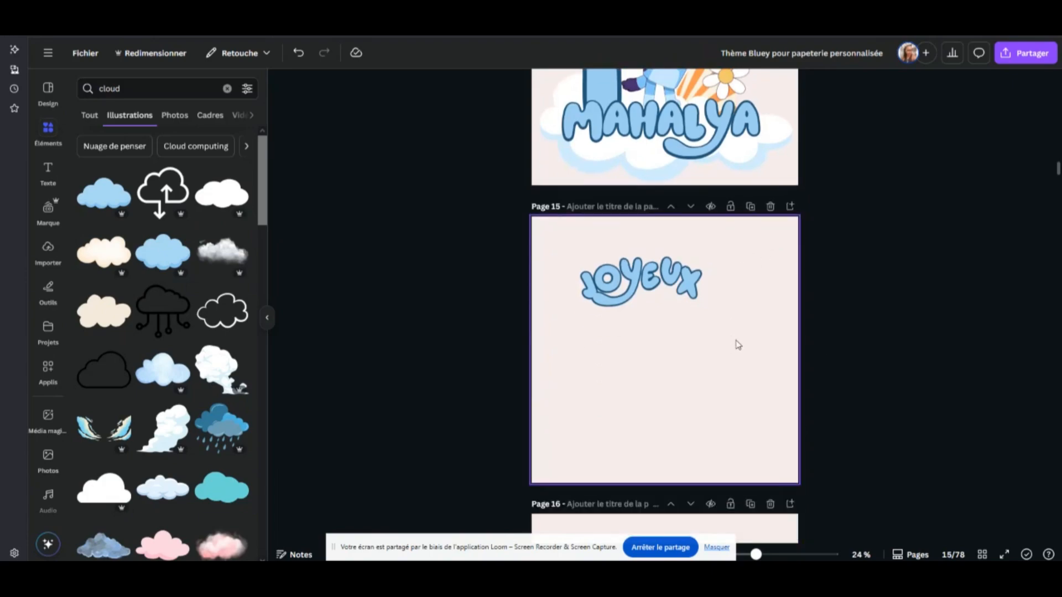
scroll(738, 344, down, 3)
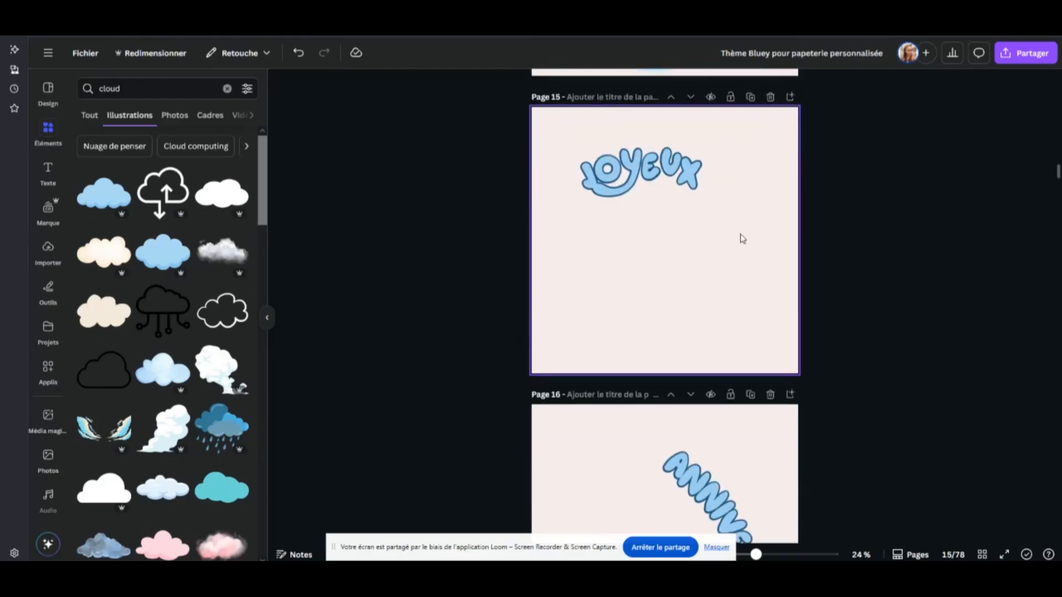
scroll(664, 235, down, 5)
scroll(643, 276, down, 5)
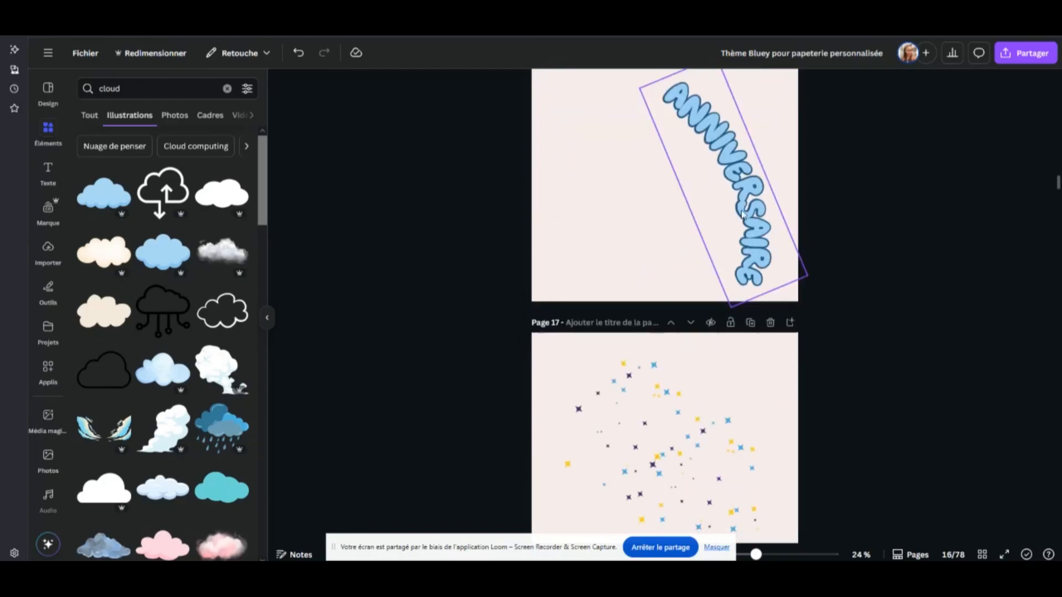
scroll(681, 234, up, 11)
scroll(698, 271, down, 5)
scroll(698, 271, down, 3)
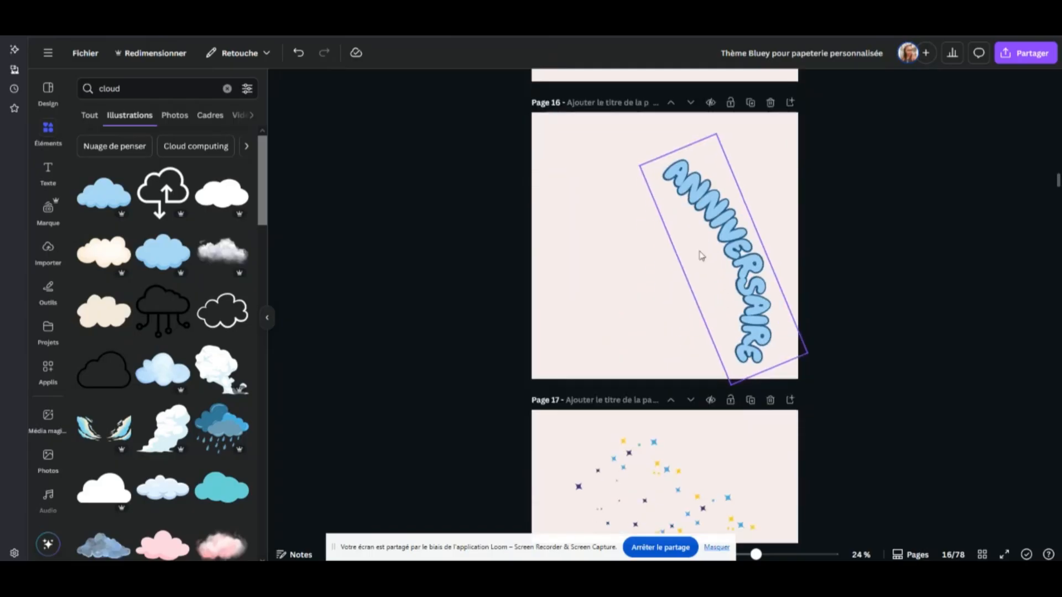
scroll(711, 260, down, 5)
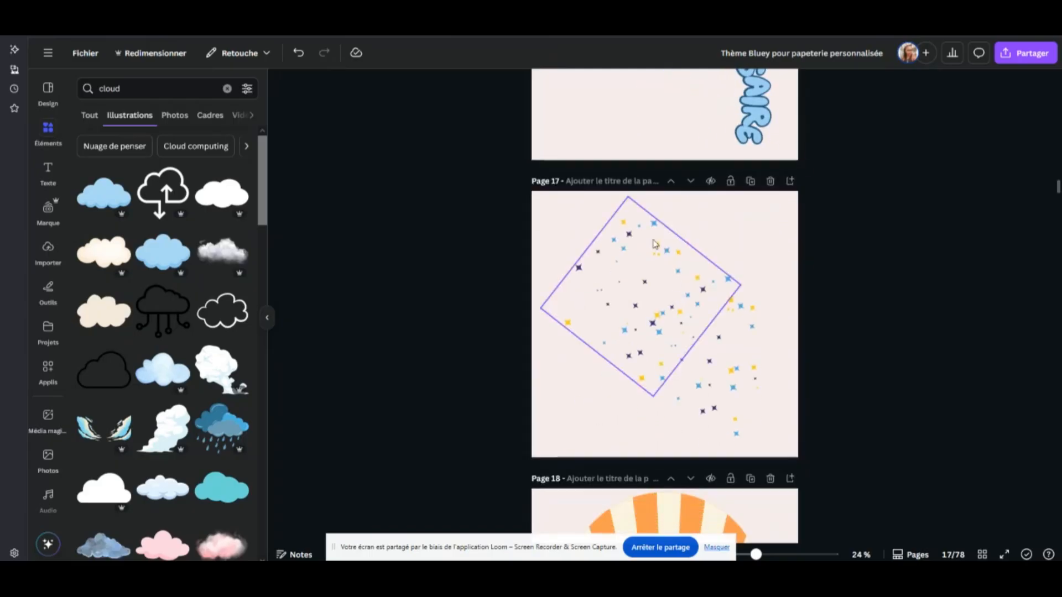
scroll(730, 338, down, 5)
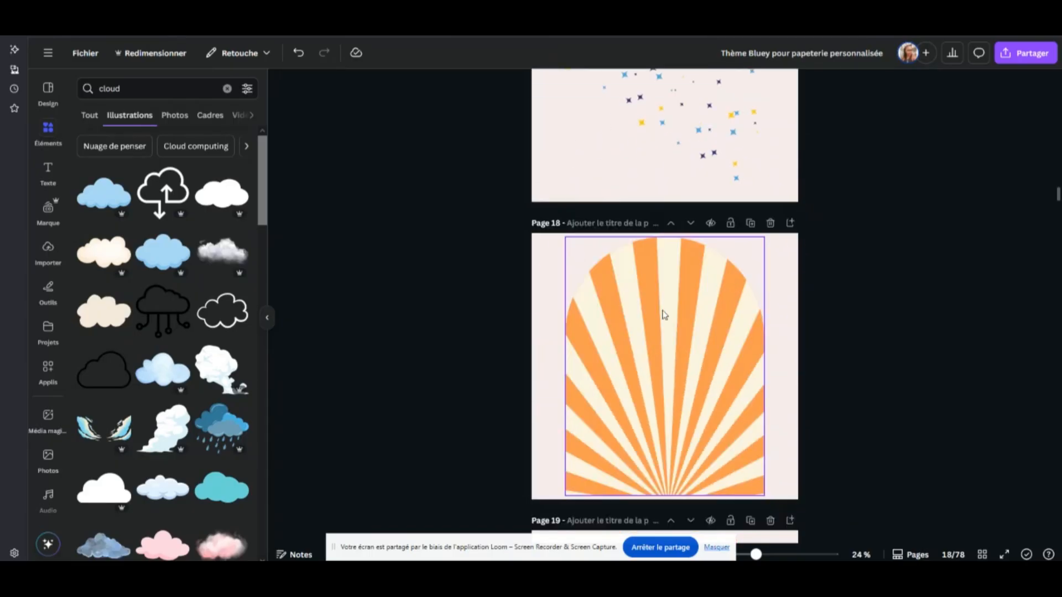
Inspect the isolated elements on pages 18 to 23: sunburst arch, characters, cloud, number 1, name and daisy
click(664, 314)
scroll(639, 189, down, 4)
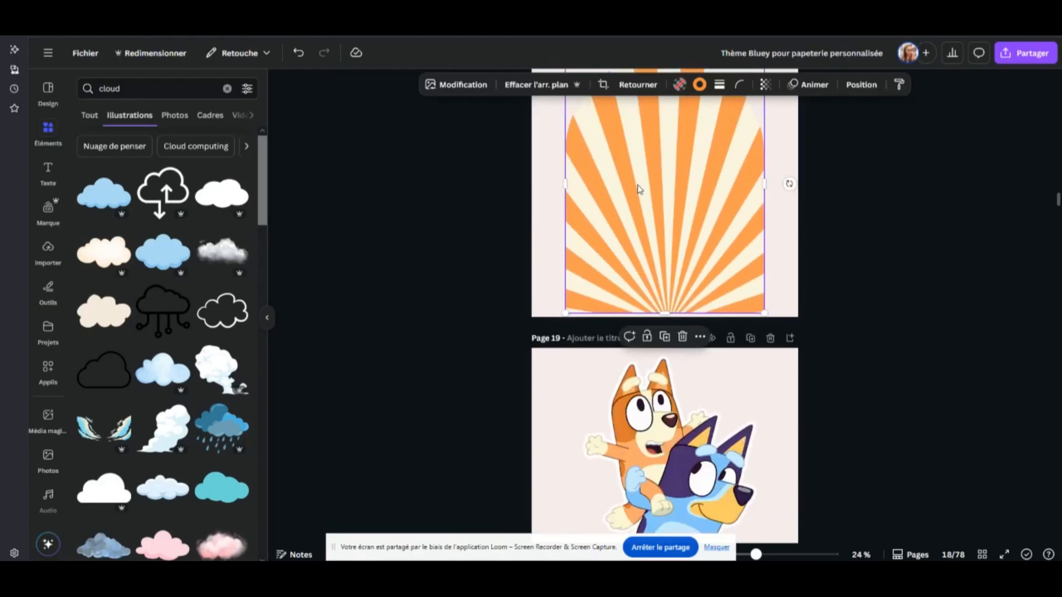
scroll(663, 221, down, 4)
click(685, 256)
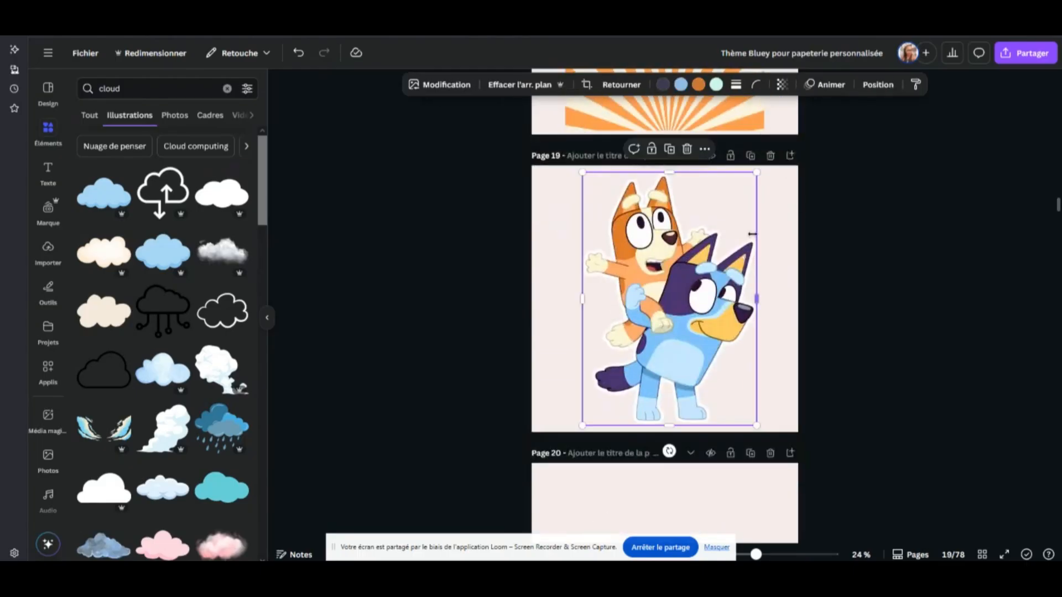
scroll(757, 299, down, 4)
scroll(719, 252, down, 3)
click(645, 220)
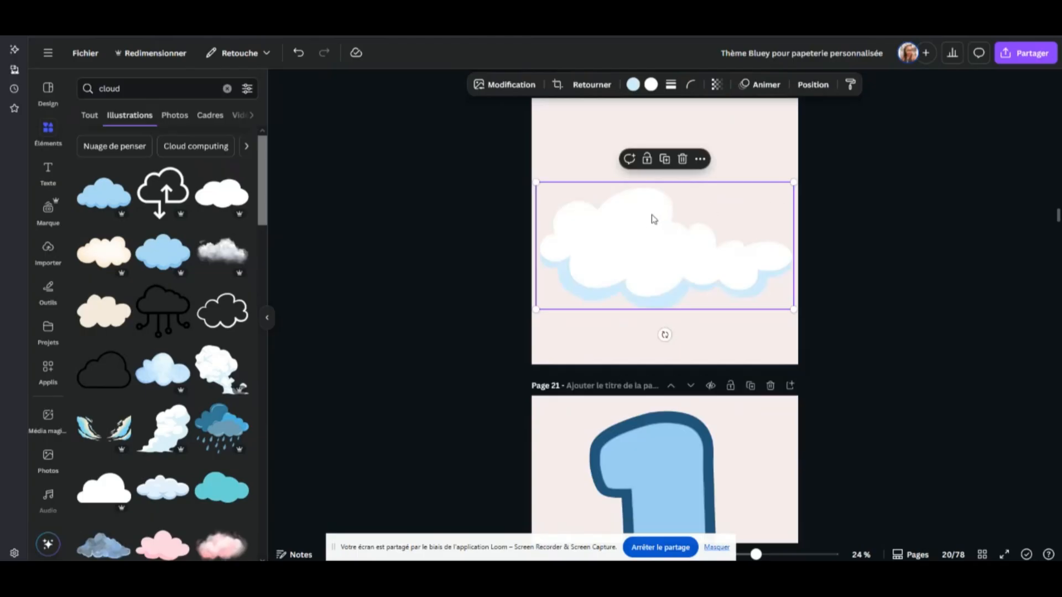
scroll(653, 219, down, 4)
click(692, 334)
scroll(695, 309, down, 3)
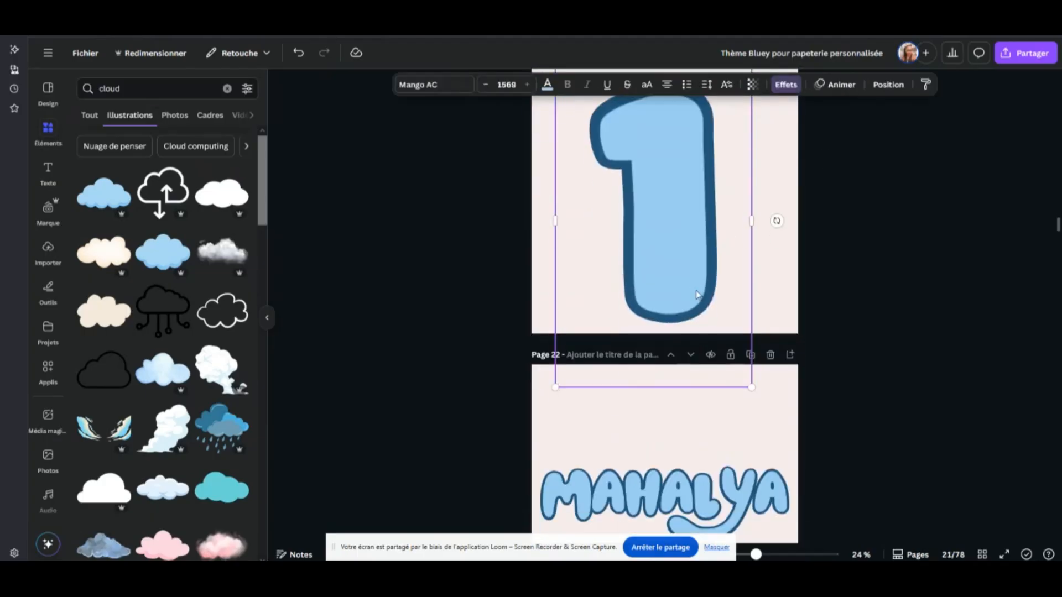
scroll(696, 295, down, 4)
scroll(686, 288, down, 3)
click(686, 335)
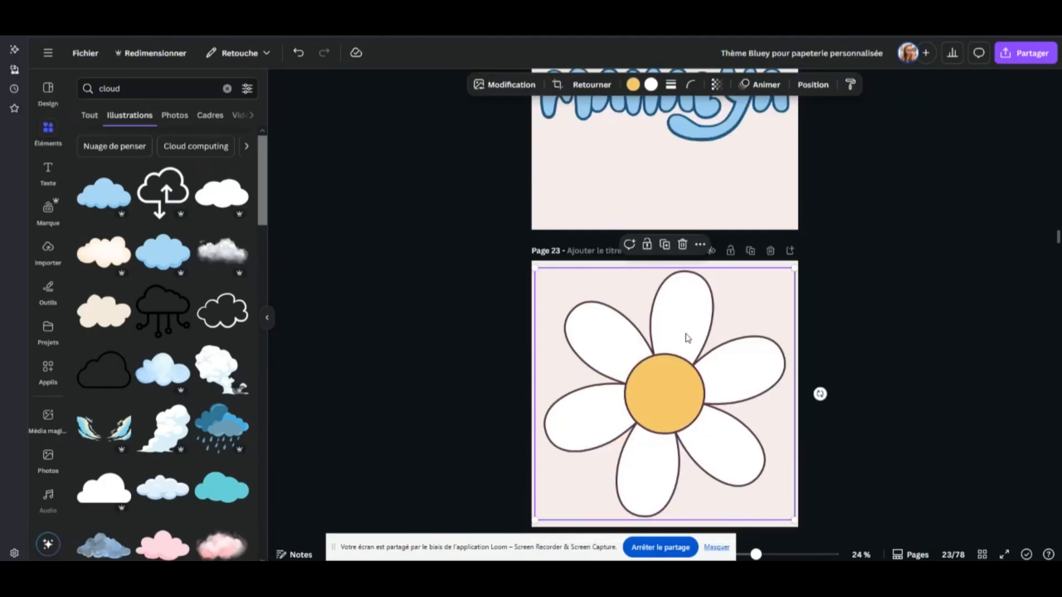
scroll(689, 329, down, 3)
Return to the assembled topper on page 14 and review the PNG download options for the design
scroll(699, 254, up, 2)
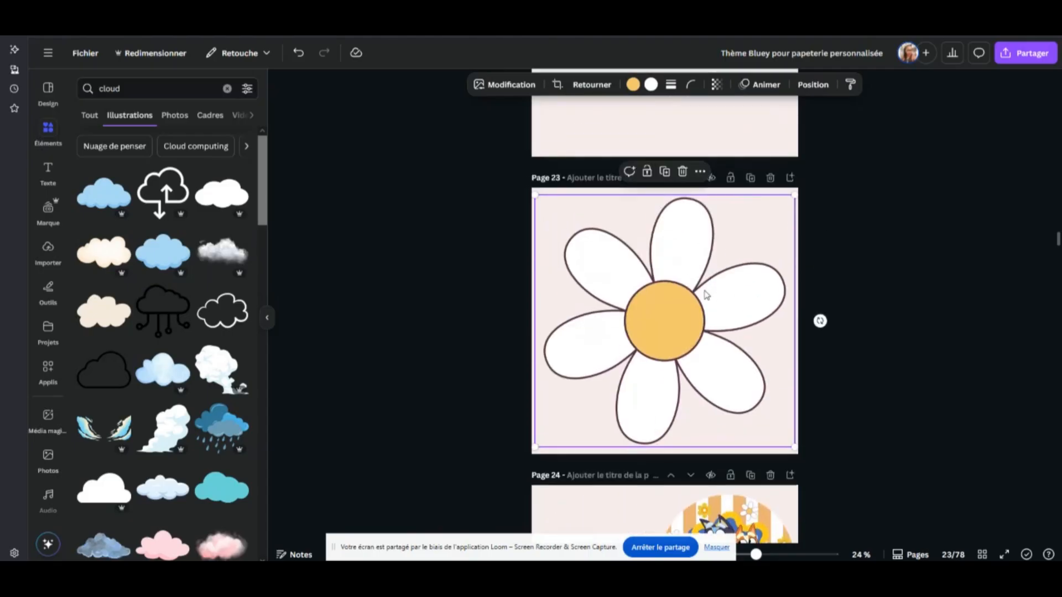
scroll(741, 299, up, 9)
scroll(755, 314, up, 20)
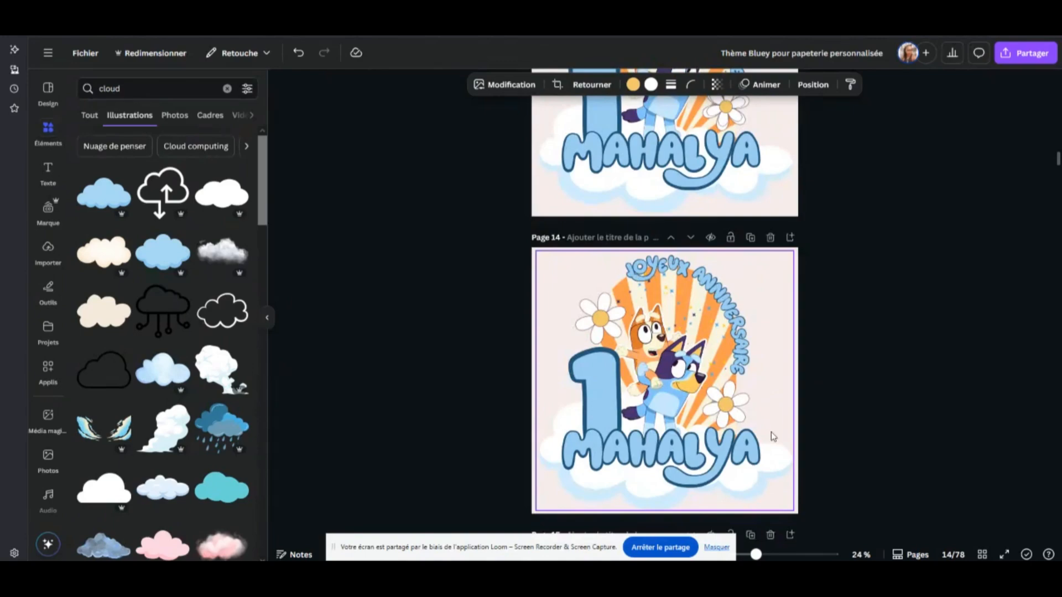
ctrl+scroll(771, 432, up, 4)
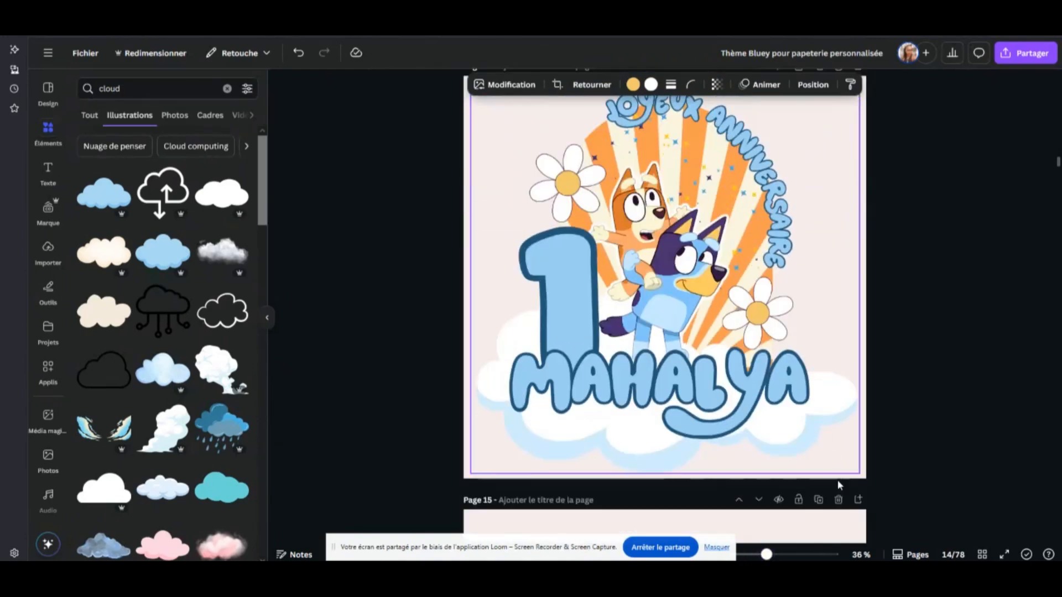
ctrl+scroll(838, 480, down, 4)
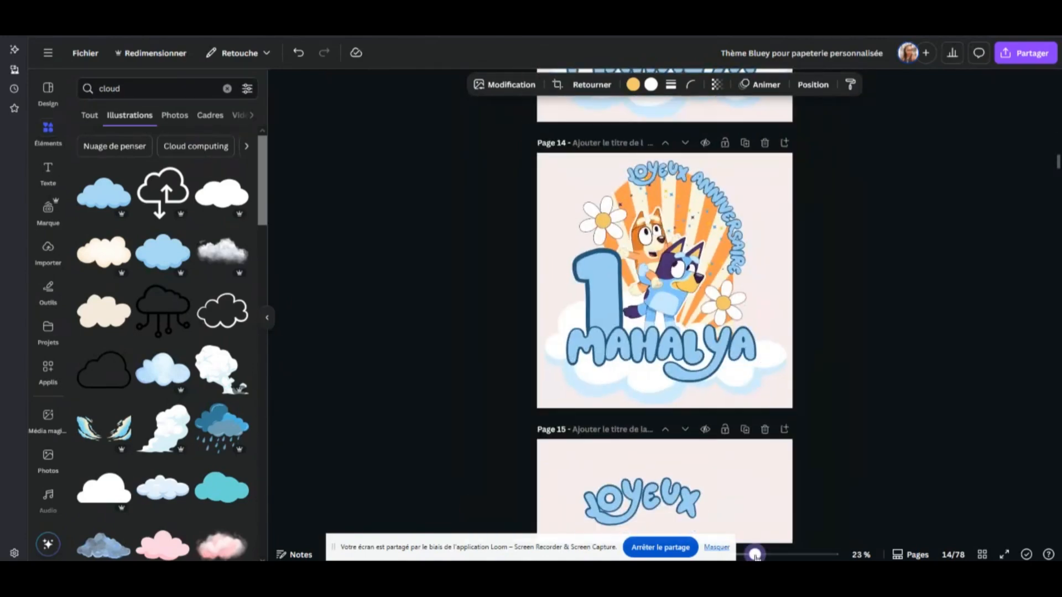
click(1012, 55)
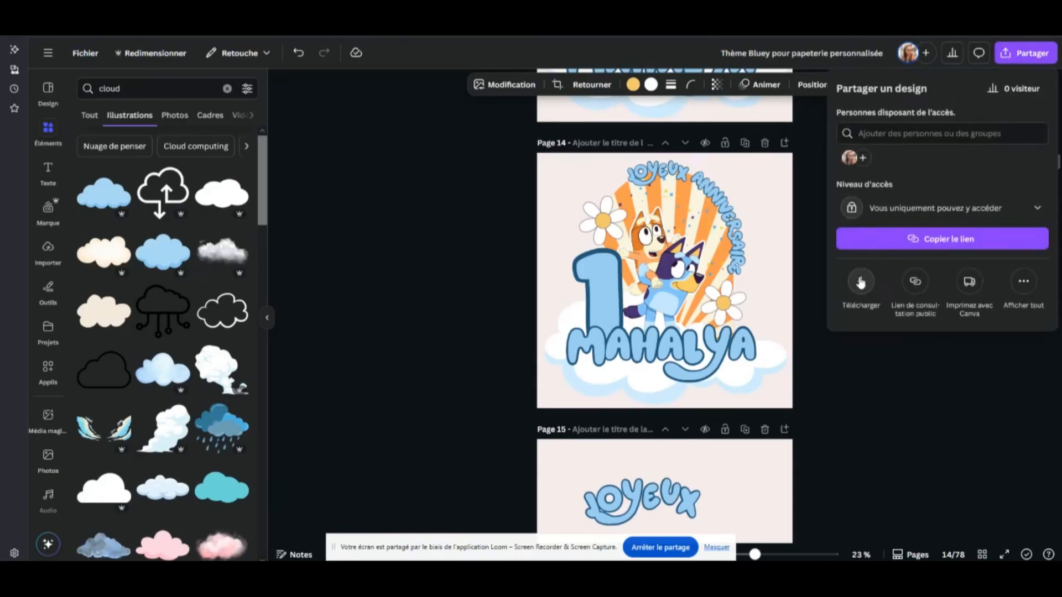
click(861, 283)
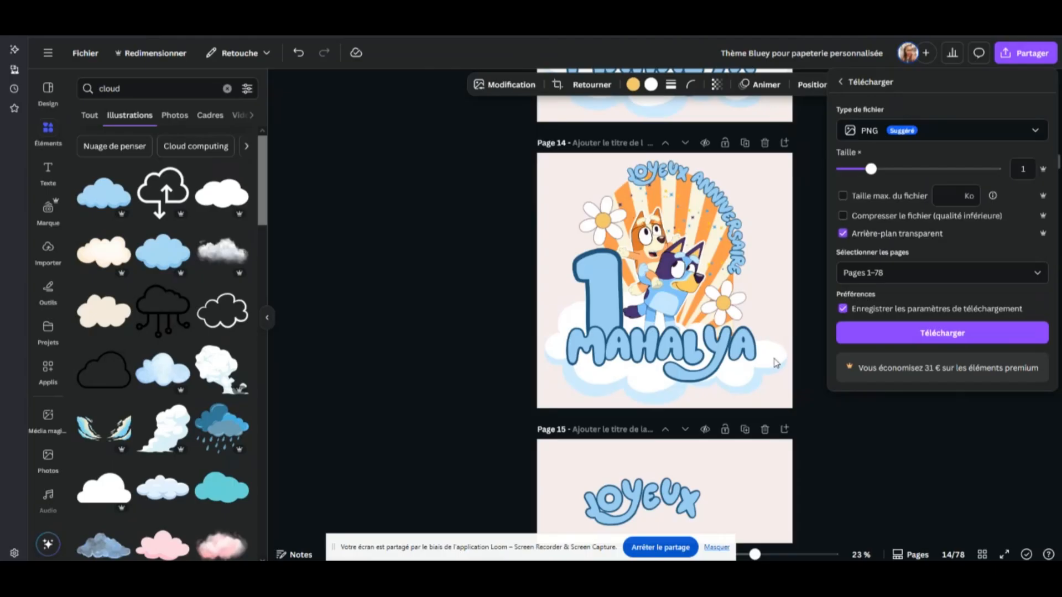
click(758, 472)
Try a red background on pages 15 ("JOYEUX") and 16 ("ANNIVERSAIRE") and undo both background colour changes
scroll(747, 431, down, 4)
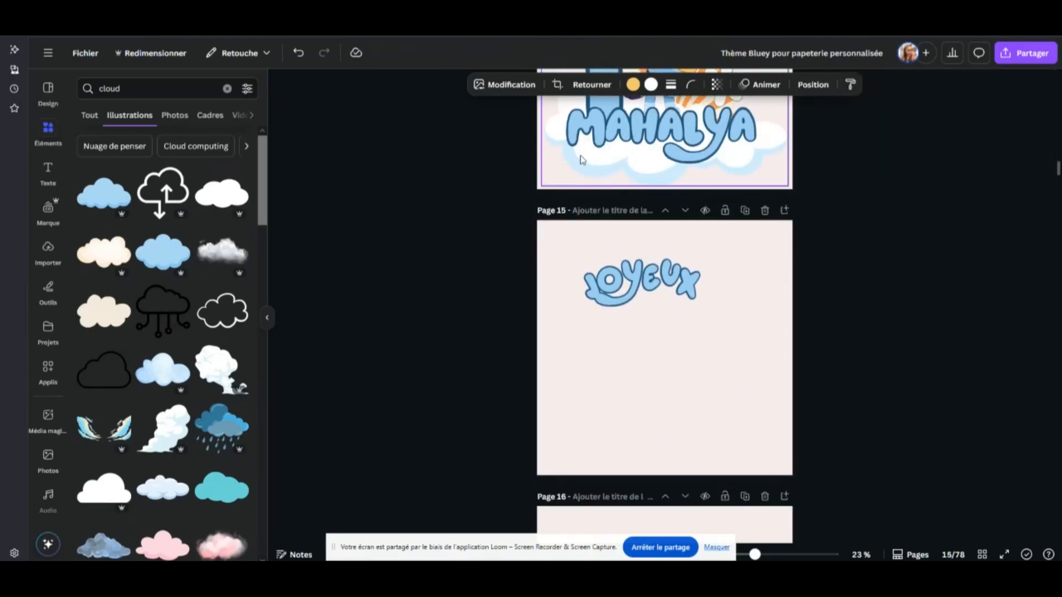
click(755, 275)
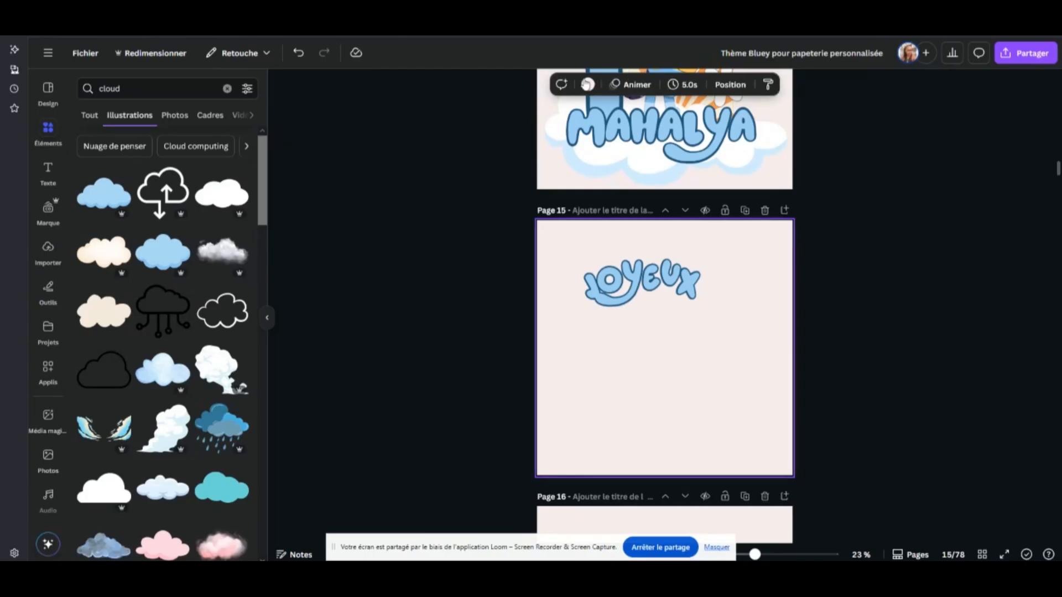
click(588, 84)
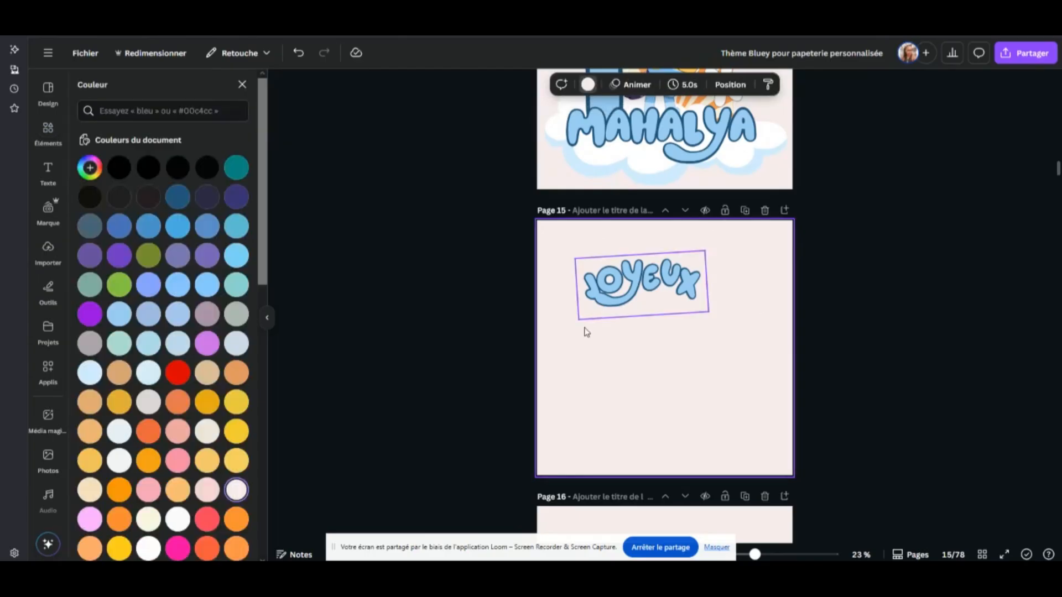
click(177, 372)
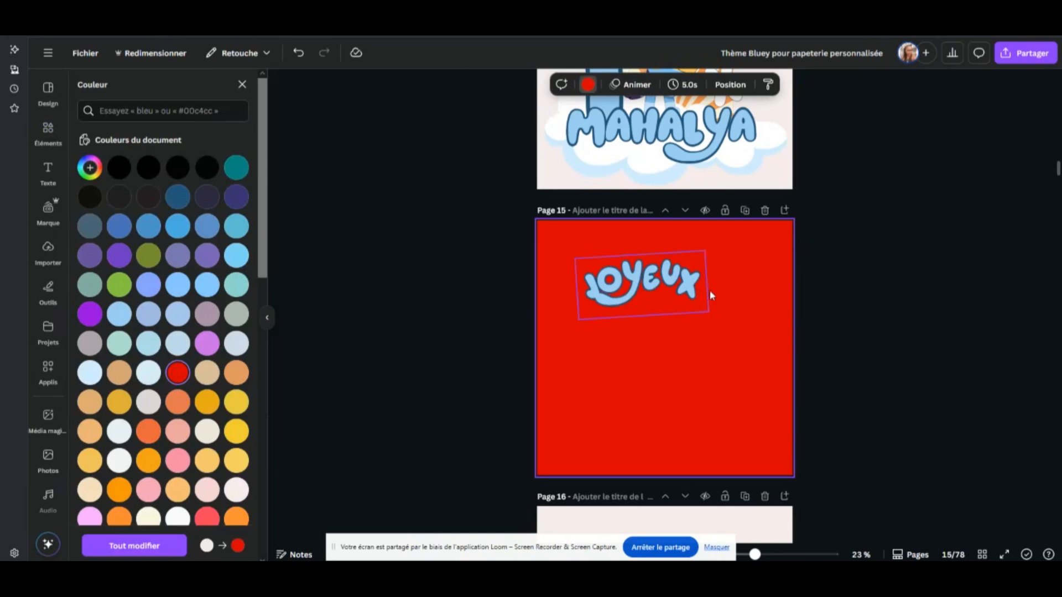
scroll(663, 299, down, 4)
click(618, 300)
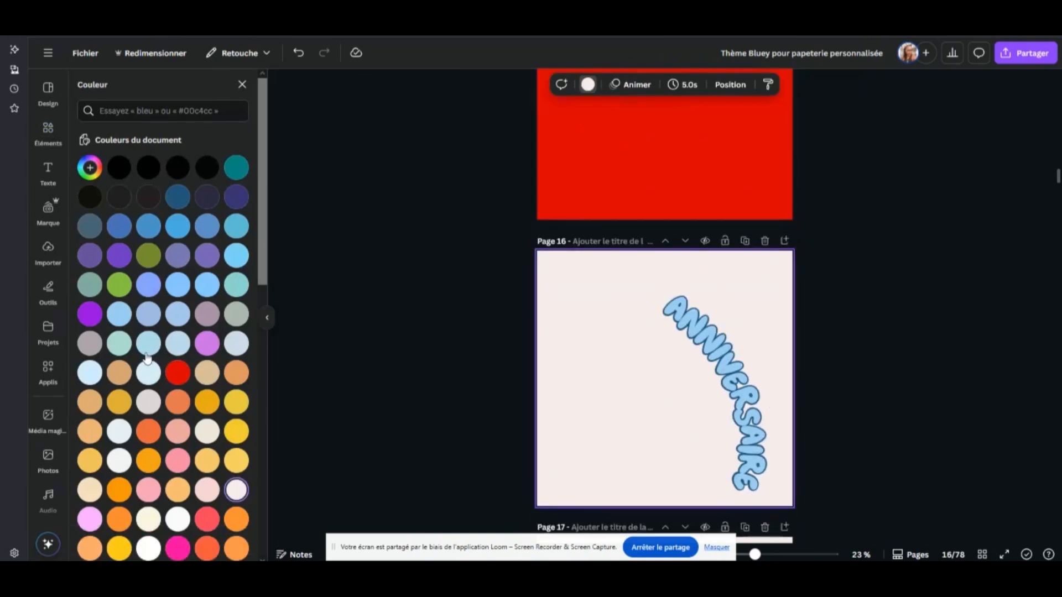
click(177, 373)
scroll(838, 200, up, 2)
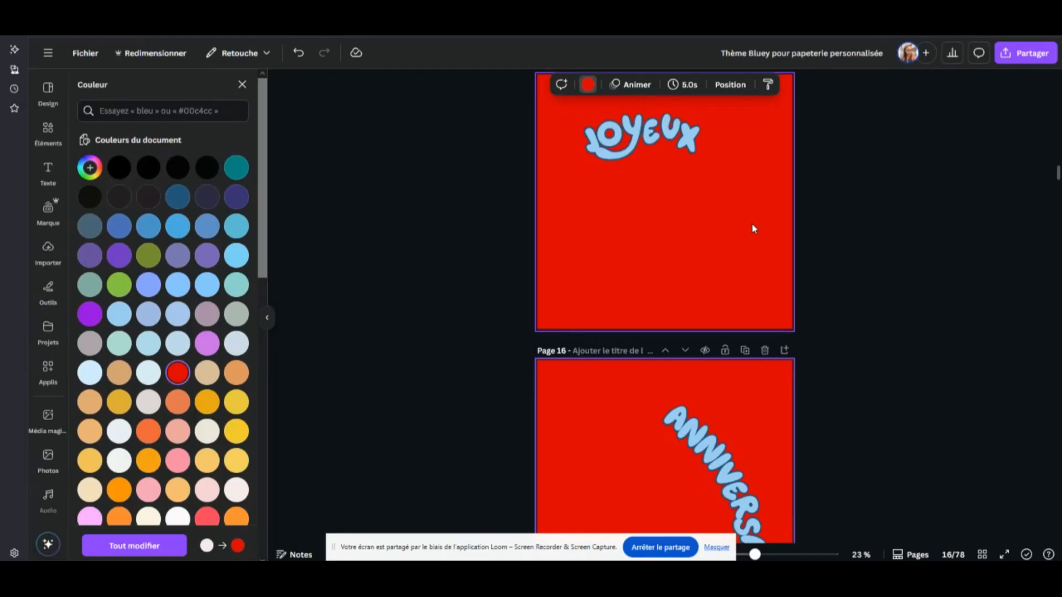
click(306, 56)
click(301, 56)
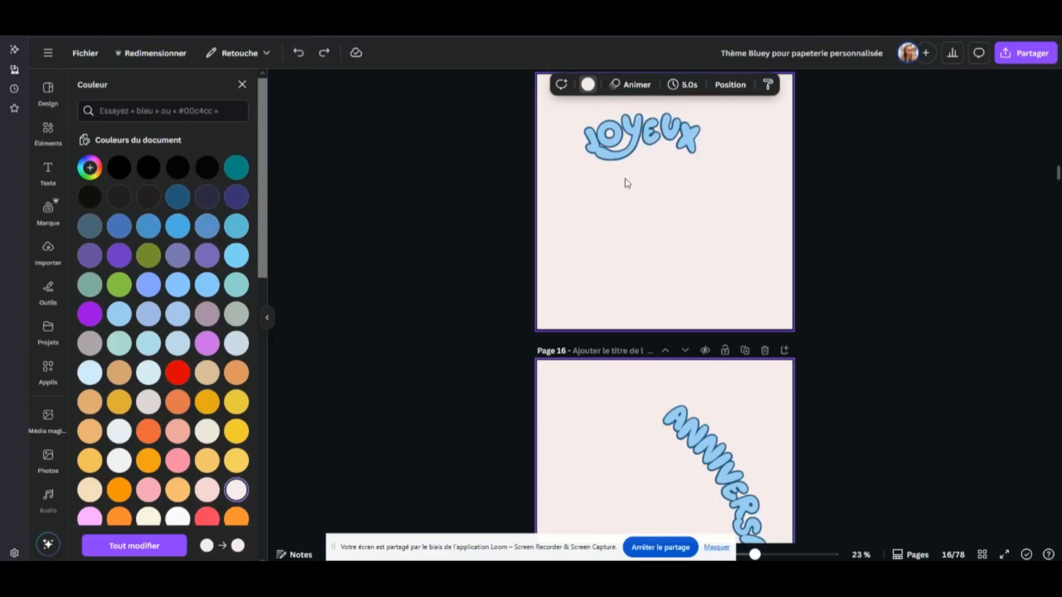
Review the design's download settings: PNG with a transparent background for pages 1-78, and the available file types
click(1002, 57)
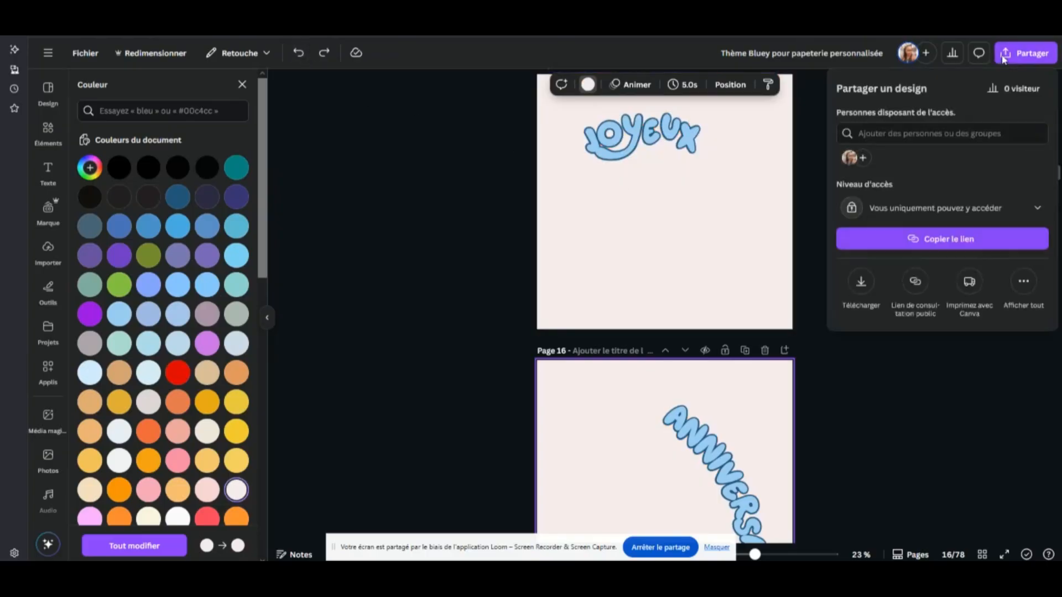
click(860, 283)
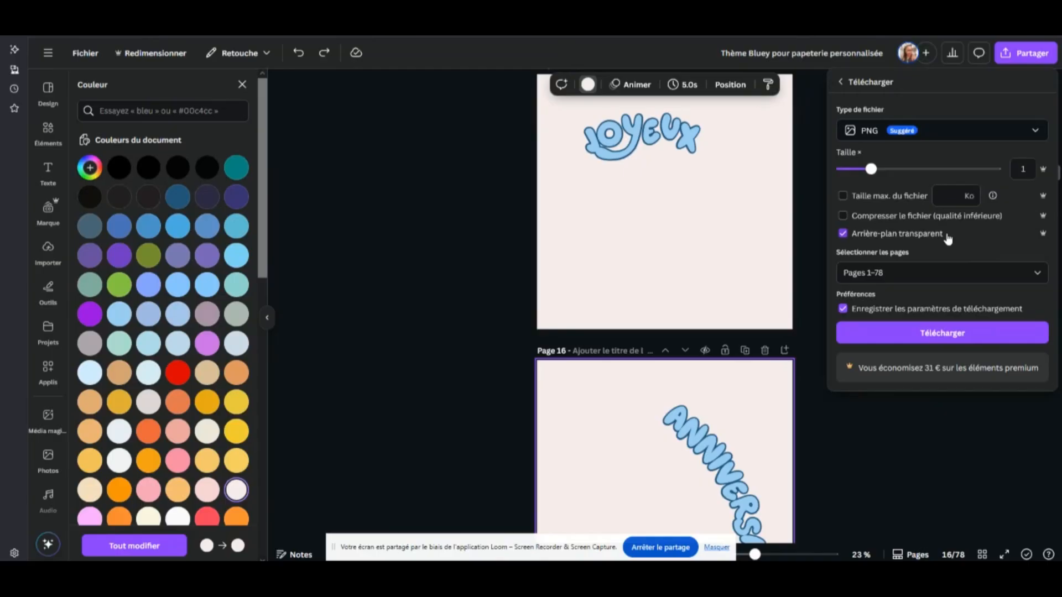
click(455, 294)
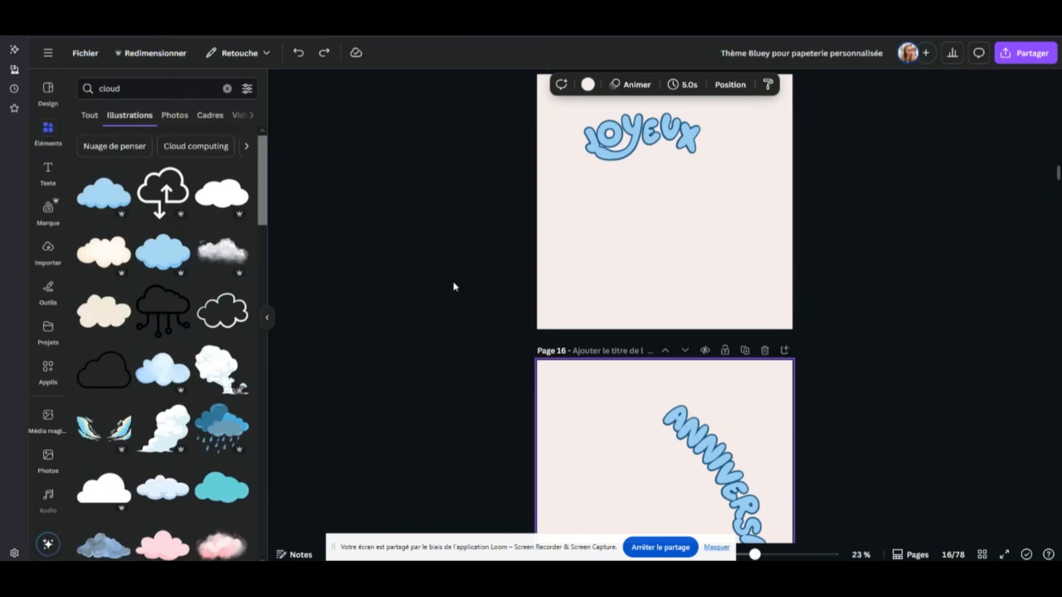
click(1026, 53)
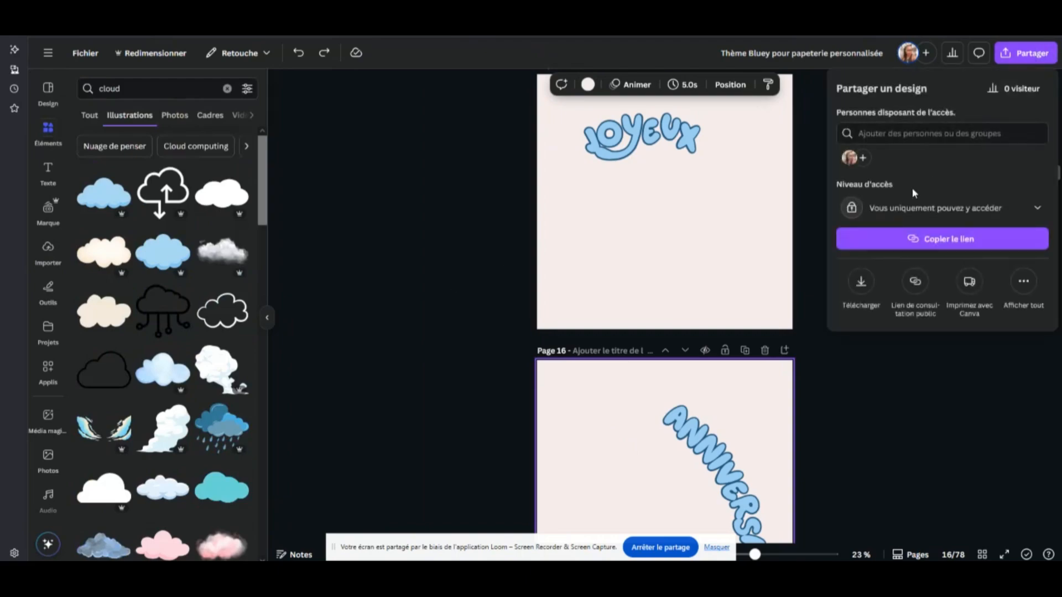
click(861, 282)
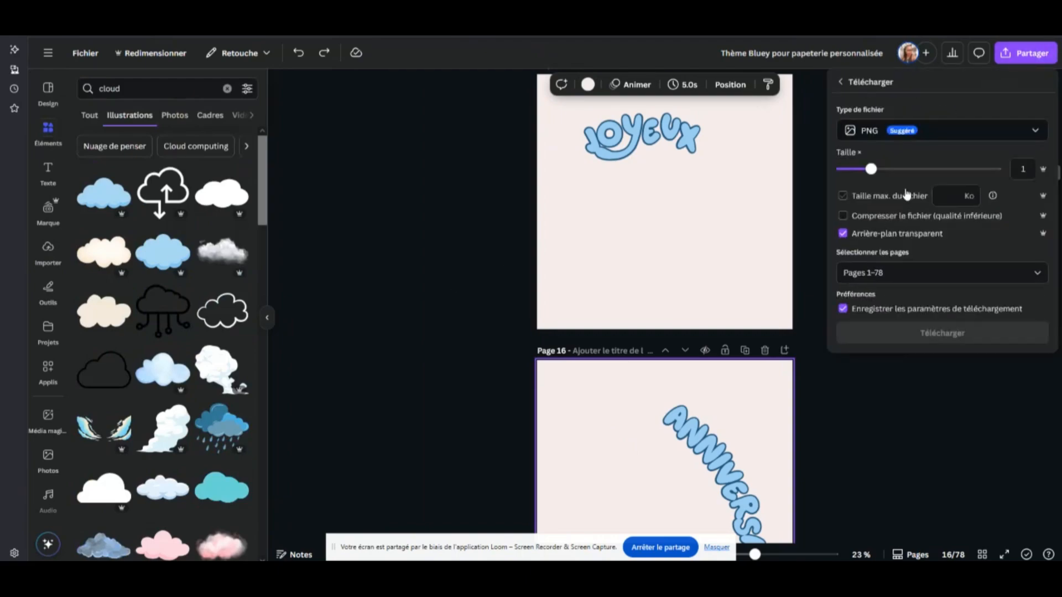
click(976, 138)
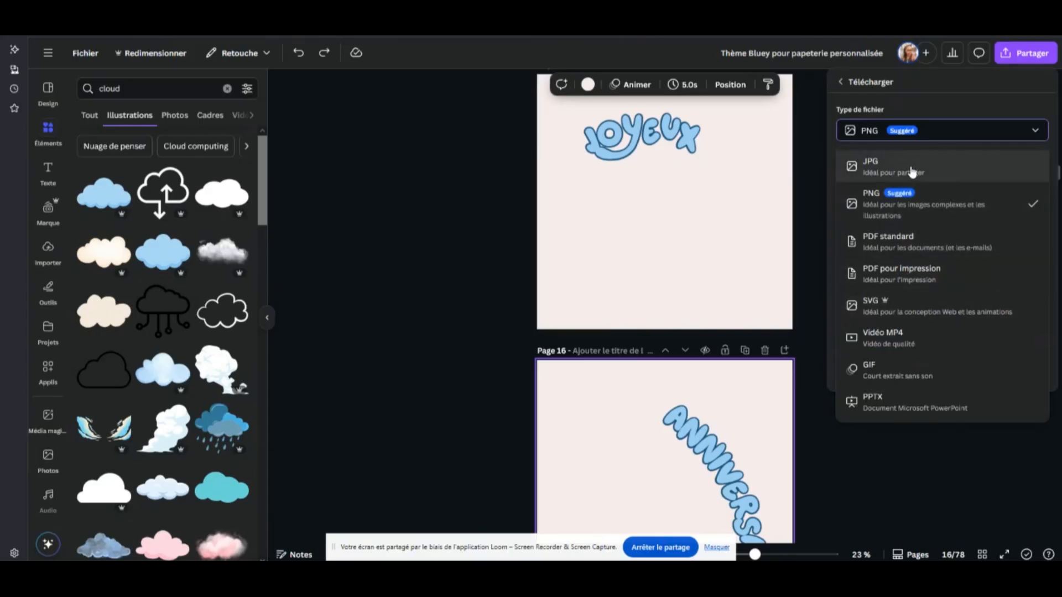
click(877, 195)
click(760, 213)
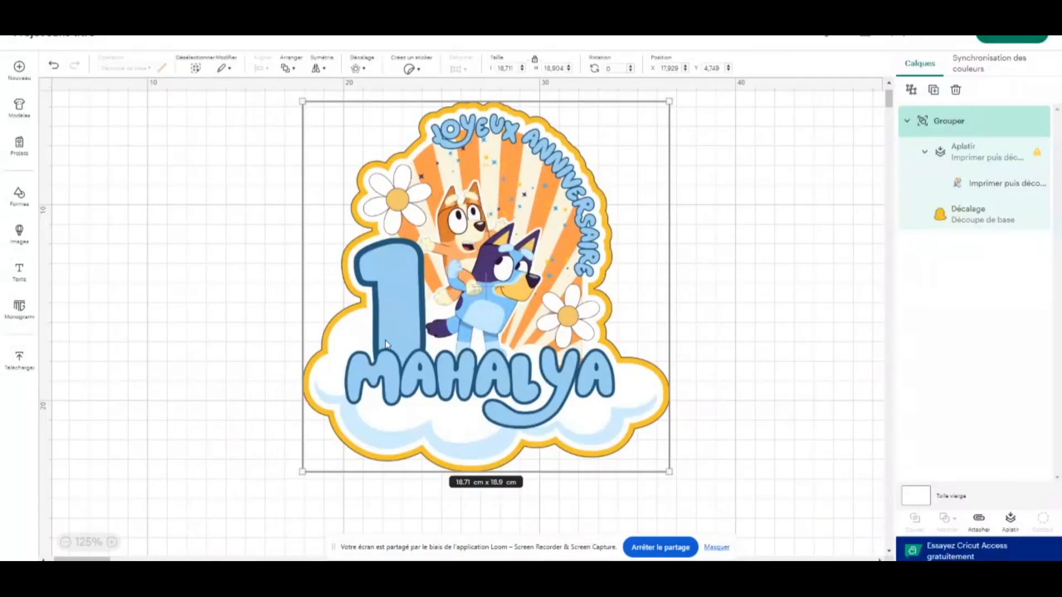
In Cricut Design Space, move the assembled topper aside on the canvas and load the sunburst arch image 14.png for upload
drag(488, 240, 272, 256)
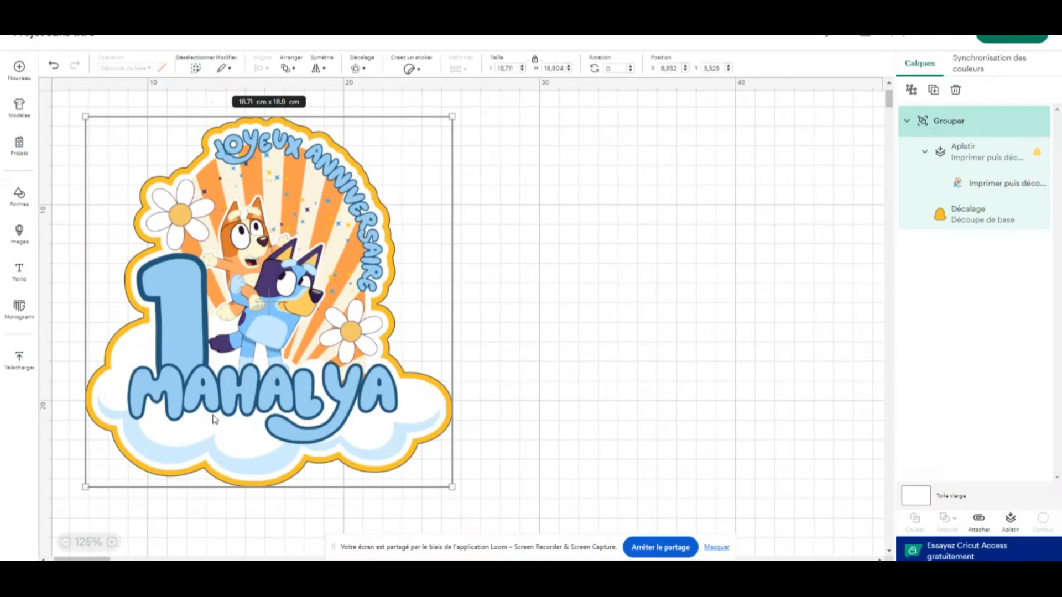
click(21, 359)
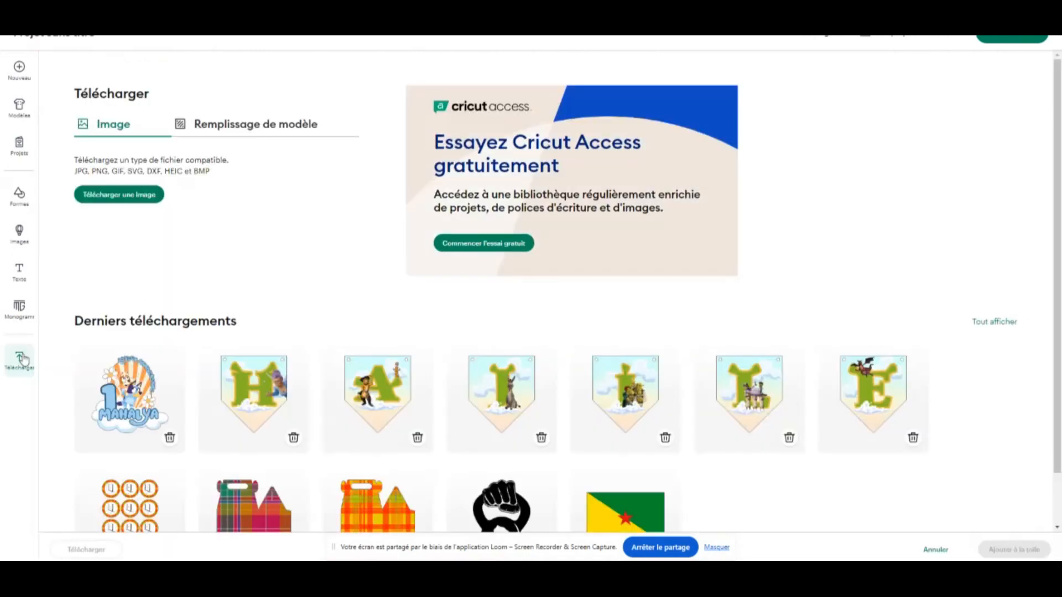
click(122, 196)
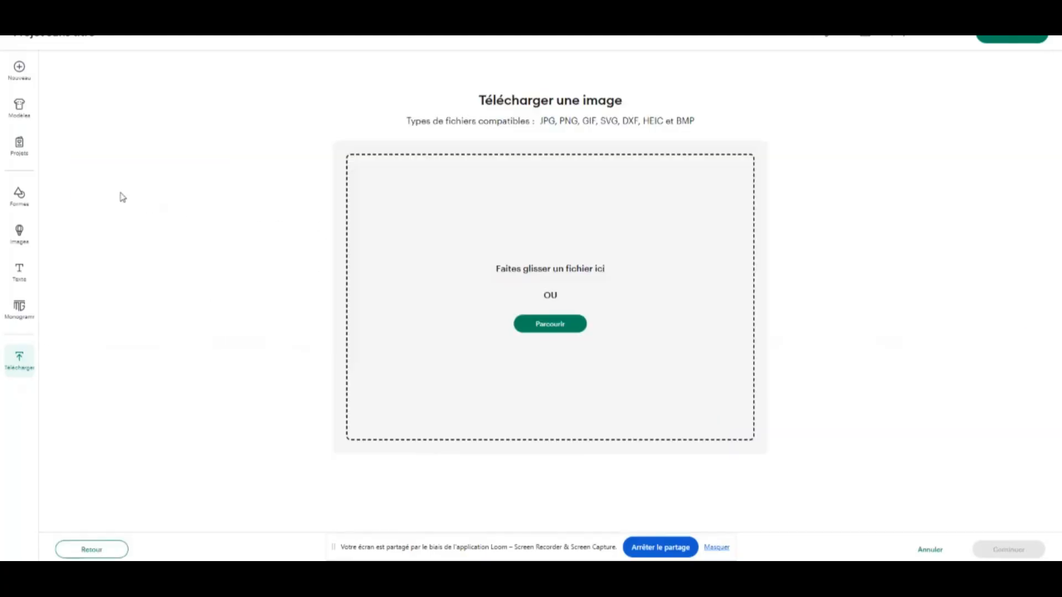
click(569, 326)
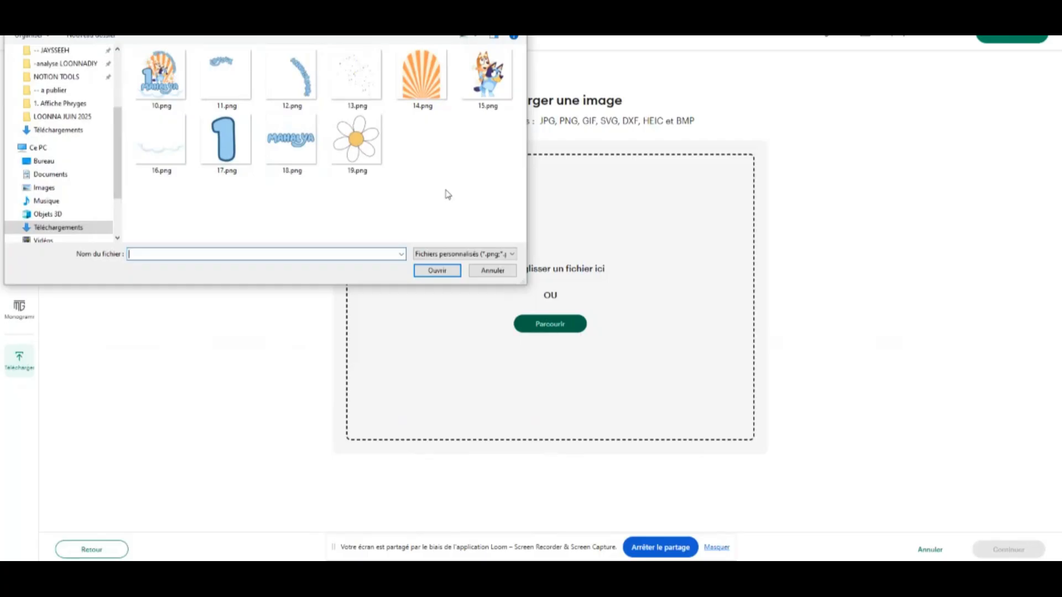
click(421, 77)
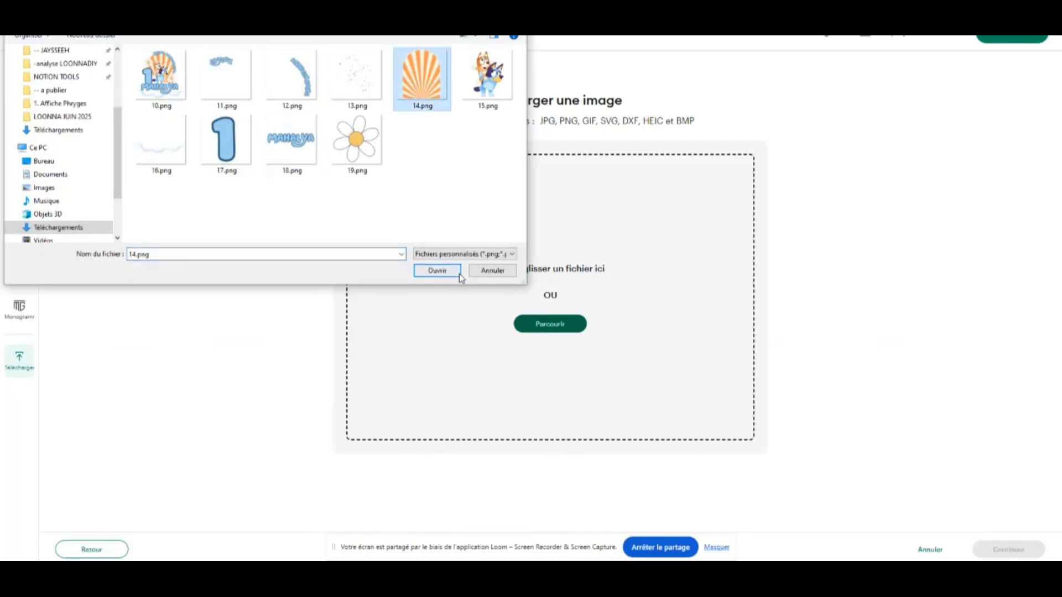
click(437, 271)
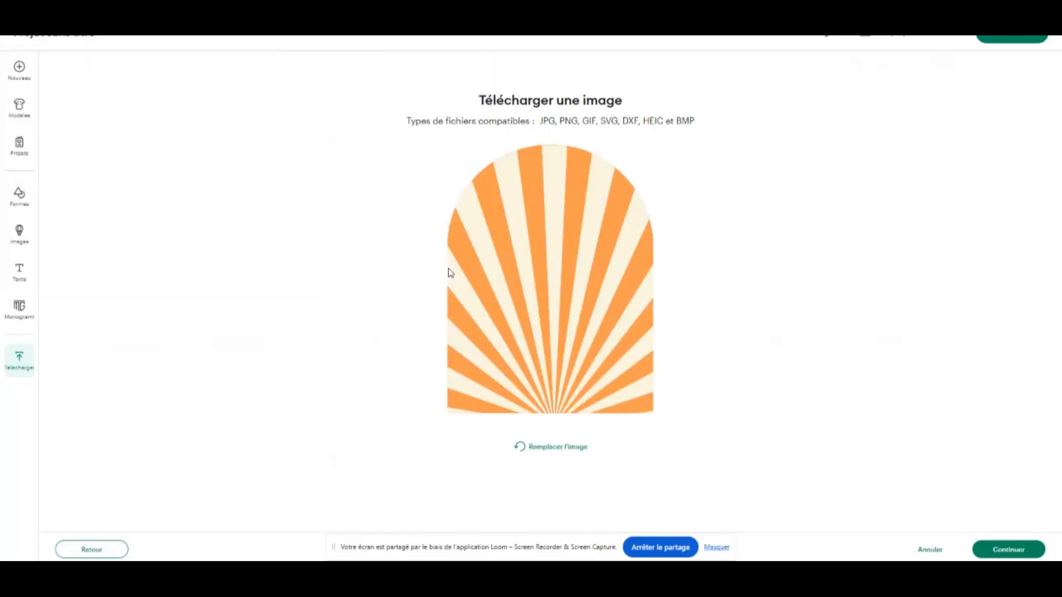
Accept the arch image without removing any background areas and convert the upload to a flat design (Design plat)
click(1003, 549)
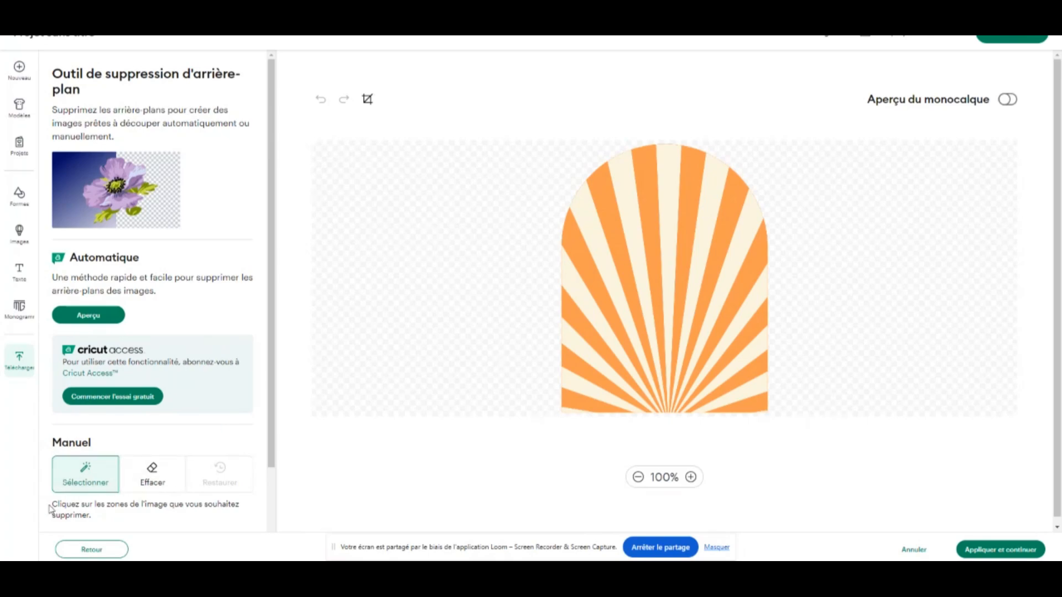
scroll(143, 465, down, 2)
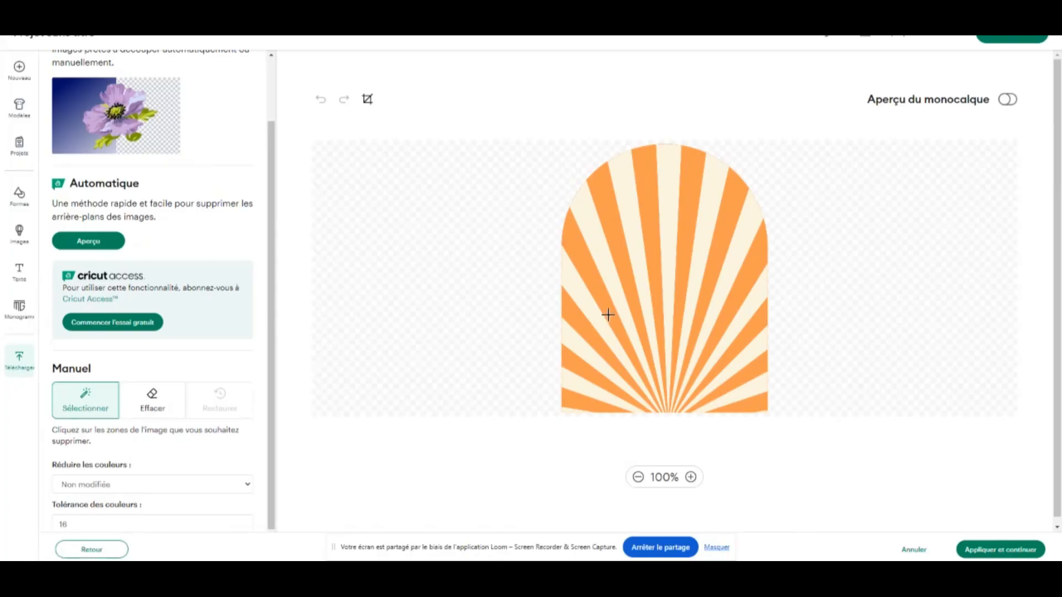
click(1019, 553)
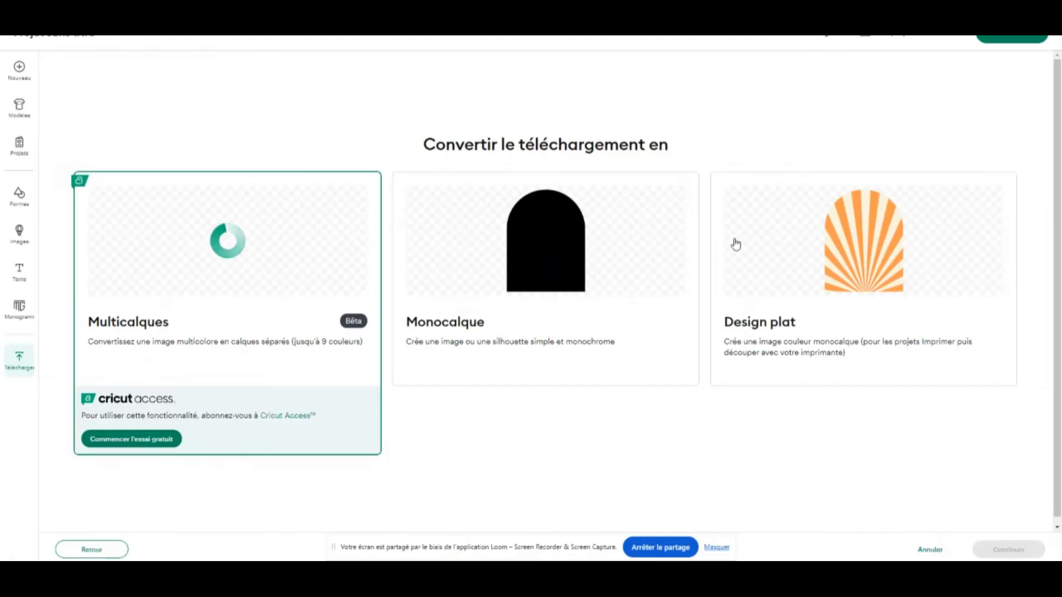
click(786, 248)
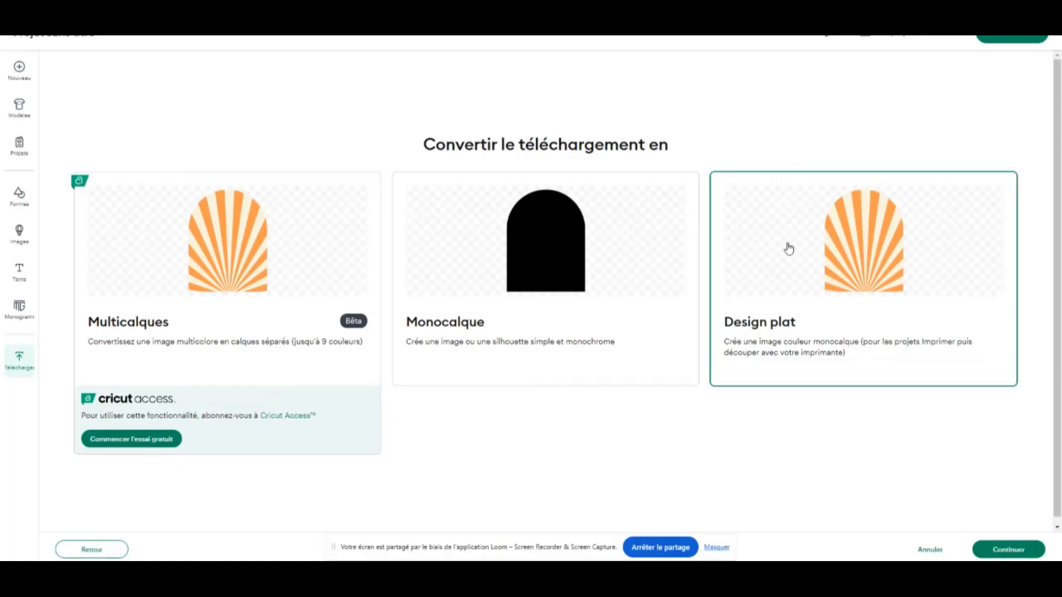
click(1011, 550)
Name the arch image "arche cake topper" and upload it to the canvas
click(140, 119)
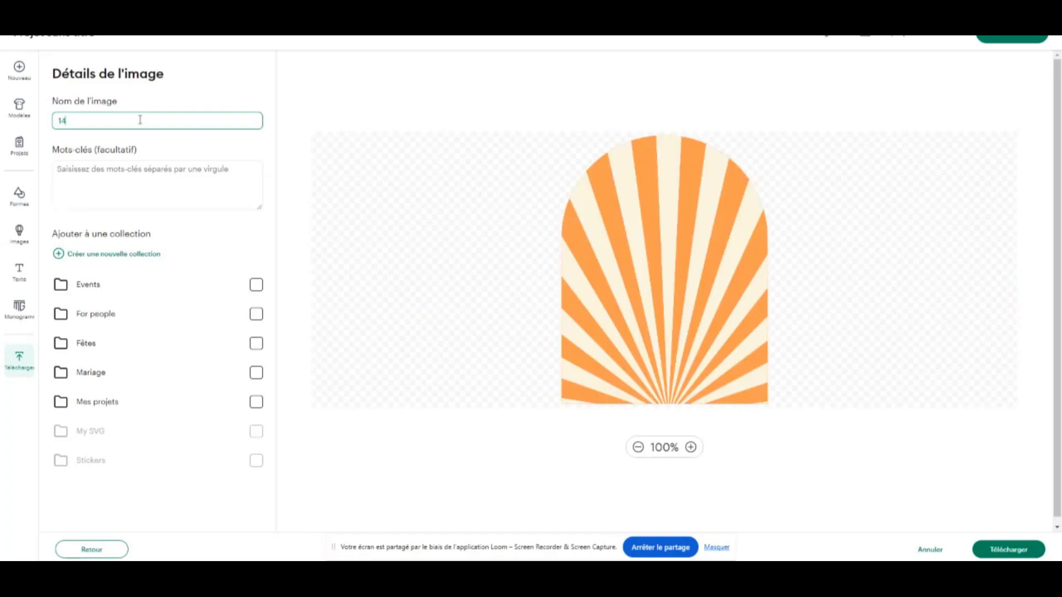
key(BackSpace)
key(BackSpace)
text(a)
click(96, 120)
key(BackSpace)
key(BackSpace)
text(ke)
click(1018, 549)
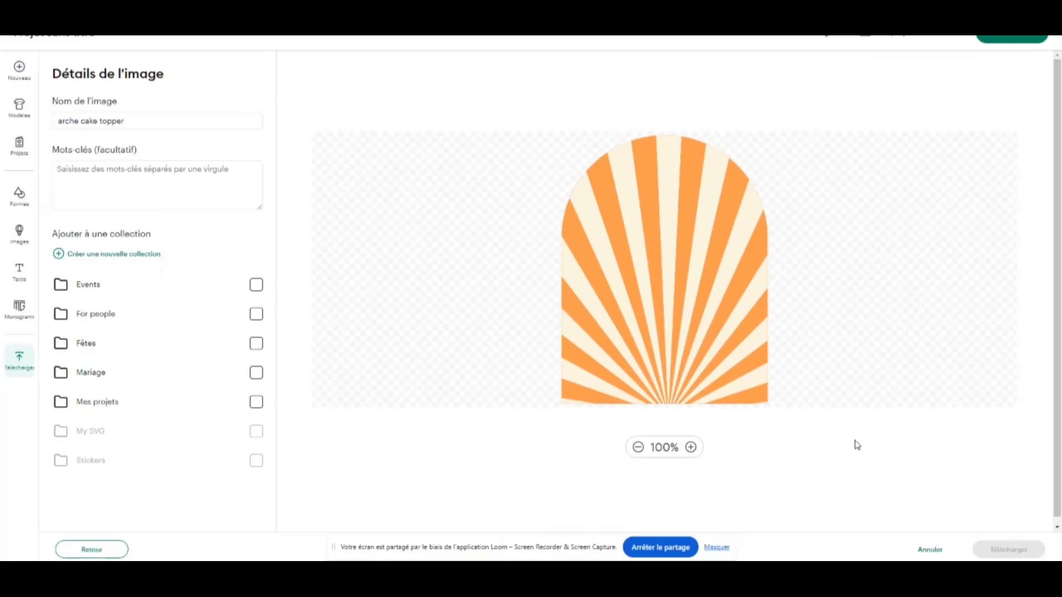
click(257, 401)
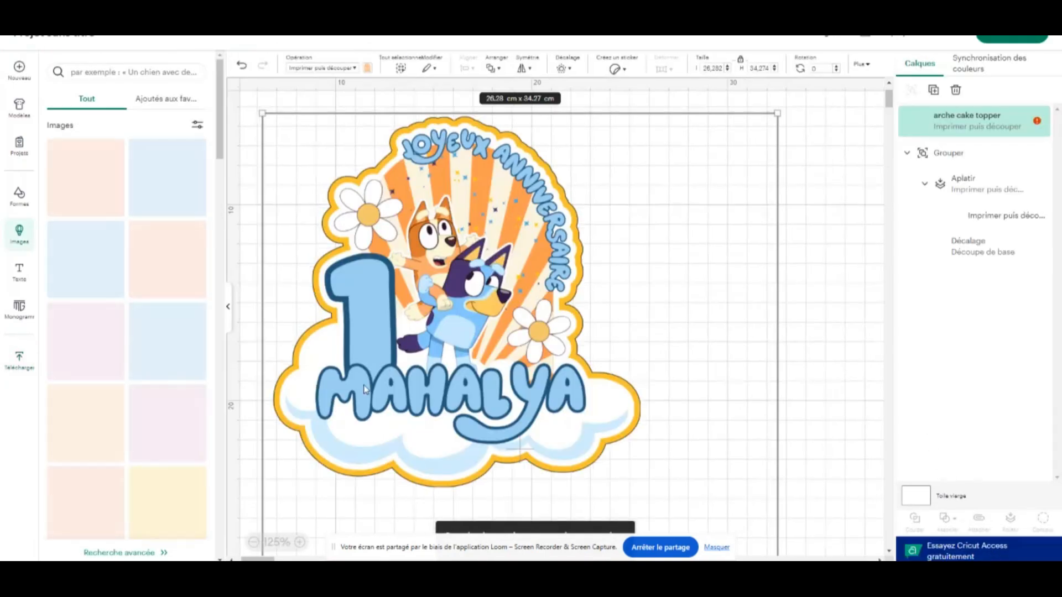
Shrink the sunburst arch to about 9 × 11.7 cm and place it beside the assembled topper
click(227, 306)
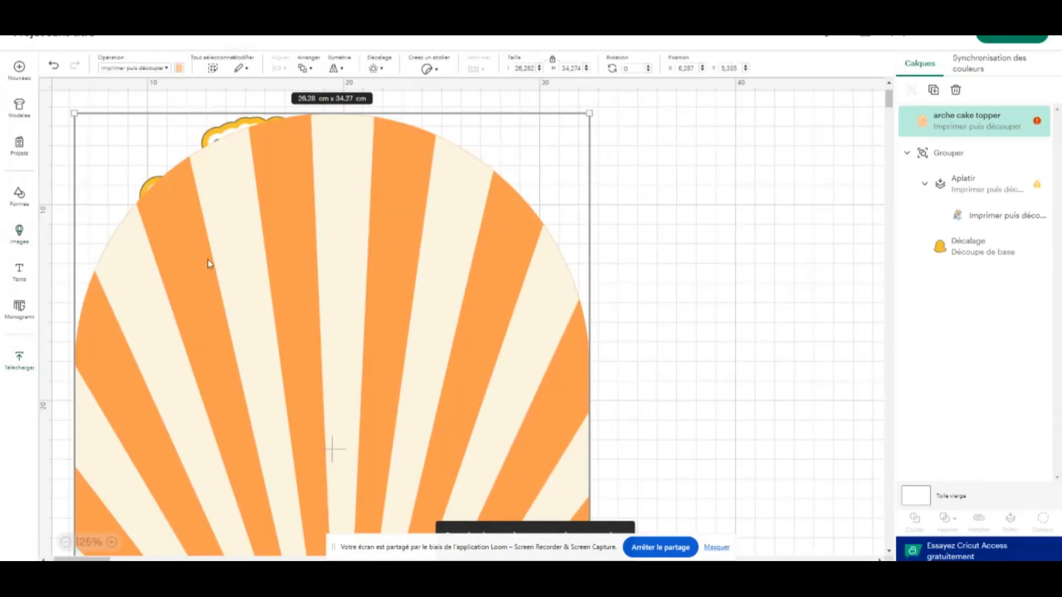
drag(208, 261, 583, 261)
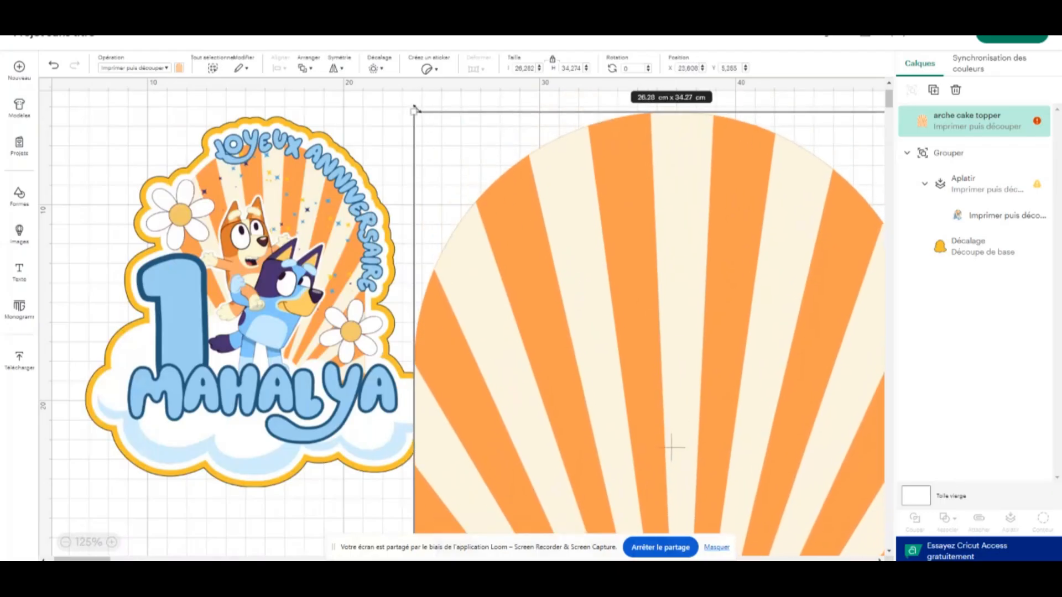
drag(414, 109, 845, 408)
drag(811, 487, 725, 221)
drag(838, 511, 727, 338)
drag(671, 255, 721, 222)
click(462, 284)
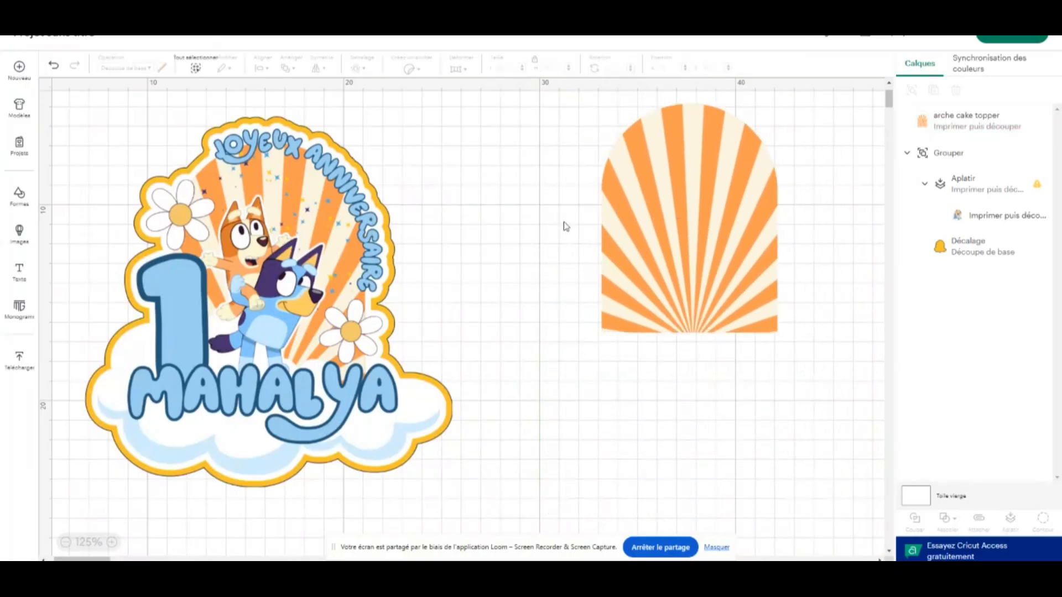
click(736, 220)
Load the daisy image 19.png for upload without background removal and convert it to a flat design (Design plat)
click(20, 361)
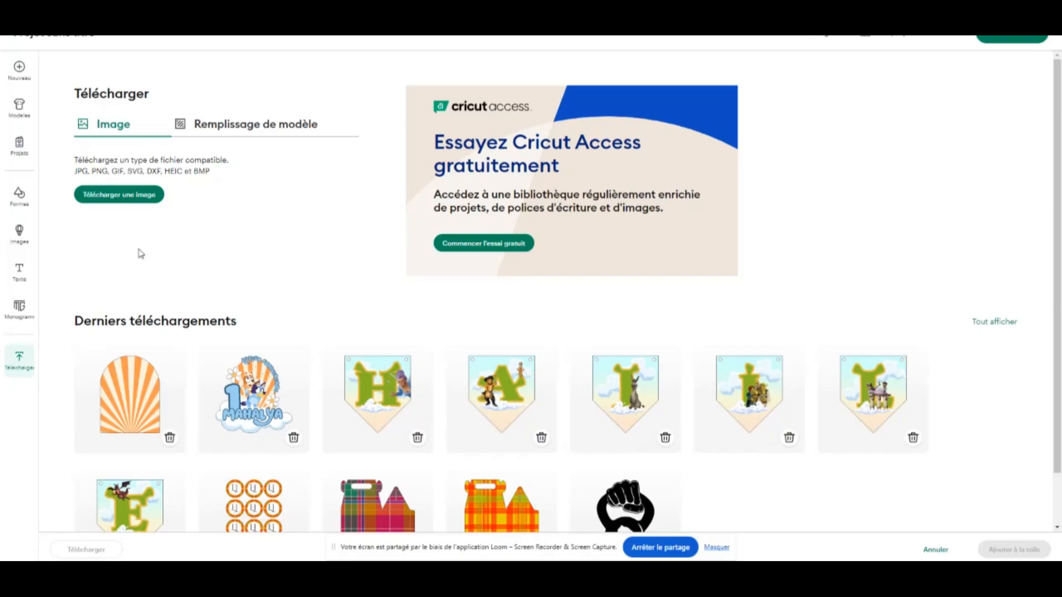
click(126, 197)
click(556, 327)
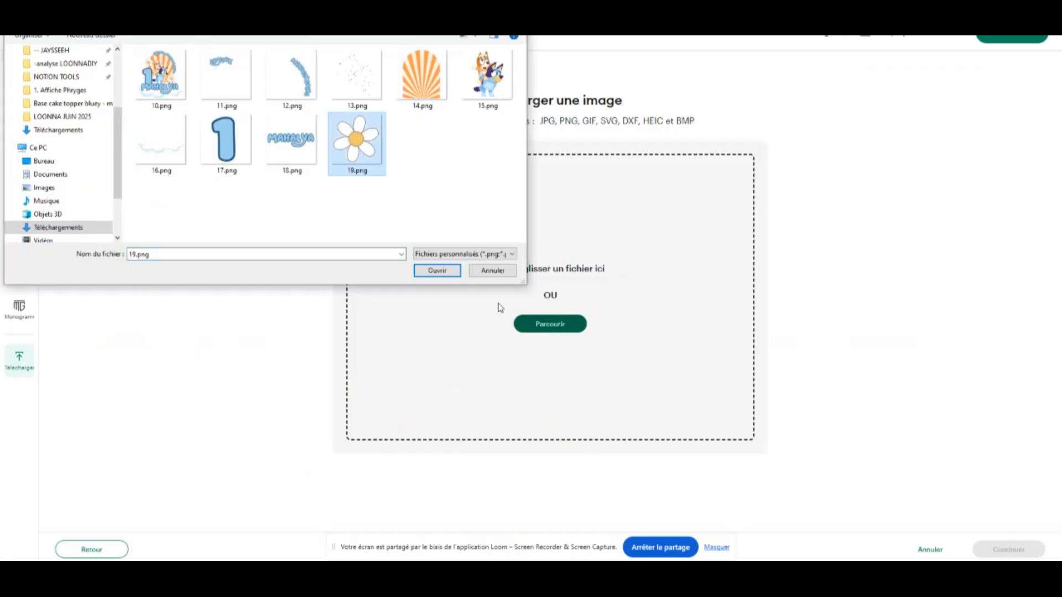
click(437, 270)
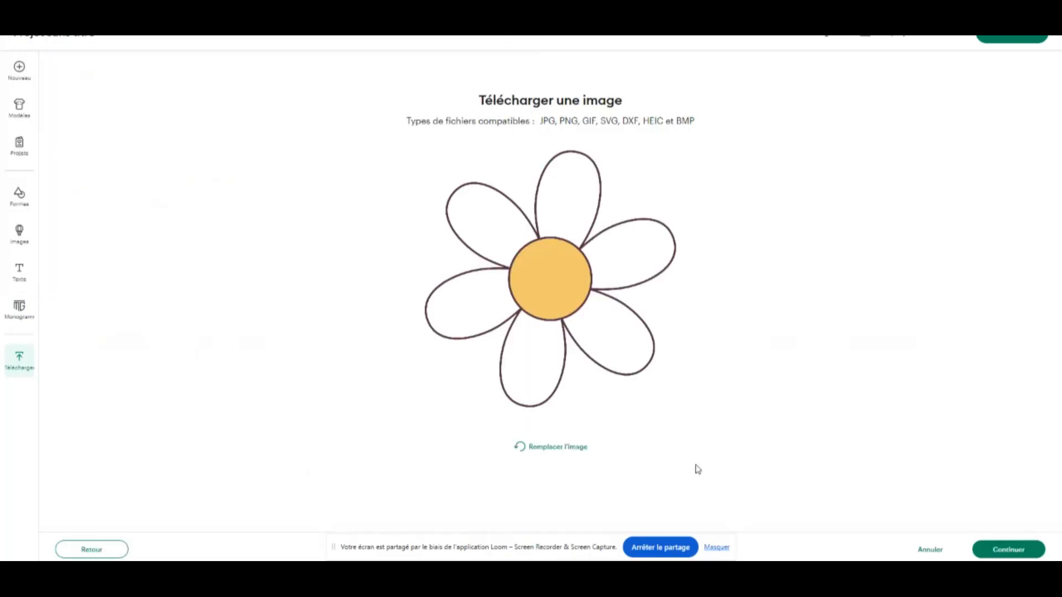
click(1009, 549)
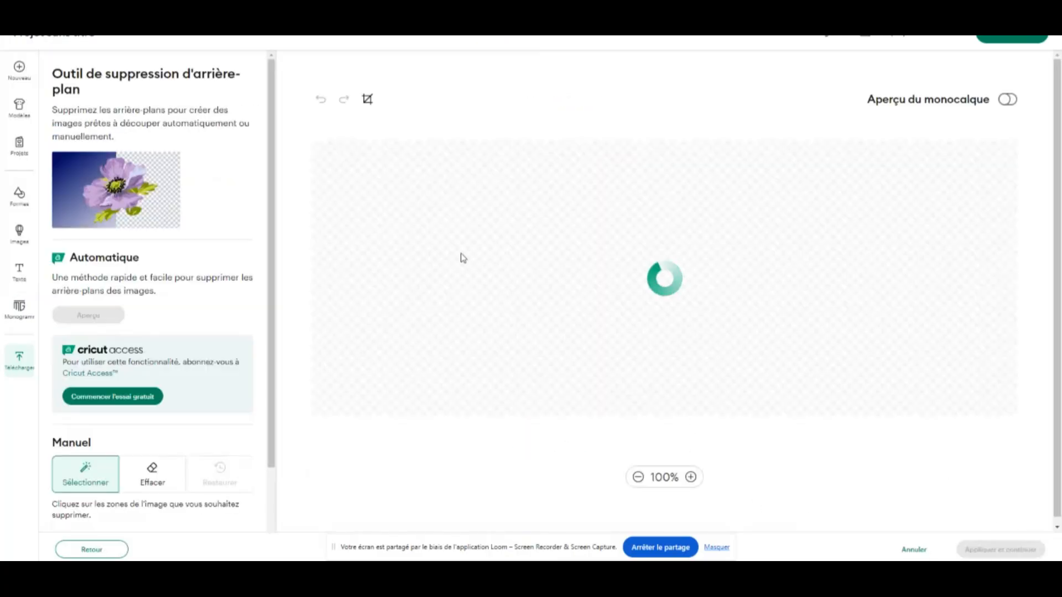
click(990, 549)
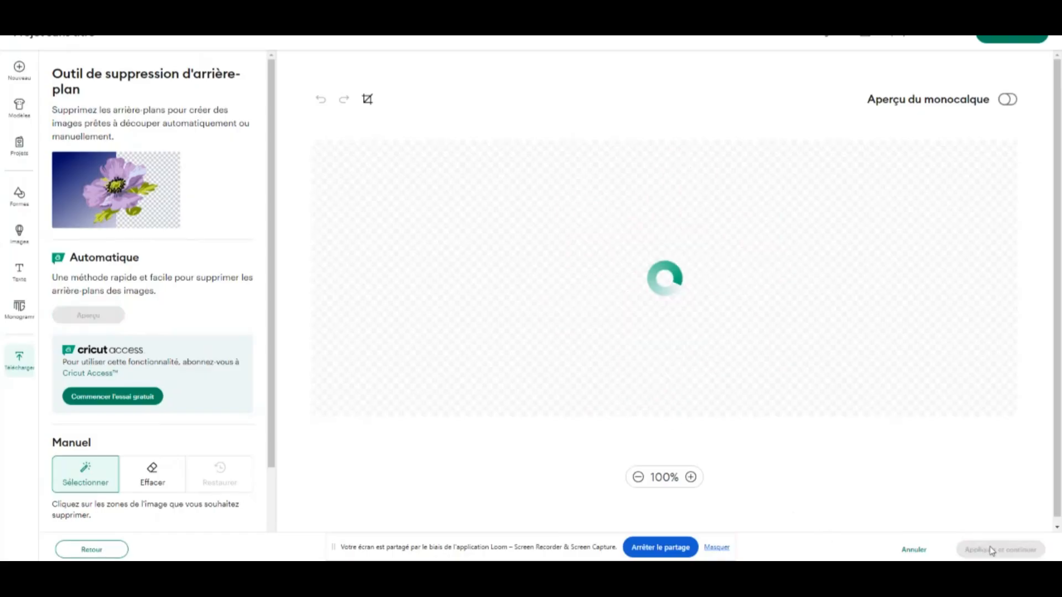
click(879, 302)
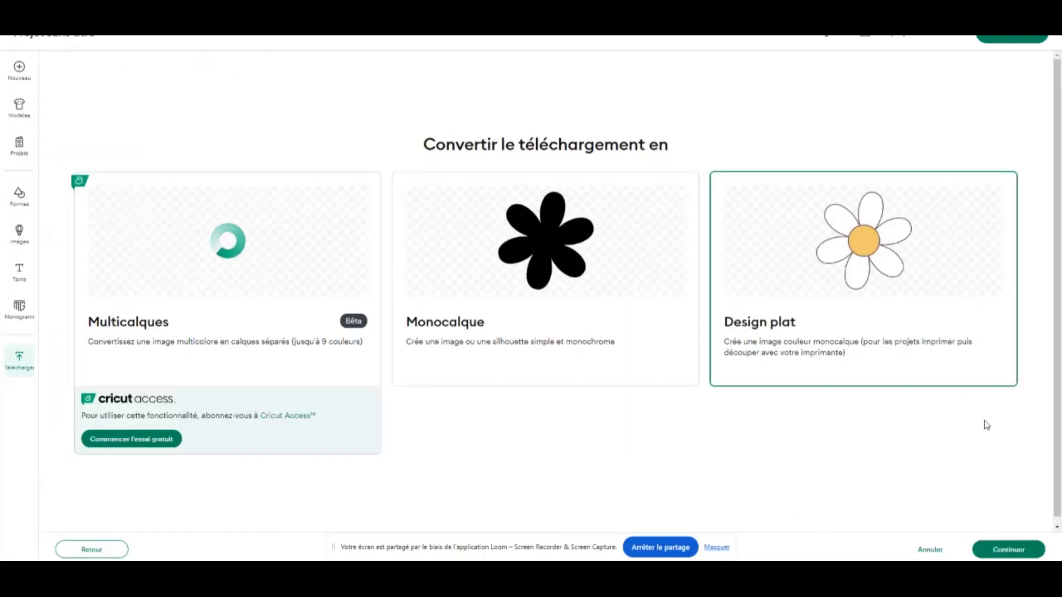
click(1008, 549)
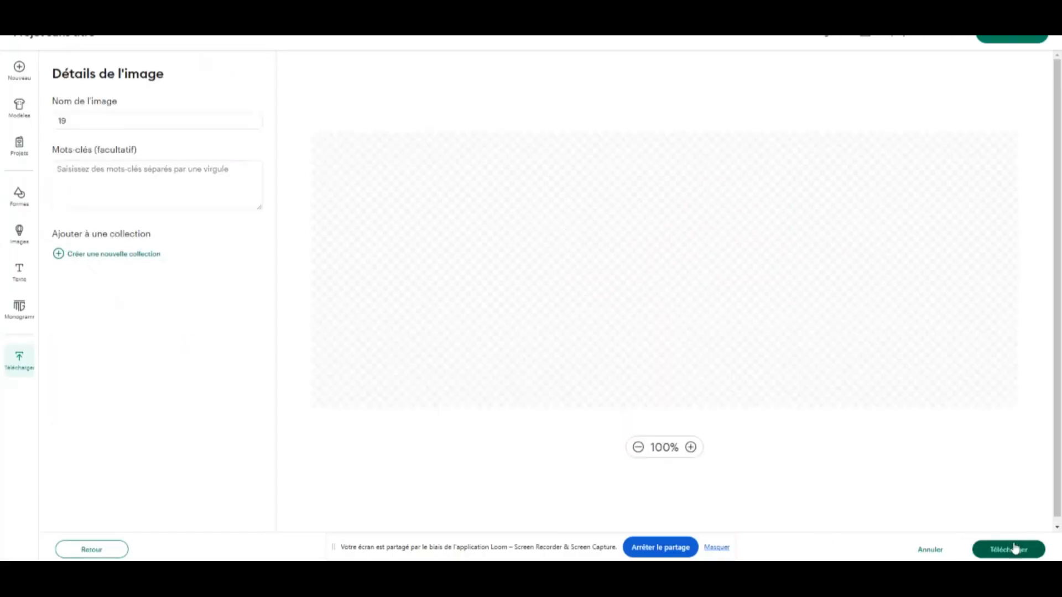
Name the daisy image "marguerite" and upload it to the canvas
click(156, 118)
key(BackSpace)
key(BackSpace)
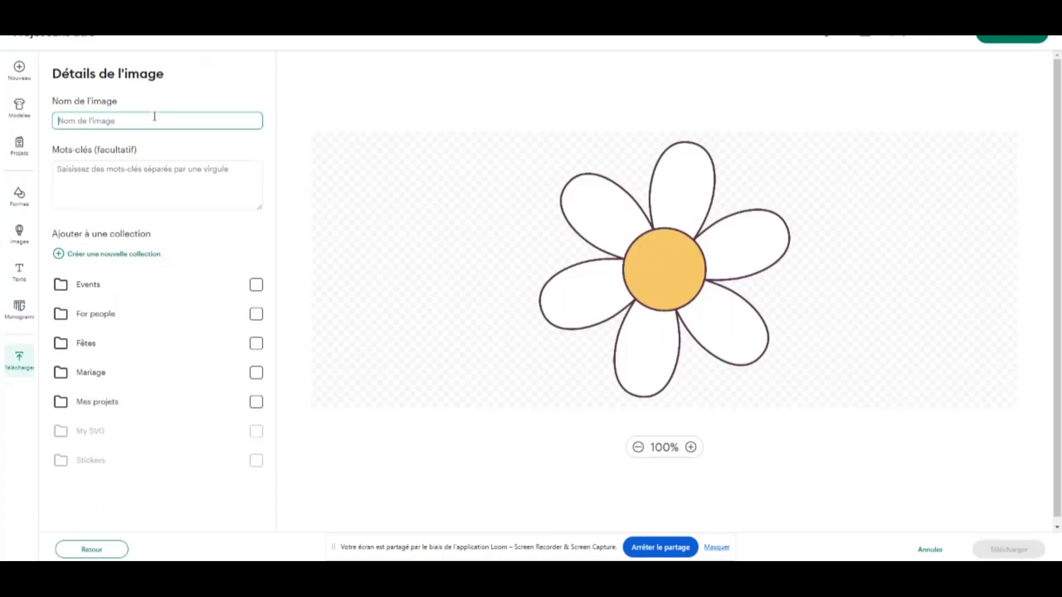
text(marguerite)
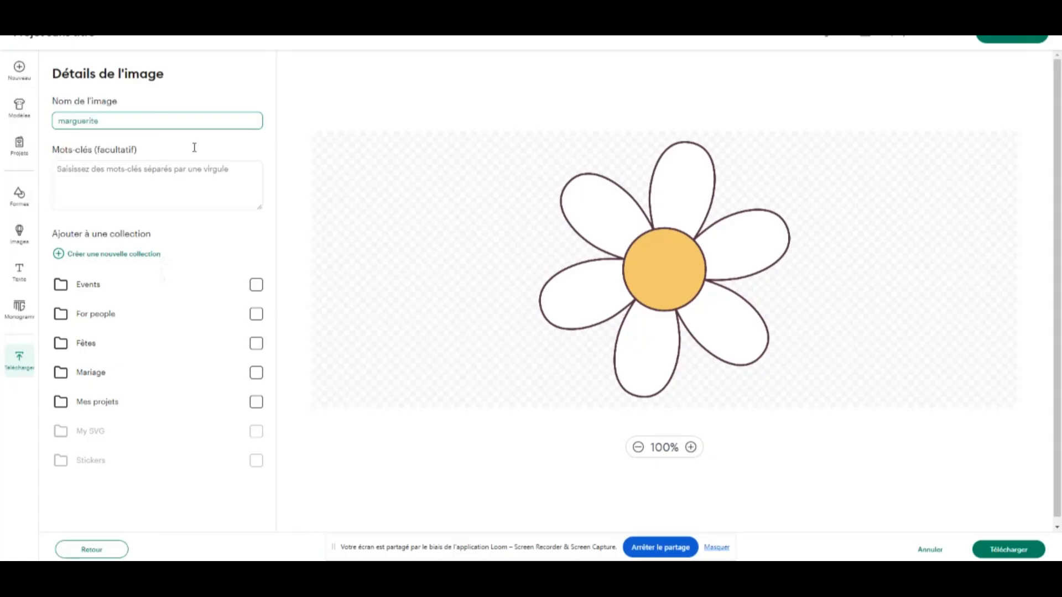
click(1020, 551)
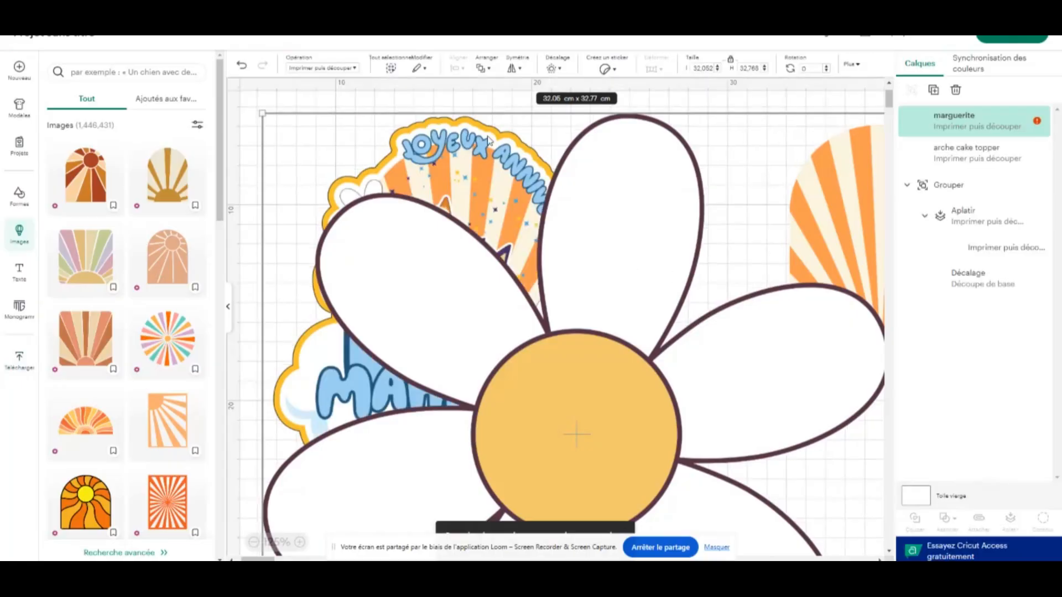
Scale down the daisy and arrange it just below the sunburst arch, with the arch close beside the assembled topper
drag(262, 113, 865, 495)
drag(798, 539, 625, 177)
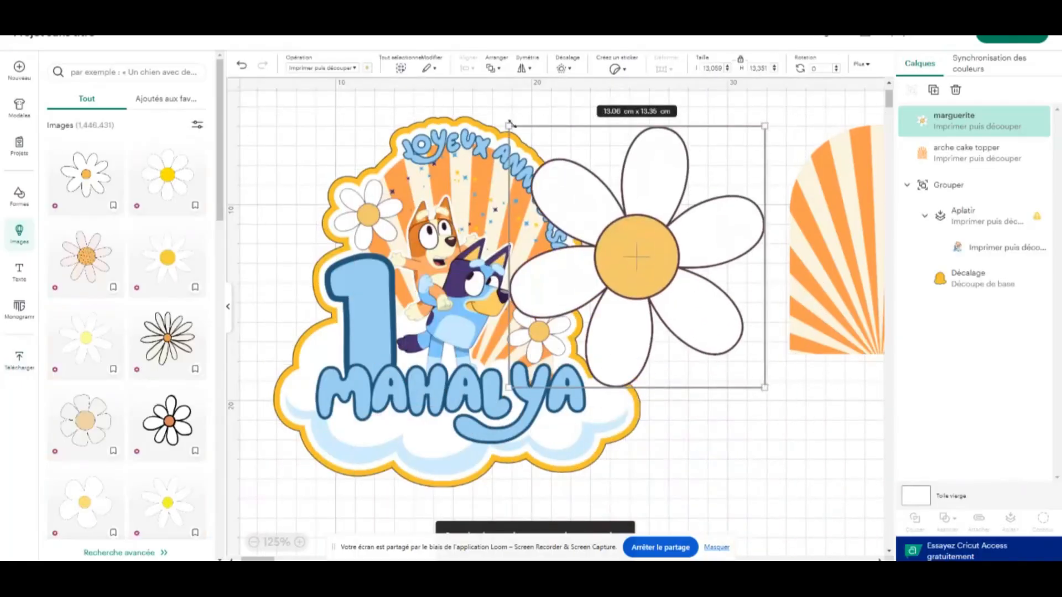
drag(509, 123, 631, 250)
drag(698, 363, 835, 397)
drag(843, 192, 684, 183)
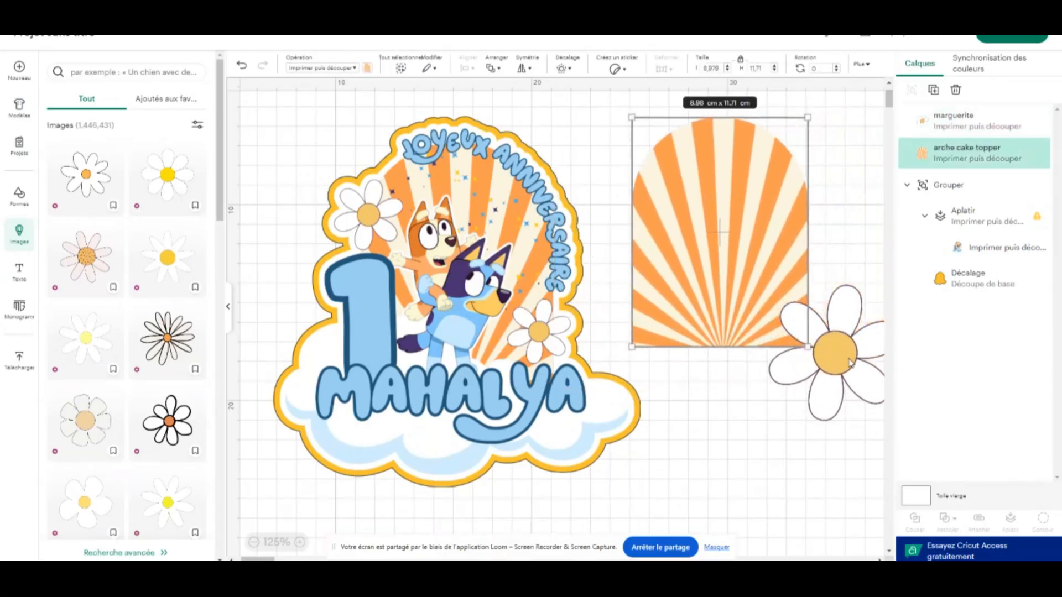
Move the daisy so it overlaps the lower edge of the sunburst arch and hide the image library
drag(850, 362, 780, 376)
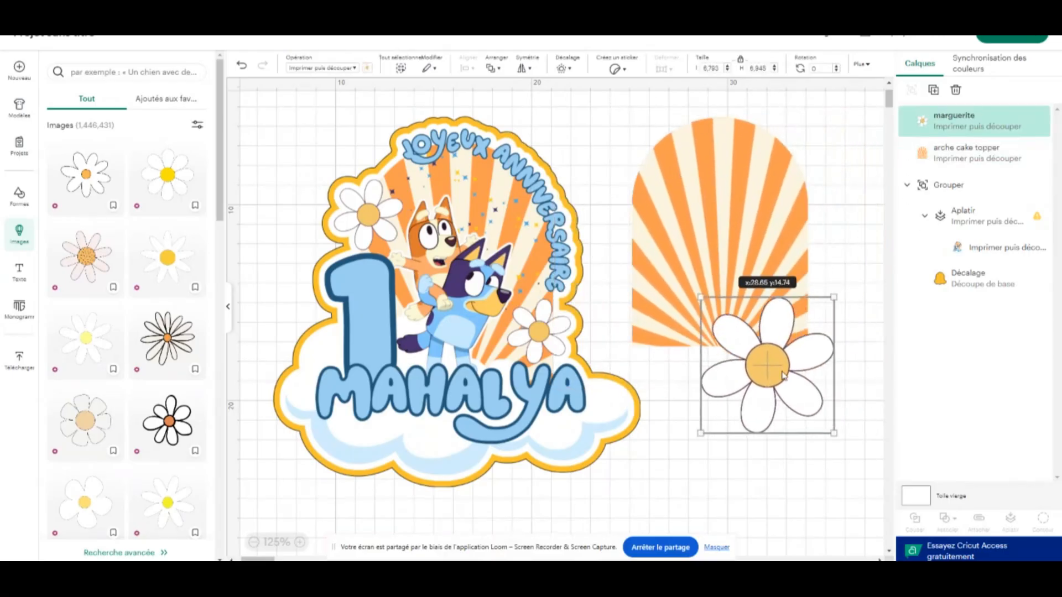
click(229, 310)
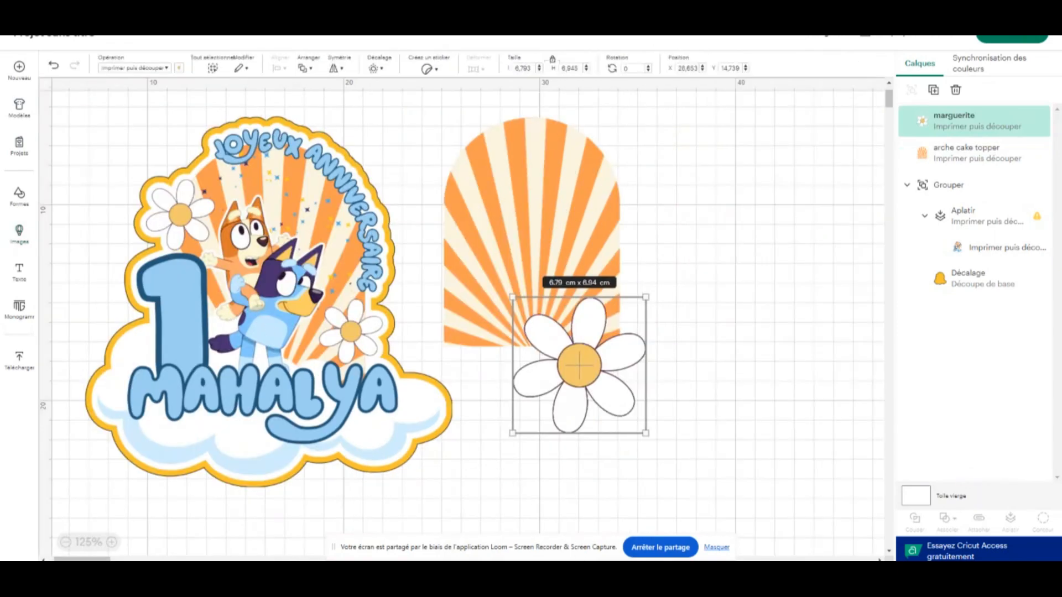
Switch to Silhouette Studio and go from its welcome screen to a blank drawing page
mouse_move(606, 581)
click(609, 531)
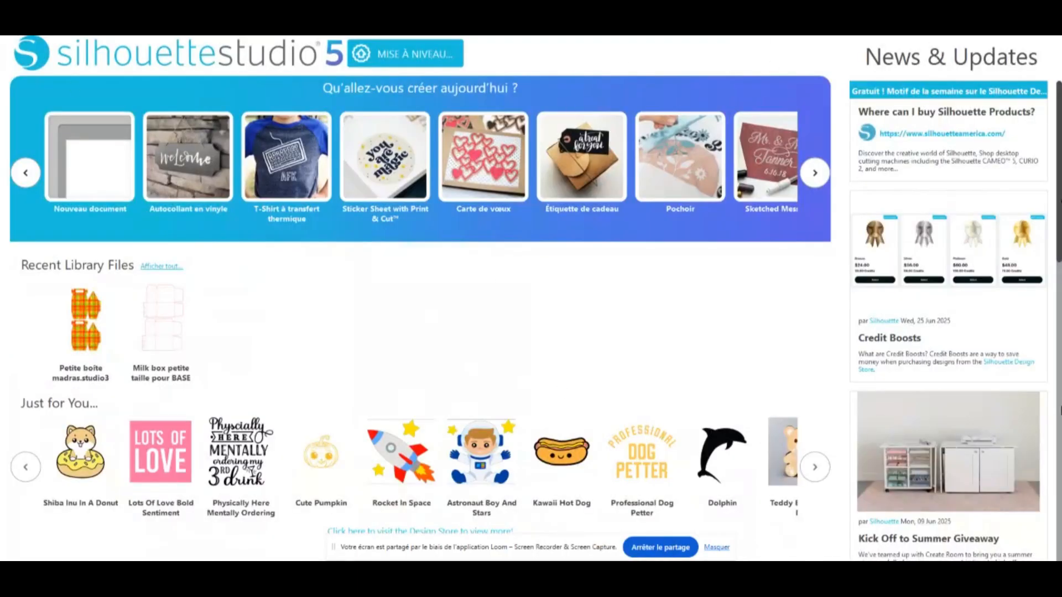
click(838, 33)
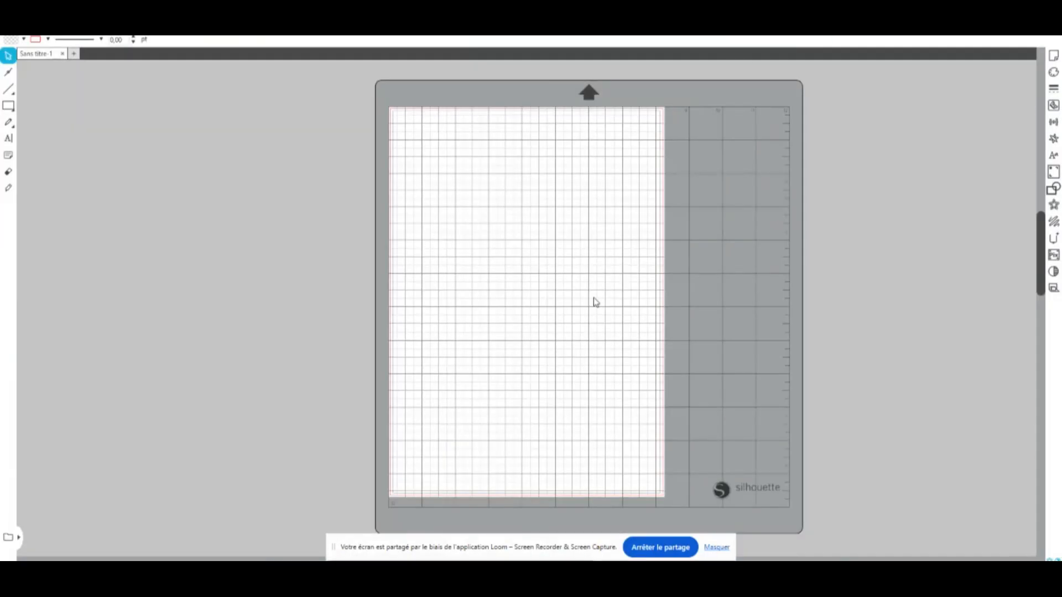
Display the page setup, and enable the Print & Cut registration marks on the A4 portrait page
click(1055, 56)
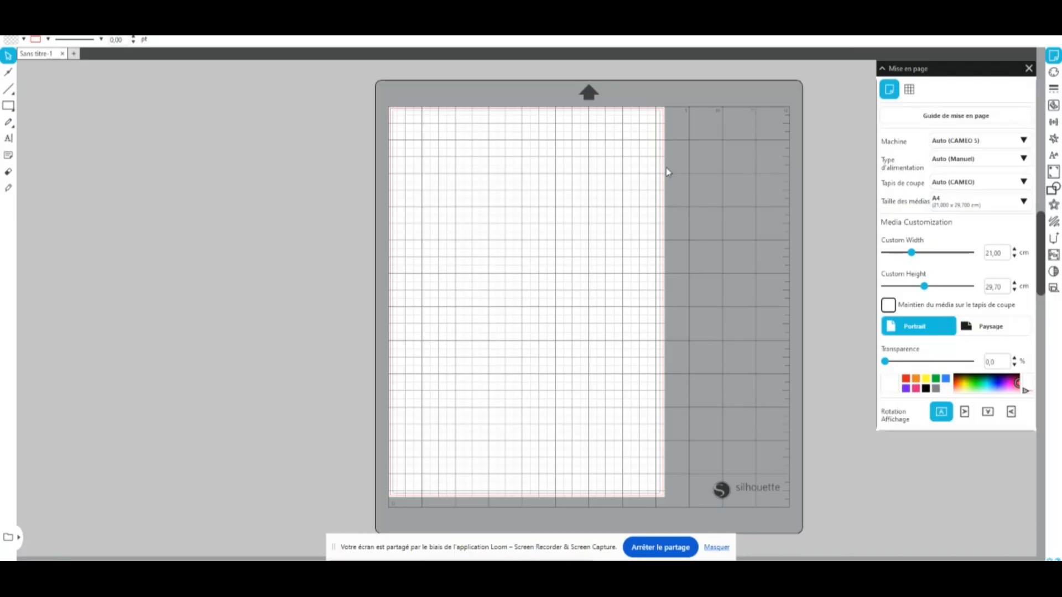
click(1054, 172)
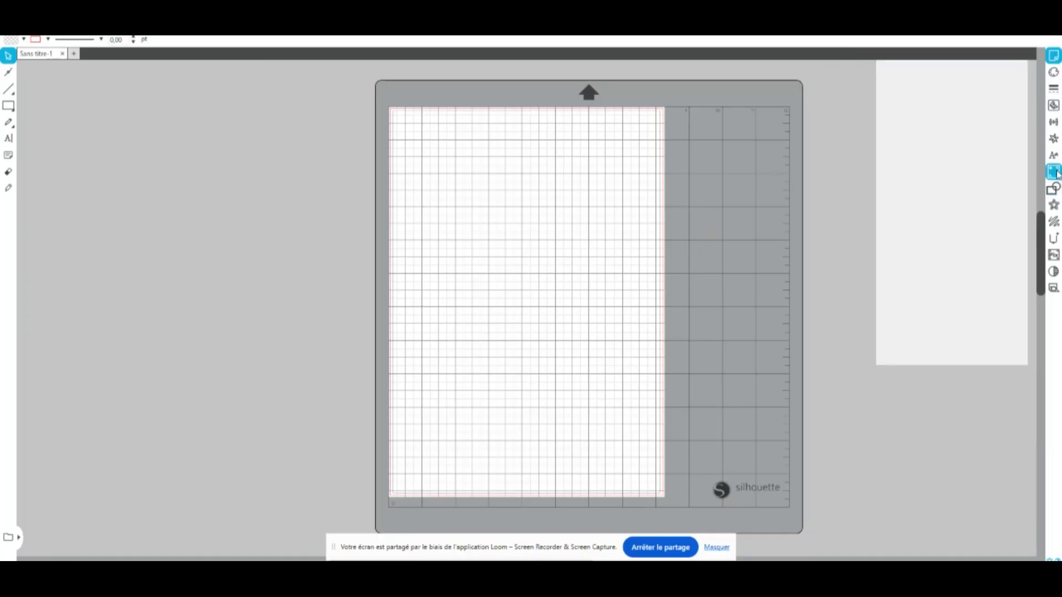
click(886, 114)
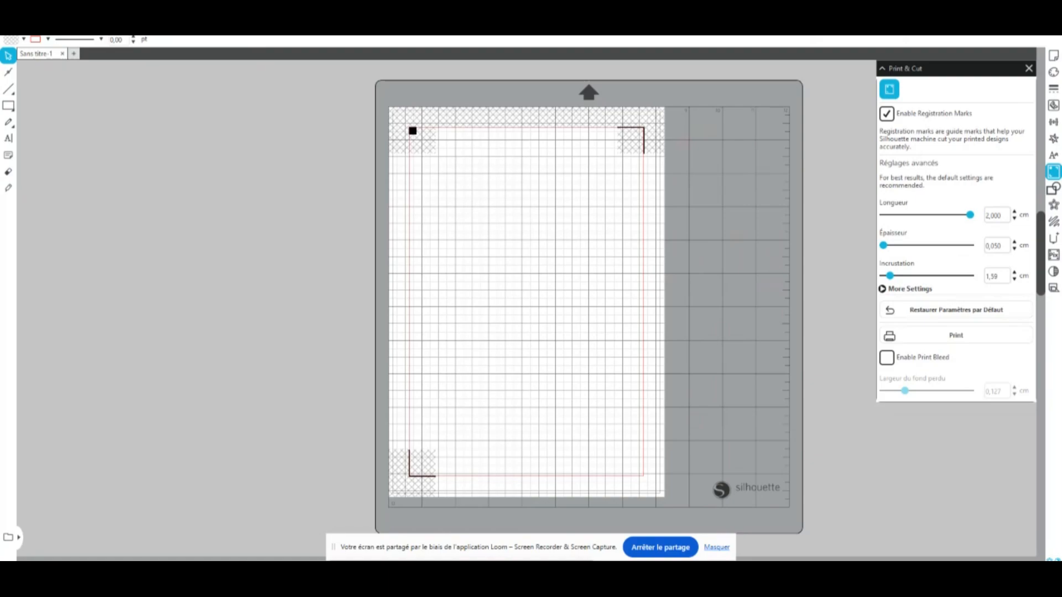
Merge the assembled topper image 10.png from the Bluey cake topper download folder into the drawing
click(11, 10)
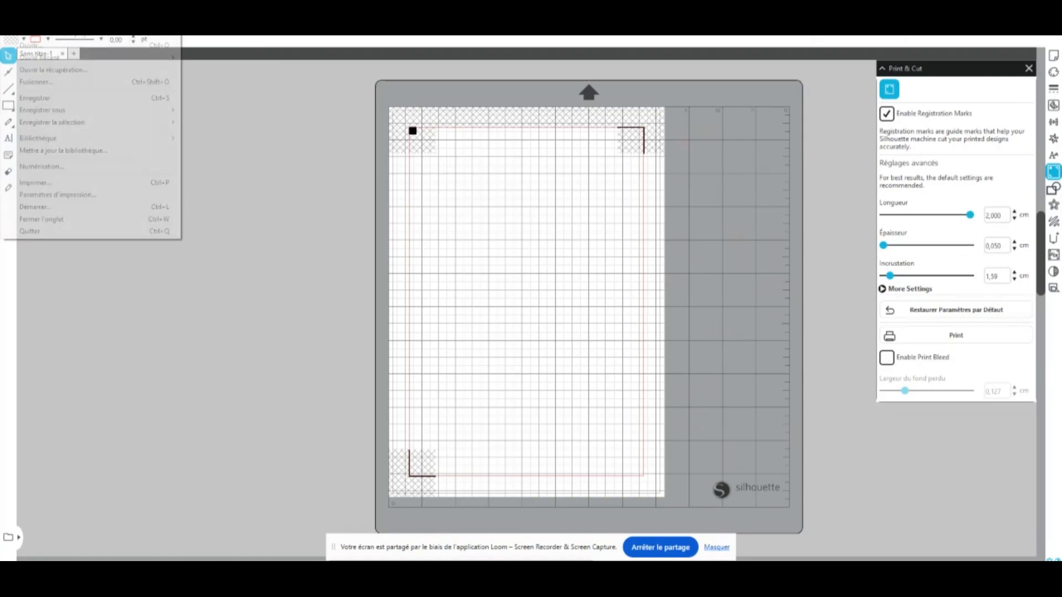
click(61, 83)
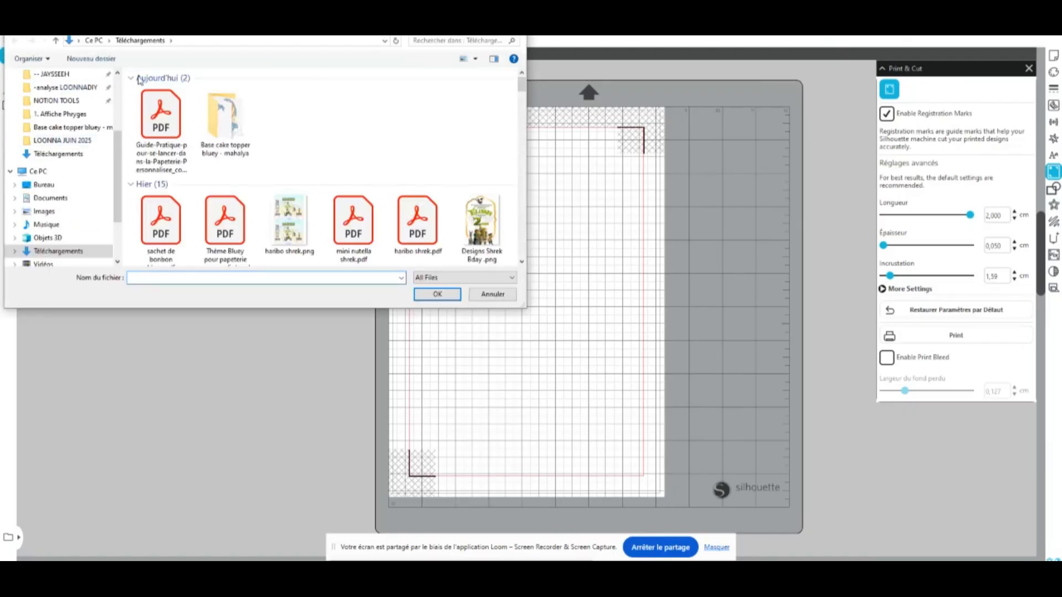
double_click(224, 119)
click(160, 104)
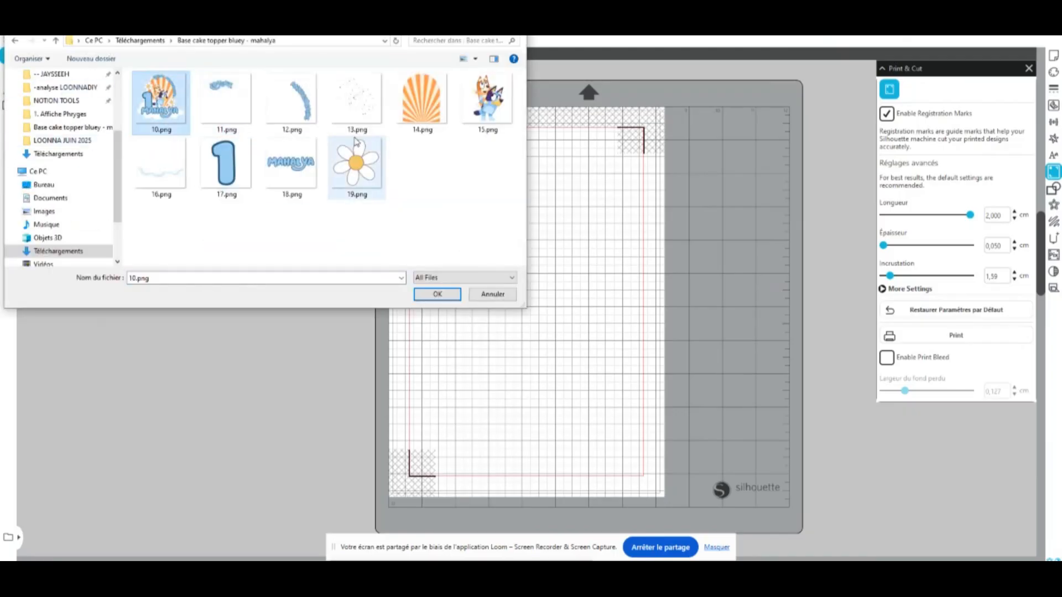
click(436, 294)
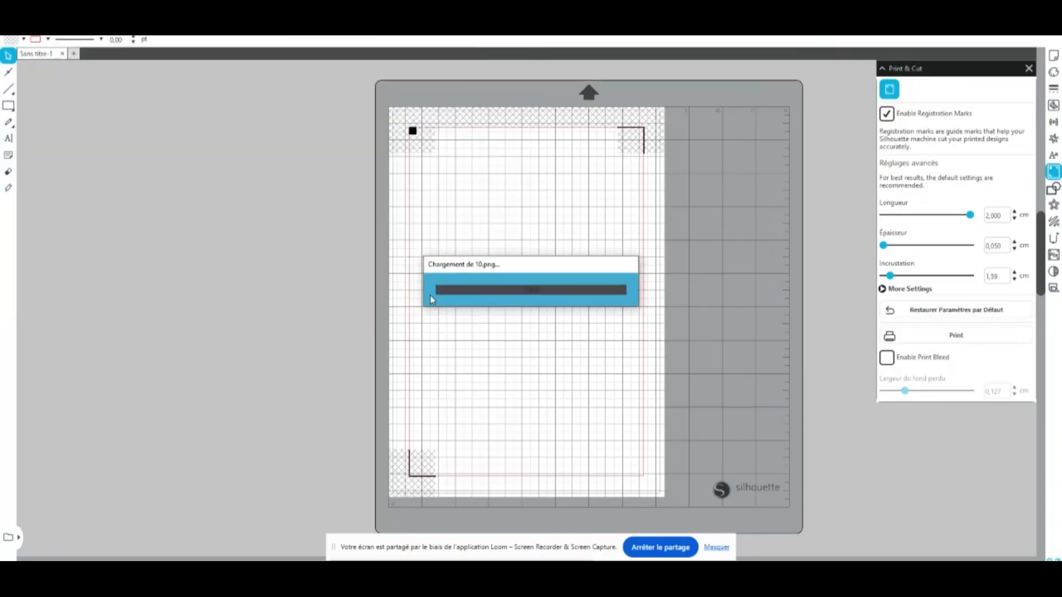
Scale the assembled topper down proportionally to about 36.9 × 37.3 cm and move it over the page
drag(738, 239, 496, 332)
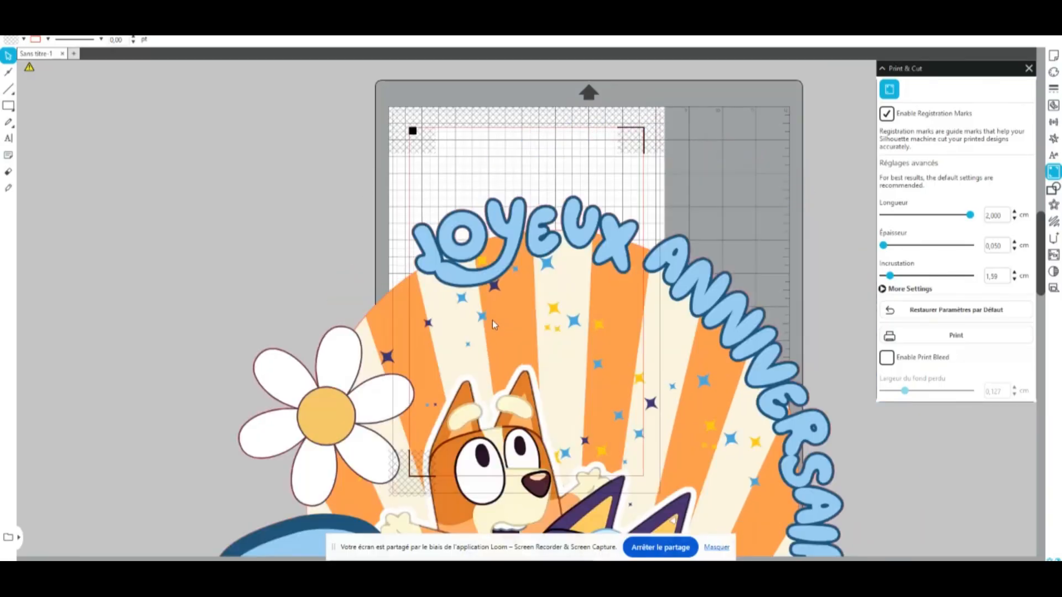
drag(481, 281, 153, 285)
drag(319, 255, 581, 190)
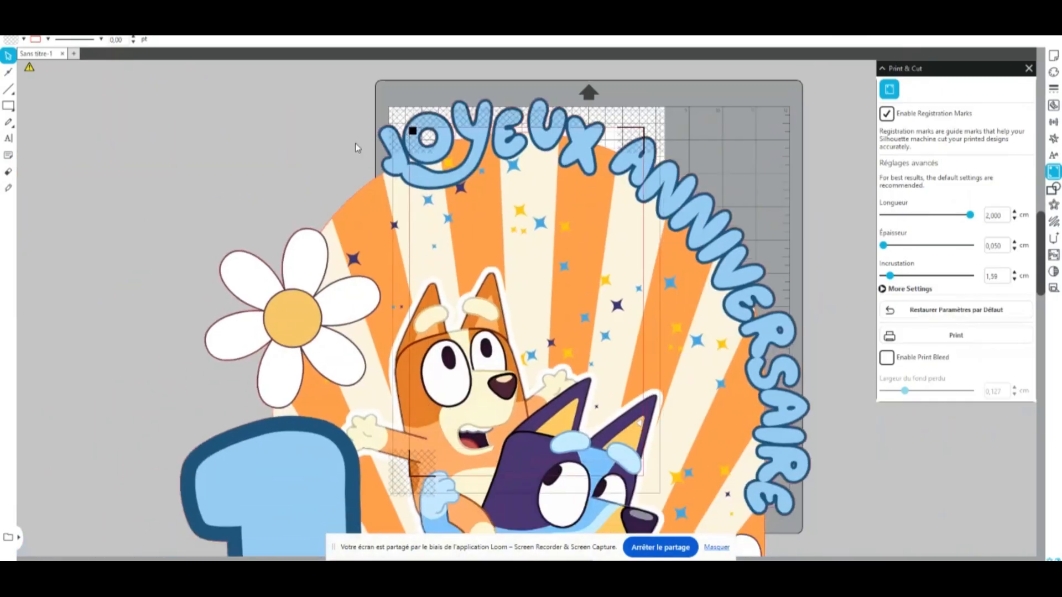
click(370, 221)
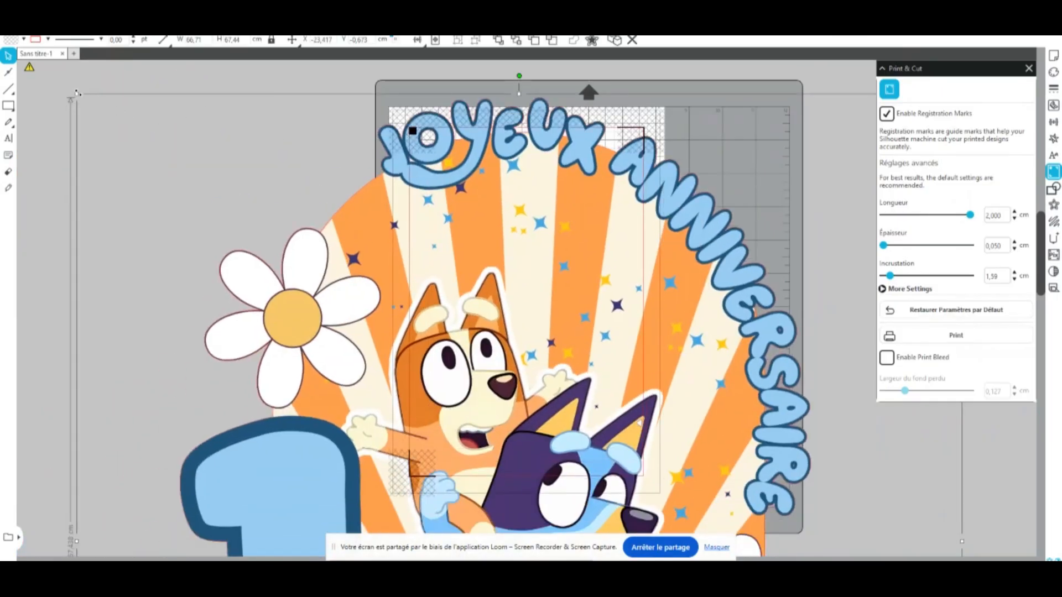
drag(78, 95, 602, 363)
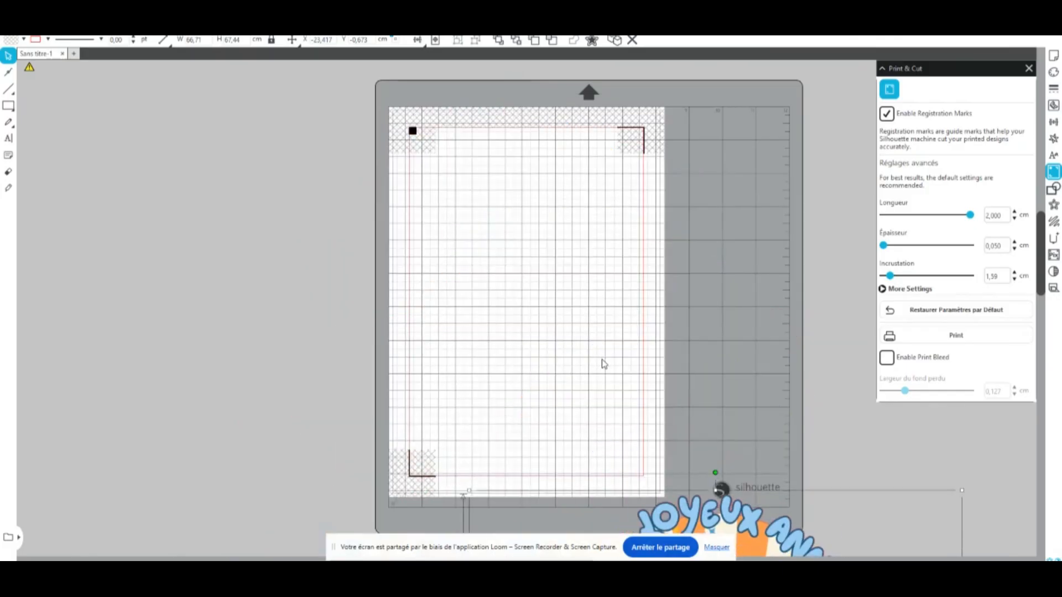
drag(708, 510, 502, 161)
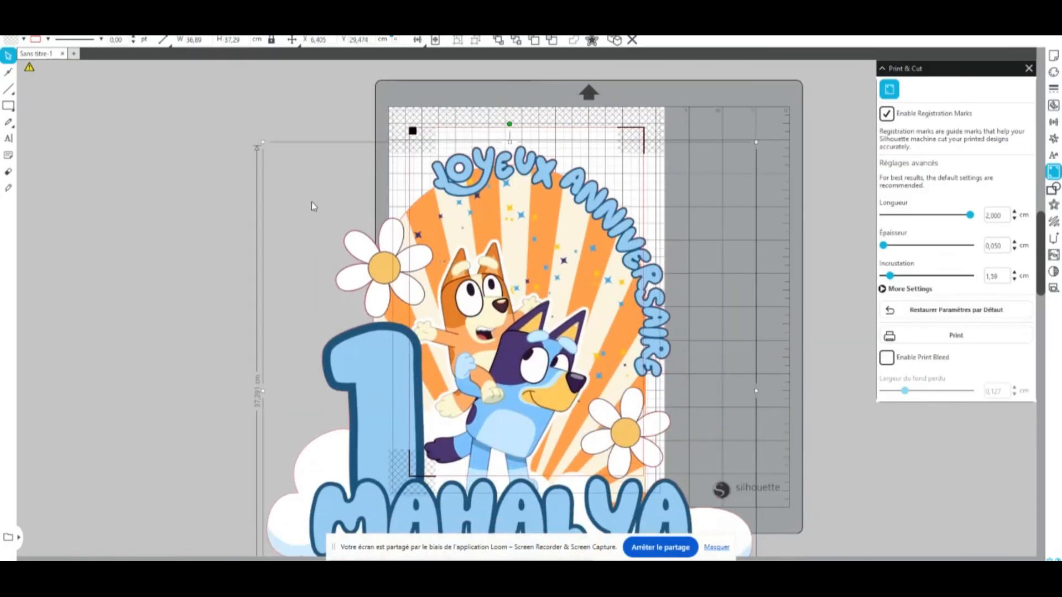
Shrink the assembled topper to about 13.9 × 14 cm and centre it in the page's upper half, inside the registration marks
drag(263, 143, 565, 353)
drag(627, 449, 467, 217)
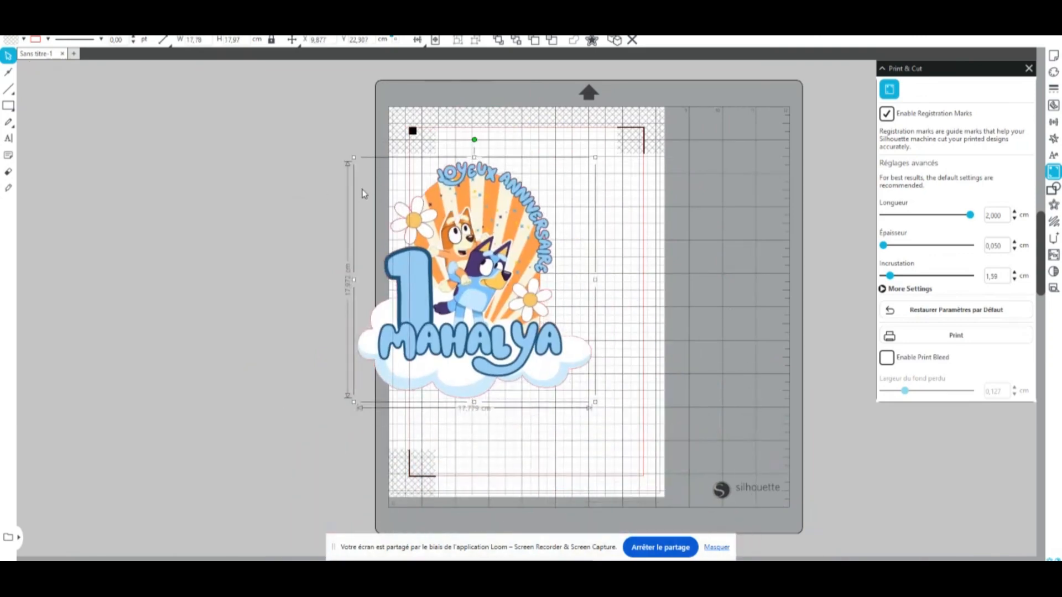
drag(352, 157, 402, 208)
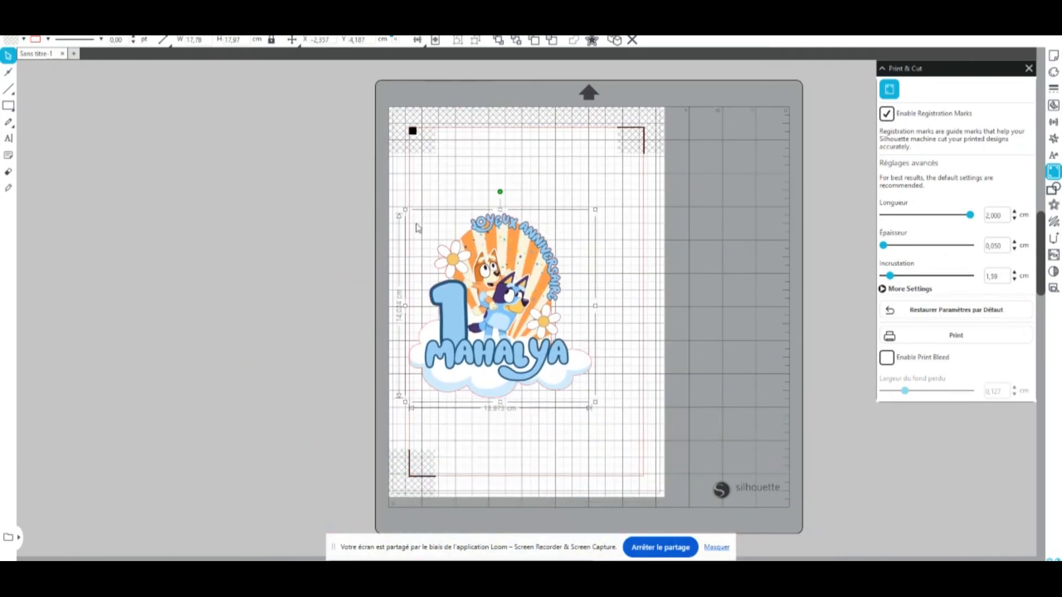
drag(533, 355, 561, 285)
click(690, 280)
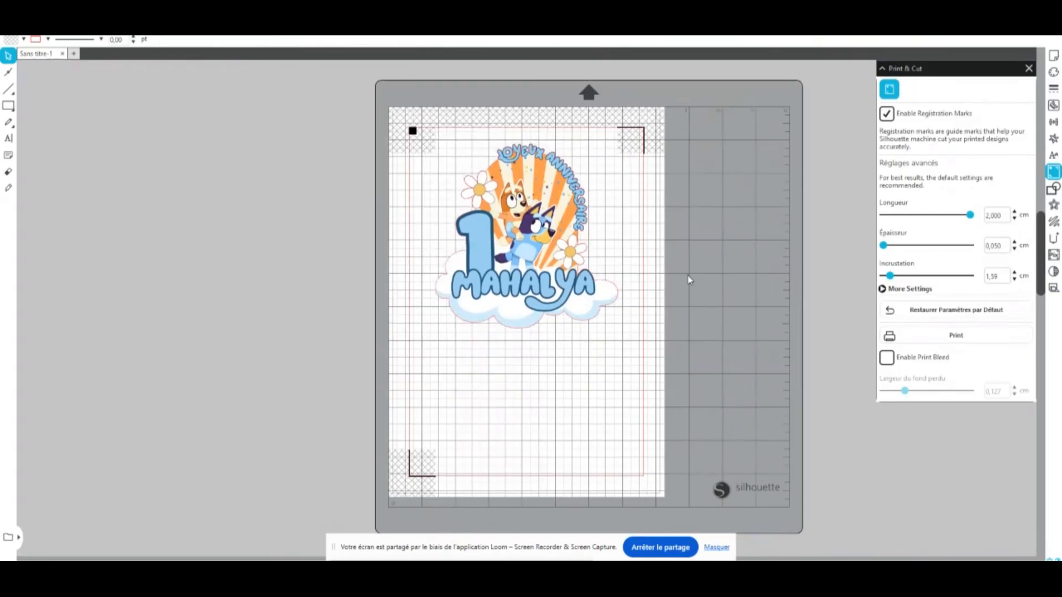
drag(498, 251, 490, 246)
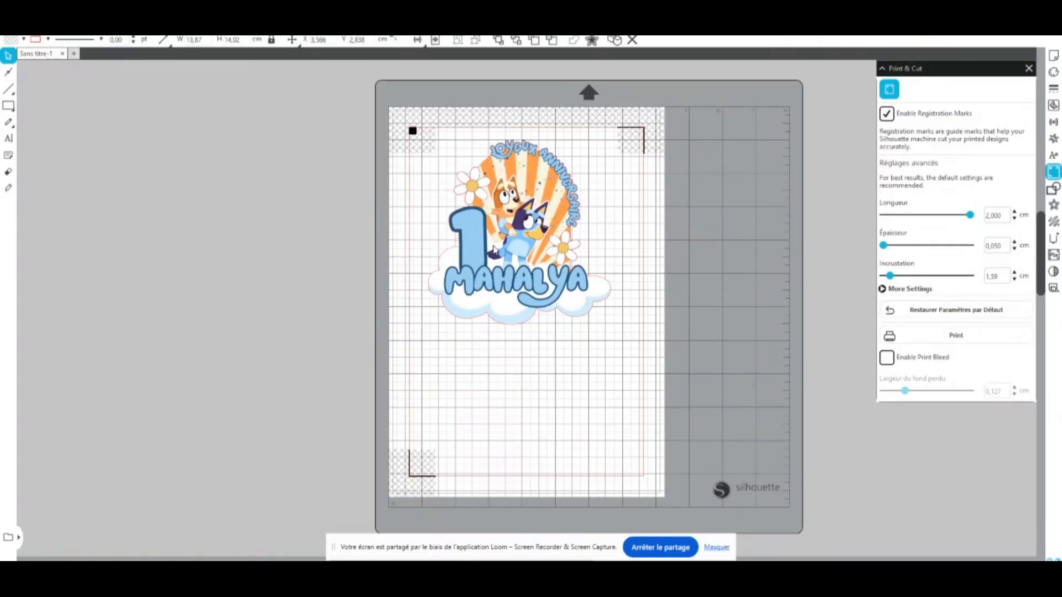
click(485, 336)
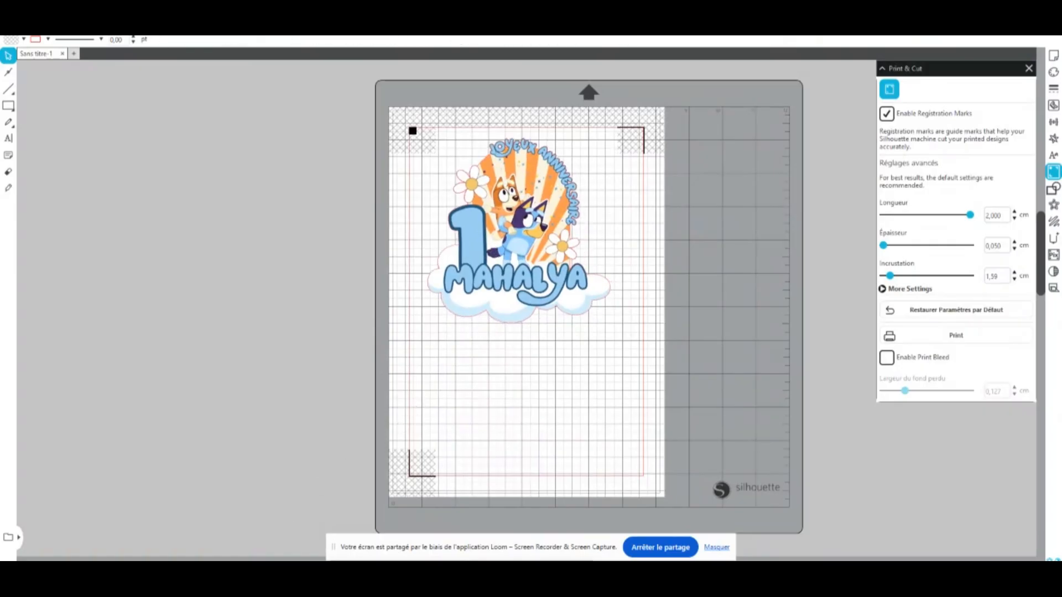
Merge the daisy image 19.png from the same folder into the drawing
click(14, 27)
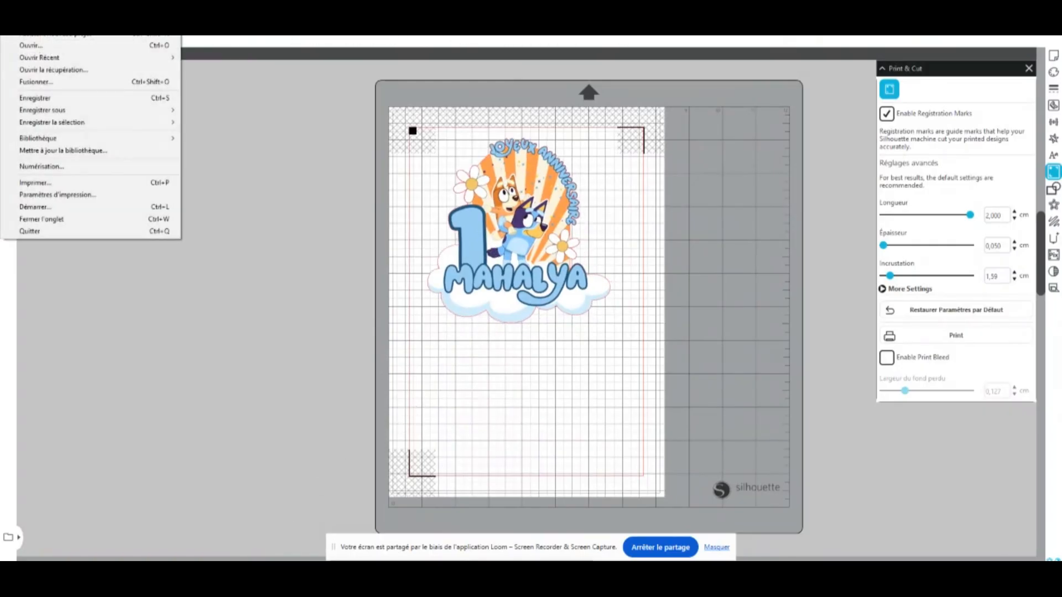
click(49, 82)
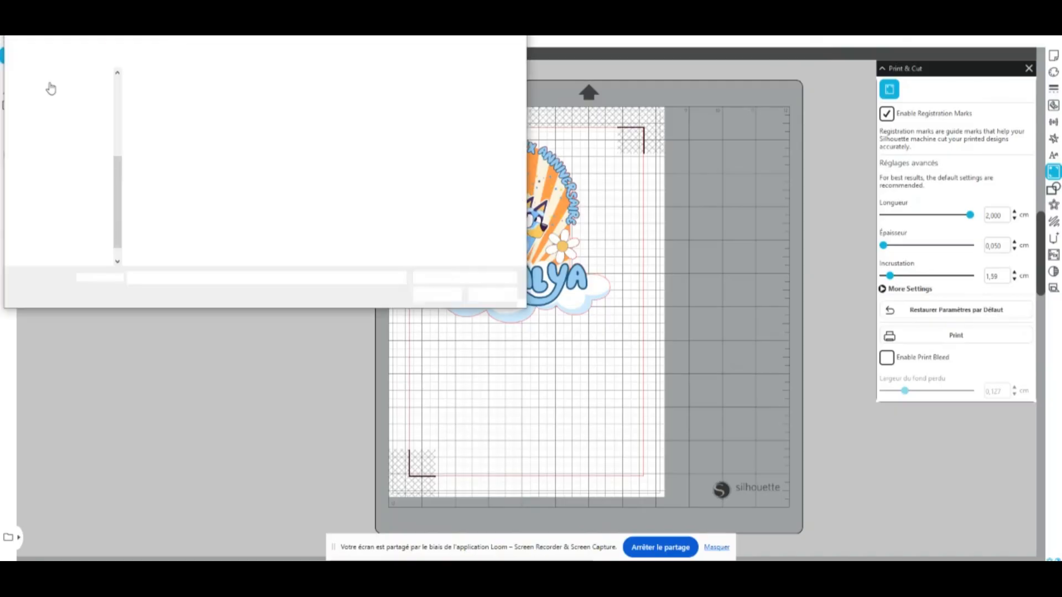
click(357, 166)
click(443, 297)
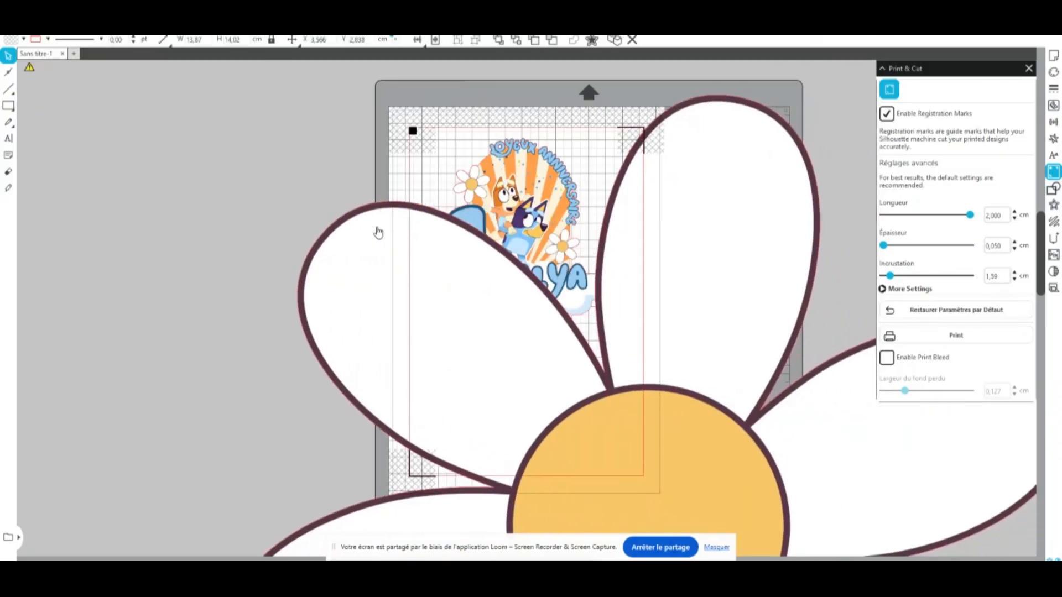
Scale the daisy down to about 4.8 × 4.9 cm and place it below the assembled topper
click(312, 250)
drag(224, 90, 637, 377)
drag(669, 515, 335, 127)
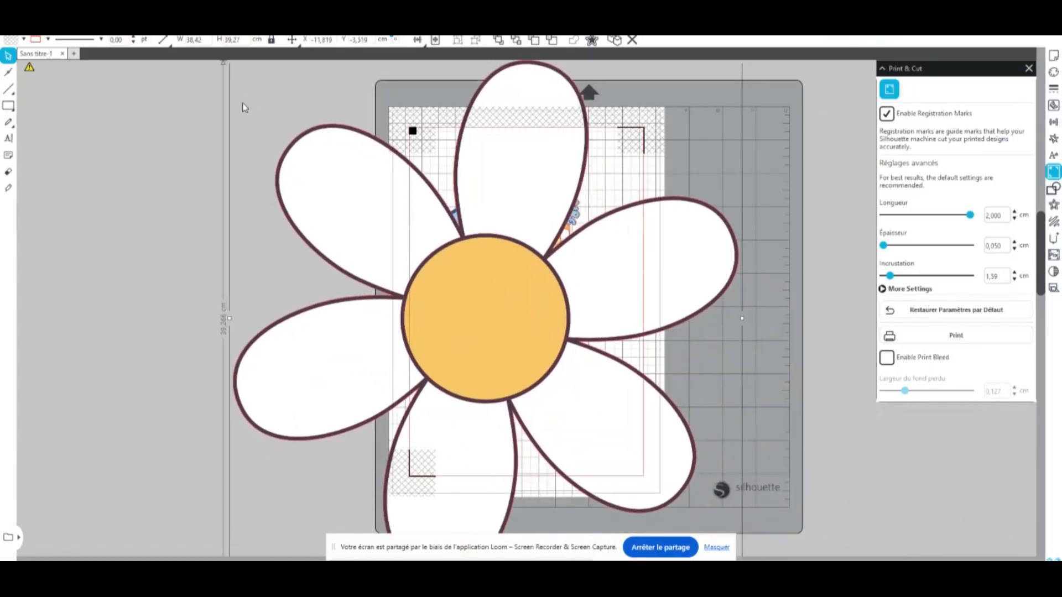
drag(336, 178, 323, 232)
drag(216, 113, 510, 409)
drag(631, 428, 424, 208)
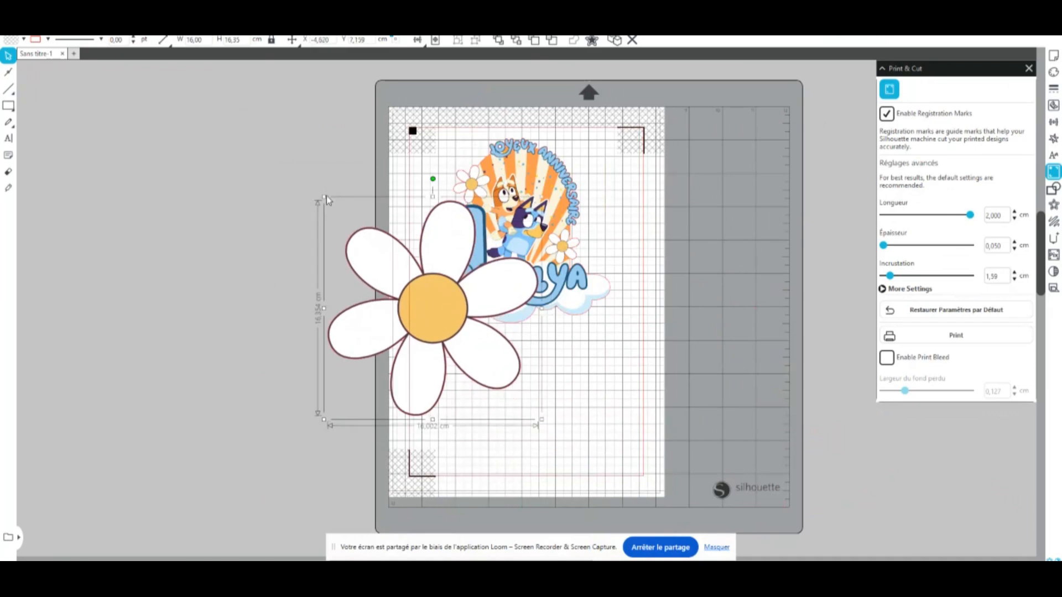
drag(324, 196, 472, 348)
Switch to the topper folder in File Explorer, reduce its window with large icons, and add 17.png to the Silhouette drawing
key(alt+Tab)
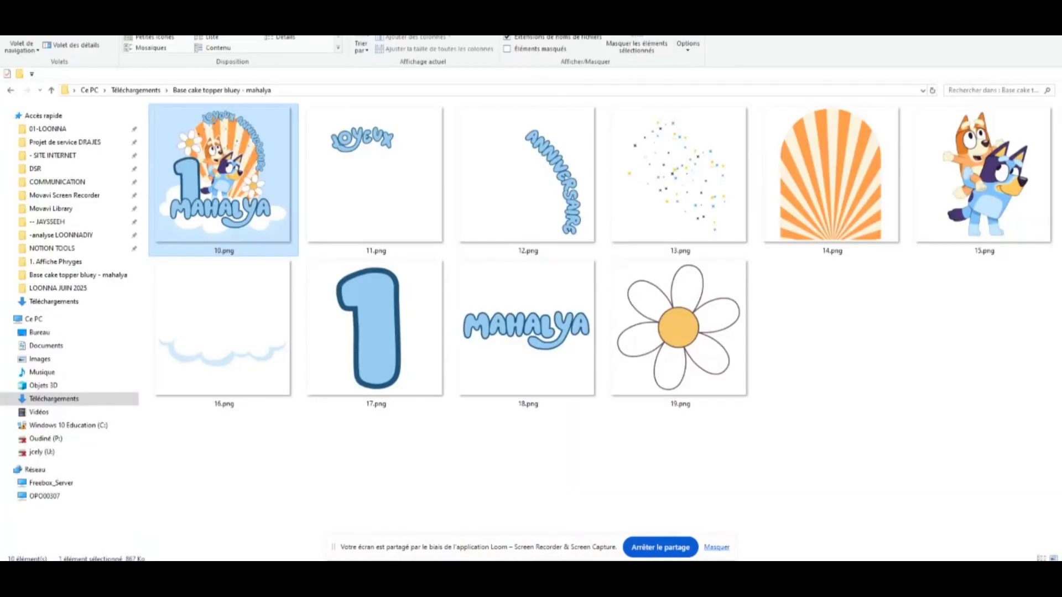
click(1024, 0)
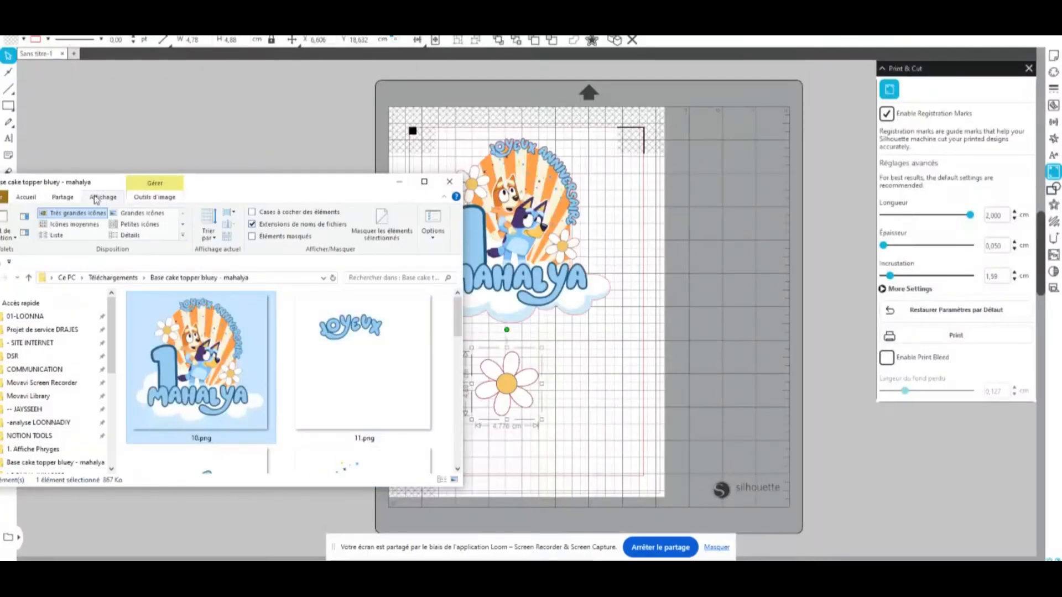
click(126, 213)
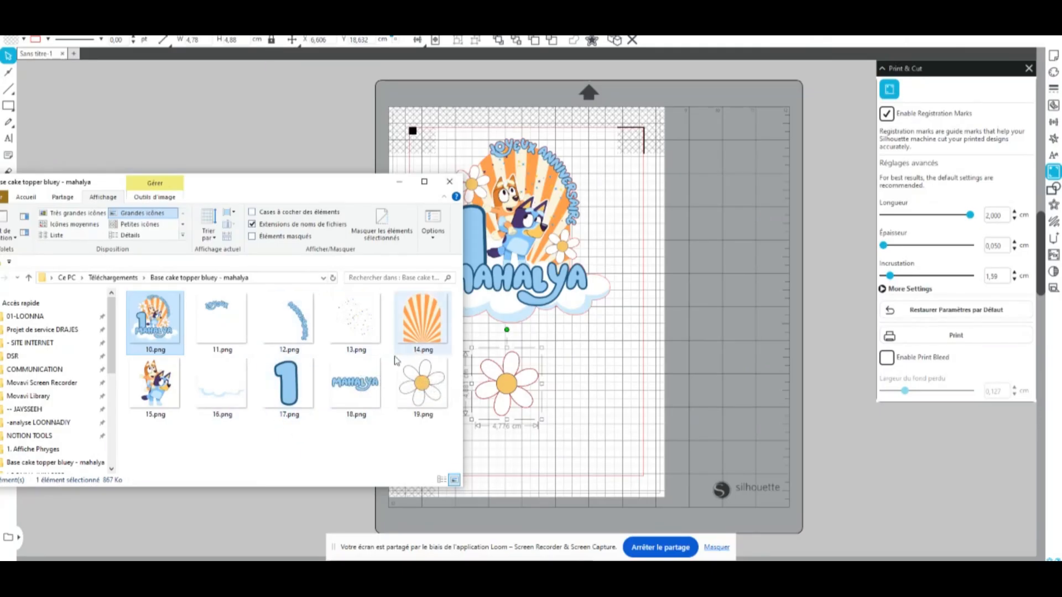
drag(286, 381, 620, 347)
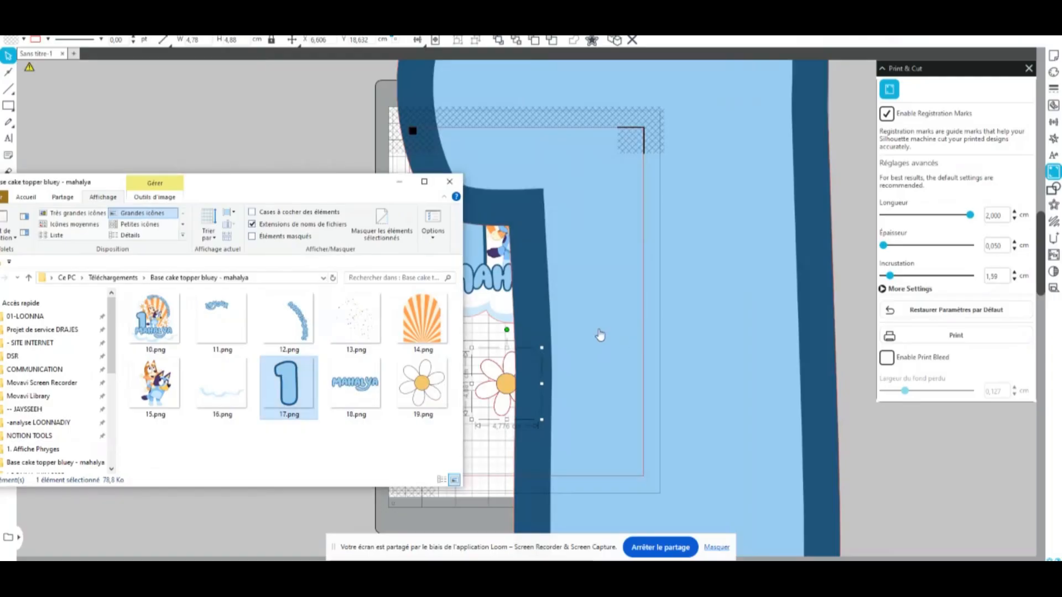
Scale the number 1 down to about 2.5 × 4.75 cm and park it in the empty area left of the cutting mat
click(303, 128)
drag(723, 161, 588, 419)
drag(254, 182, 414, 479)
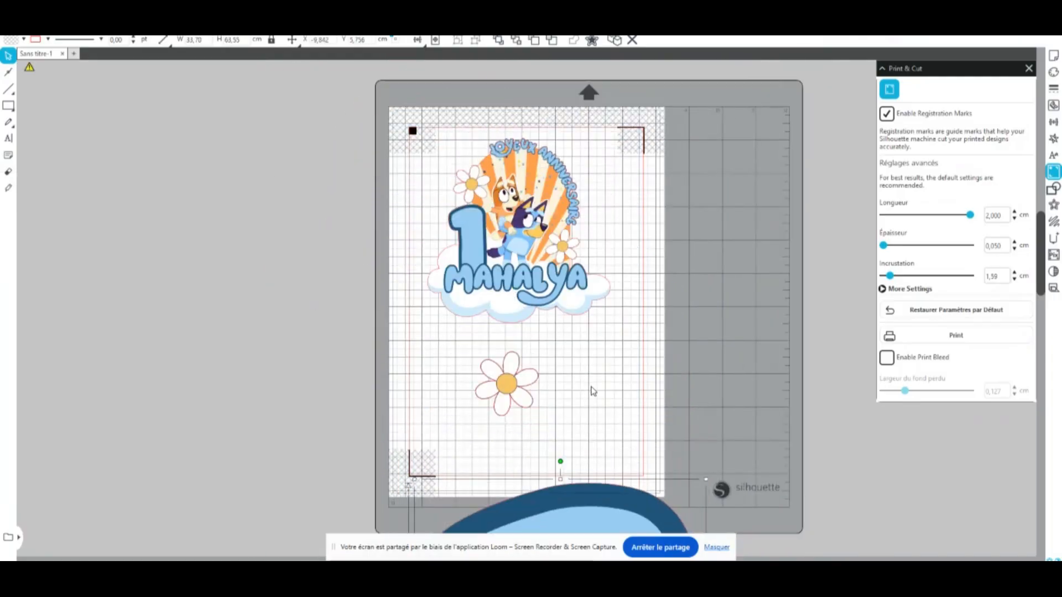
drag(588, 515, 569, 133)
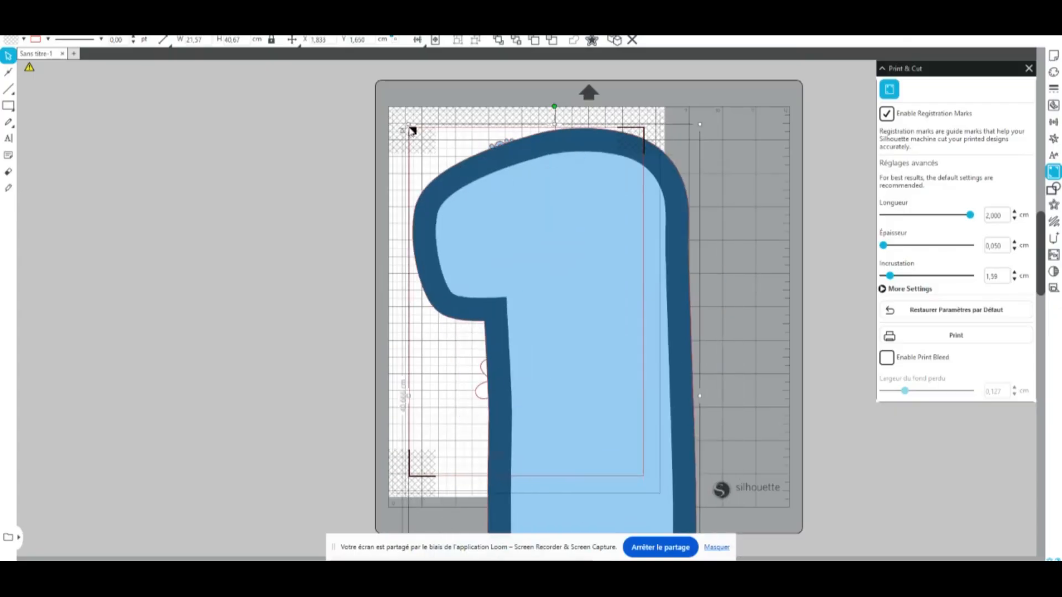
drag(409, 124, 775, 350)
drag(651, 493, 602, 247)
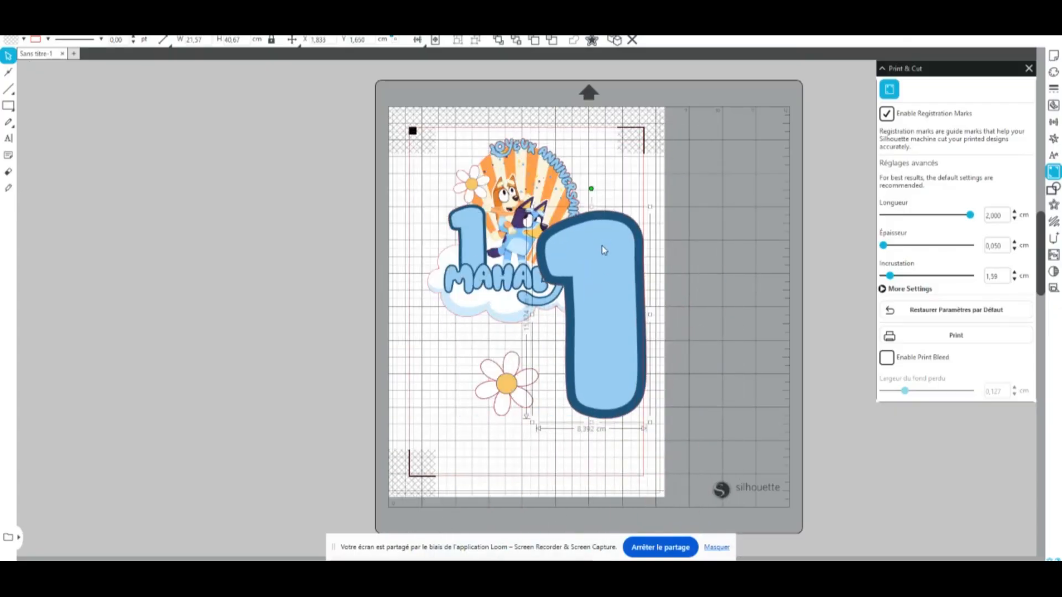
click(653, 206)
click(622, 239)
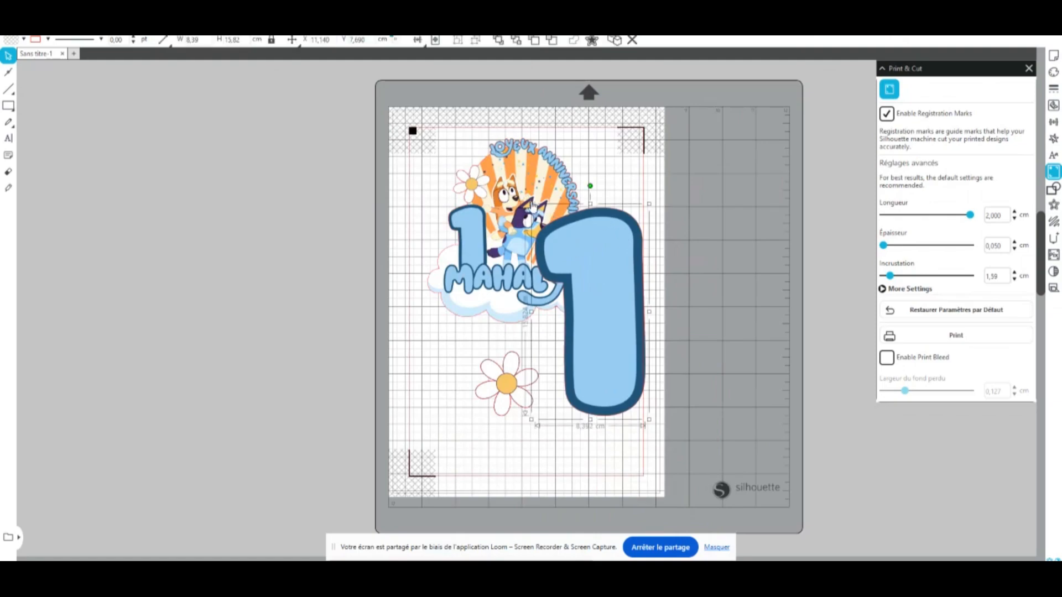
drag(531, 200, 335, 184)
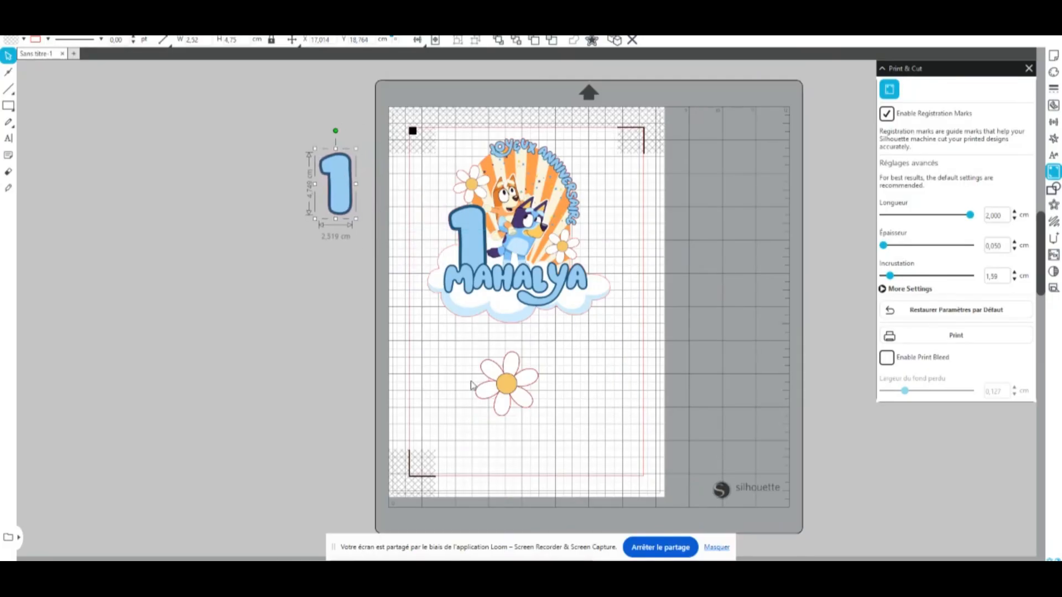
Park the daisy directly beneath the number 1 in the empty area beside the cutting mat
drag(510, 387, 321, 262)
drag(338, 206, 321, 202)
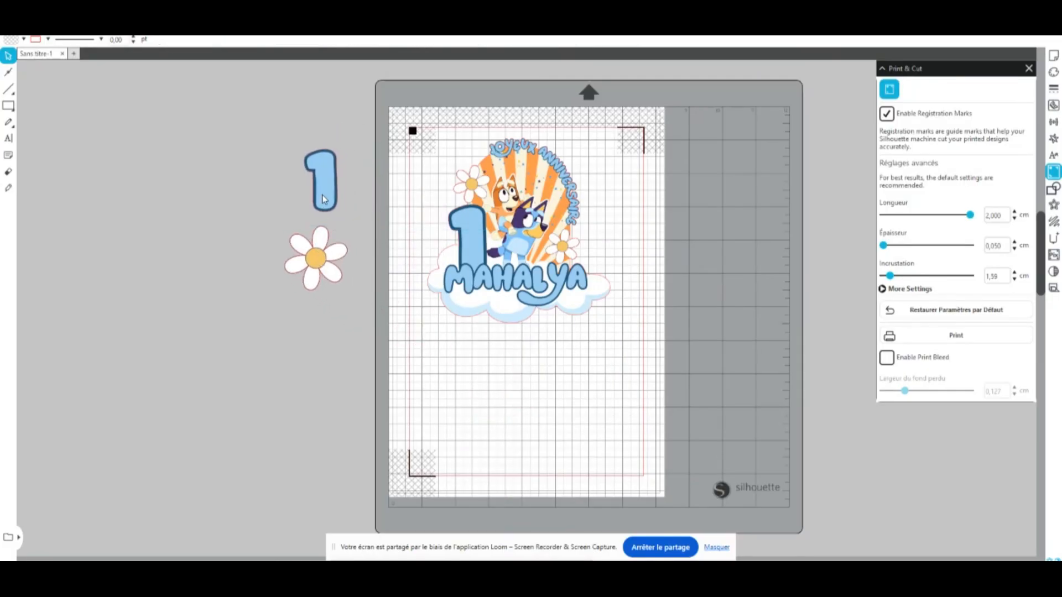
click(336, 244)
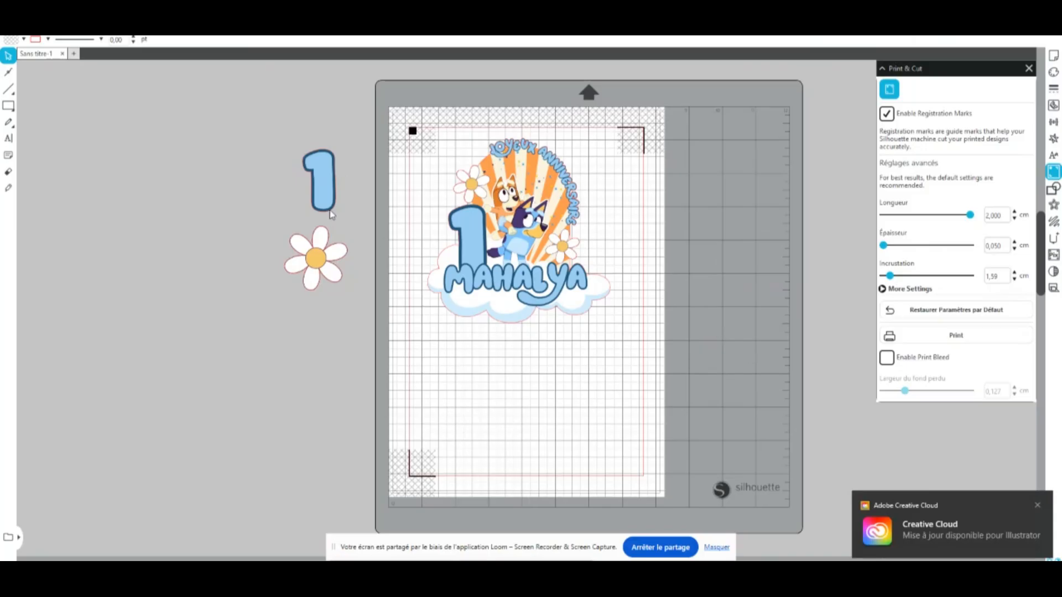
drag(332, 215, 347, 253)
drag(334, 207, 320, 208)
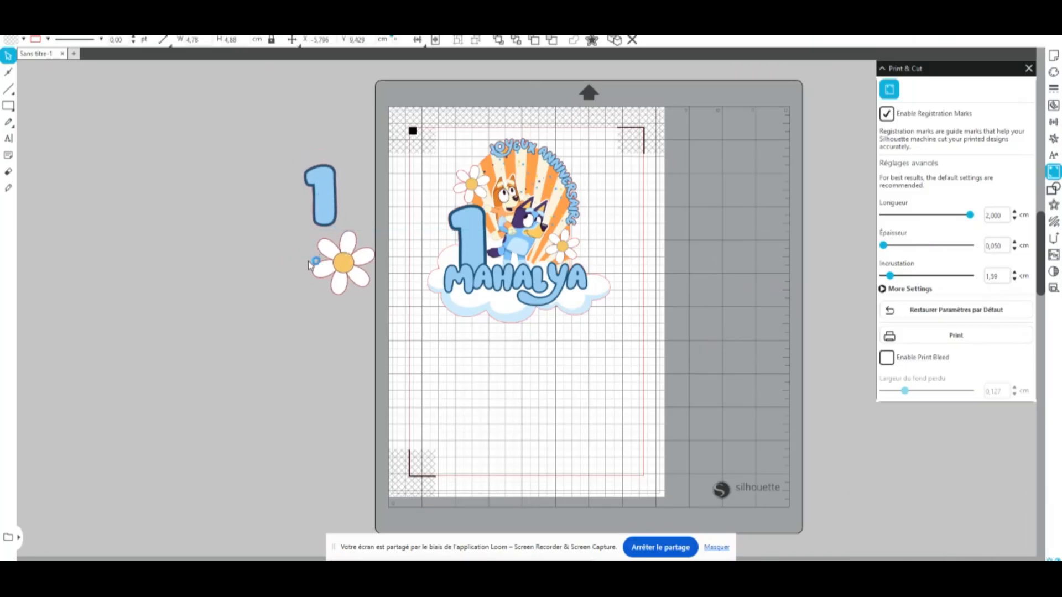
drag(327, 266, 324, 266)
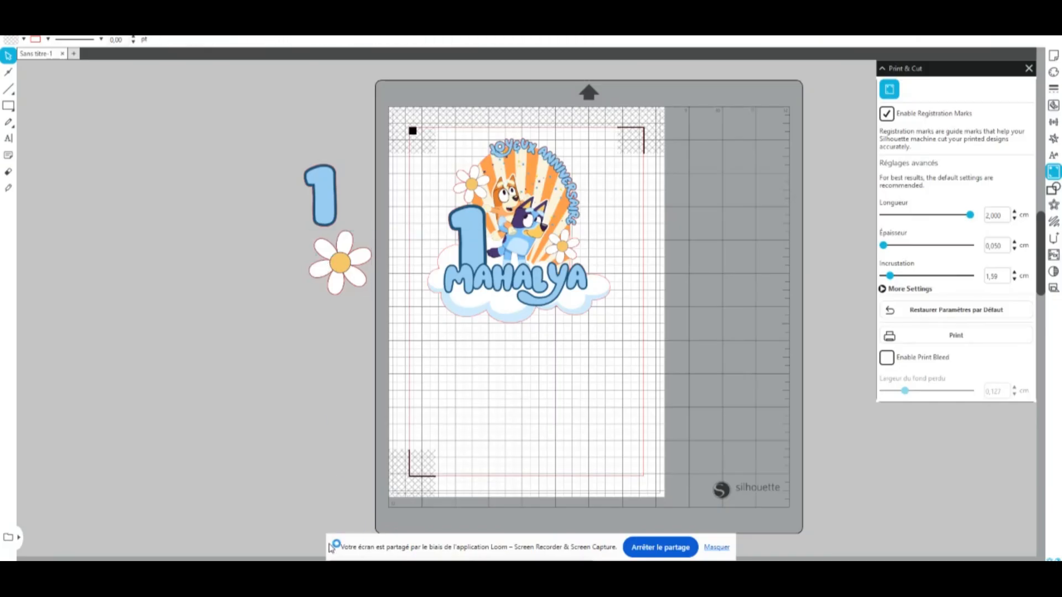
Switch from Silhouette Studio to the Bluey topper project in Cricut Design Space and shift the large complete topper image slightly down and left
key(alt+Tab)
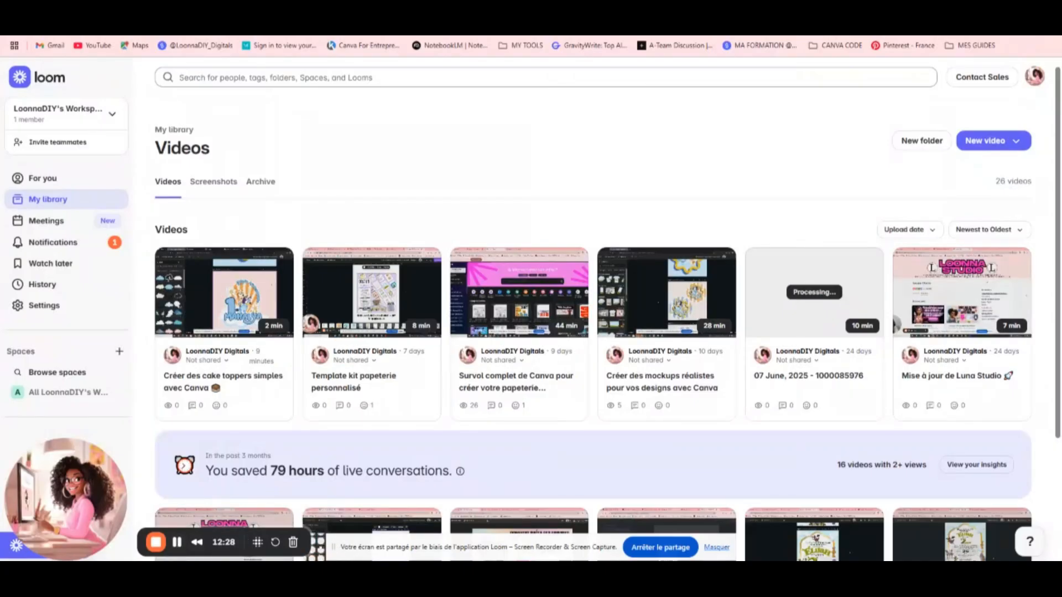
mouse_move(323, 525)
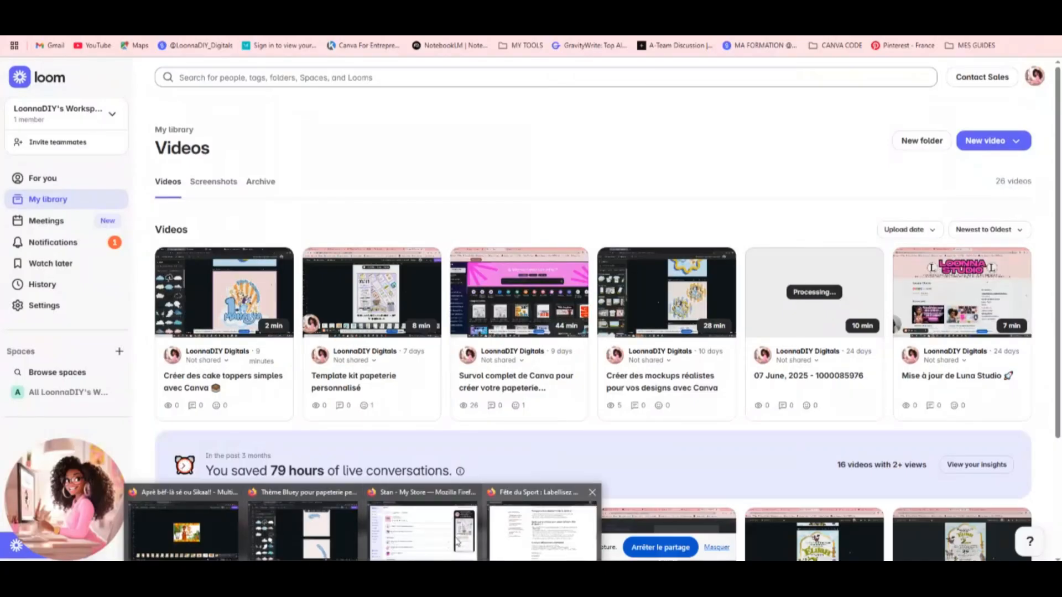
click(318, 534)
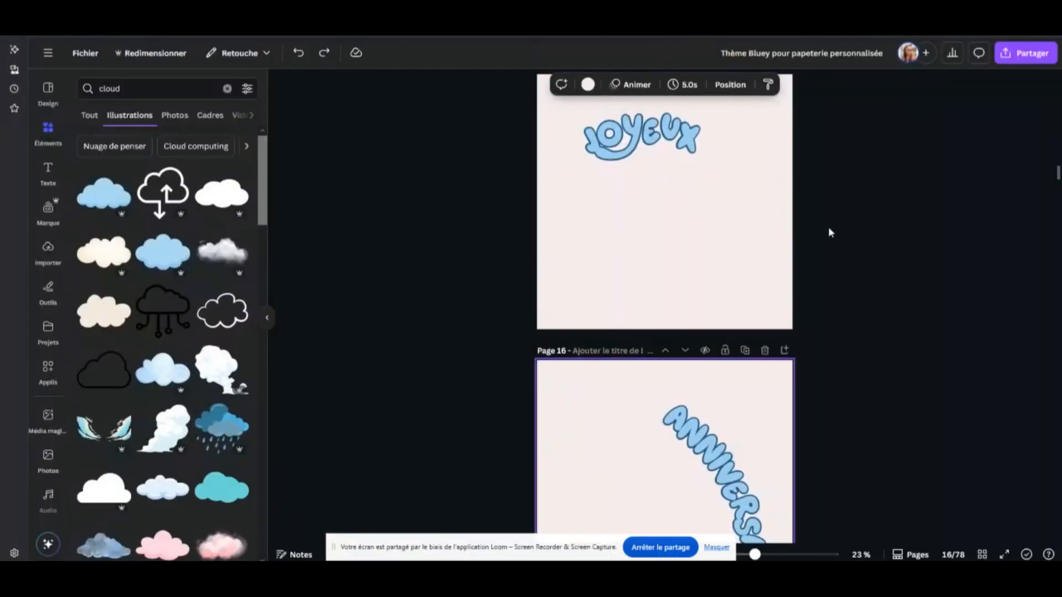
scroll(830, 235, up, 3)
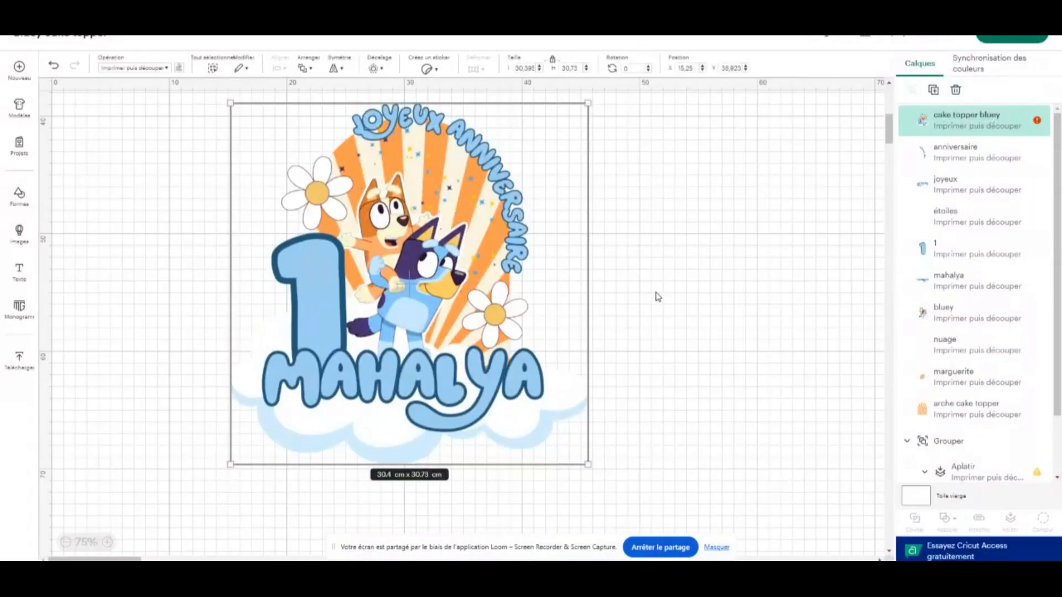
click(664, 285)
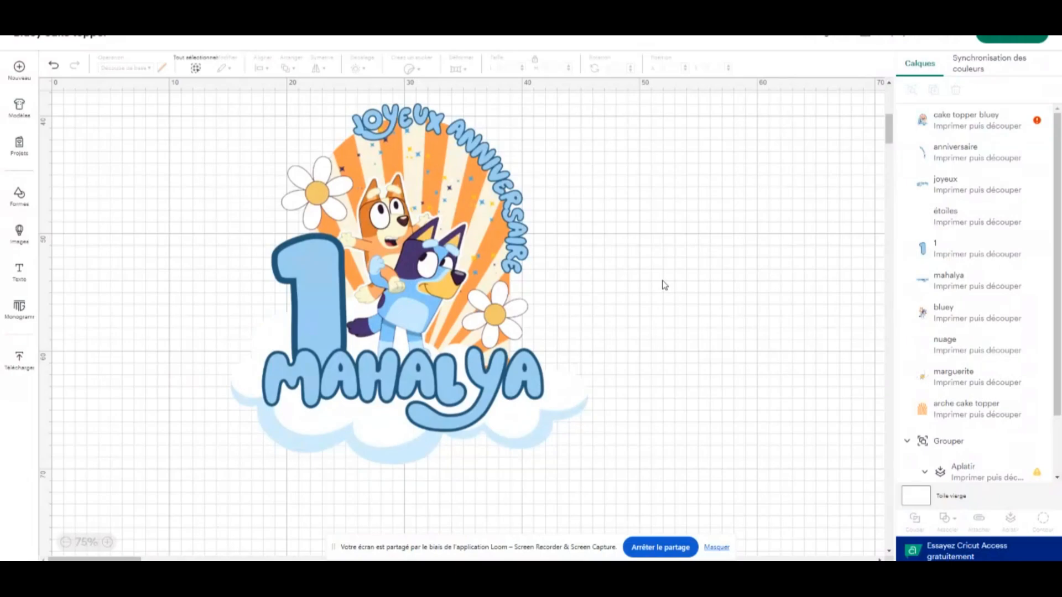
scroll(582, 294, up, 6)
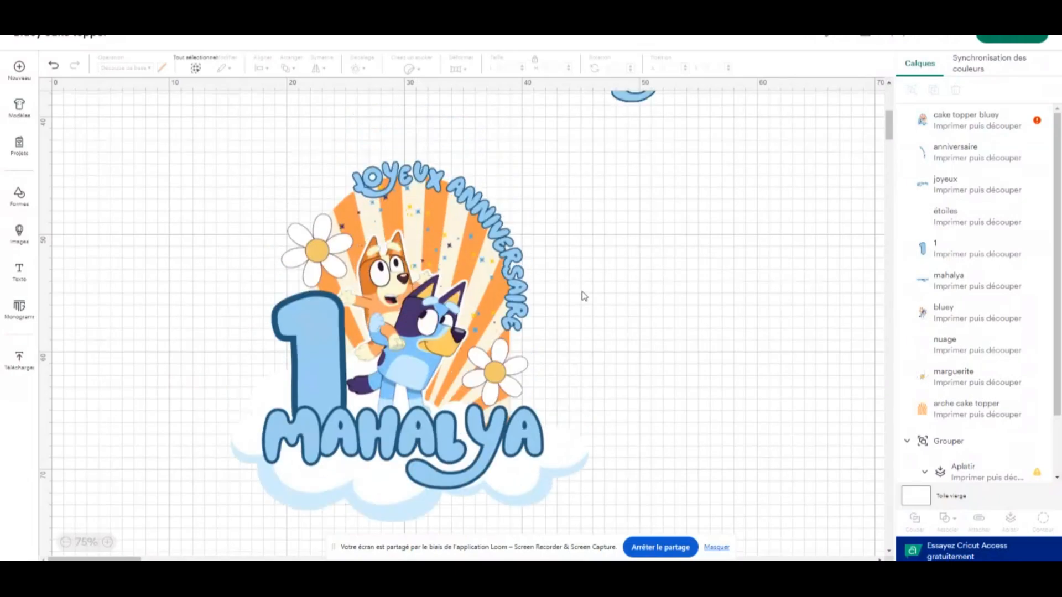
scroll(481, 273, down, 4)
scroll(490, 278, down, 4)
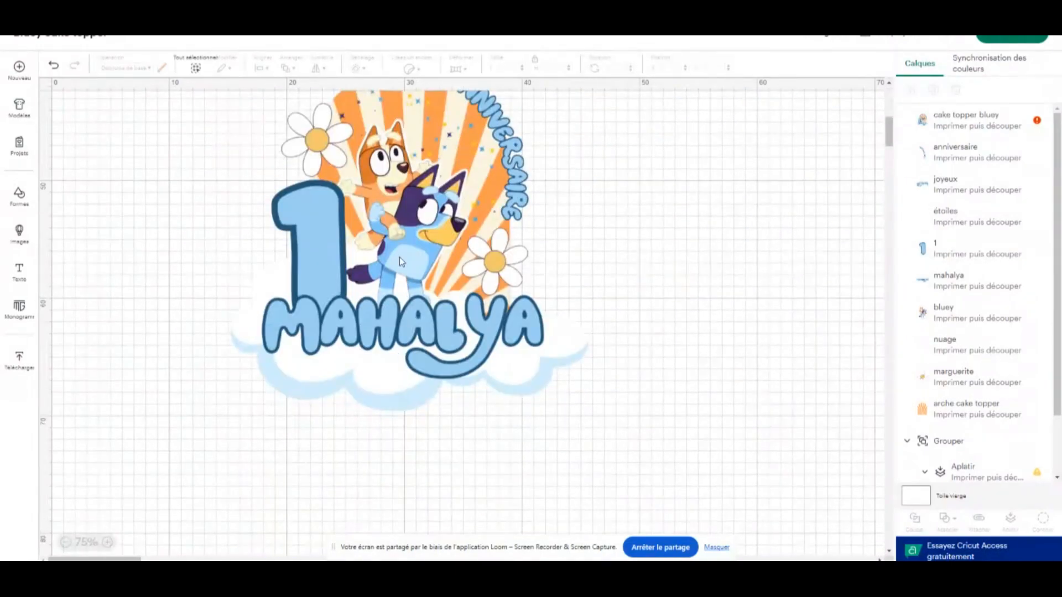
drag(403, 259, 368, 277)
scroll(389, 311, up, 2)
scroll(455, 368, up, 6)
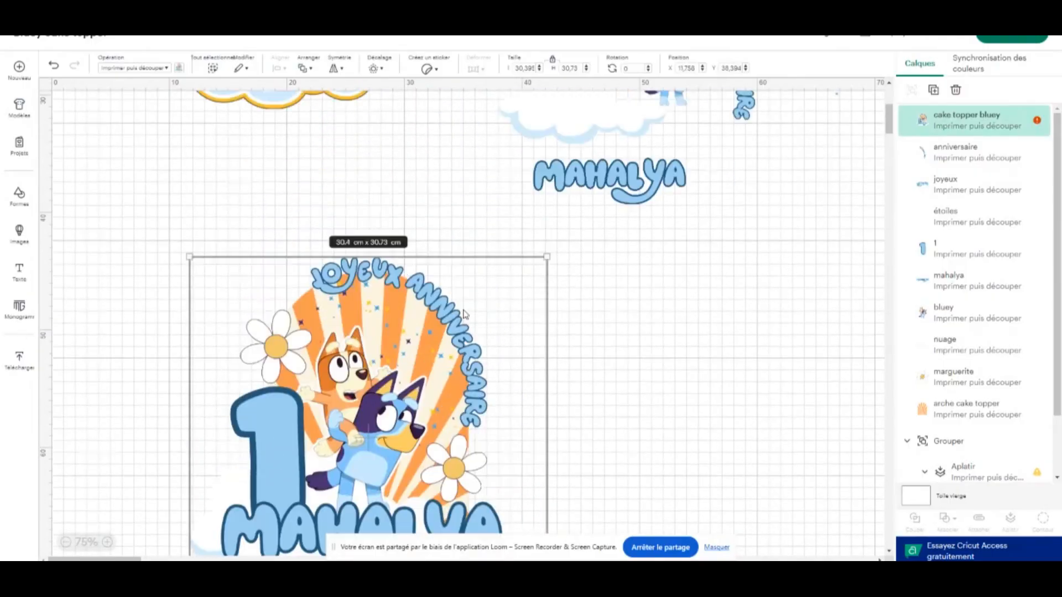
Rearrange the separate layers, placing the Bluey characters on the arch's lower edge and the cloud beneath the arch
click(617, 187)
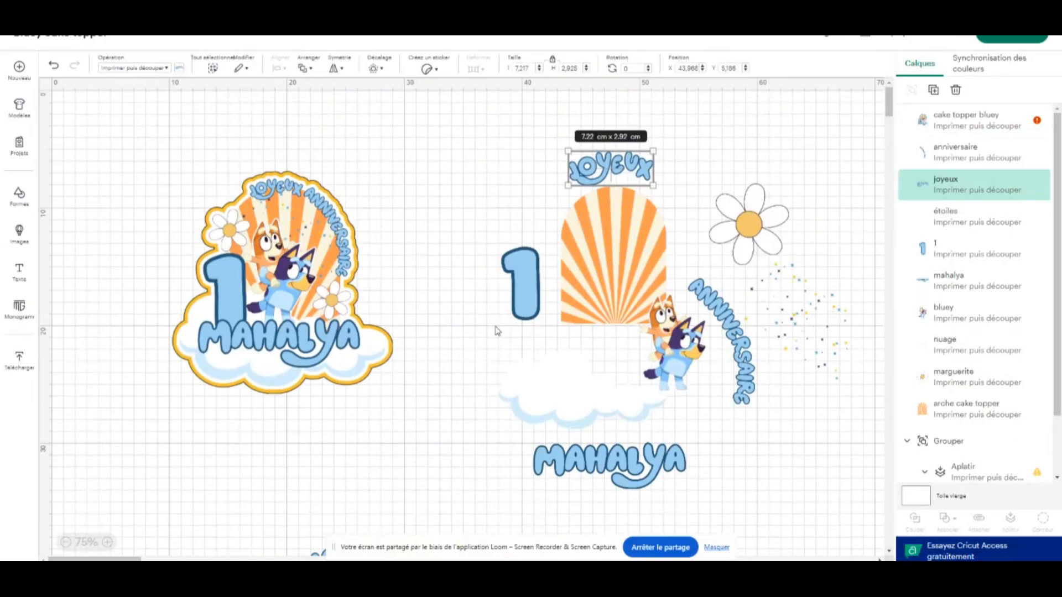
drag(669, 359, 639, 311)
click(771, 318)
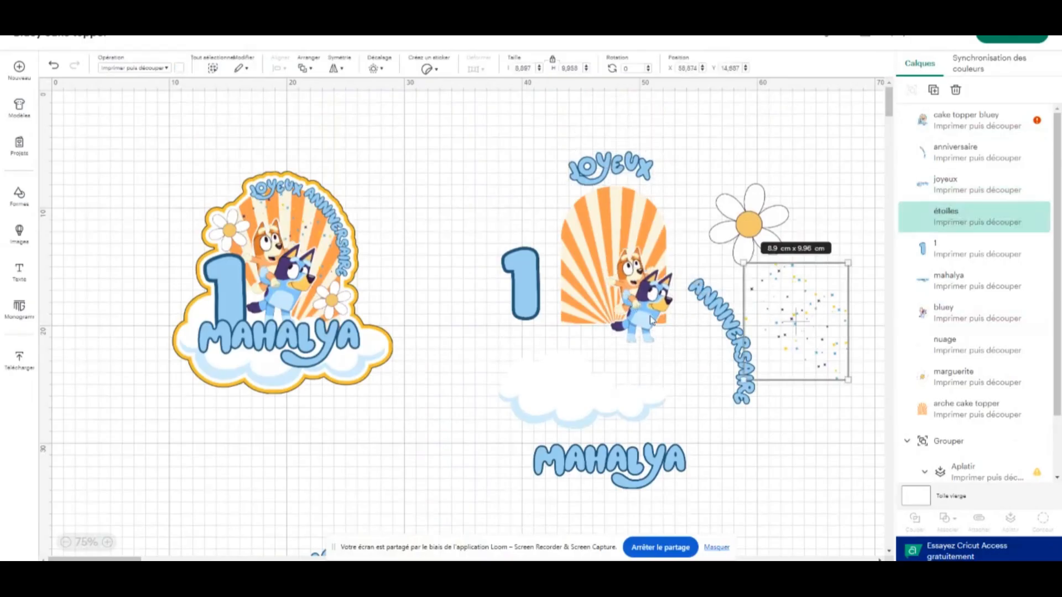
drag(530, 286, 523, 264)
drag(599, 401, 600, 350)
scroll(600, 332, down, 3)
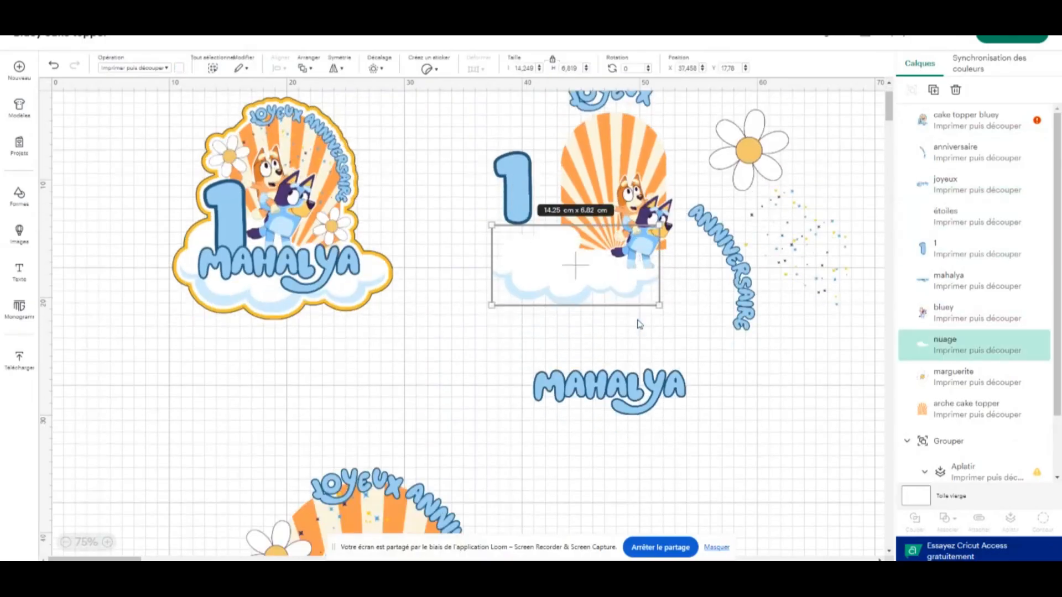
drag(602, 258, 625, 271)
scroll(749, 222, up, 3)
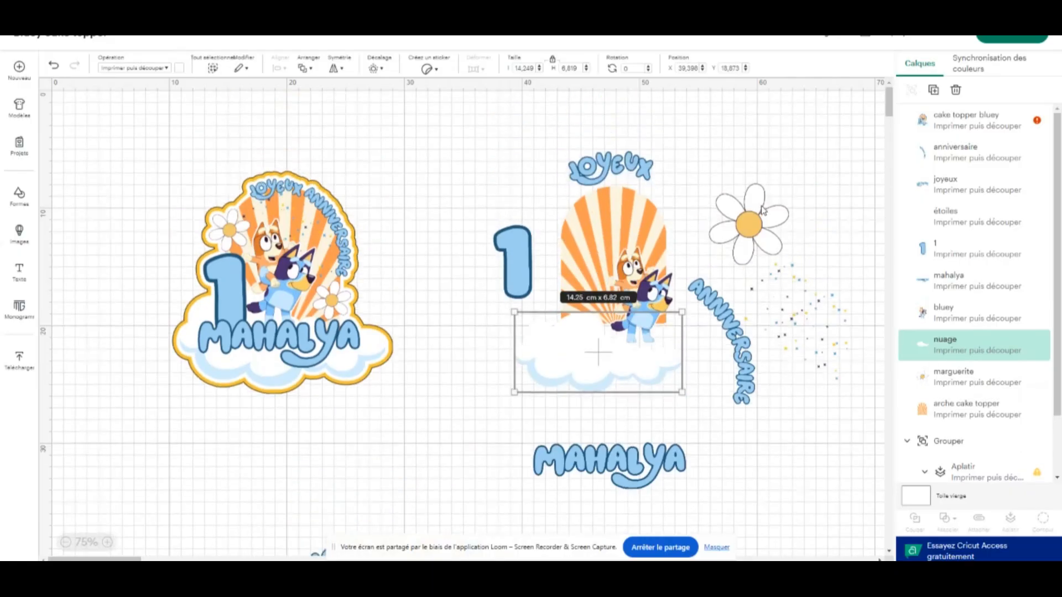
Move the oversized complete topper onto empty canvas and resize it to the suggested A4 print size, about 18.27 × 18.47 cm
scroll(672, 198, down, 10)
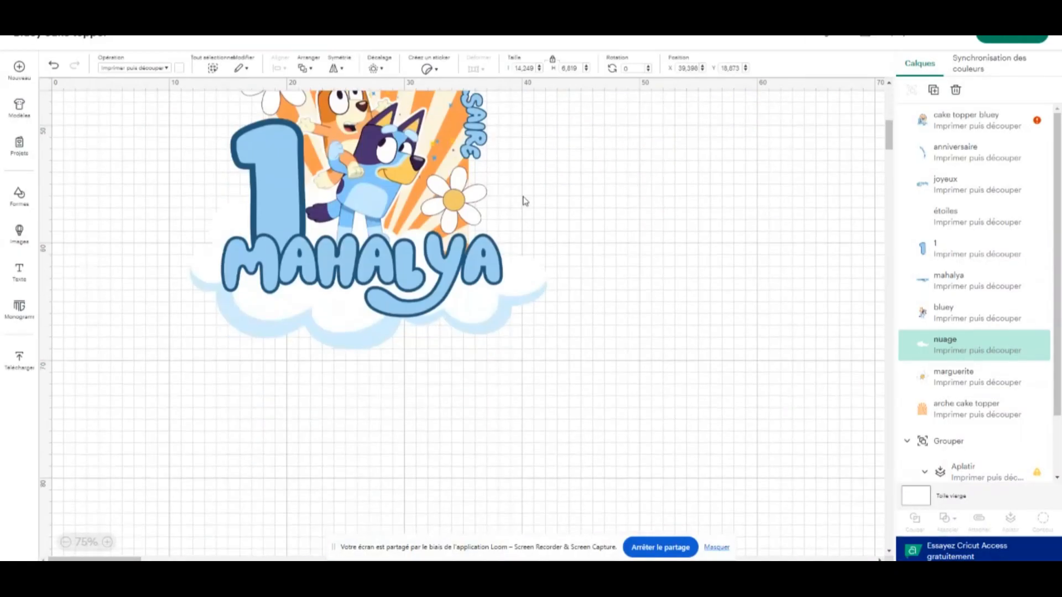
drag(414, 206, 477, 335)
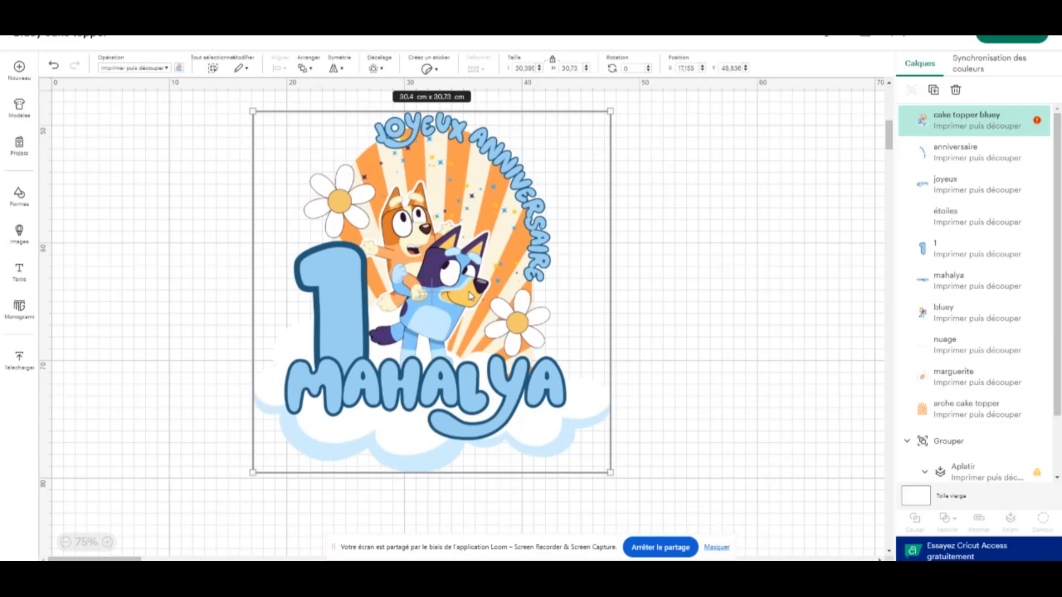
click(1037, 121)
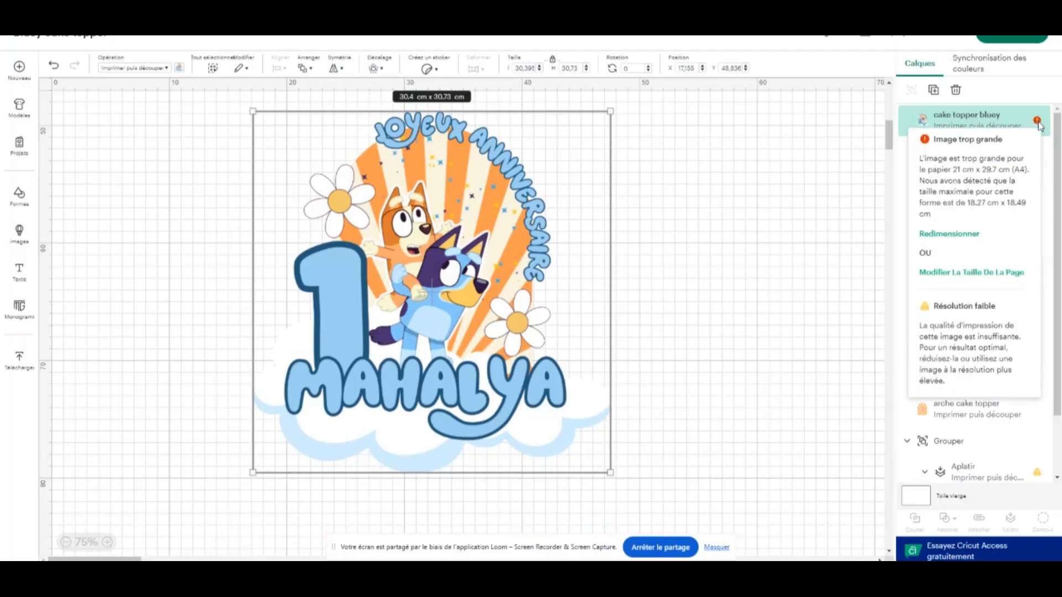
click(965, 235)
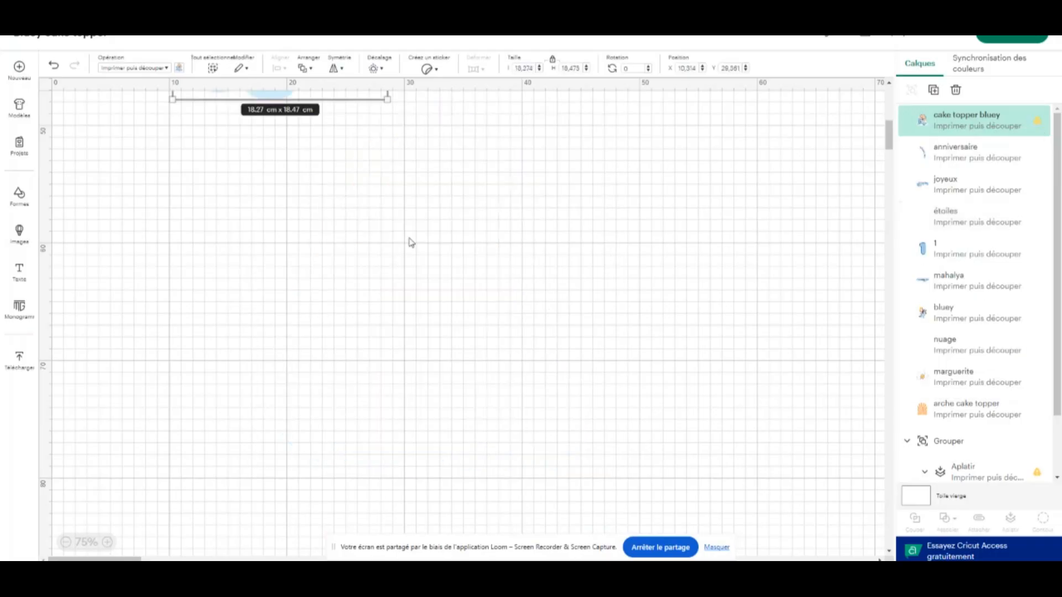
Place the resized topper in the open canvas below the other artwork and move the separate name layer up beside the cloud
scroll(344, 301, up, 6)
drag(286, 297, 396, 333)
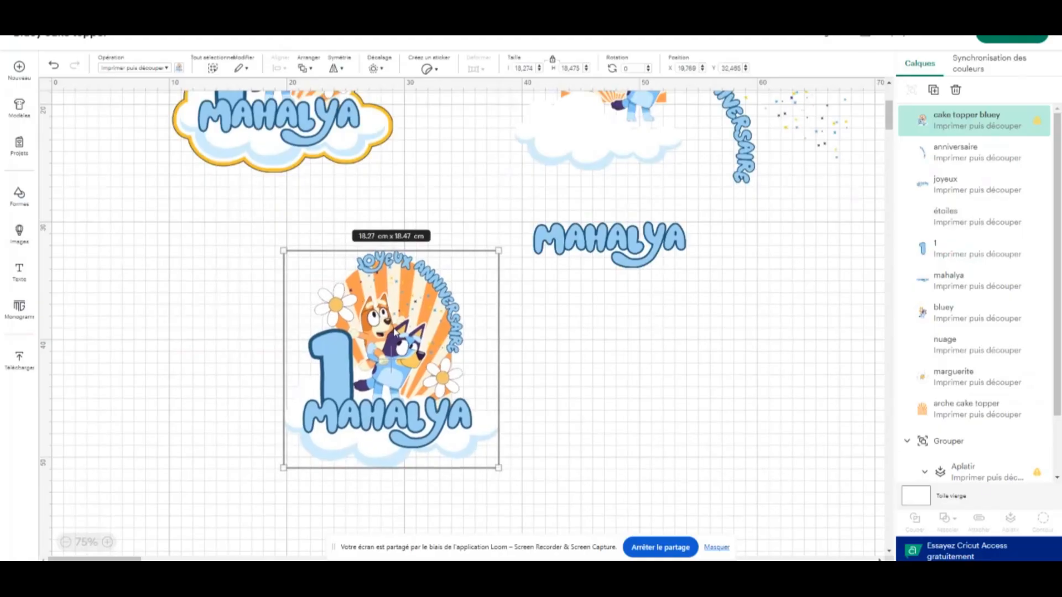
click(108, 542)
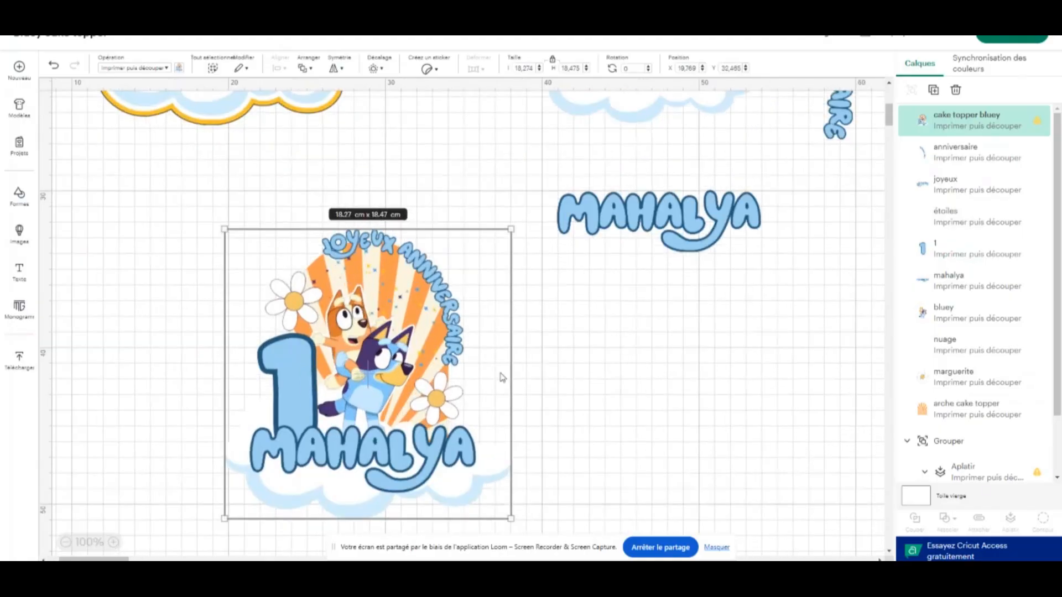
drag(721, 205, 784, 106)
drag(354, 395, 454, 341)
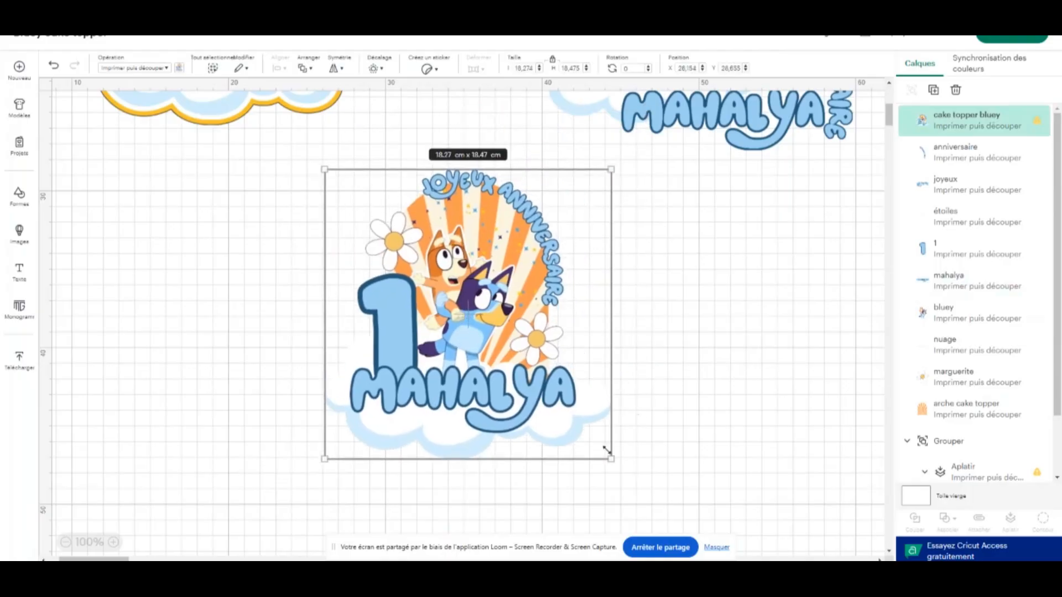
Enlarge the complete topper to about 20.81 × 21.04 cm, reapply the suggested print size, and reposition it
drag(612, 460, 651, 499)
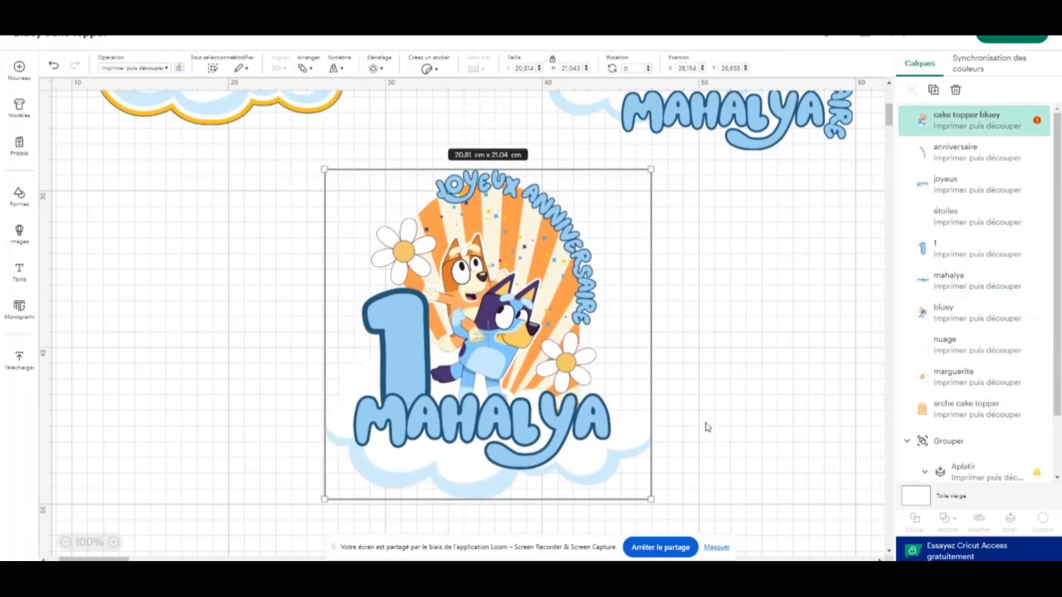
click(1039, 123)
click(960, 232)
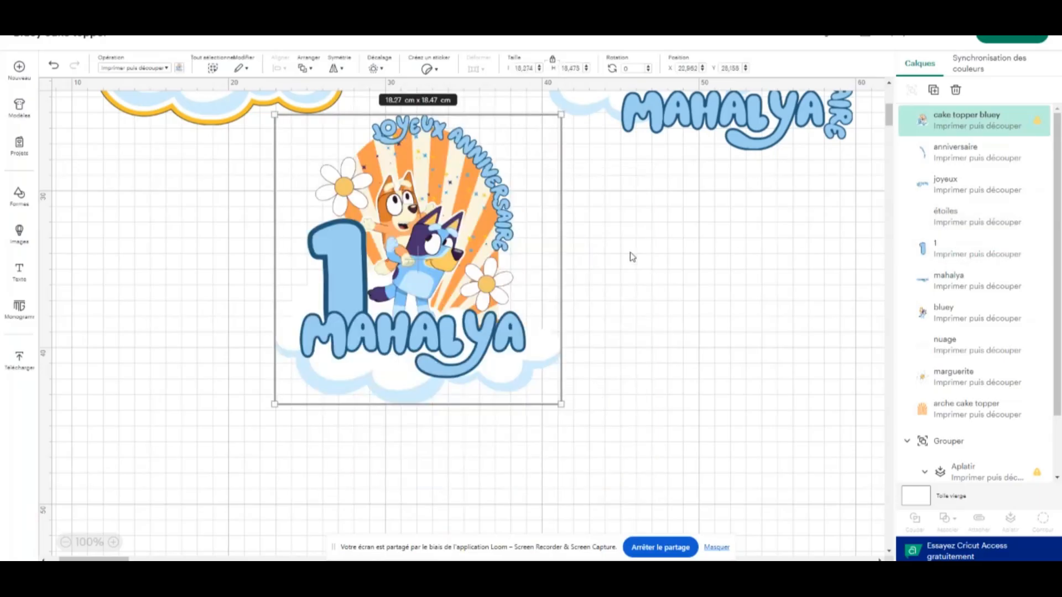
drag(457, 244, 501, 315)
click(666, 289)
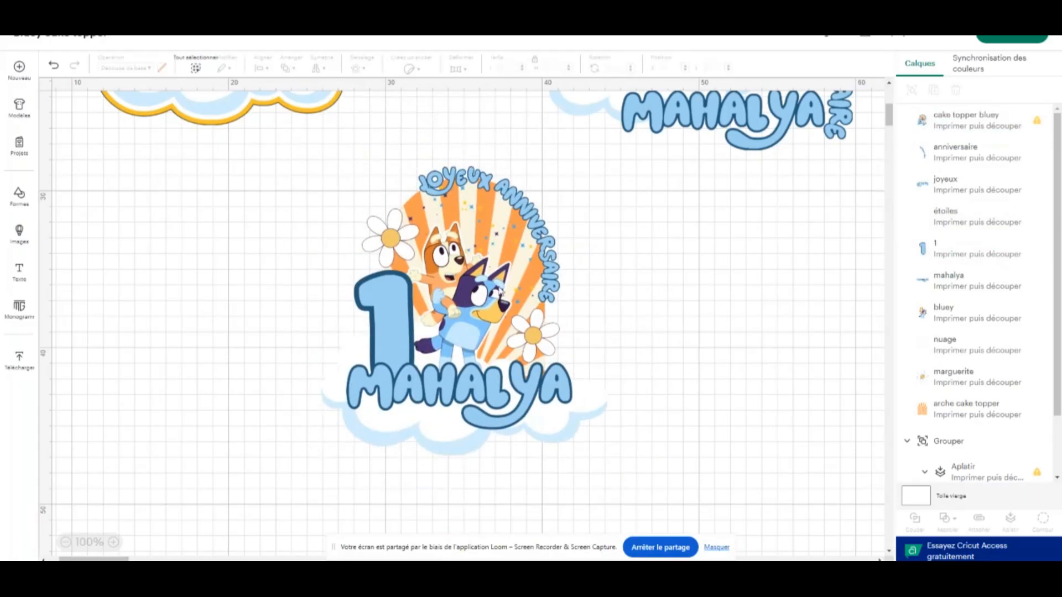
click(499, 308)
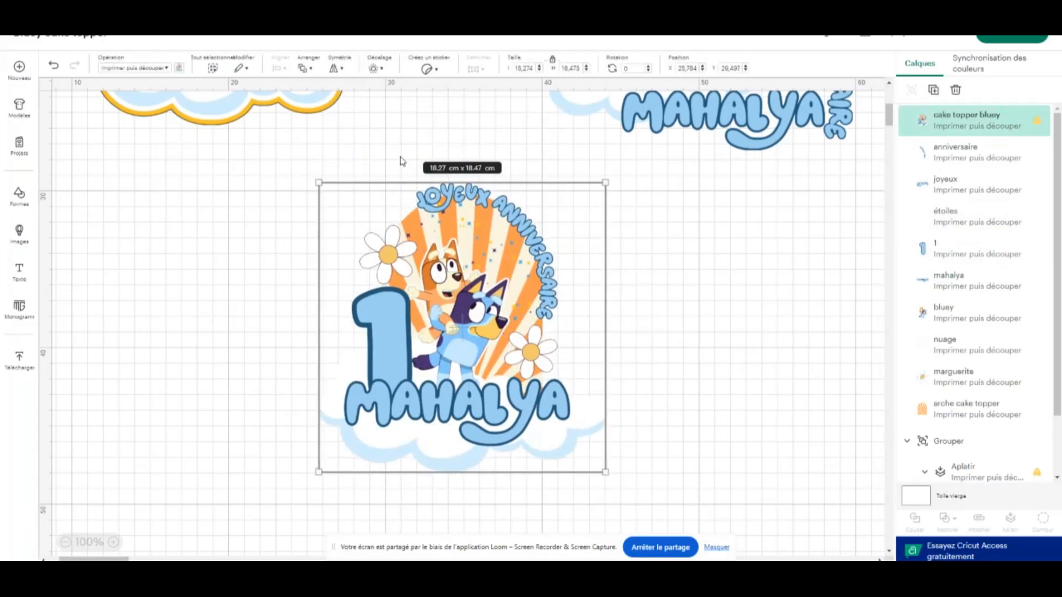
Add a square shape and stretch it to about 25.86 × 20.6 cm, covering the complete topper
click(19, 194)
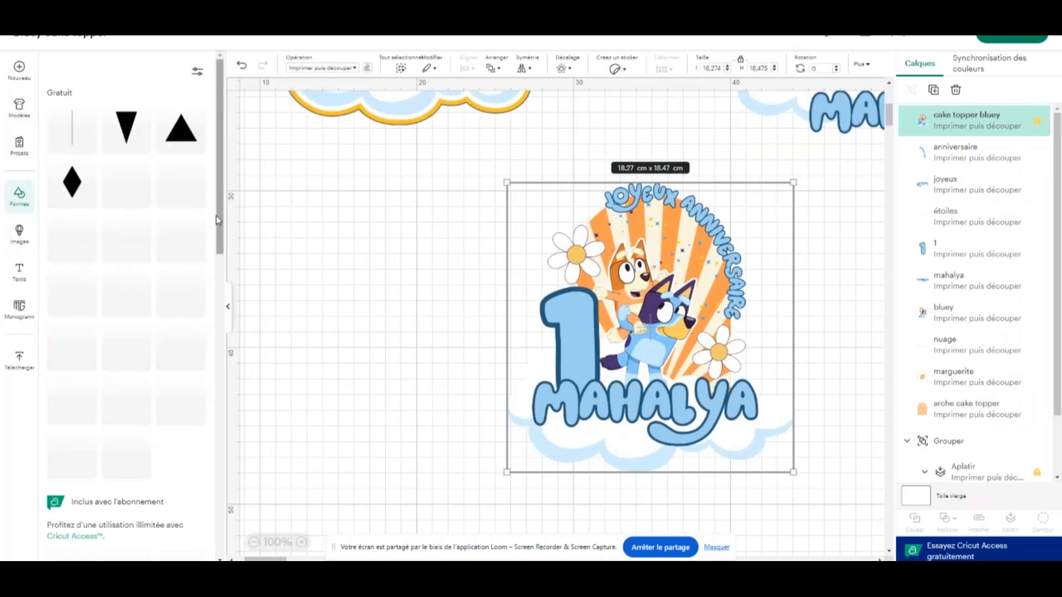
click(197, 353)
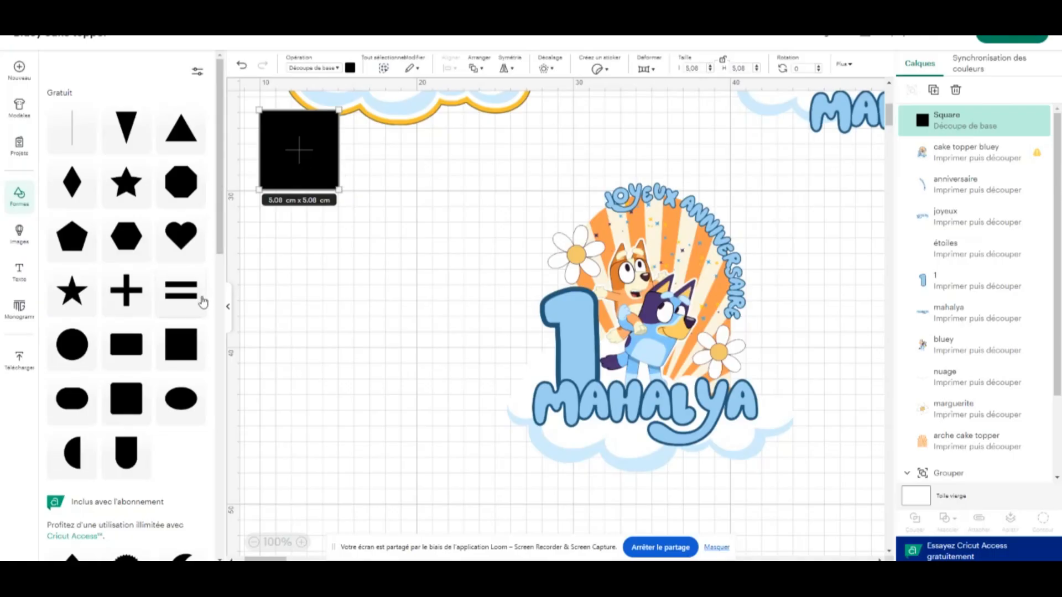
click(228, 306)
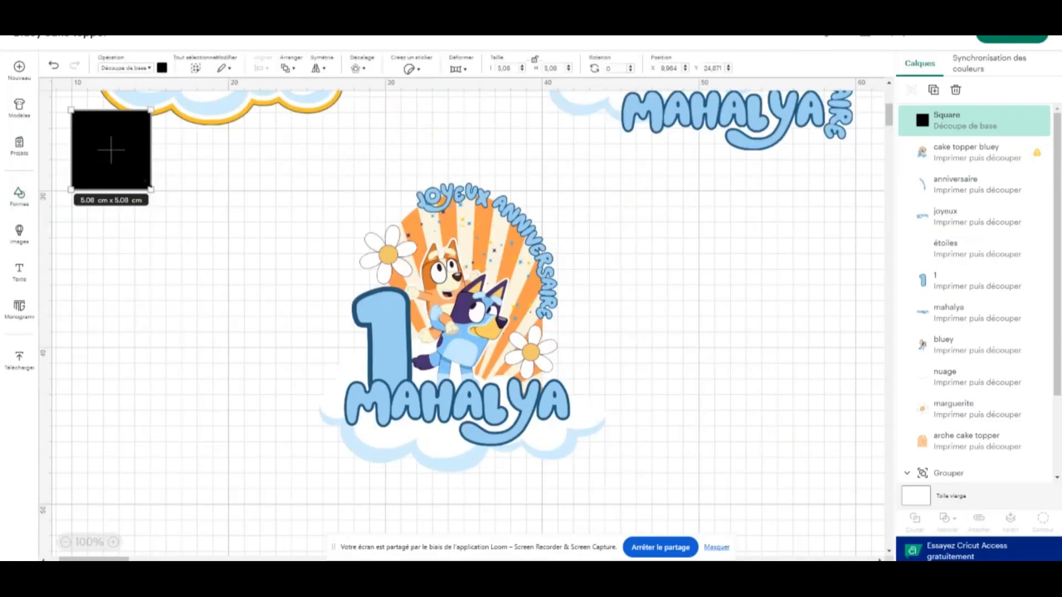
drag(156, 193, 474, 434)
drag(306, 272, 441, 319)
Send the black rectangle behind all other layers so it backs the complete topper
right_click(474, 277)
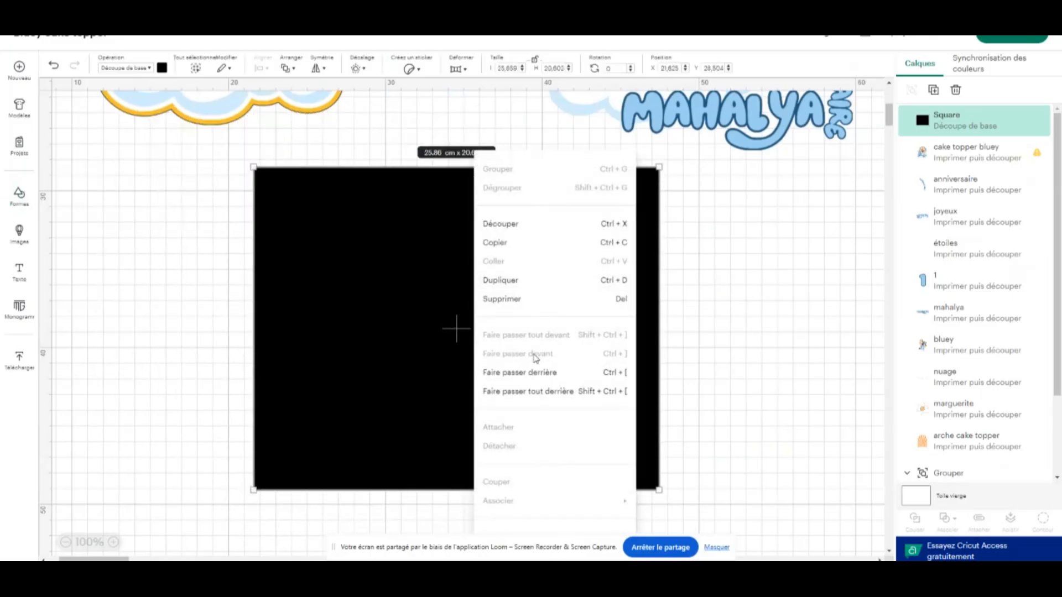
click(539, 391)
click(667, 293)
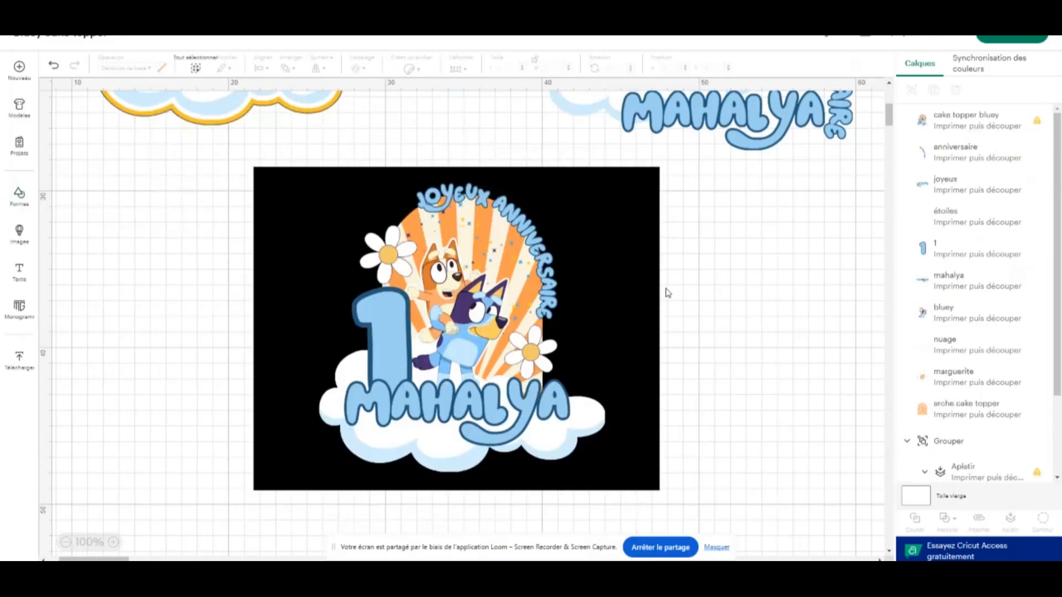
click(625, 267)
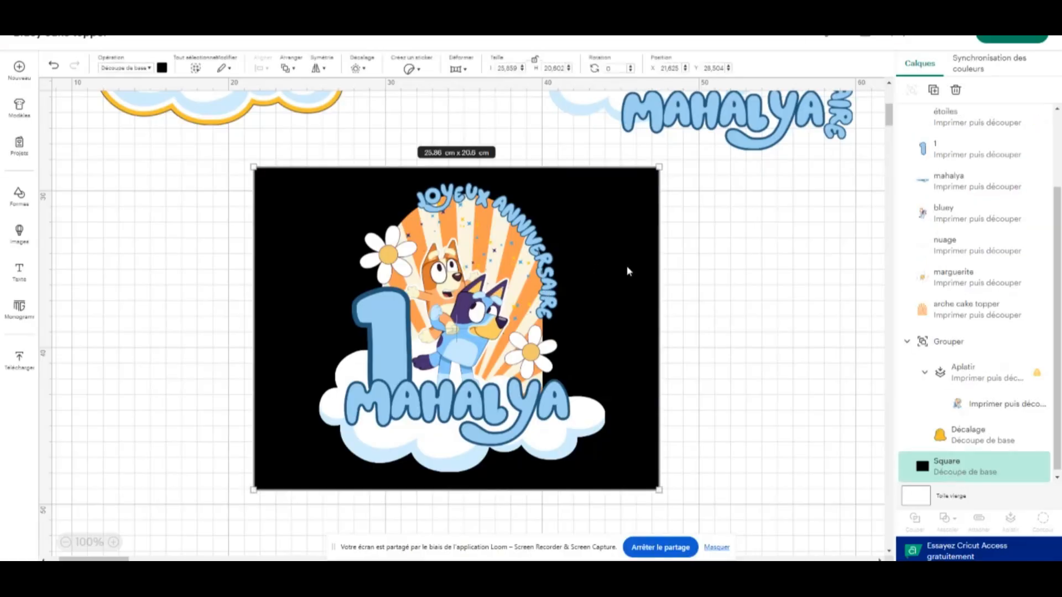
Shift the complete topper toward the left side of the black backing rectangle
click(507, 368)
drag(508, 370, 473, 366)
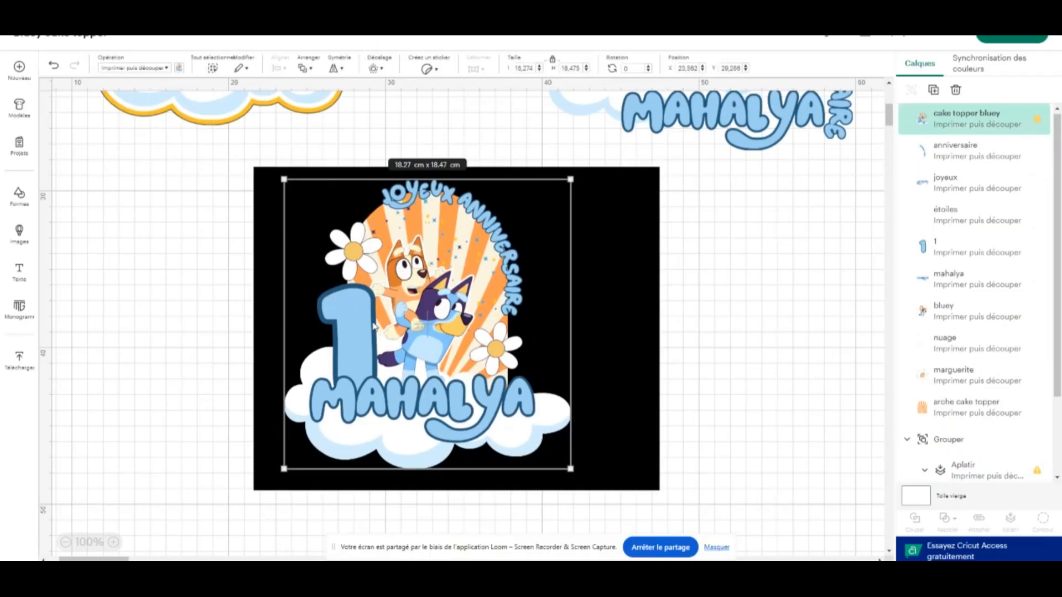
click(112, 543)
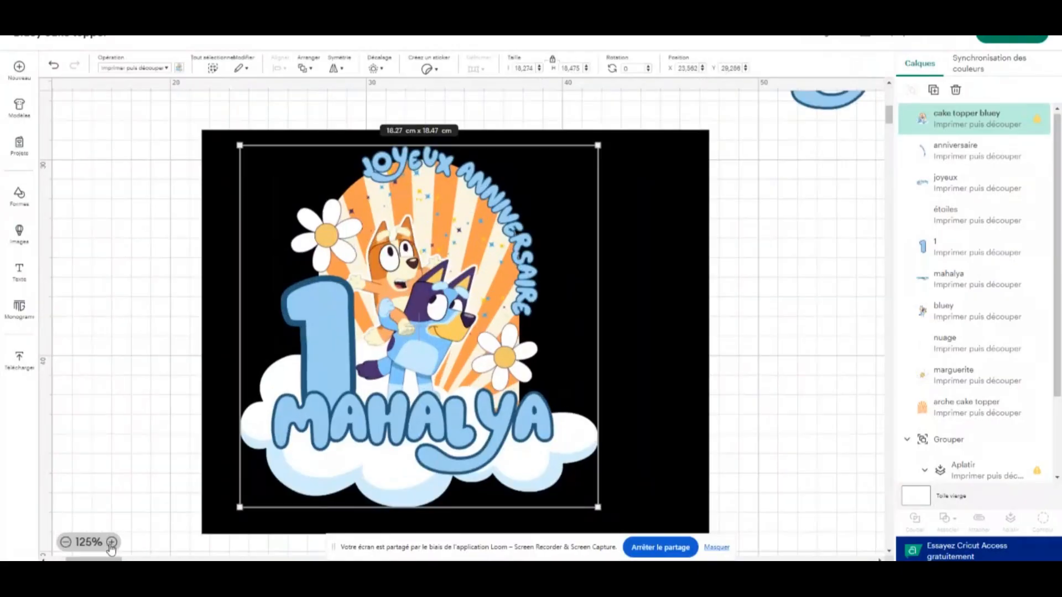
Examine the complete topper's edges up close against the black backing rectangle, and recentre the topper on it
click(112, 544)
drag(410, 211, 432, 231)
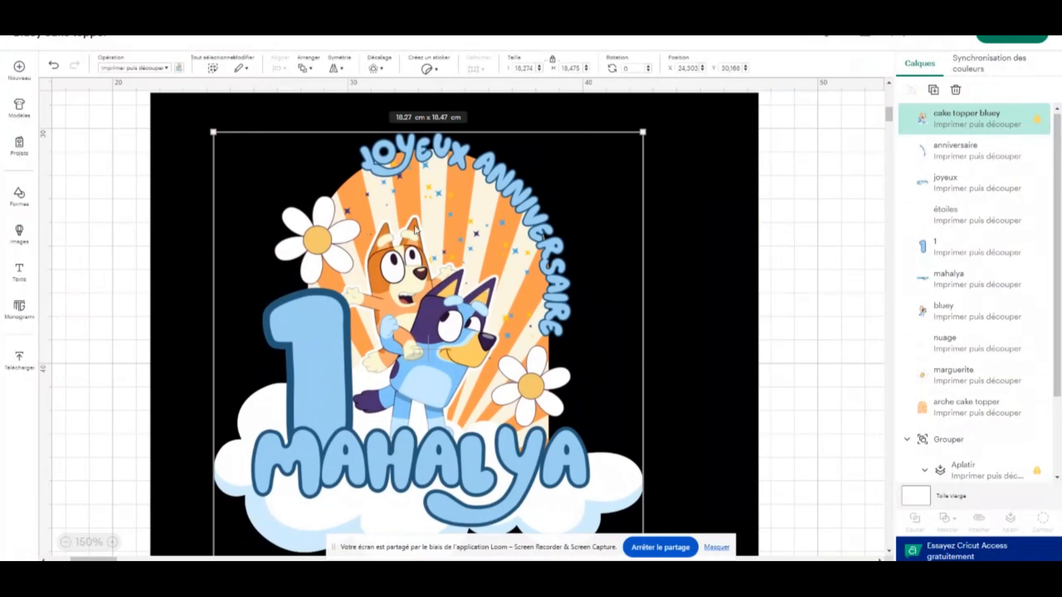
click(112, 542)
click(112, 543)
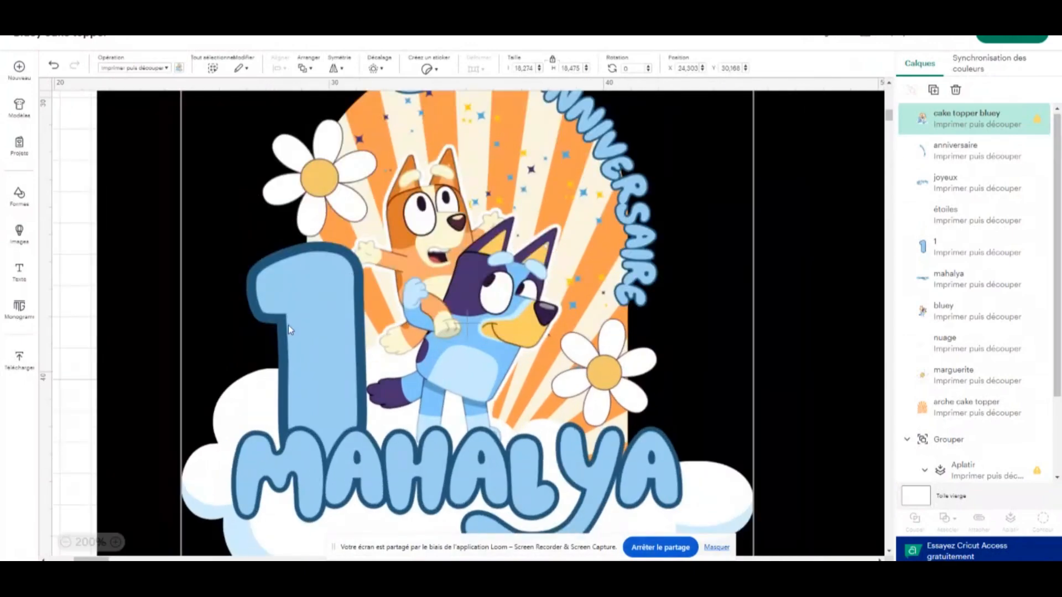
drag(420, 105, 385, 221)
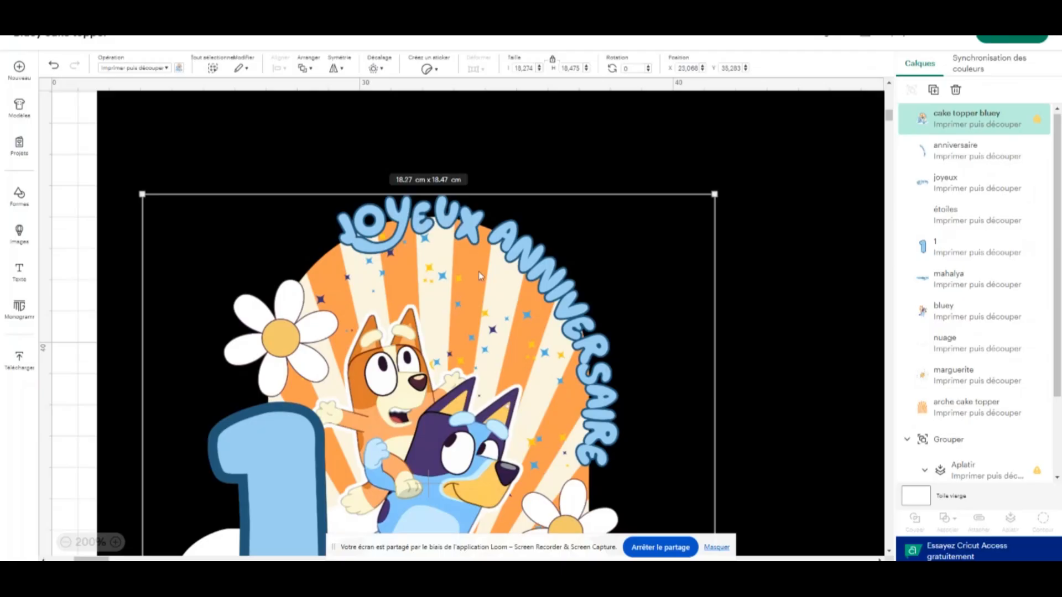
click(115, 542)
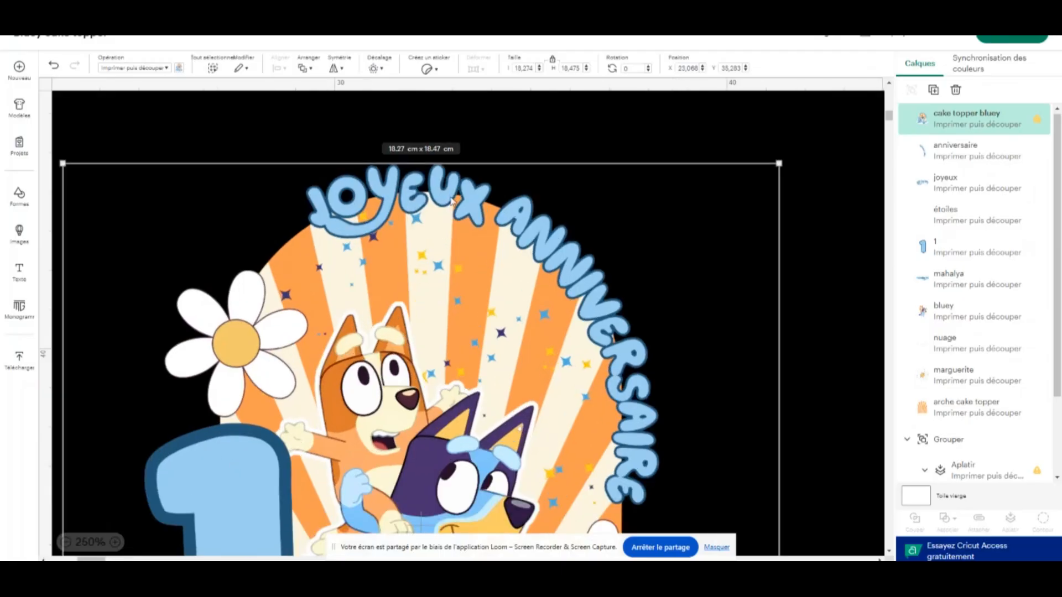
click(64, 543)
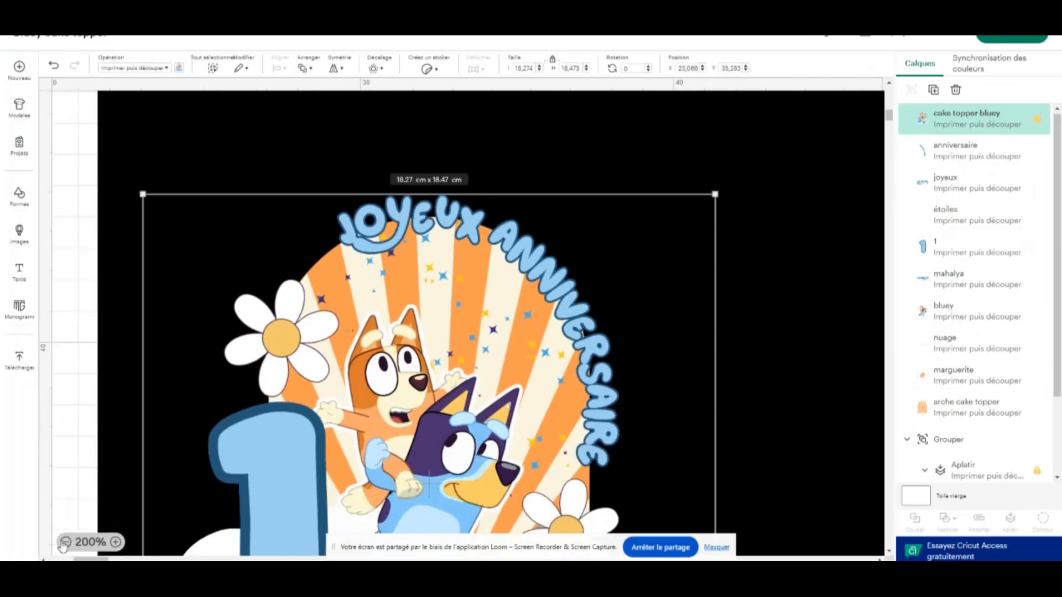
click(64, 543)
click(64, 543)
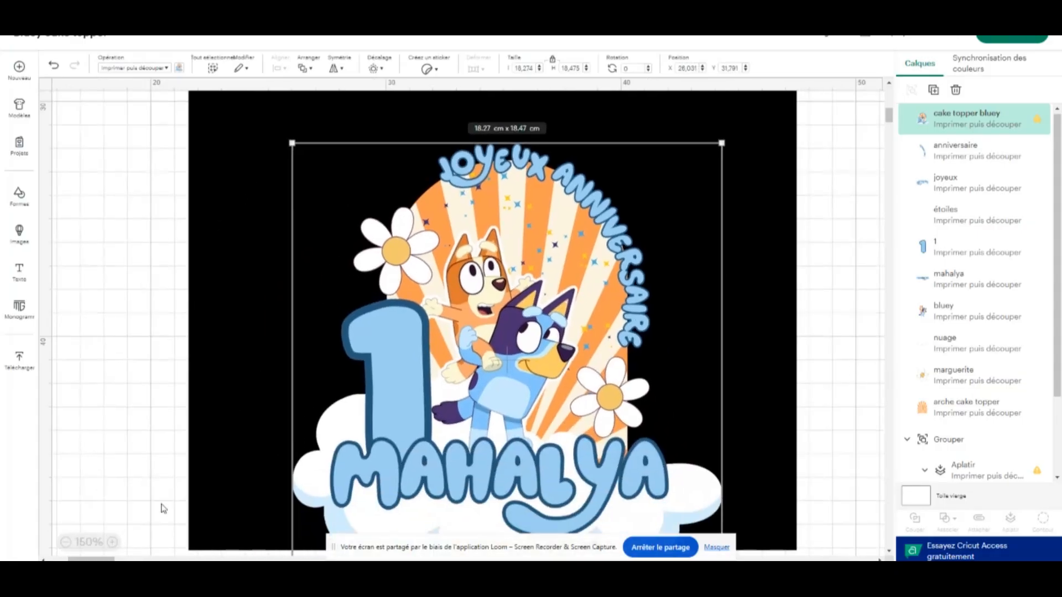
click(64, 543)
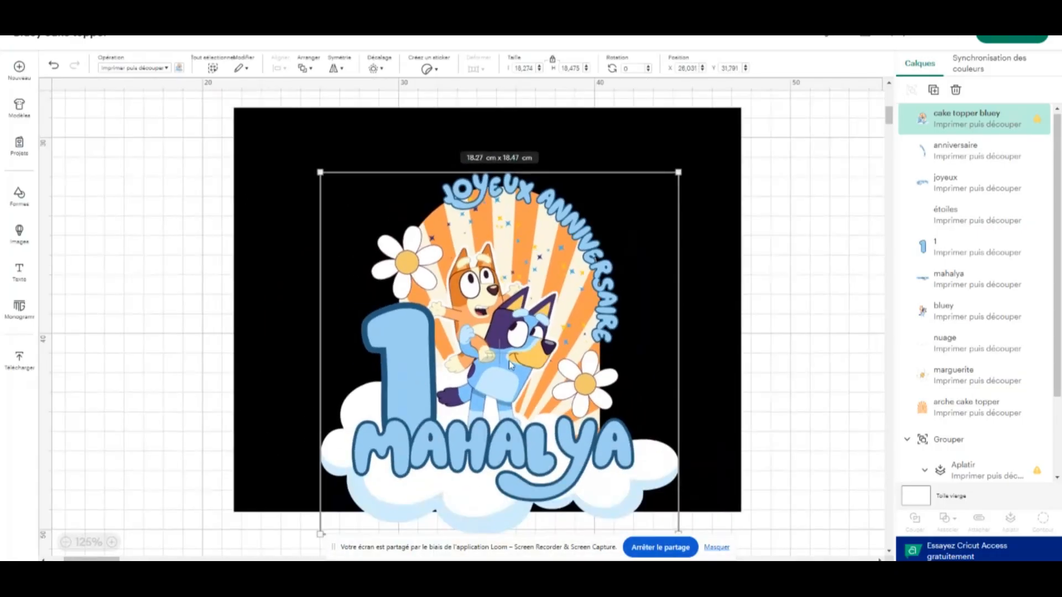
drag(509, 363, 493, 322)
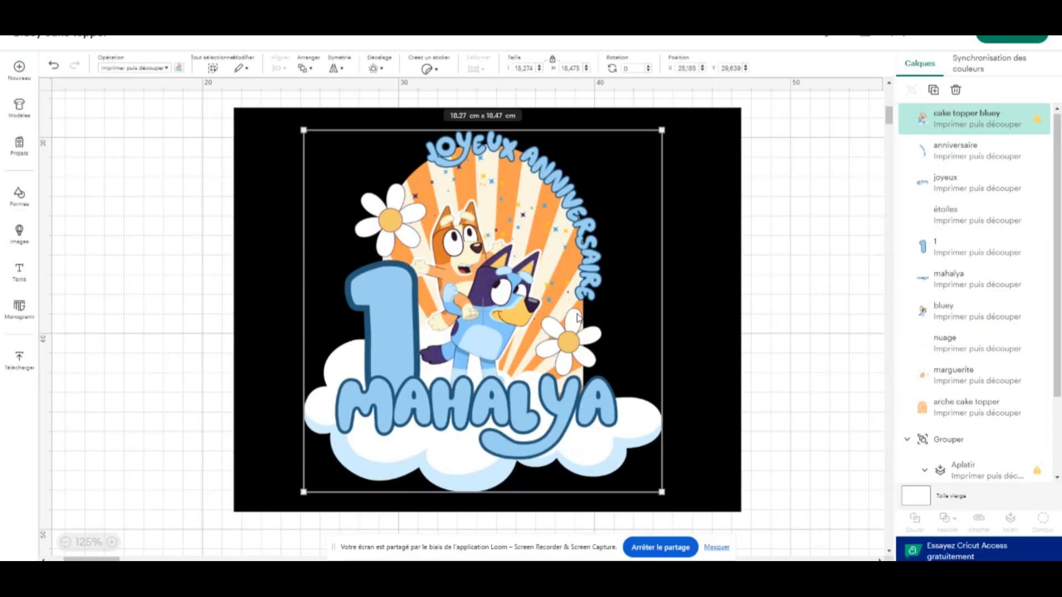
Shift the yellow-outlined topper group to the right, closer to the separate layer images
click(702, 224)
scroll(642, 257, up, 7)
scroll(181, 238, up, 3)
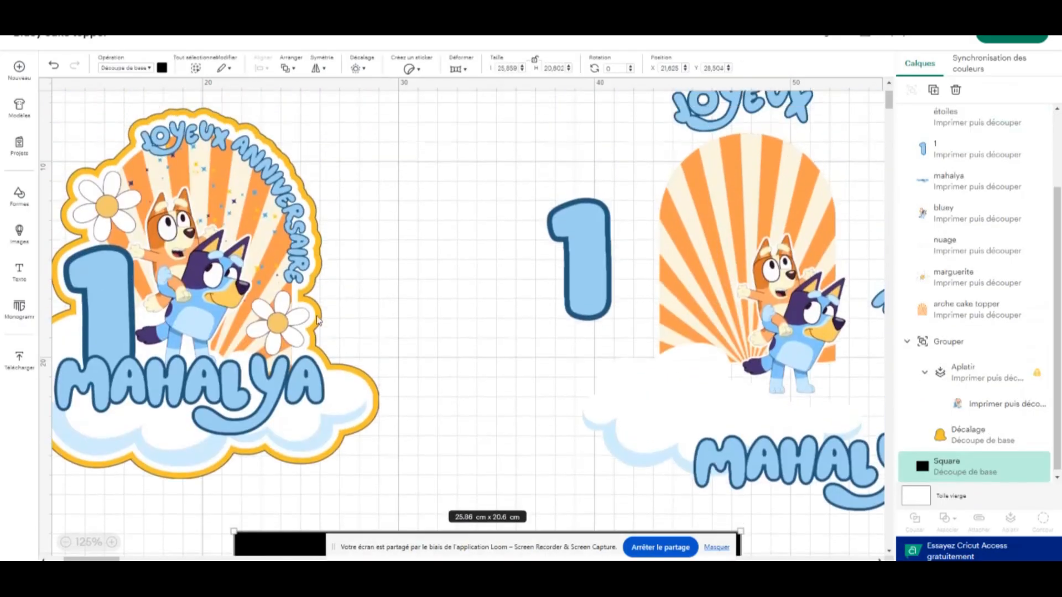
click(219, 156)
drag(220, 156, 318, 160)
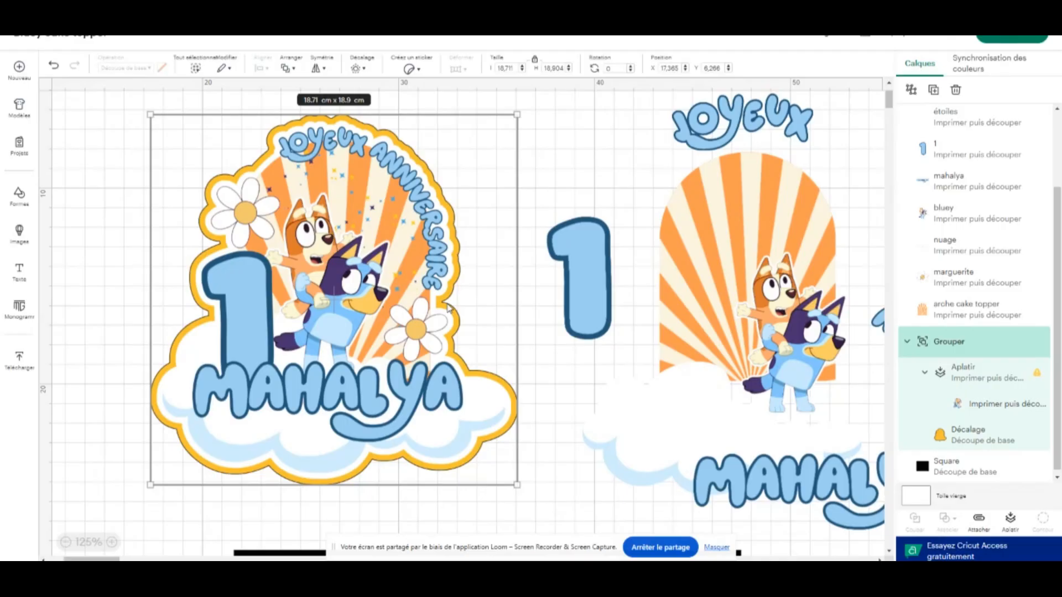
scroll(448, 308, down, 15)
scroll(569, 285, up, 4)
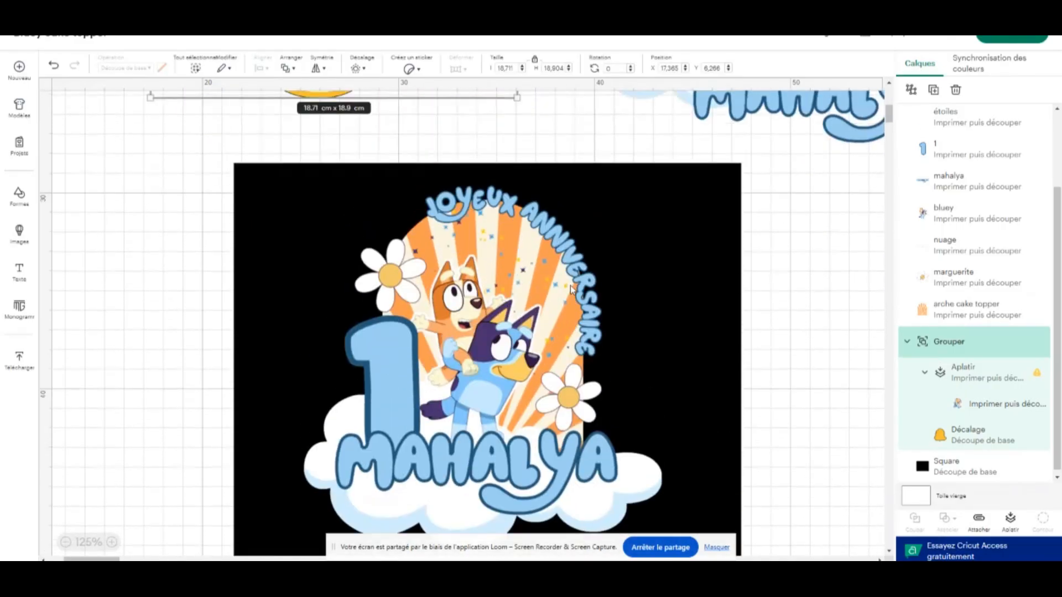
Reposition the complete topper near the centre of the black rectangle, leaving black margin on every side
click(578, 293)
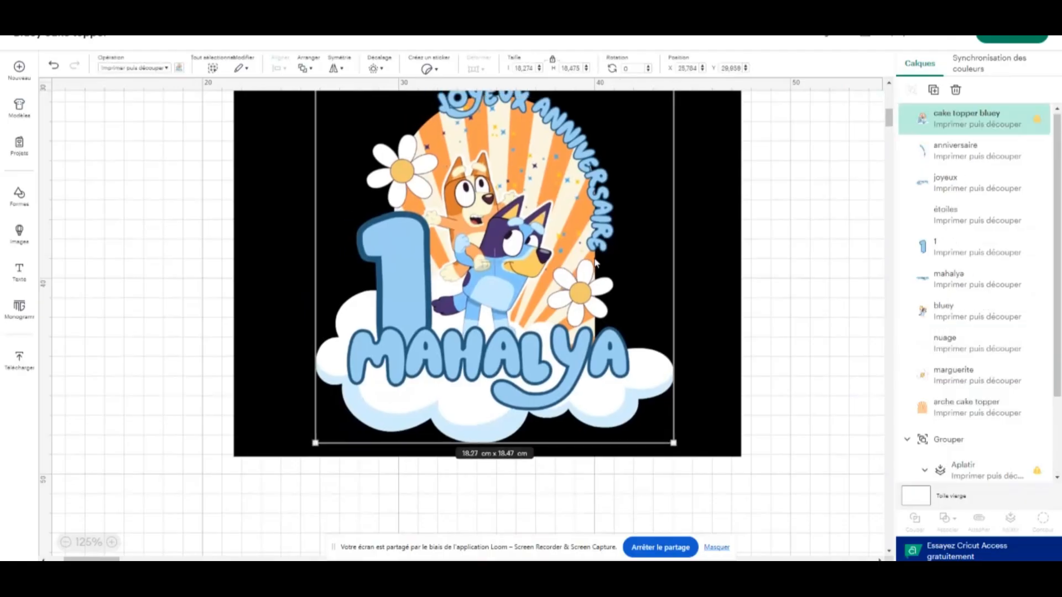
drag(562, 313, 562, 303)
scroll(563, 301, down, 2)
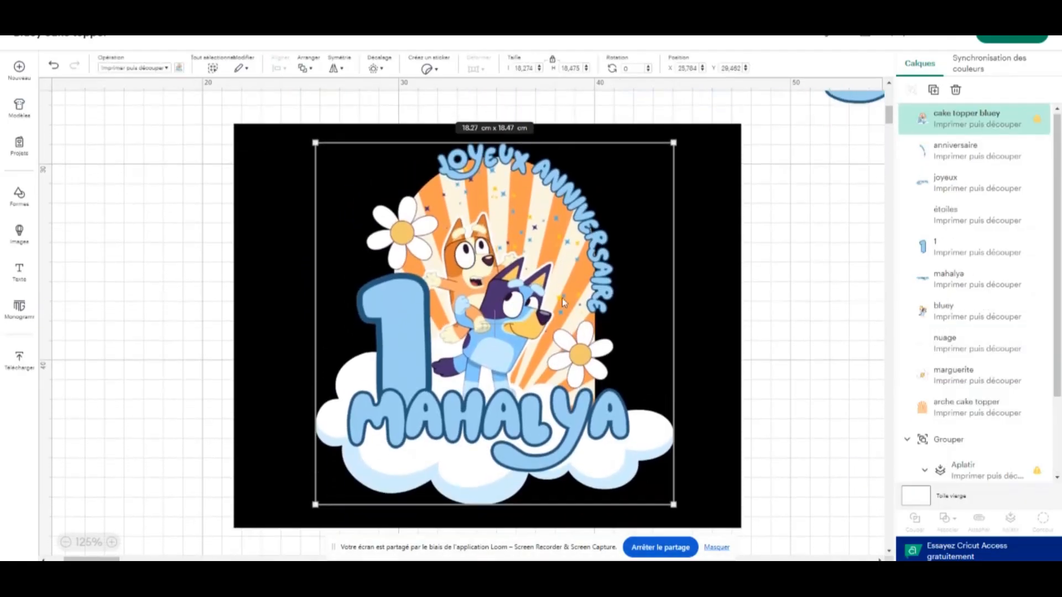
scroll(632, 210, up, 1)
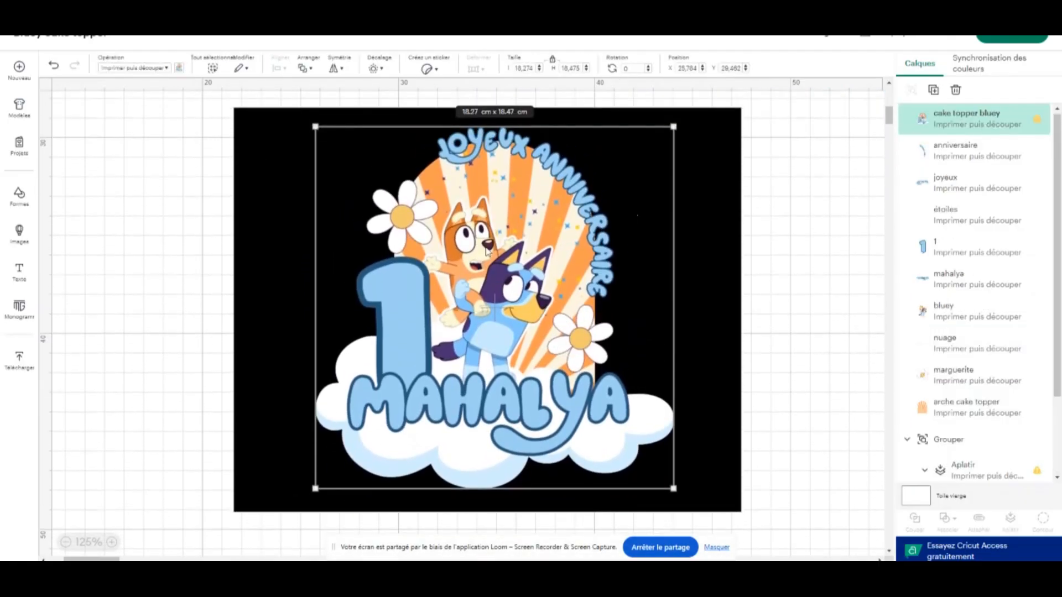
click(706, 176)
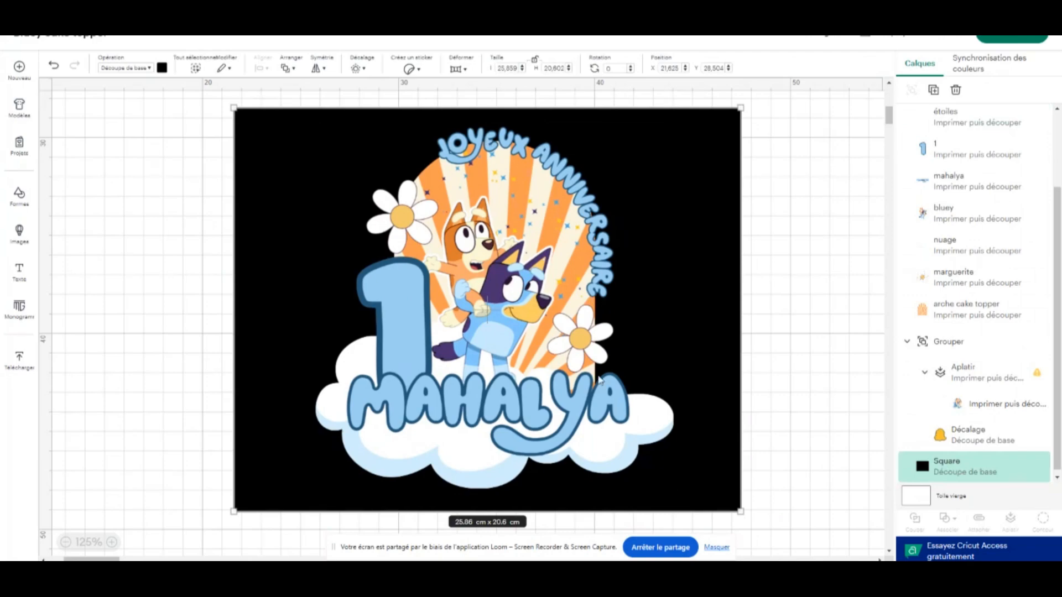
click(514, 313)
drag(507, 304, 498, 303)
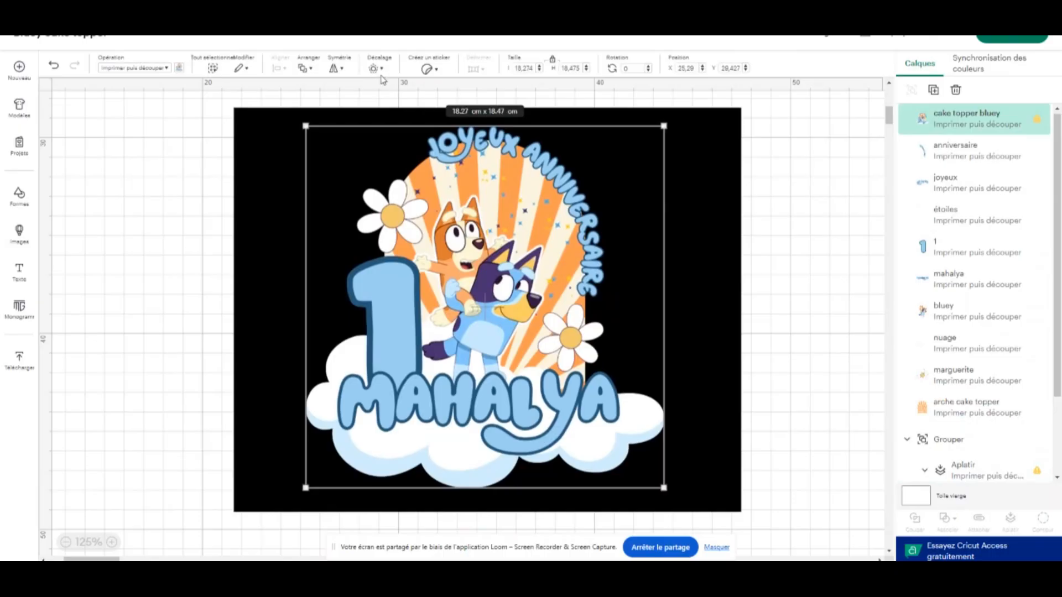
Create a rounded-corner offset of 0.353 cm around the complete topper
click(376, 69)
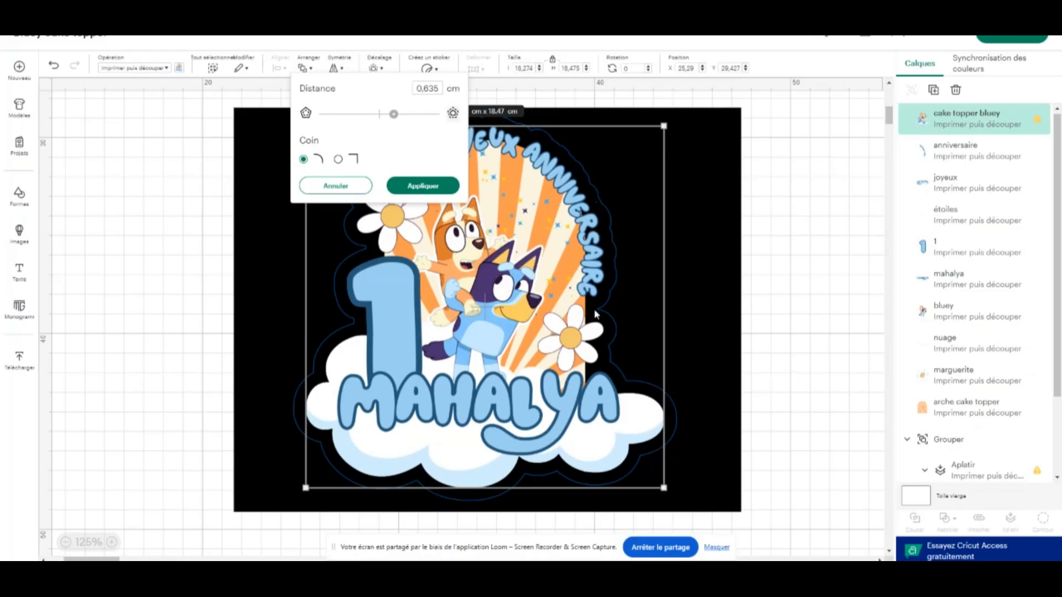
mouse_move(393, 114)
mouse_down()
mouse_move(381, 118)
mouse_move(409, 118)
mouse_up()
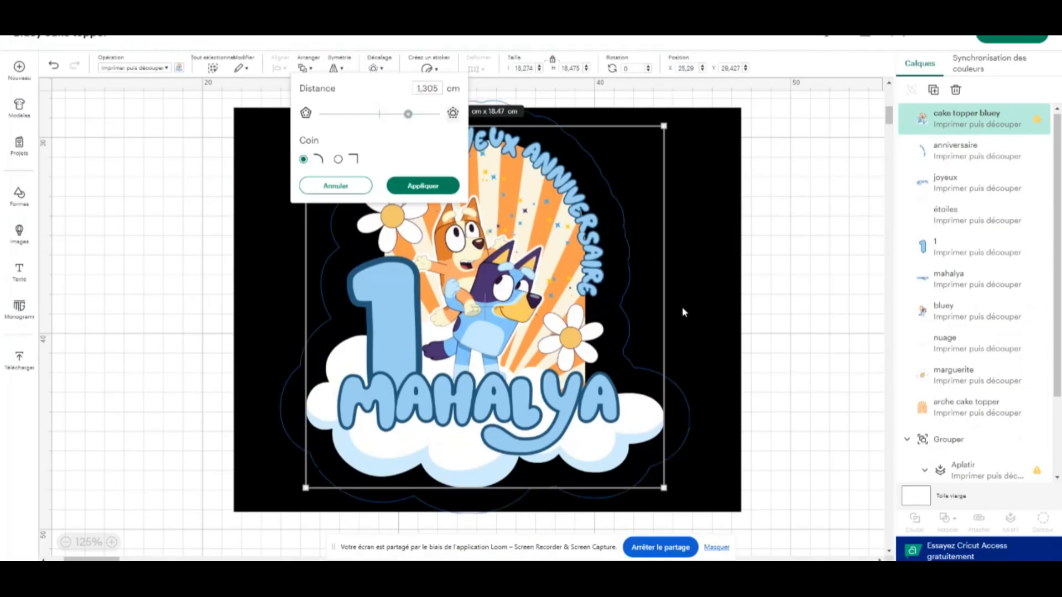
drag(407, 114, 386, 115)
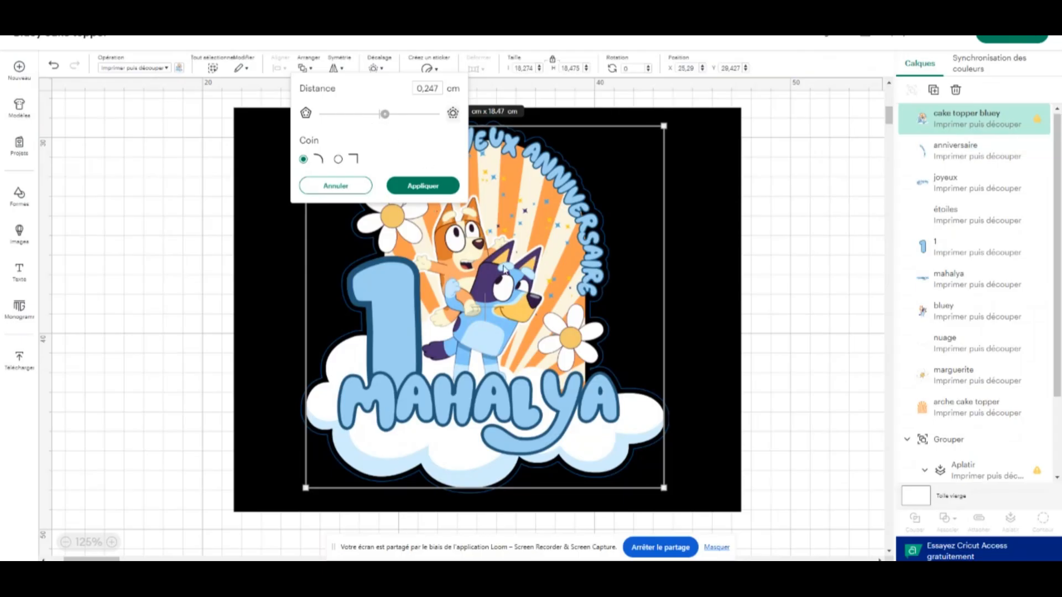
click(387, 115)
click(387, 115)
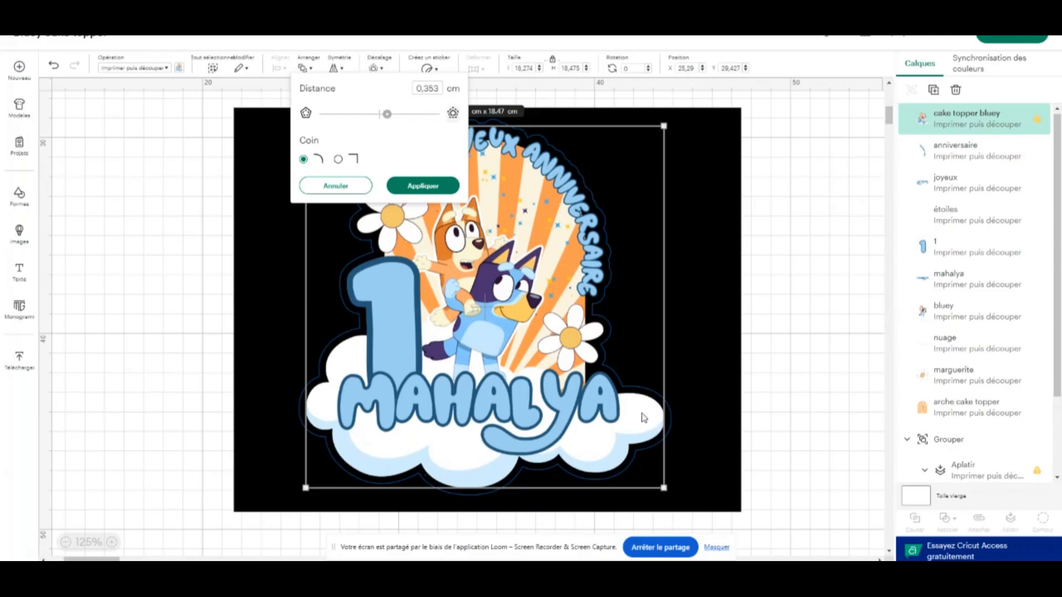
click(438, 186)
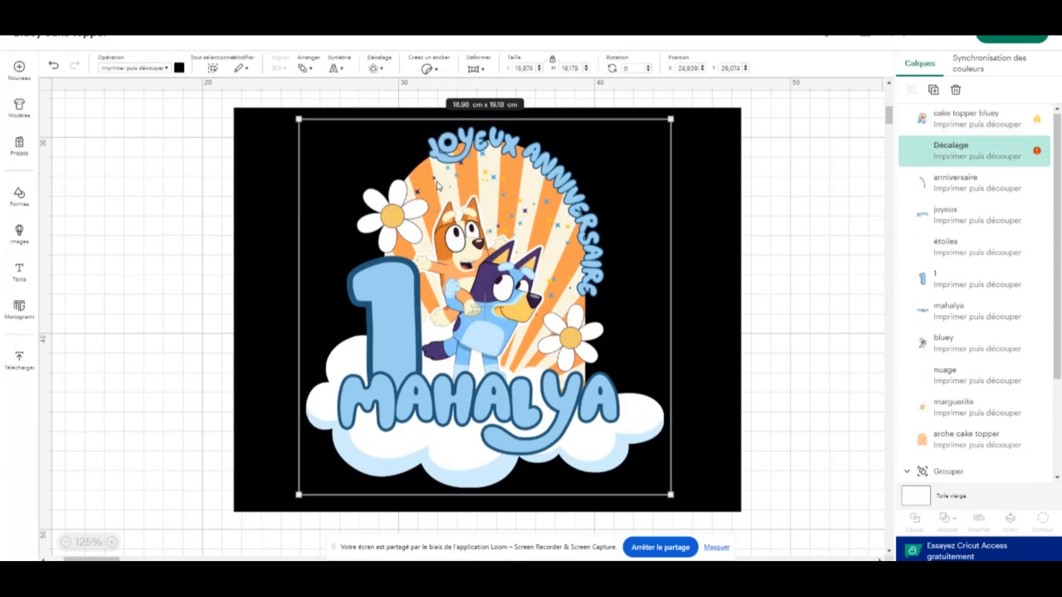
Delete the black backing rectangle behind the topper
click(713, 143)
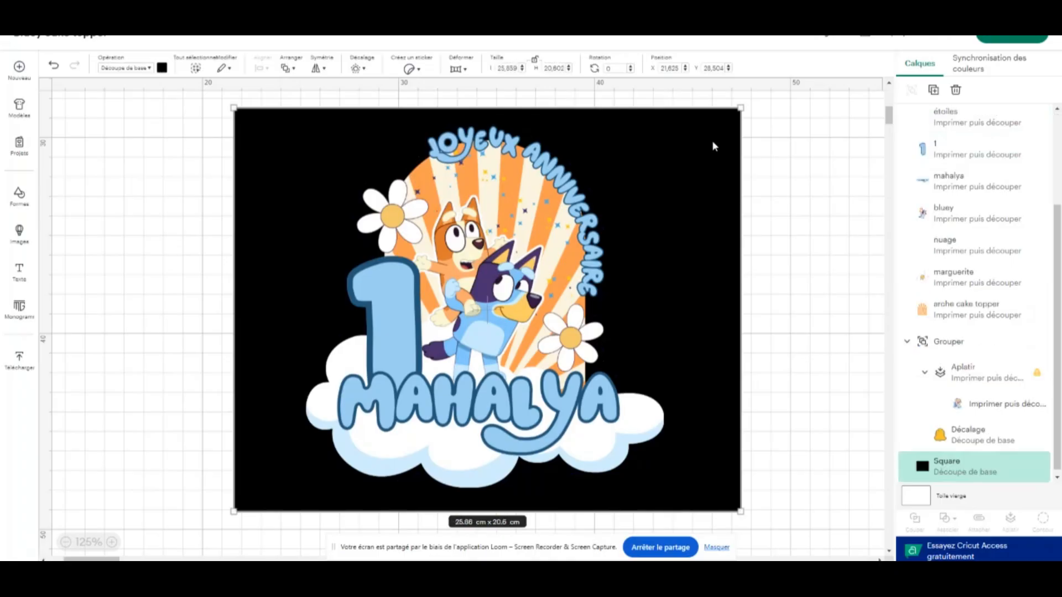
key(Delete)
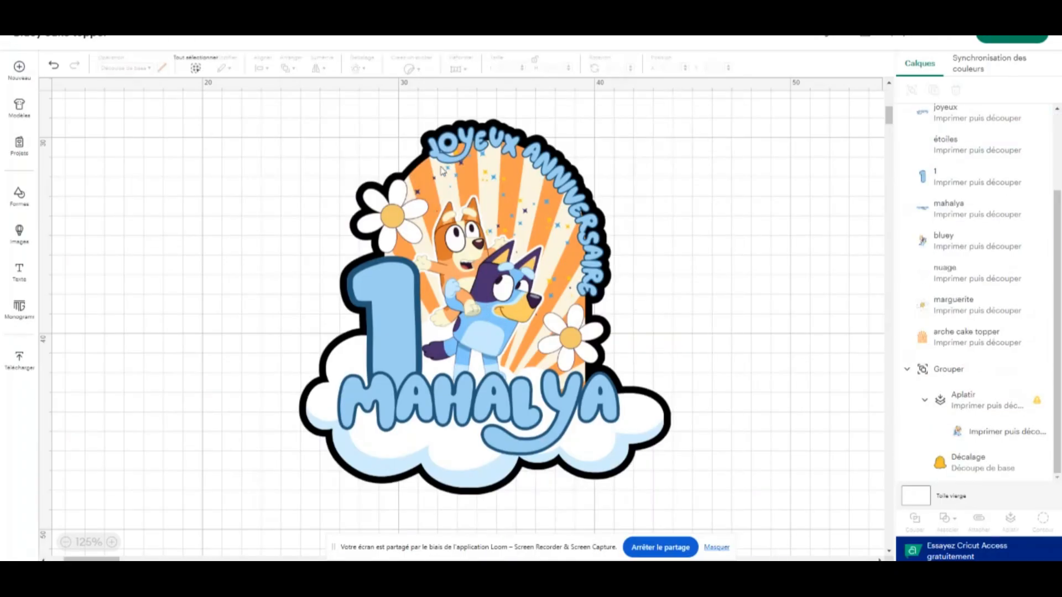
Try purple, blue, yellow and white on the black offset layer, and settle on light orange as its print colour
scroll(934, 260, up, 4)
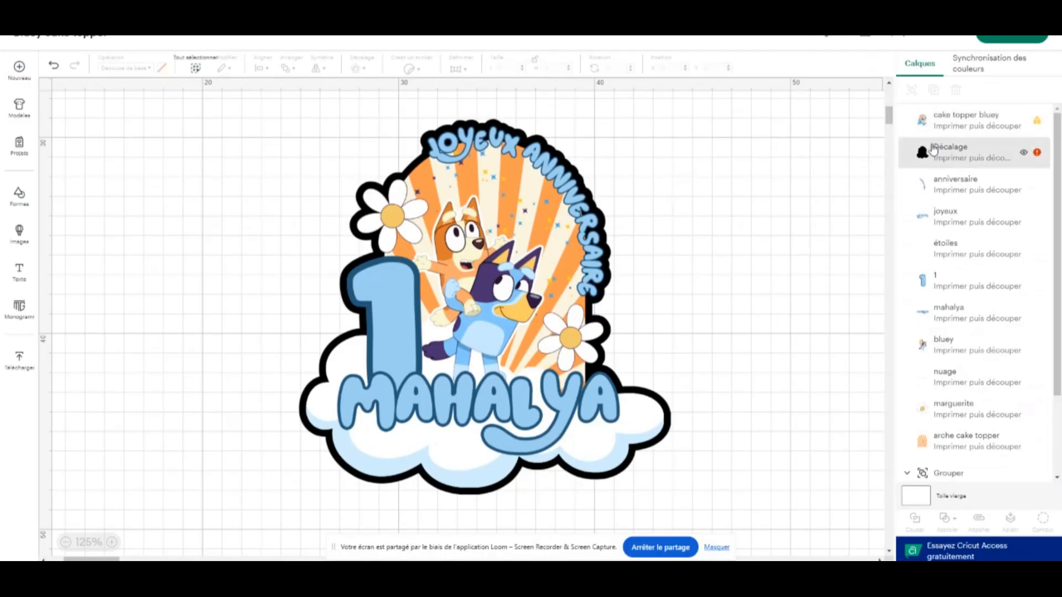
click(933, 151)
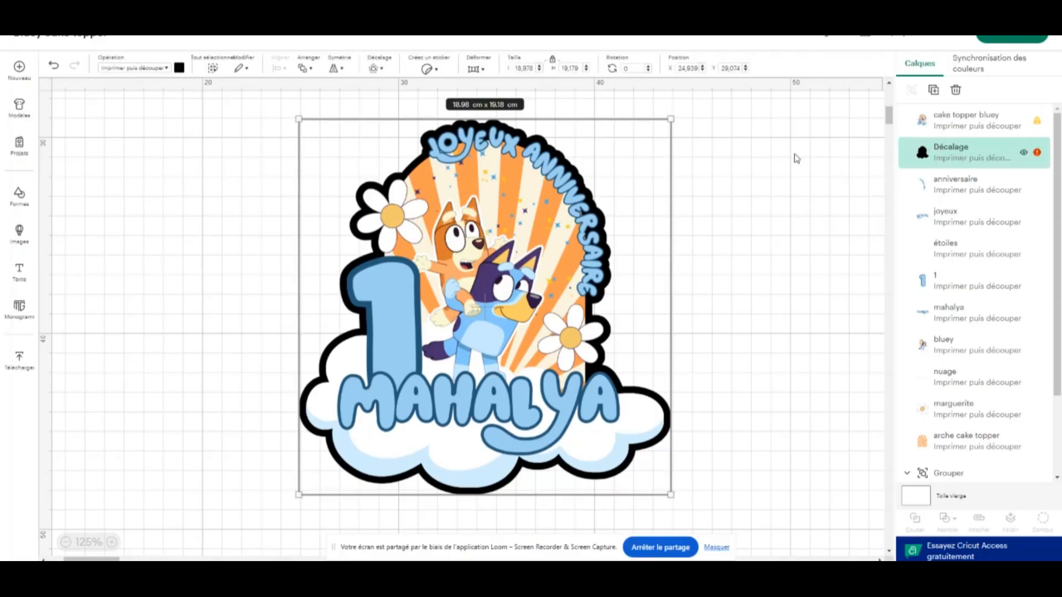
click(179, 67)
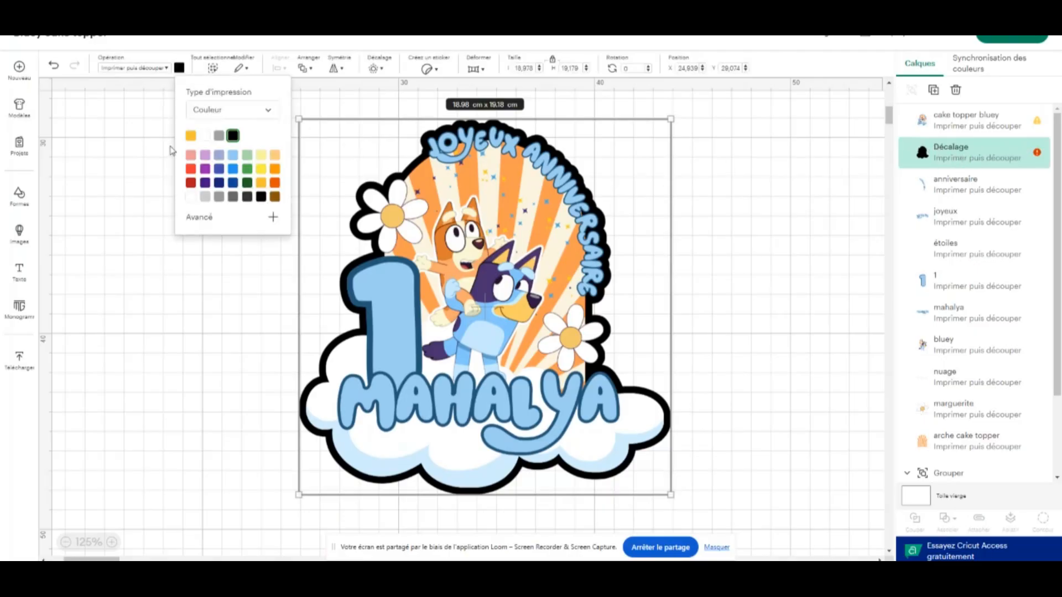
click(205, 157)
click(233, 183)
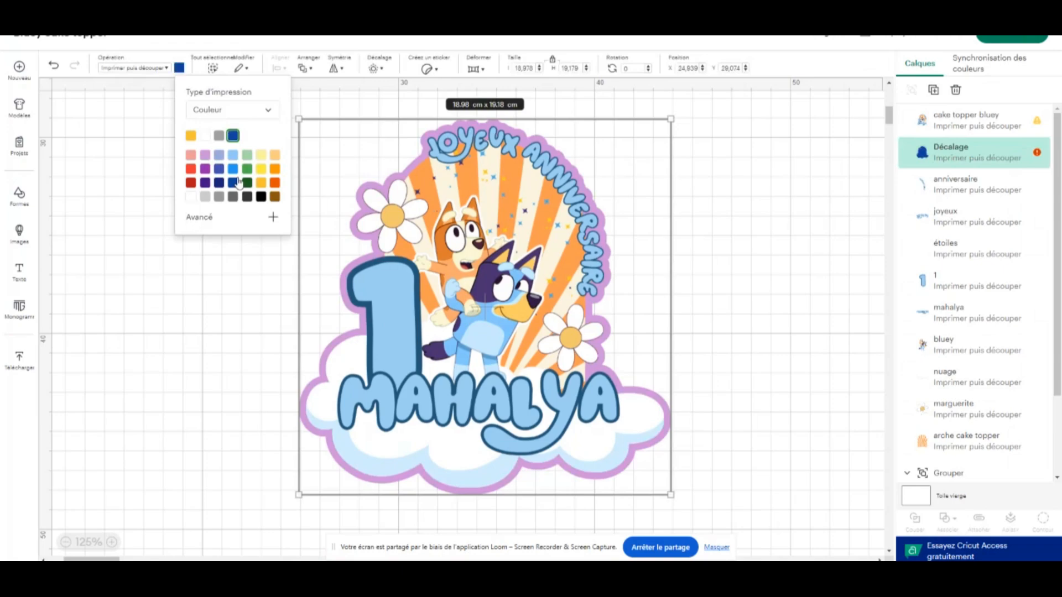
click(232, 172)
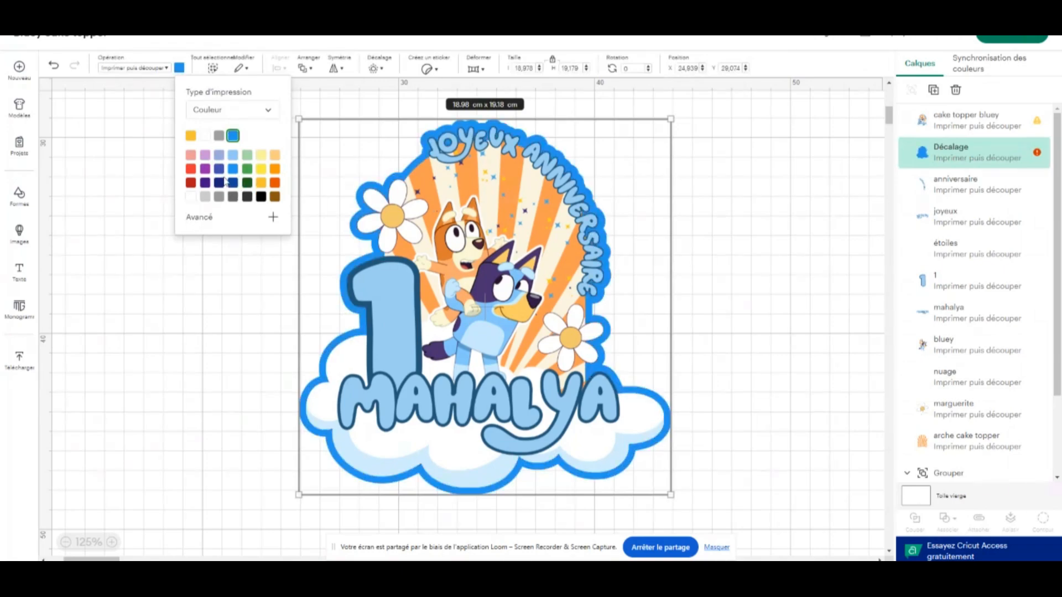
click(205, 157)
click(261, 182)
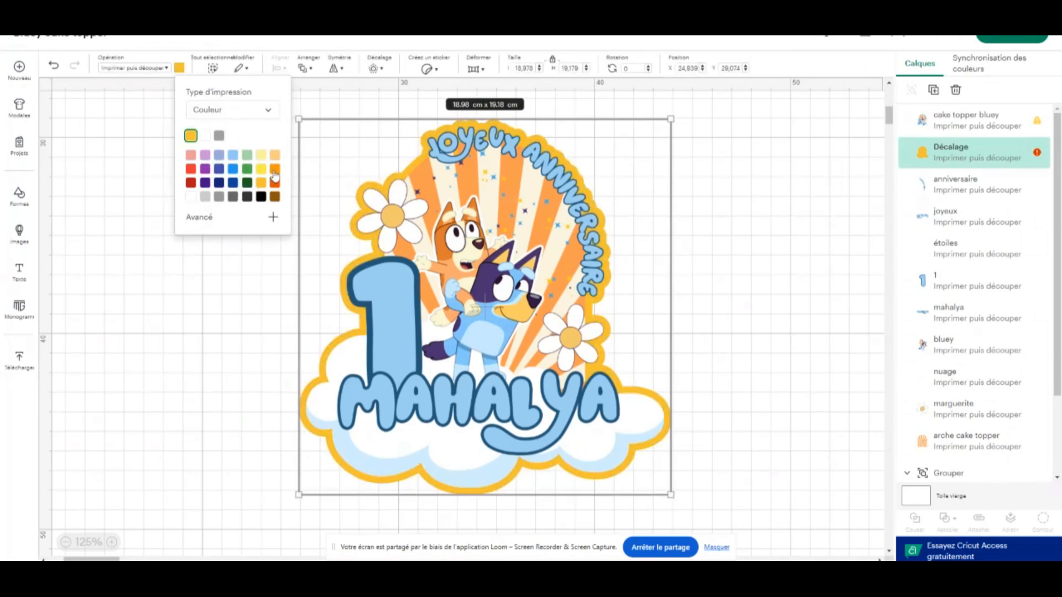
click(206, 135)
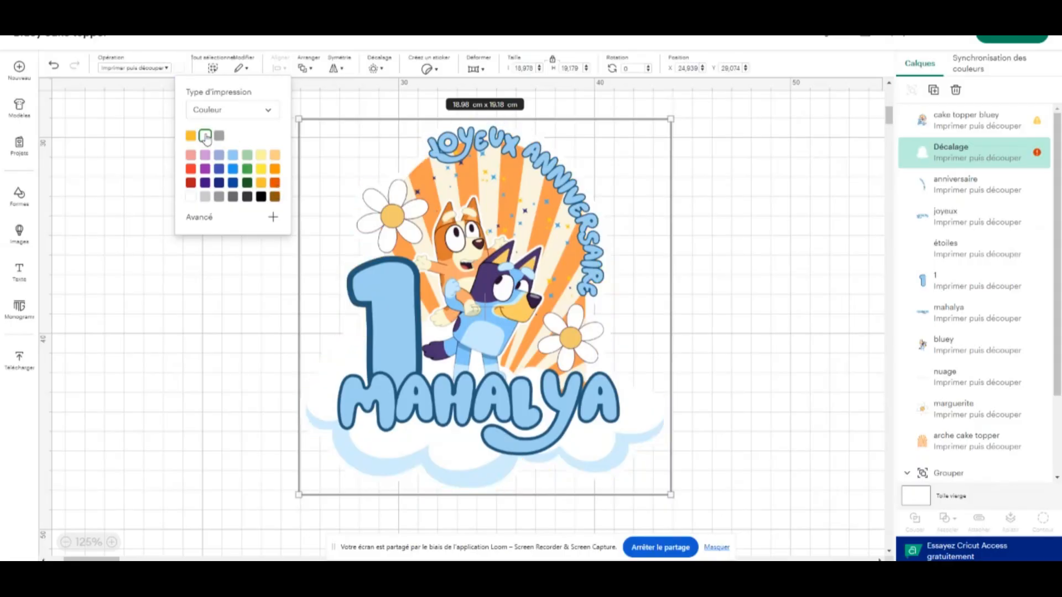
click(232, 157)
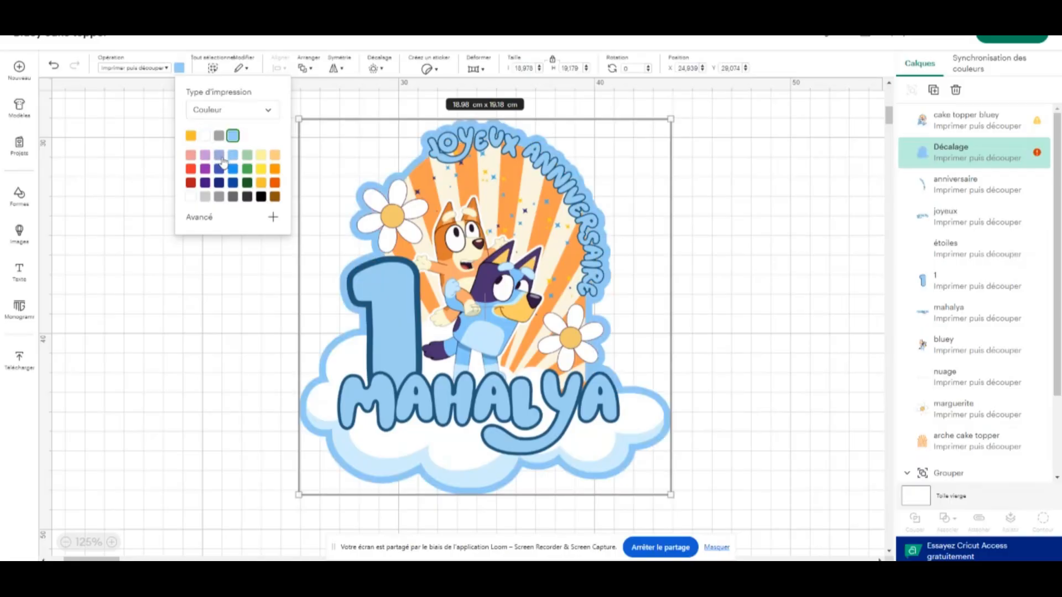
click(219, 156)
click(277, 158)
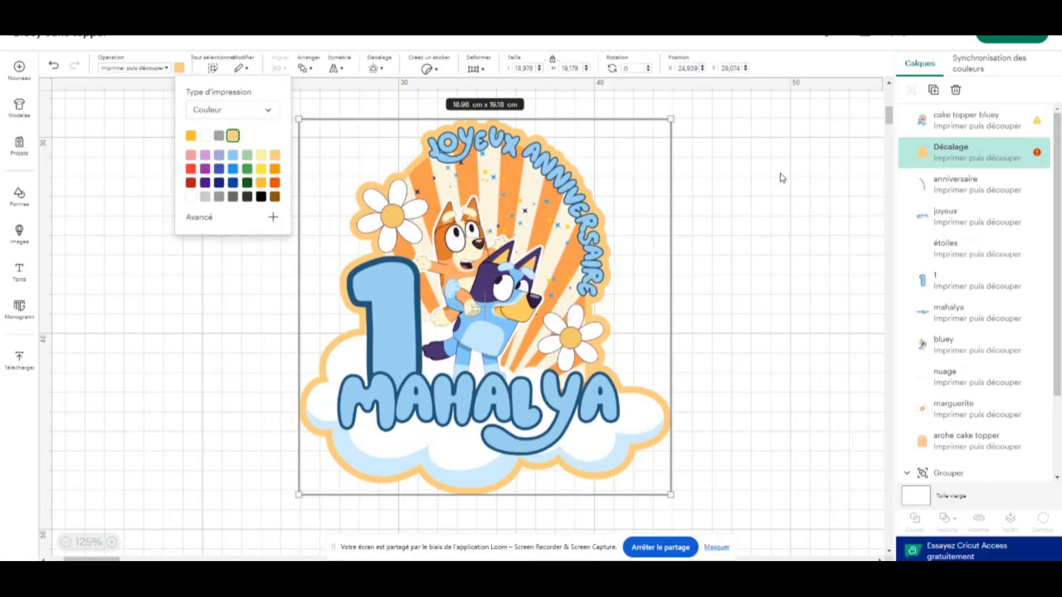
click(762, 177)
Flatten the complete topper and its light orange offset into one print-then-cut layer, and move it slightly down and right
drag(713, 145, 232, 419)
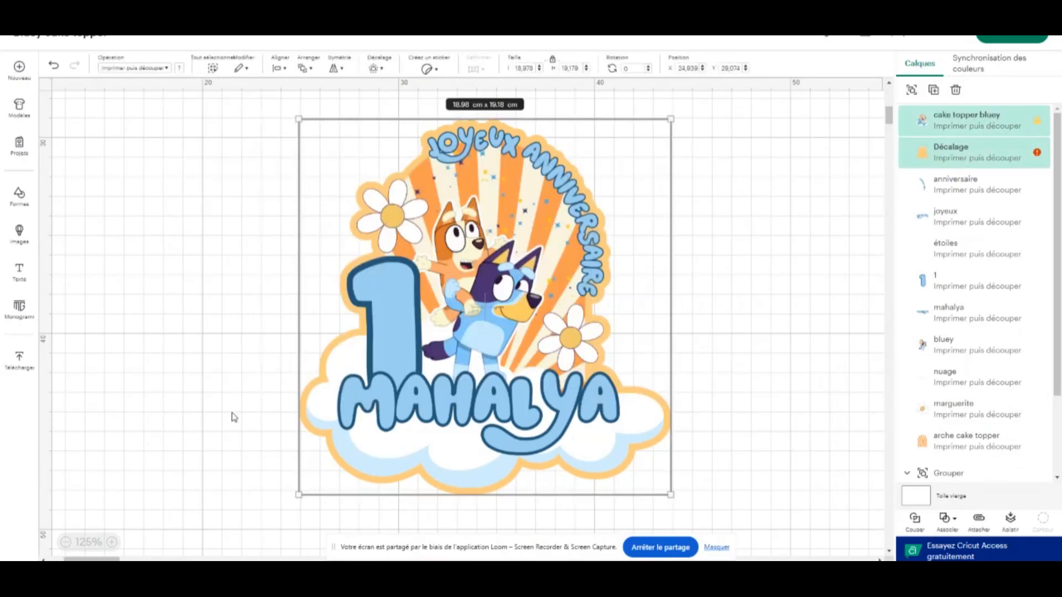
click(1010, 528)
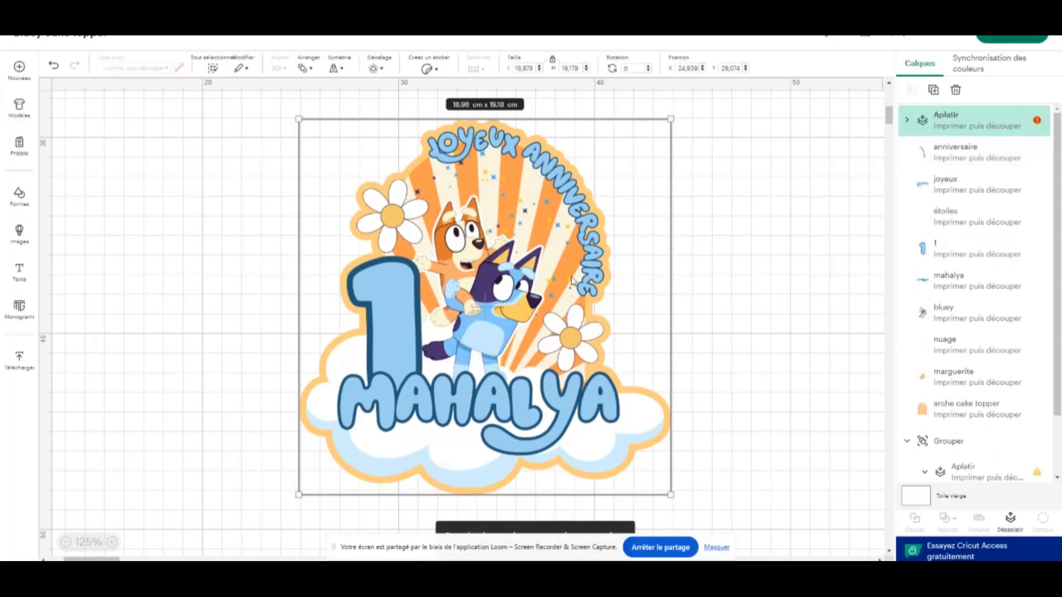
drag(574, 318, 608, 352)
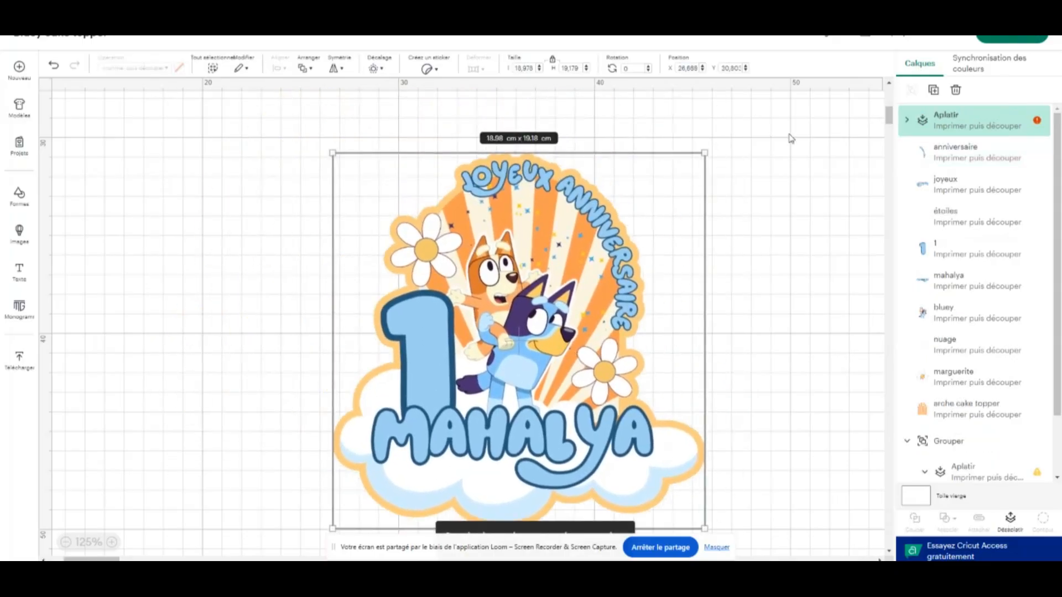
Resize the flattened topper to the suggested maximum for A4 paper, about 18.27 x 18.47 cm, and shift it slightly up and left
click(1037, 122)
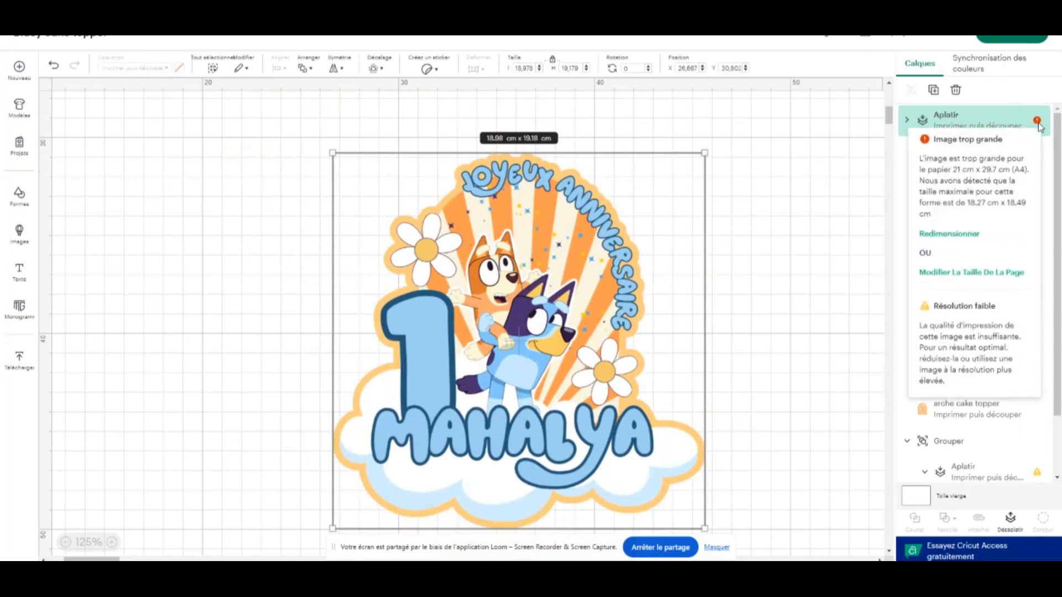
click(945, 237)
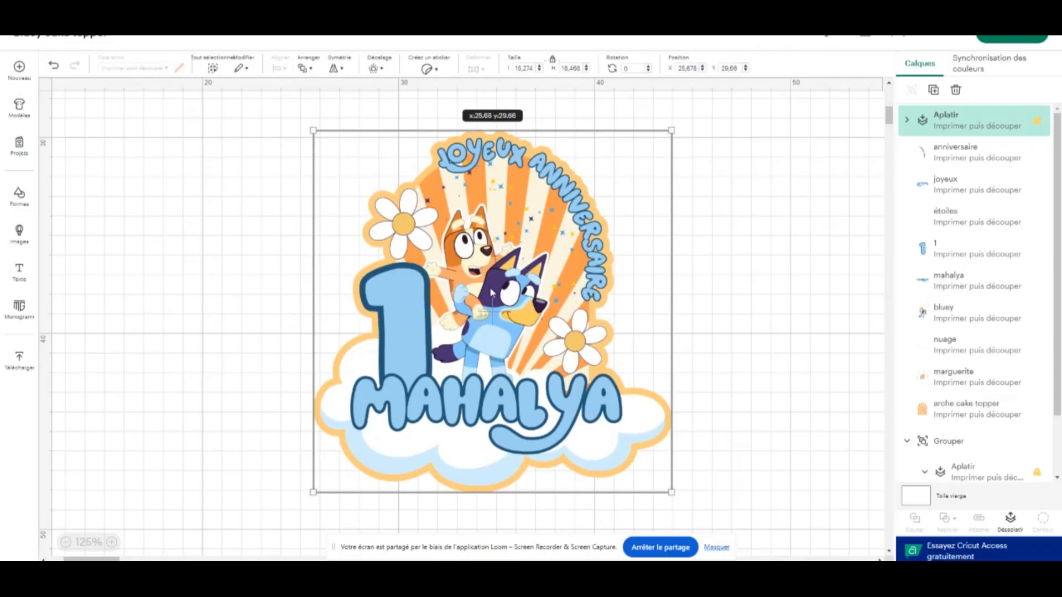
drag(529, 277, 518, 266)
click(694, 264)
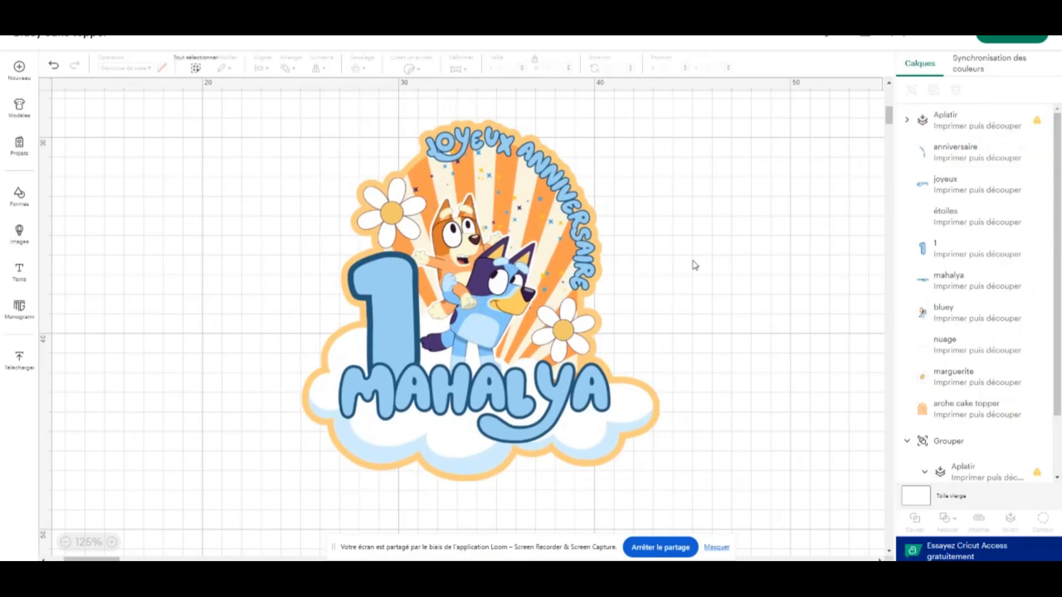
Reposition the resized topper in an empty area of the canvas, at about X 26.35 and Y 31.78
scroll(629, 239, up, 5)
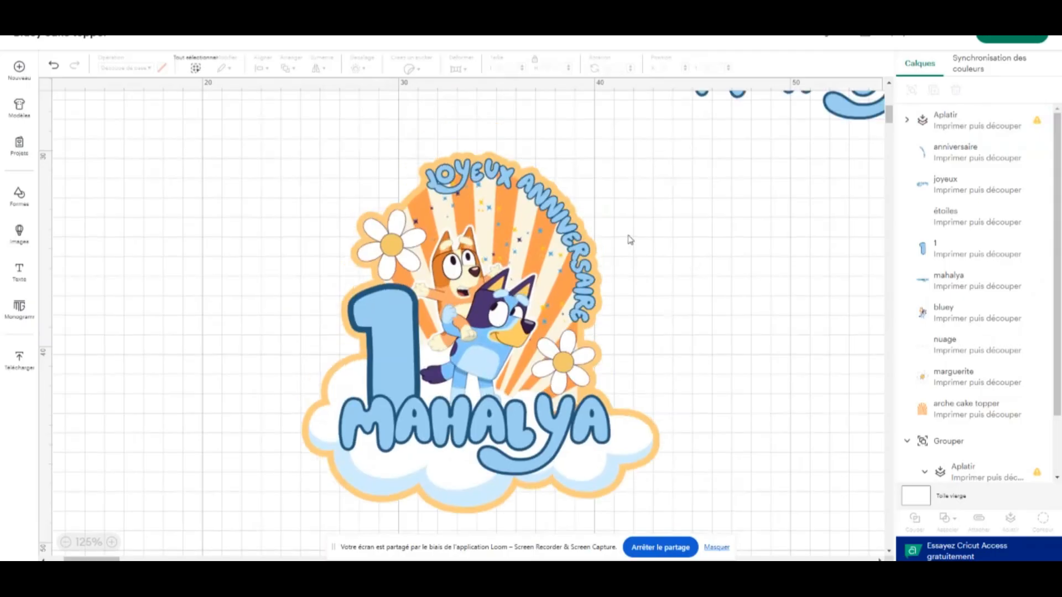
scroll(630, 240, down, 5)
scroll(630, 238, down, 1)
drag(553, 219, 569, 258)
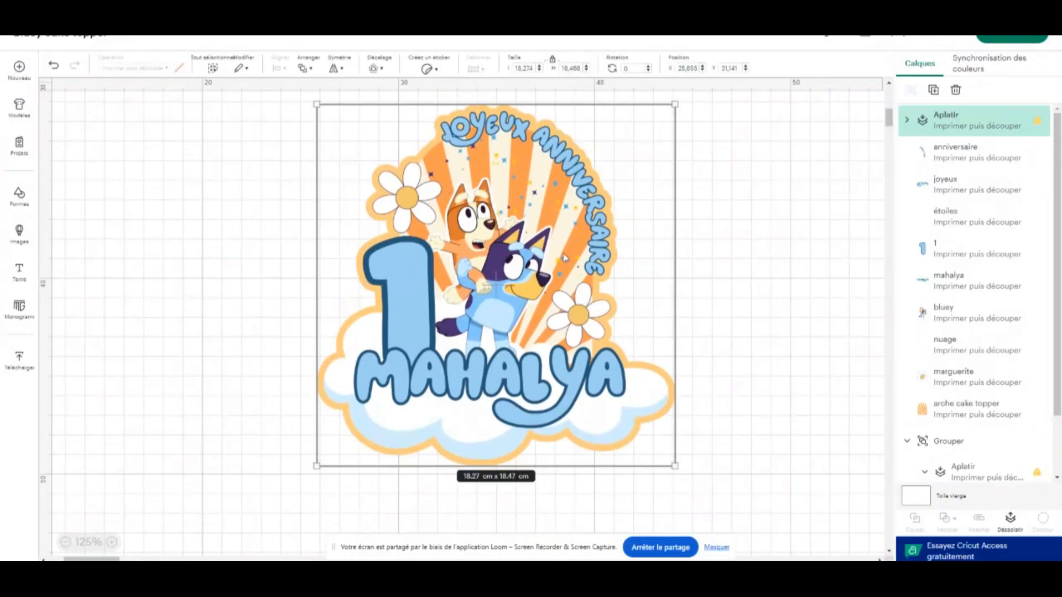
click(751, 221)
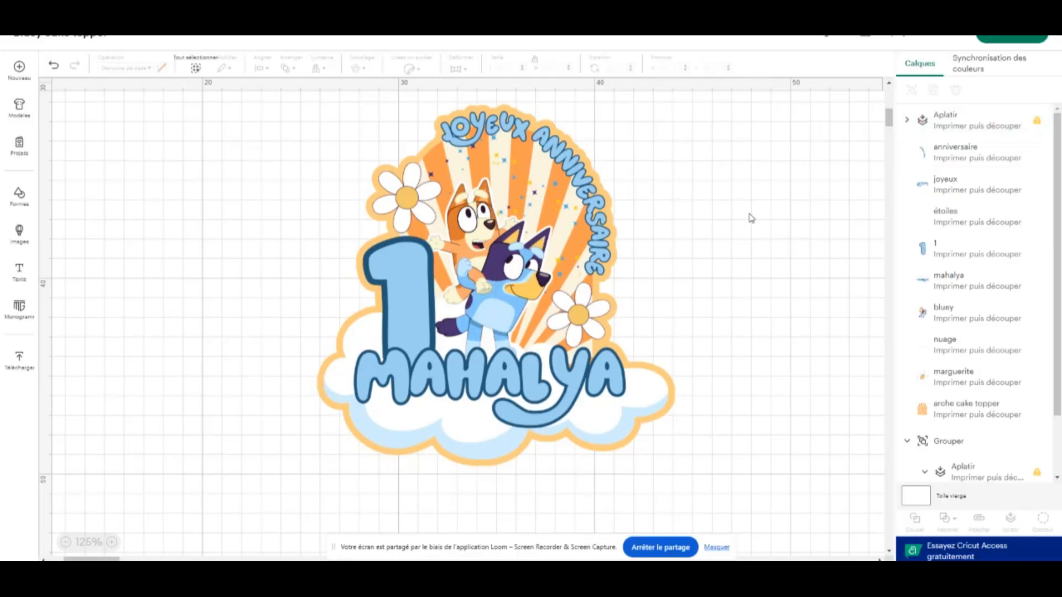
drag(538, 212, 527, 233)
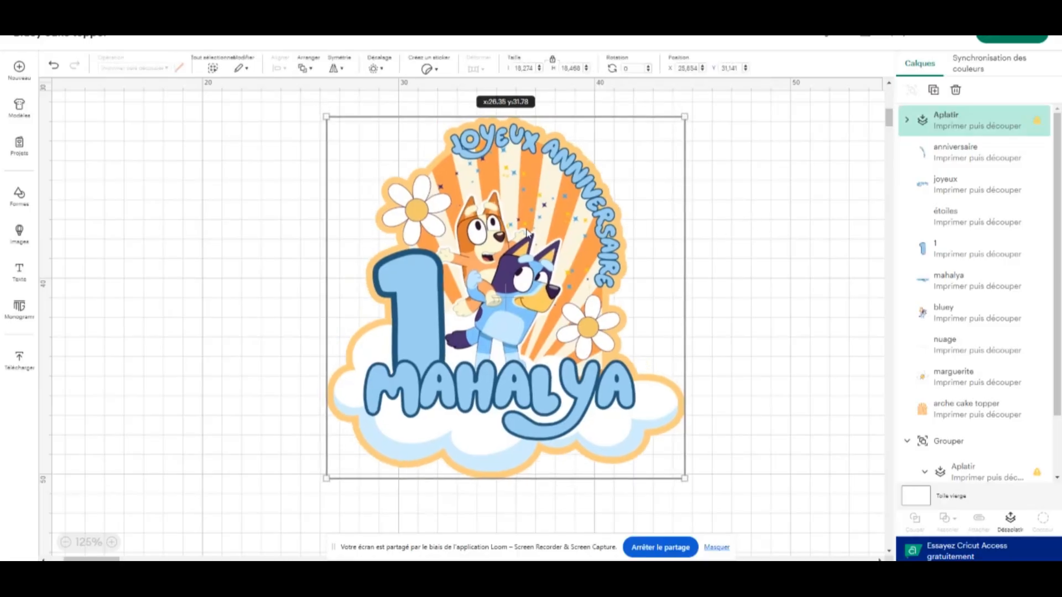
click(749, 202)
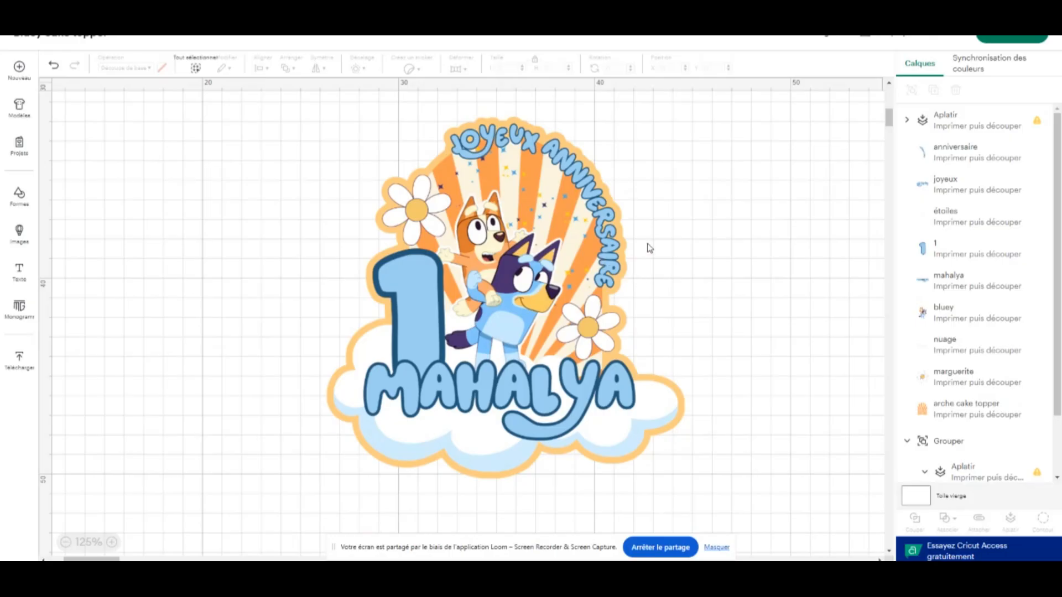
Create a welded, rounded-corner offset of 0.353 cm around the flattened topper
click(592, 217)
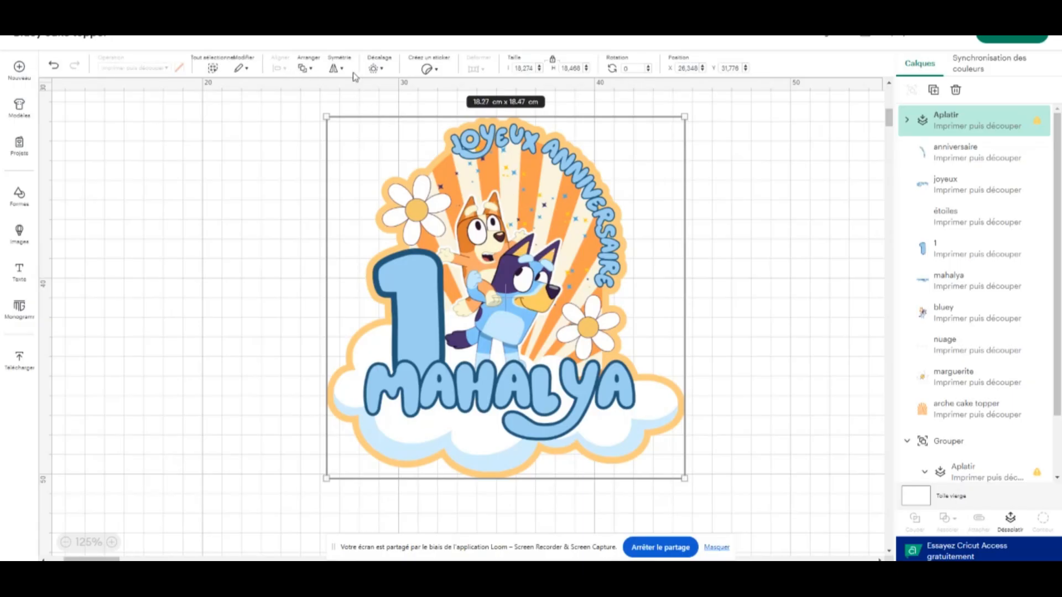
click(374, 68)
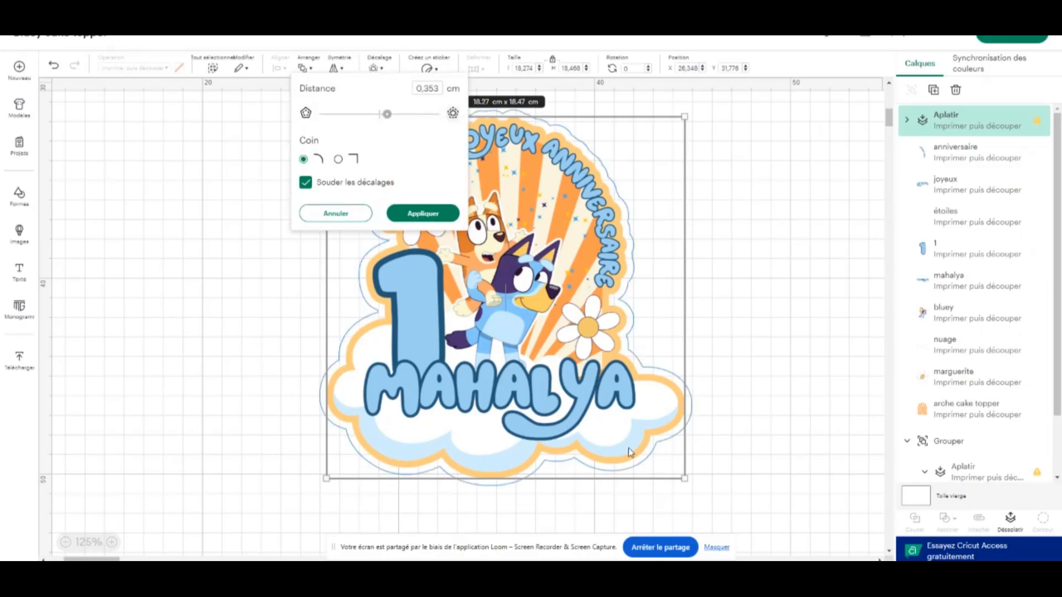
click(433, 216)
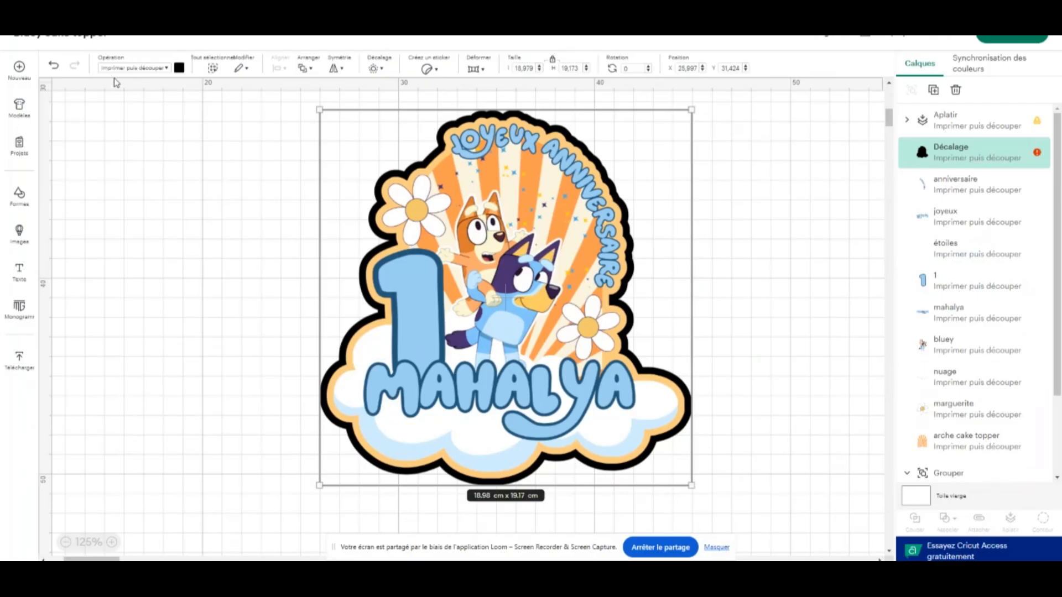
Change the outer black offset's operation from print then cut to a basic cut
click(165, 69)
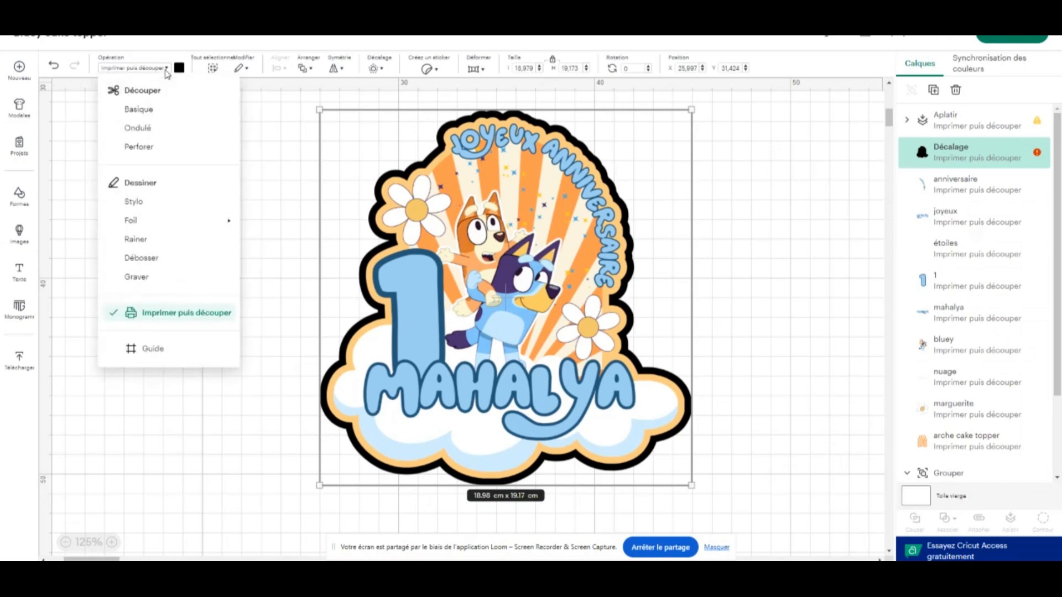
click(139, 109)
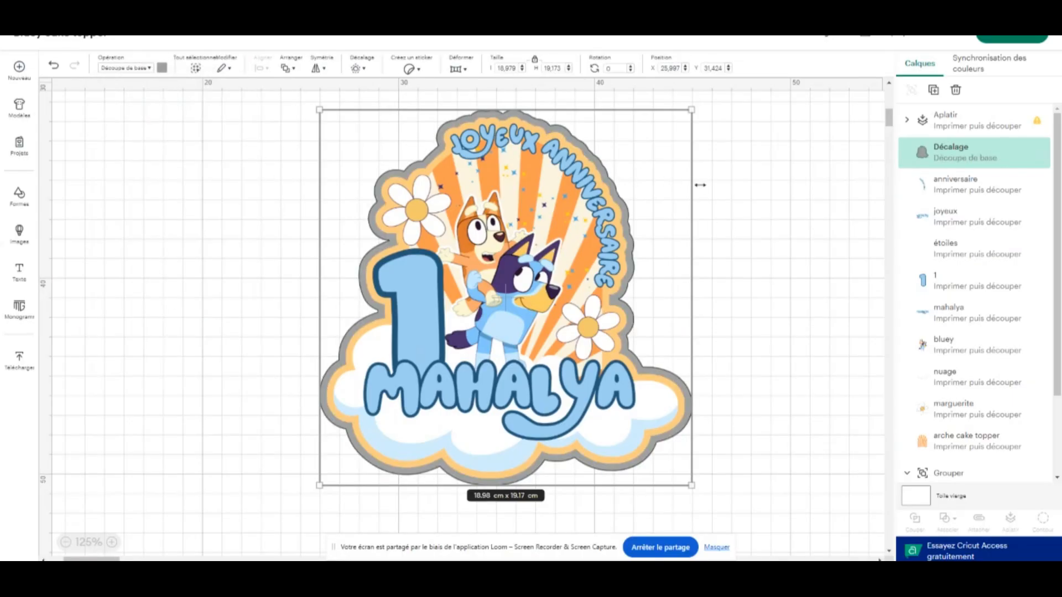
click(739, 177)
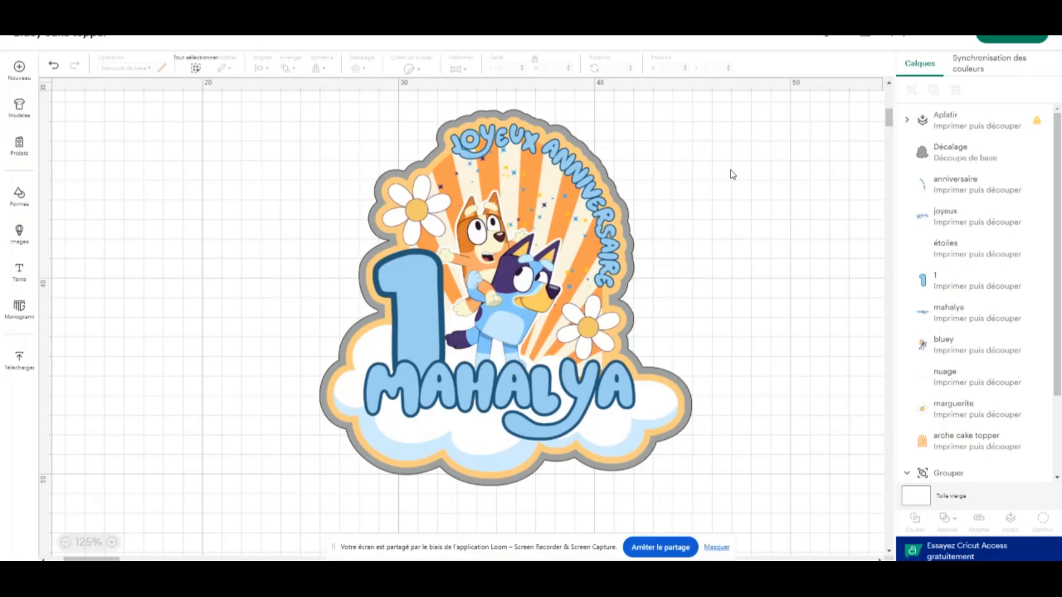
Recolour the outer offset from the palette and refine it to a custom golden orange in the advanced colour options
click(952, 156)
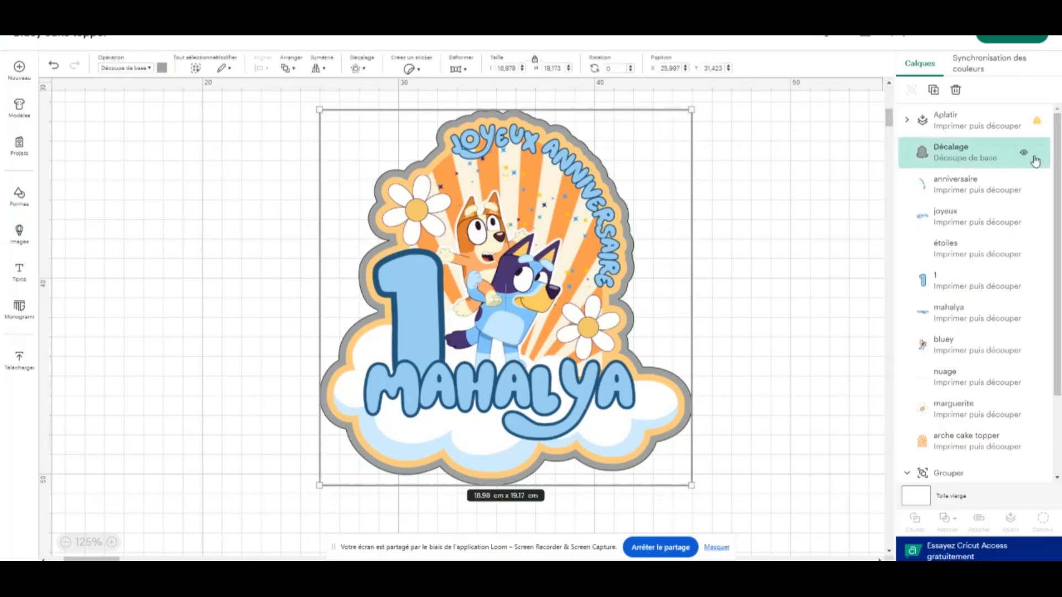
click(162, 67)
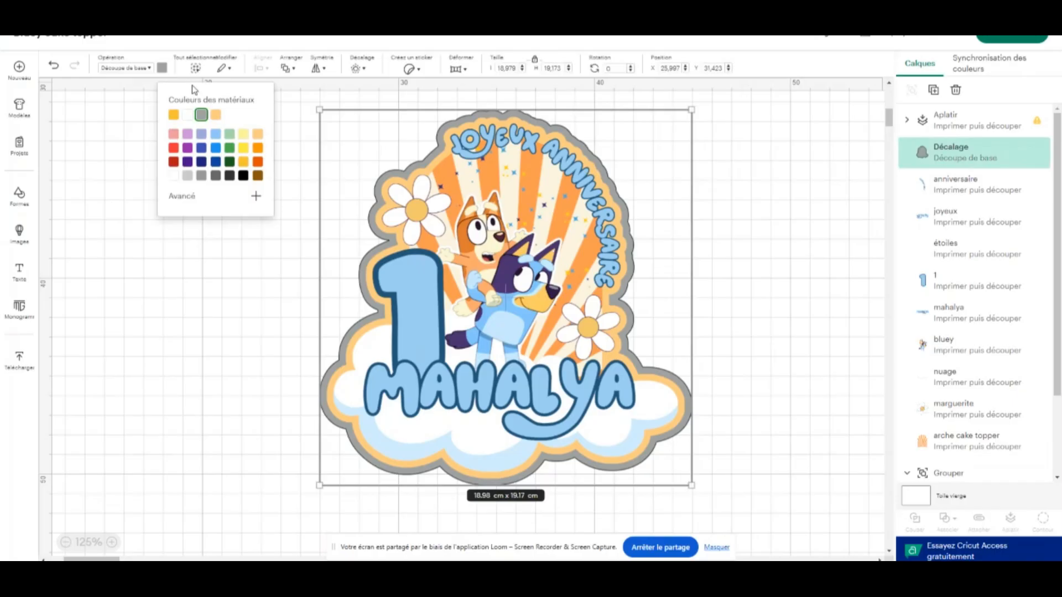
click(257, 176)
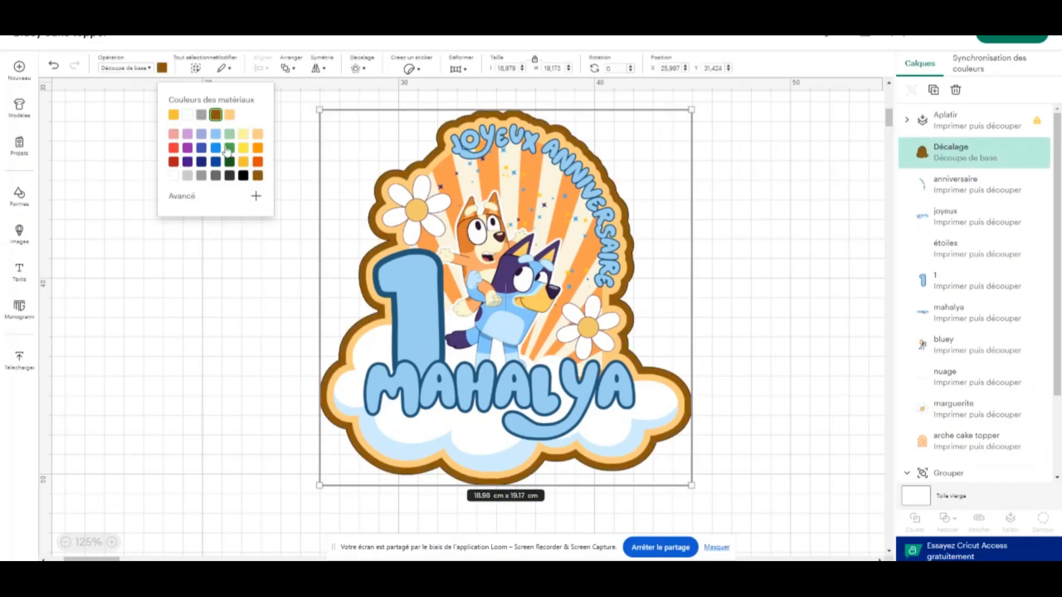
click(162, 71)
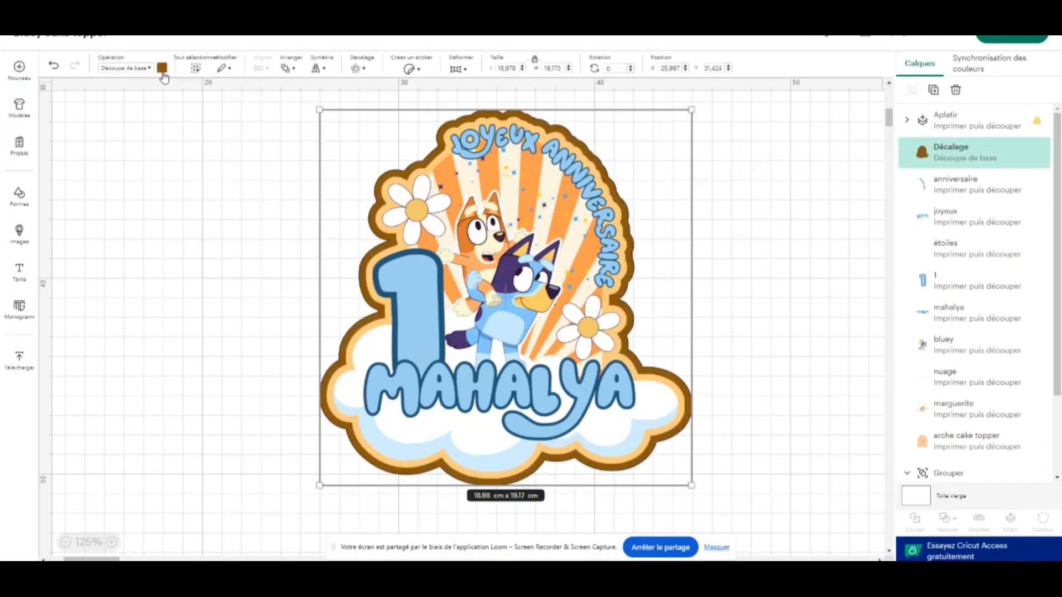
click(162, 71)
click(254, 197)
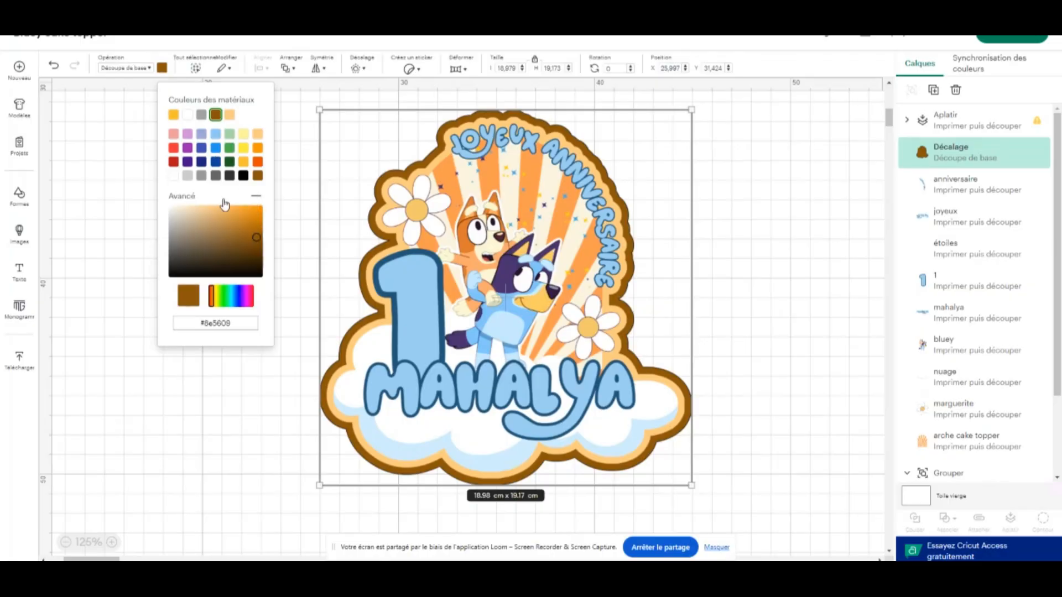
drag(224, 204, 262, 215)
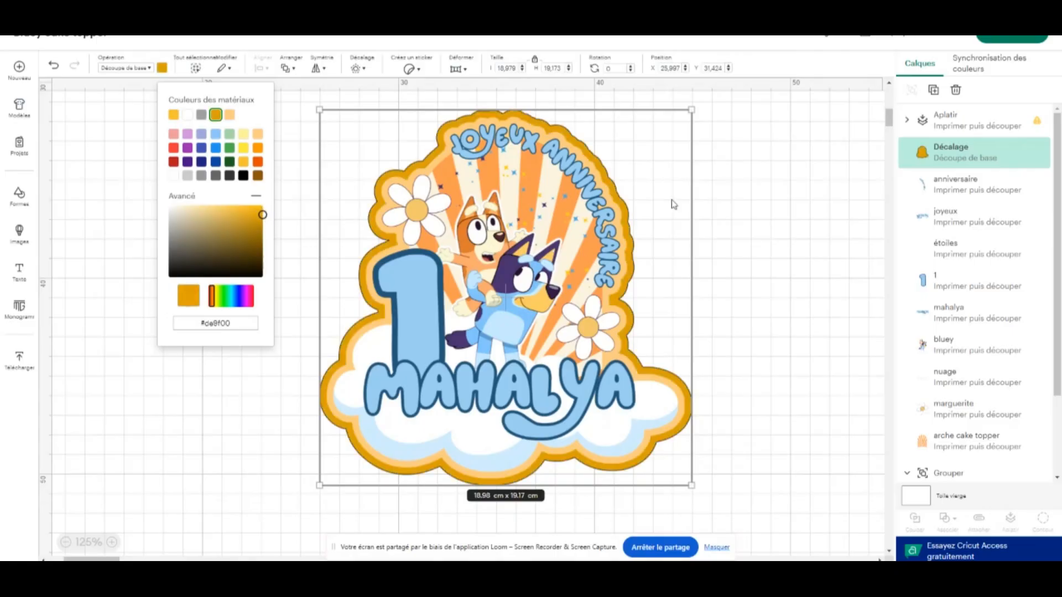
click(762, 190)
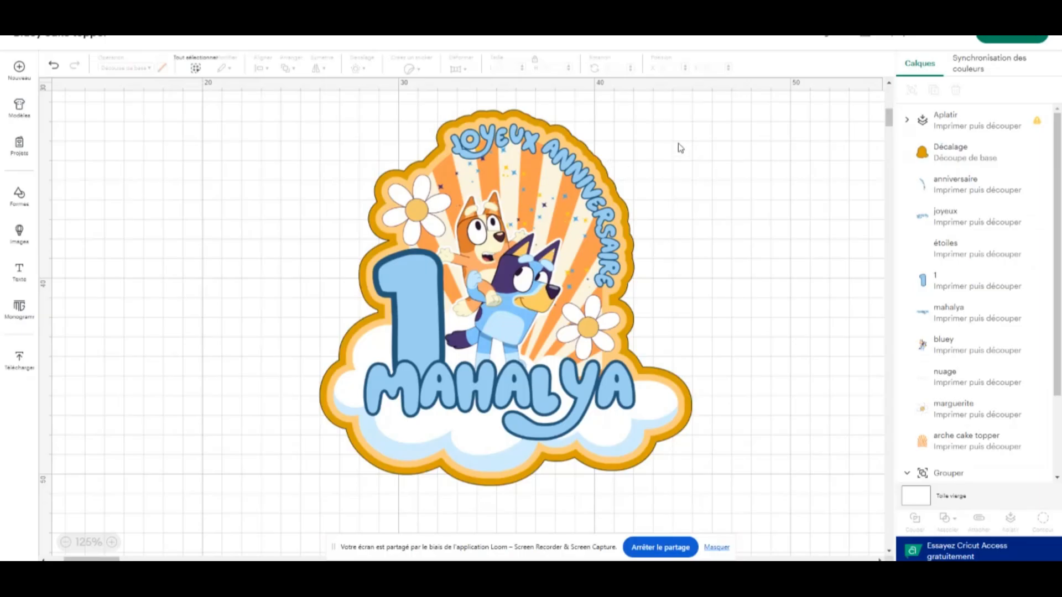
Separate the flattened topper from its golden offset and place the two pieces side by side
drag(680, 149, 429, 293)
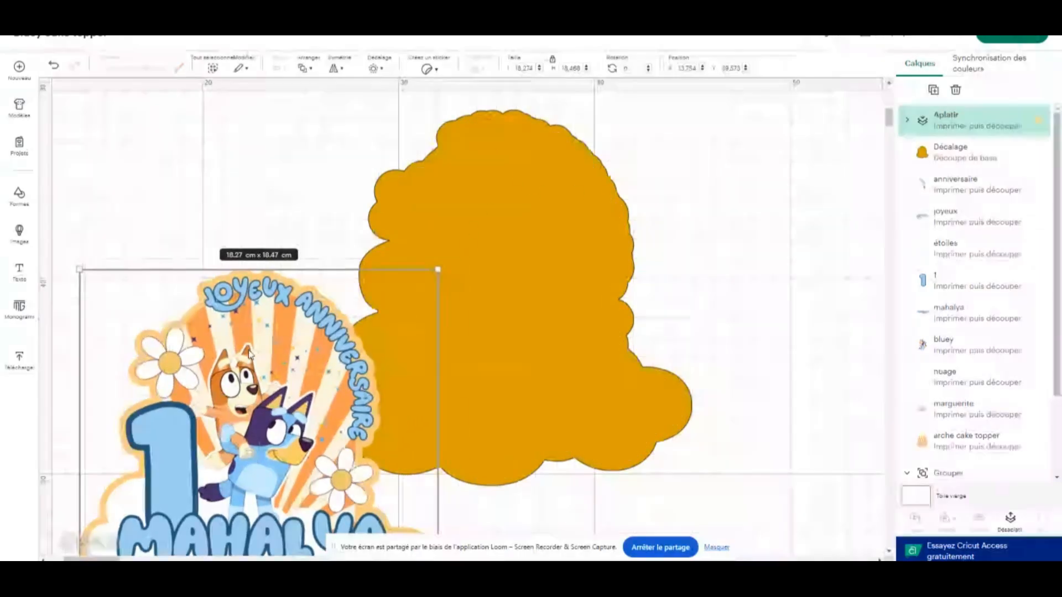
drag(248, 352, 587, 253)
drag(462, 227, 519, 220)
drag(443, 199, 211, 221)
mouse_move(275, 296)
mouse_down()
mouse_move(275, 257)
mouse_move(261, 287)
mouse_up()
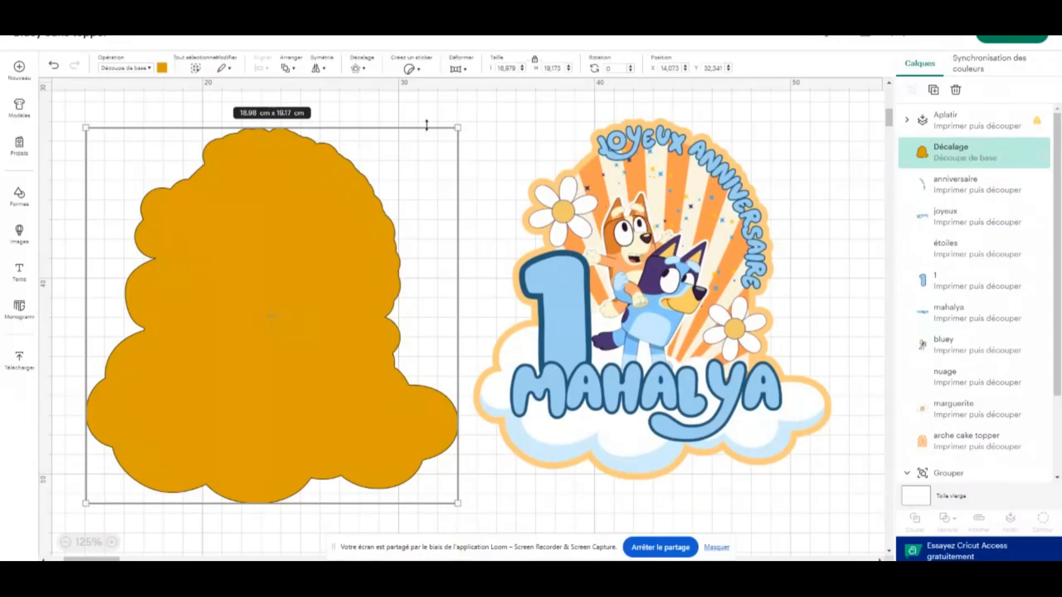
Undo the moves that separated the flattened topper from its golden offset
click(53, 66)
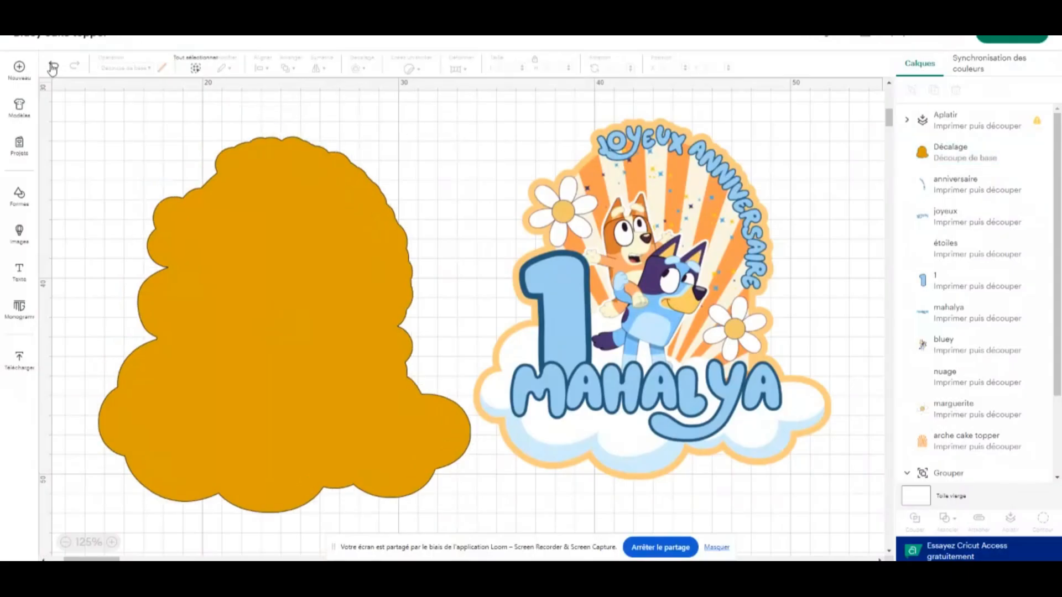
click(54, 66)
click(58, 66)
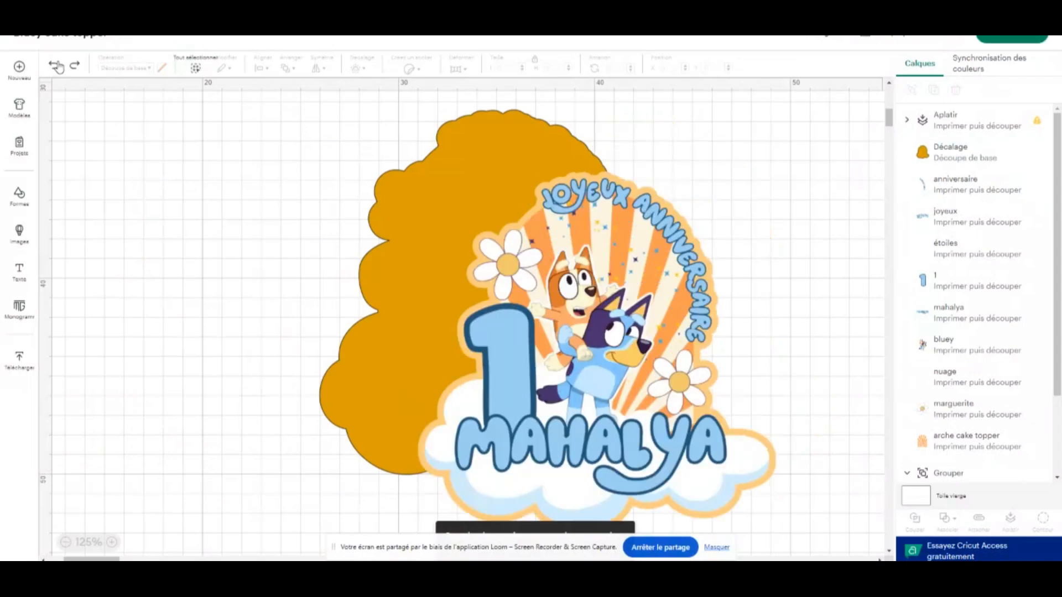
click(57, 67)
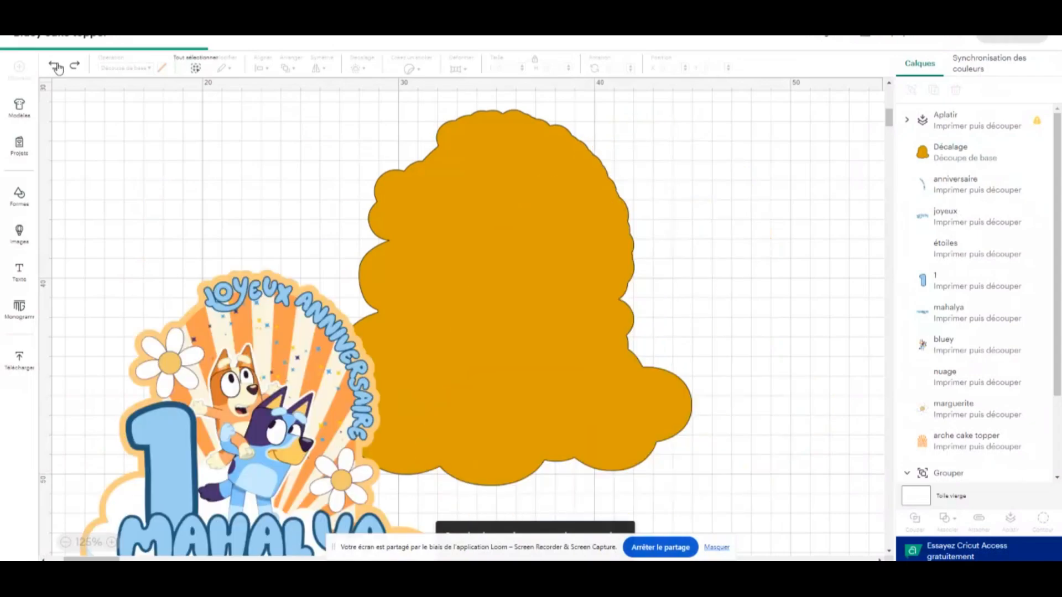
click(57, 67)
Select the flattened topper with its golden offset and scale them down together to about 16.15 x 16.32 cm
drag(731, 210, 259, 360)
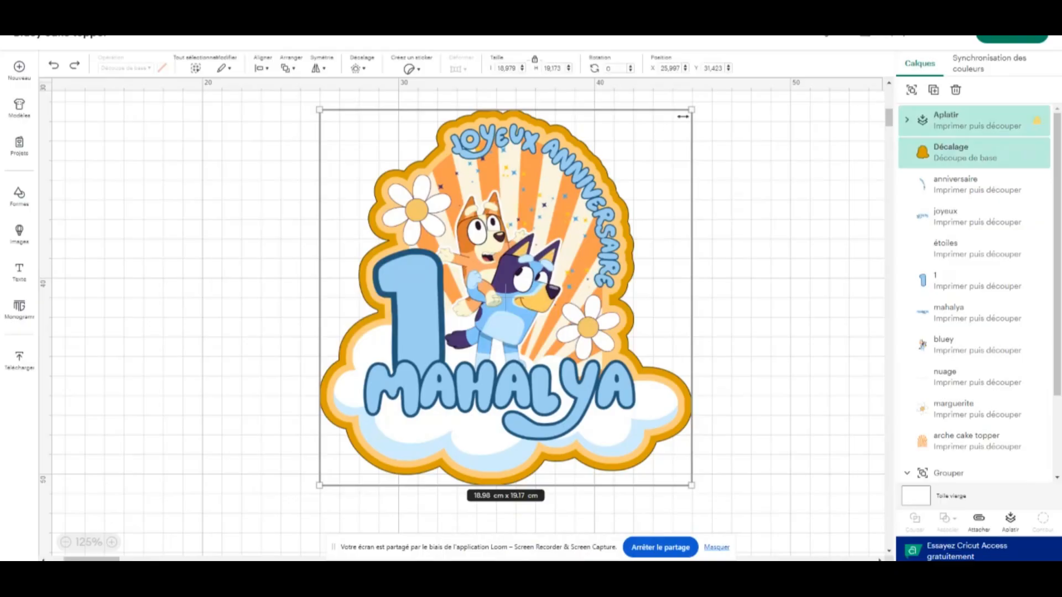
drag(690, 109, 621, 165)
click(677, 229)
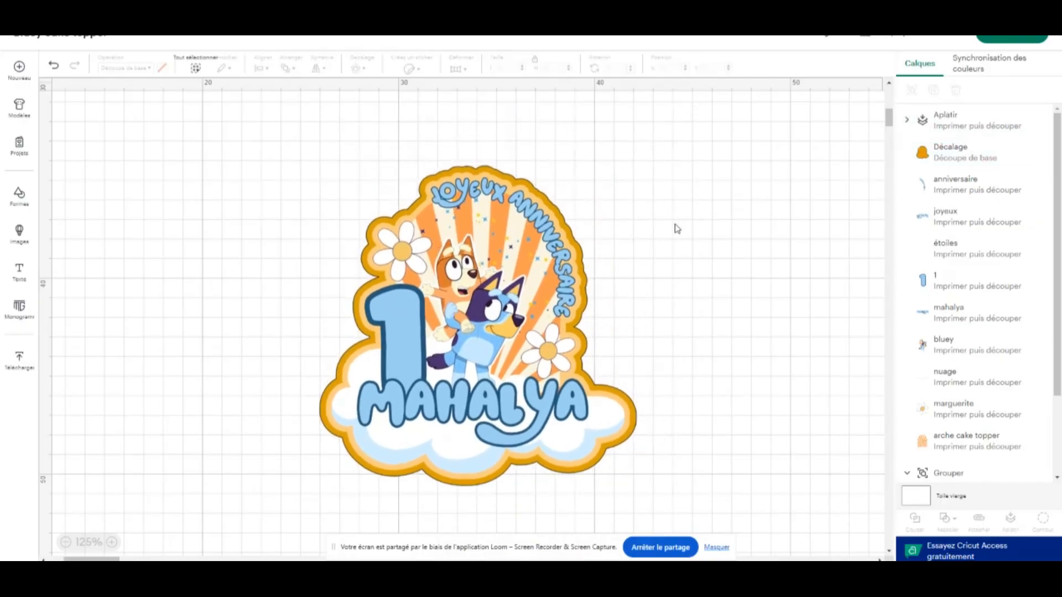
Pull the resized topper off its golden offset and lay both pieces out side by side without overlap
click(475, 285)
click(663, 224)
click(511, 285)
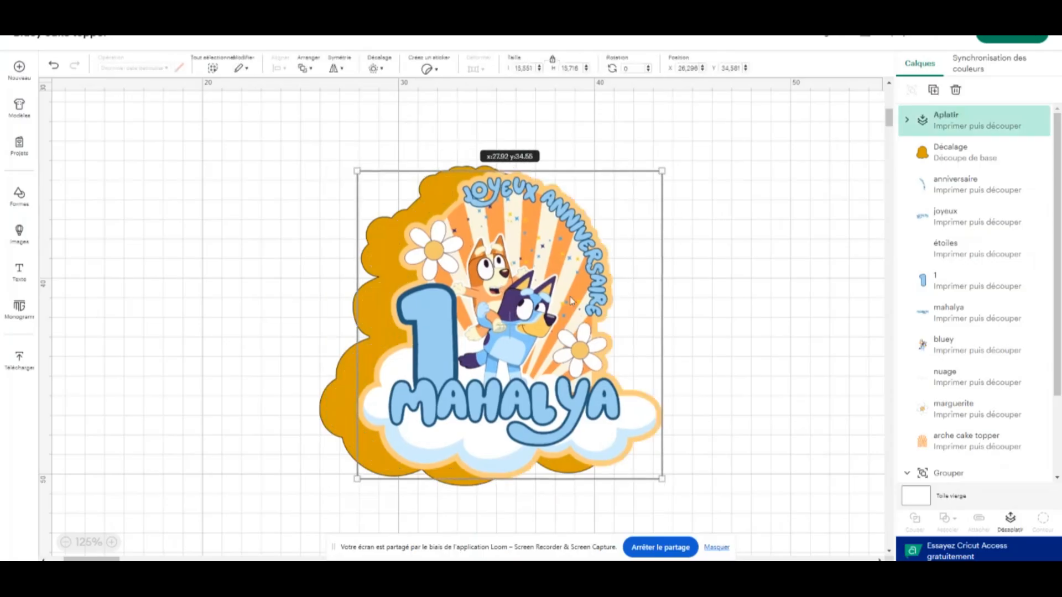
drag(512, 285, 706, 271)
drag(443, 301, 289, 278)
drag(631, 313, 573, 292)
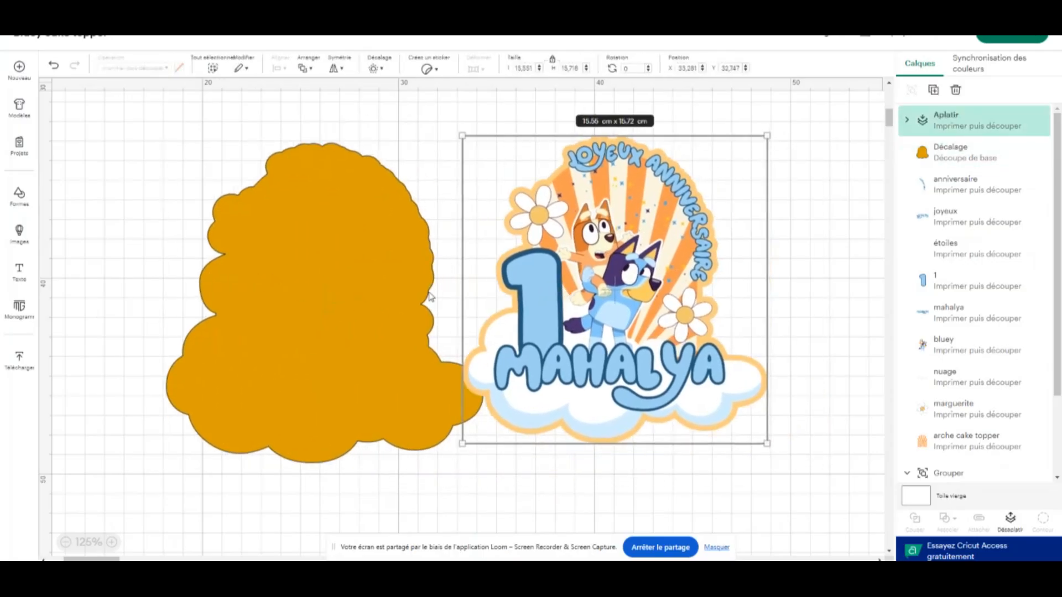
drag(401, 302, 382, 317)
drag(632, 247, 641, 278)
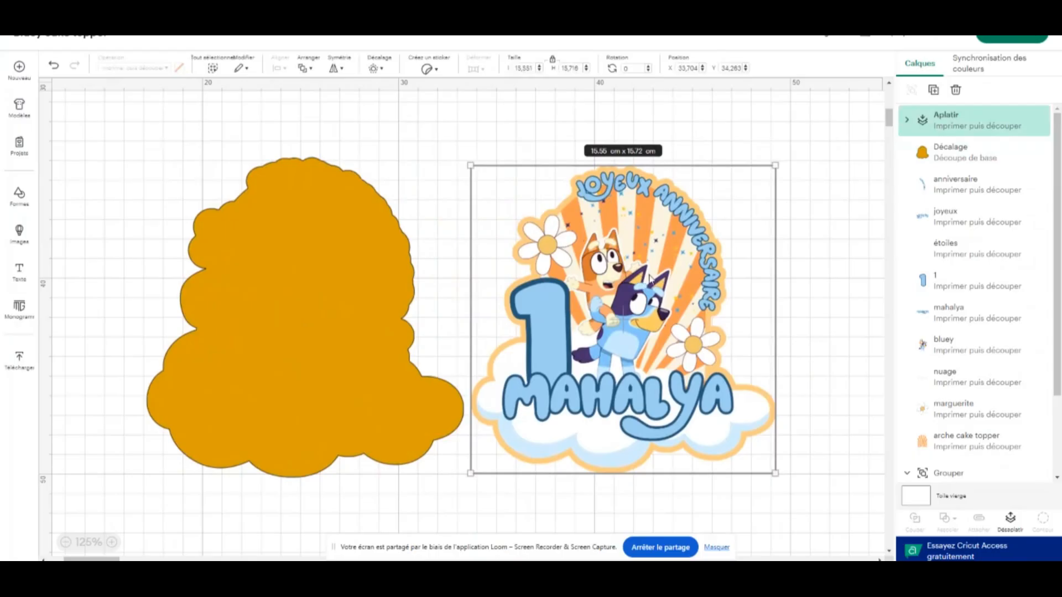
drag(666, 265, 681, 264)
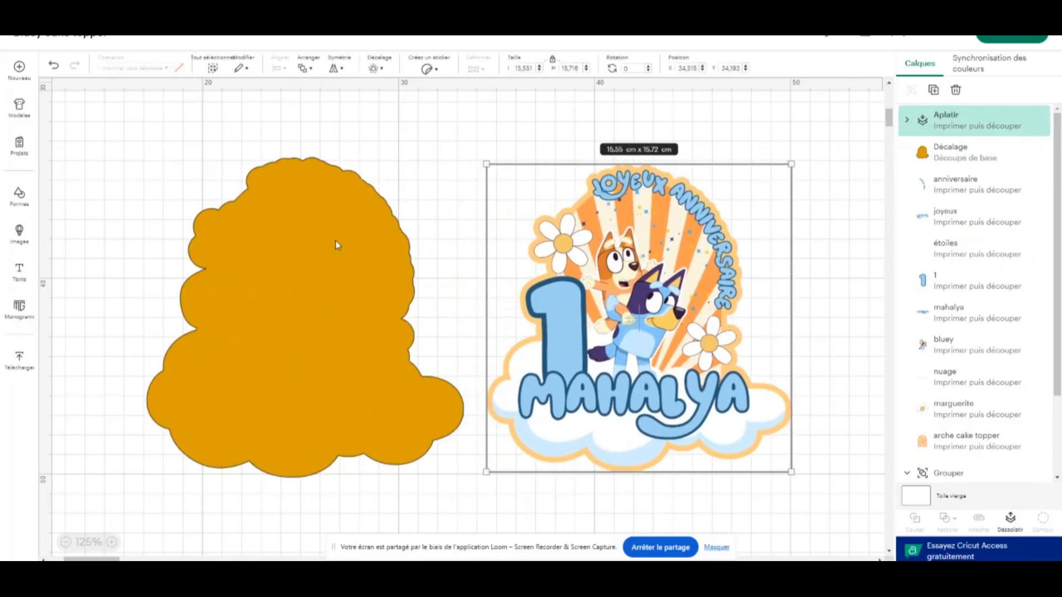
click(266, 239)
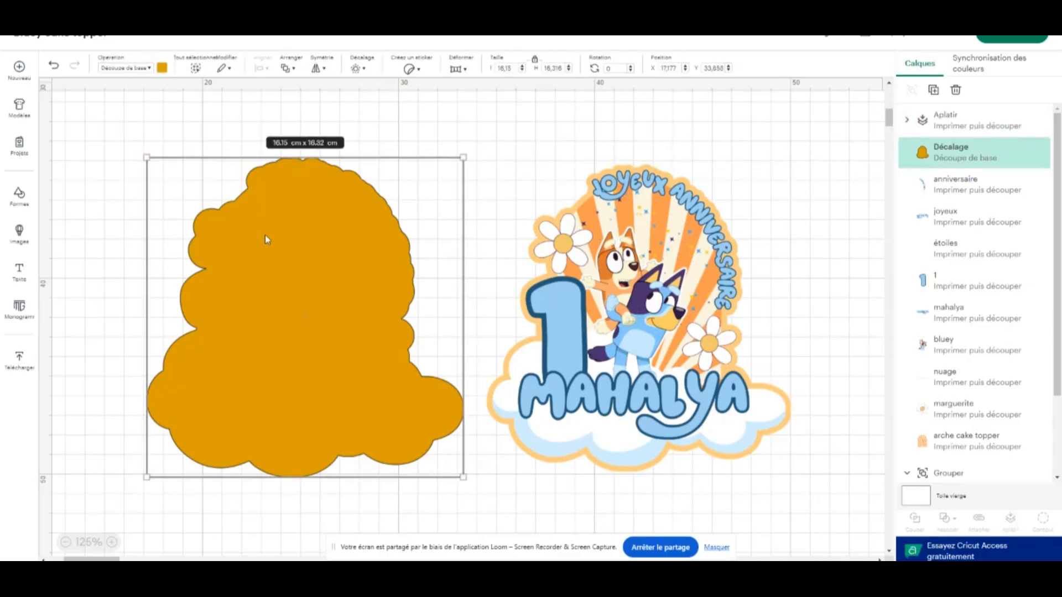
Place the flattened topper back over its golden offset, centred at about X 17.48 and Y 34.23
drag(666, 298, 315, 306)
scroll(419, 222, up, 3)
scroll(421, 227, up, 6)
scroll(420, 230, down, 9)
scroll(332, 265, up, 10)
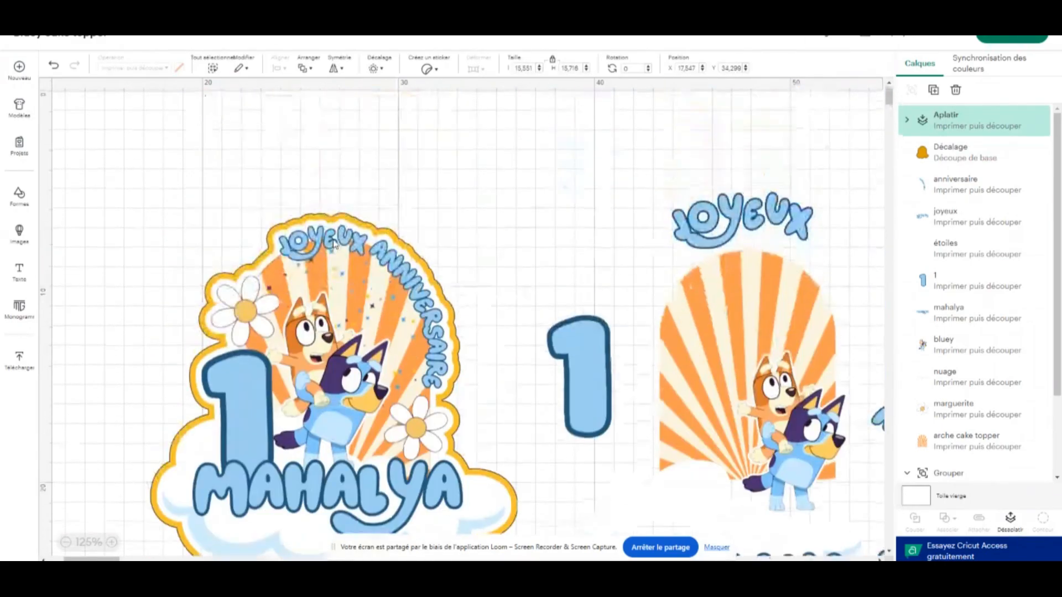
scroll(336, 252, down, 10)
scroll(343, 304, up, 3)
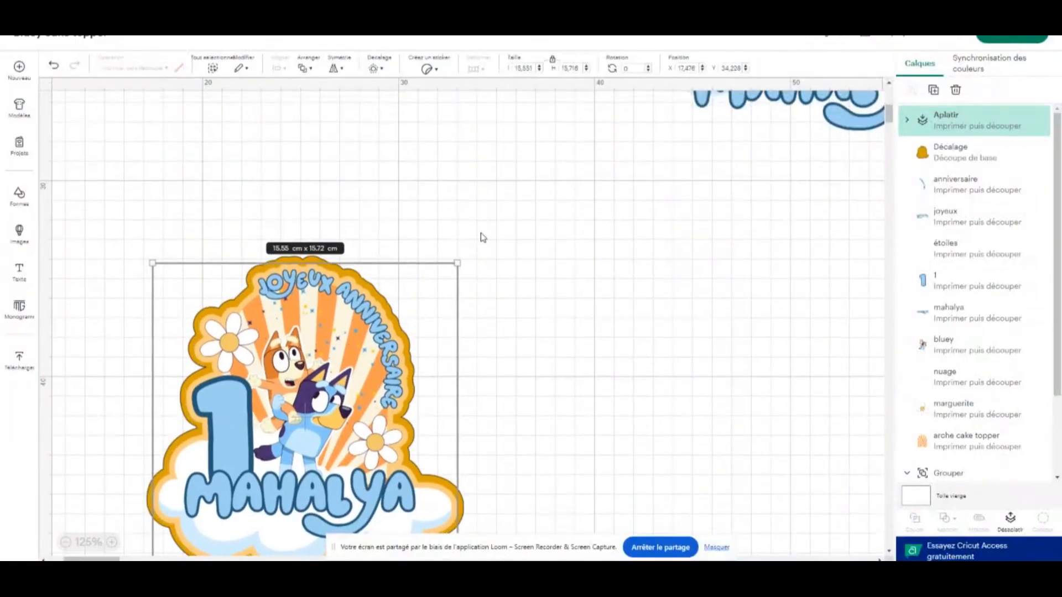
Move the topper and offset together to about X 24.23, Y 28.95, and shift only the topper to X 30.6, Y 28.55
drag(502, 229, 457, 300)
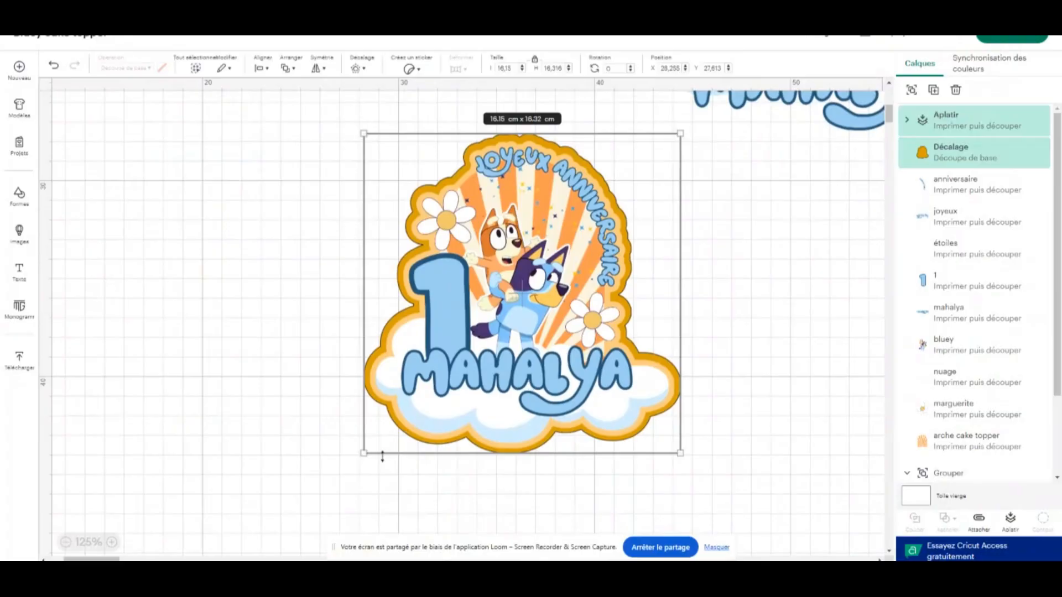
drag(434, 363, 355, 389)
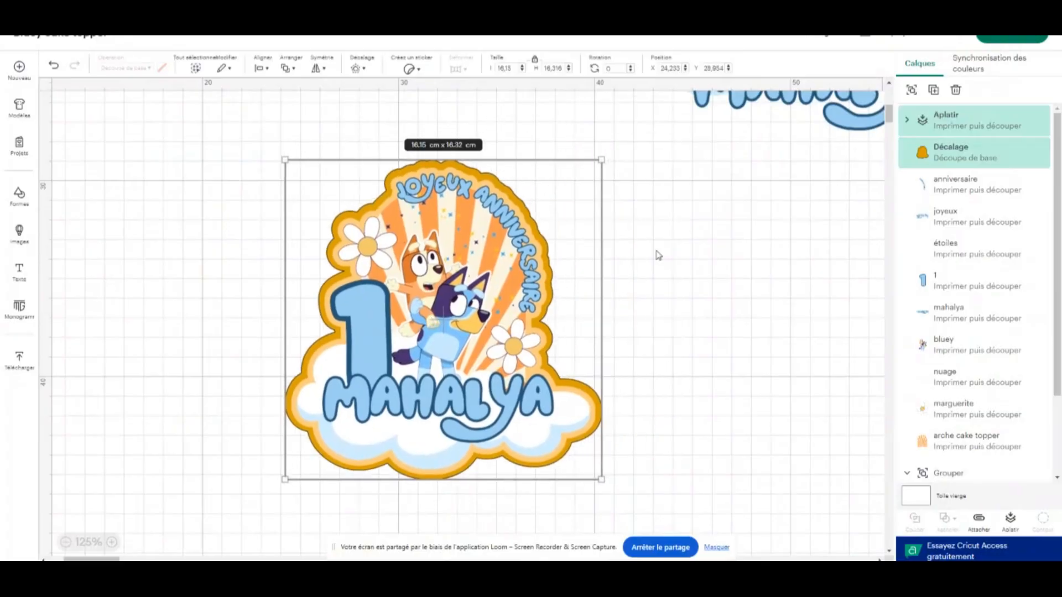
drag(420, 194, 539, 182)
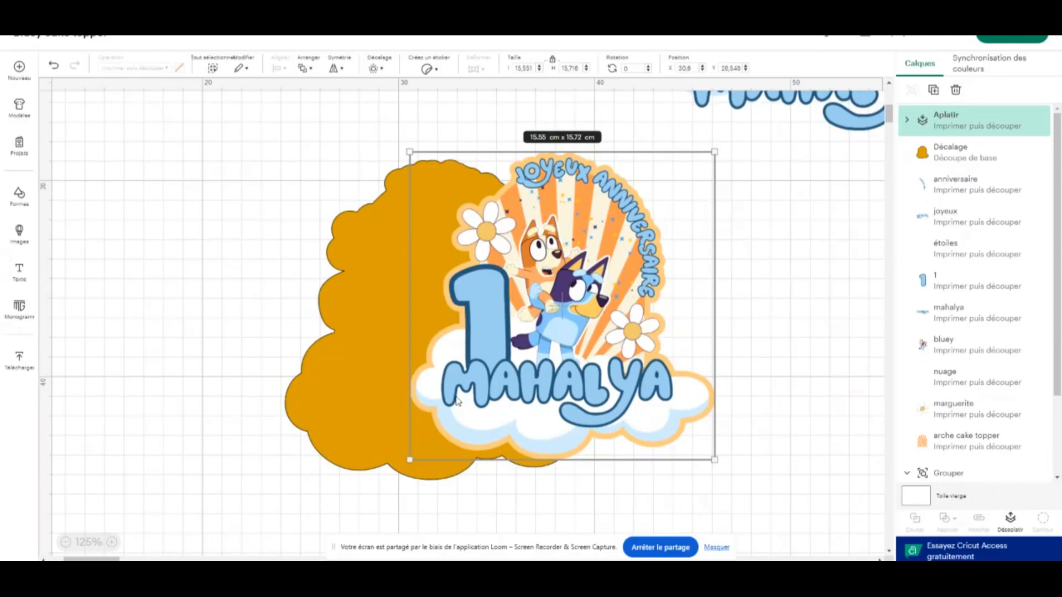
Open the Bluey cake topper image folder full screen, enlarge its thumbnails and select the complete design, 10.png
click(222, 575)
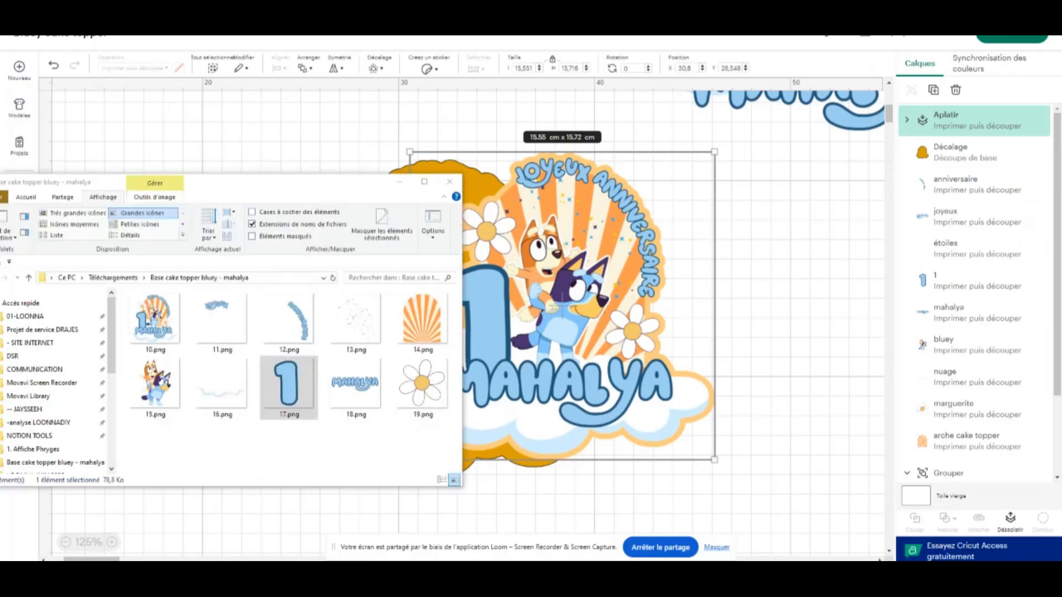
click(426, 181)
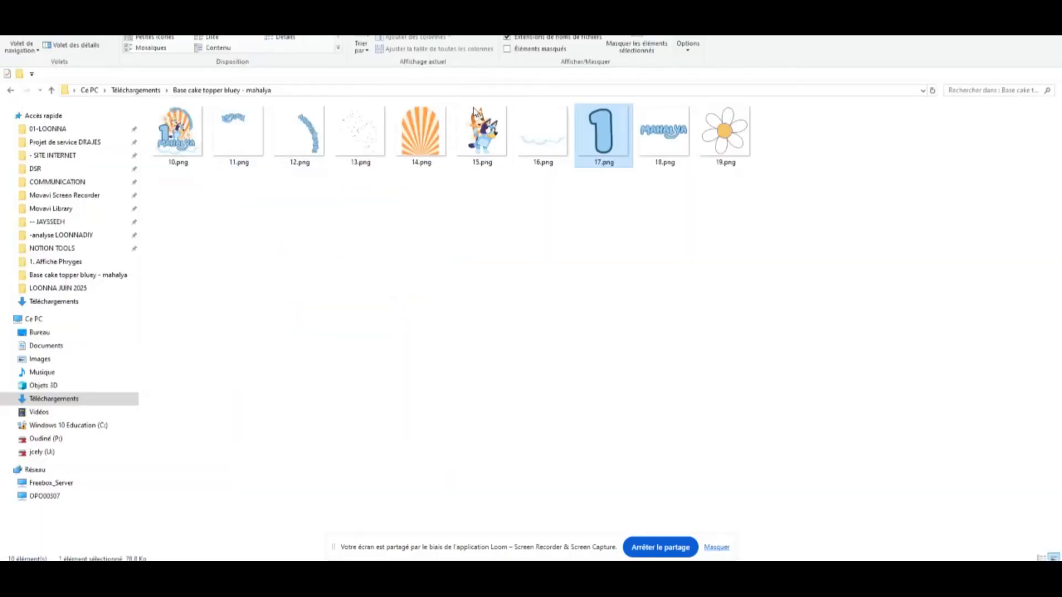
ctrl+scroll(243, 173, up, 2)
click(243, 173)
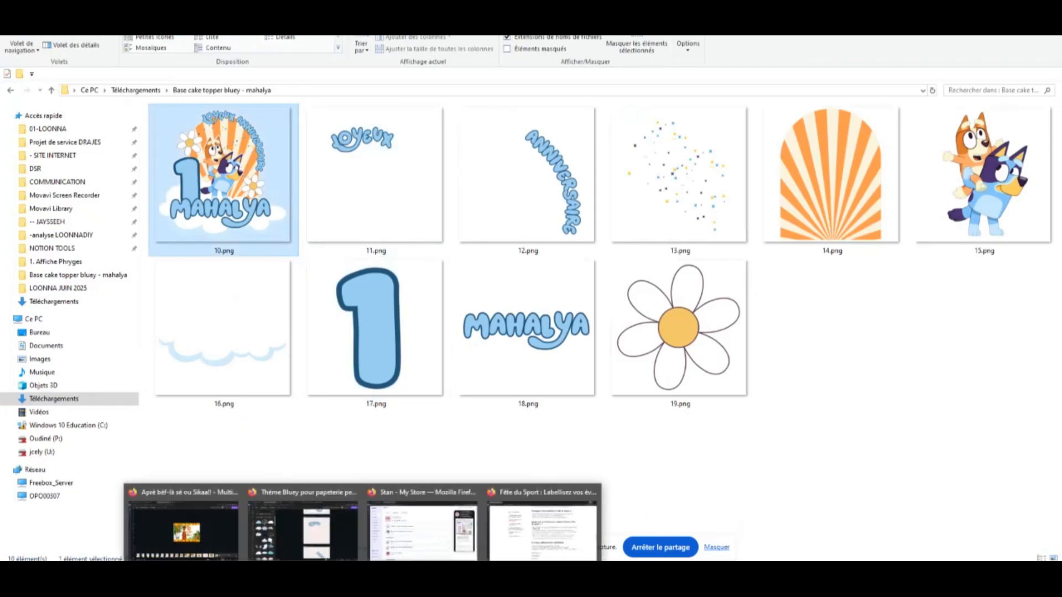
Switch to the Bluey personalised stationery design in Canva and select the complete topper image on page 11
click(302, 528)
scroll(602, 297, up, 12)
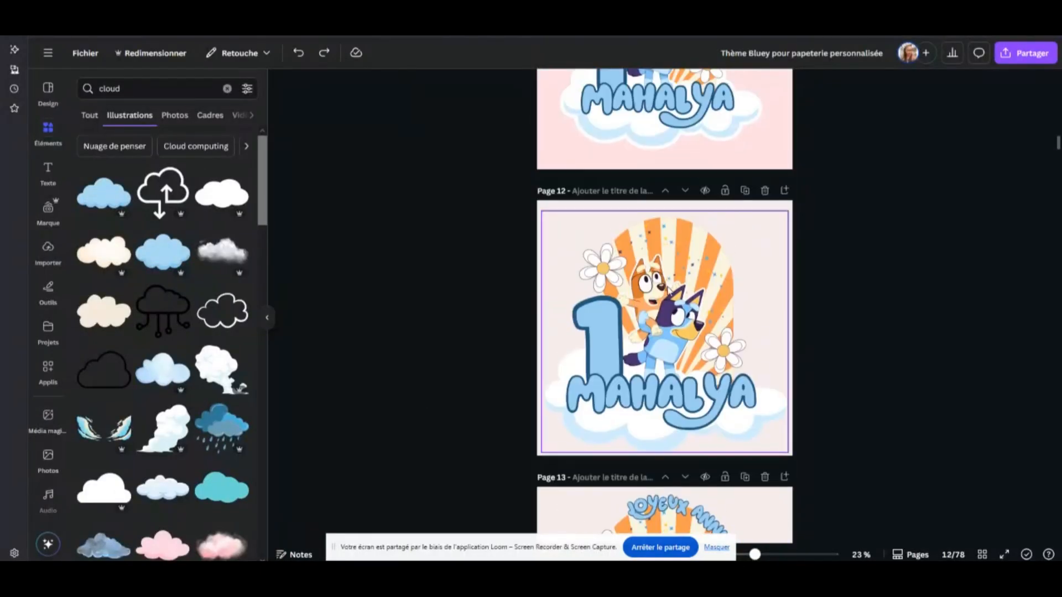
click(768, 238)
scroll(750, 242, up, 3)
scroll(751, 242, up, 3)
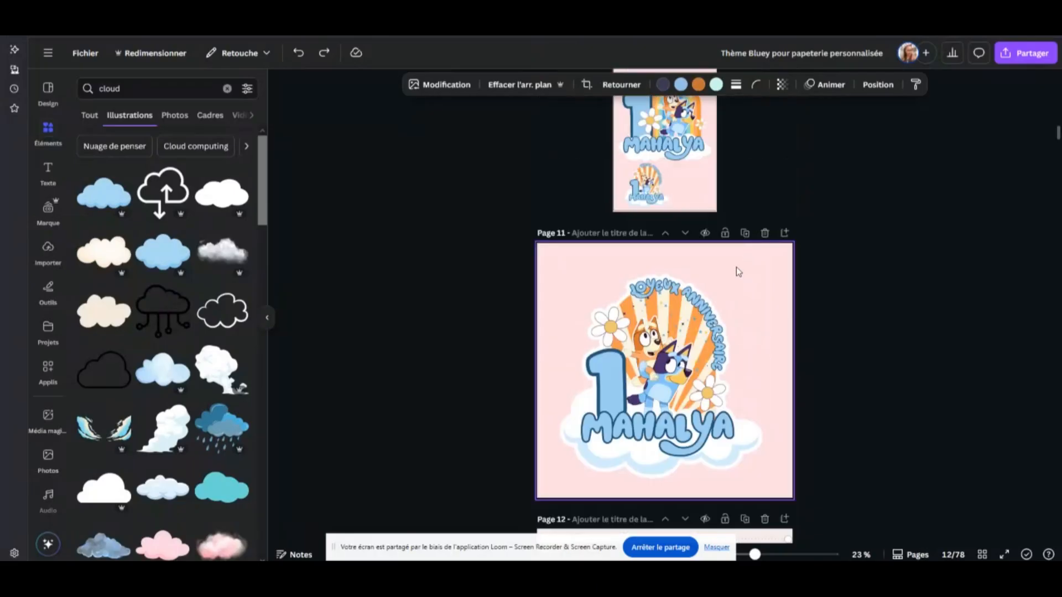
click(735, 272)
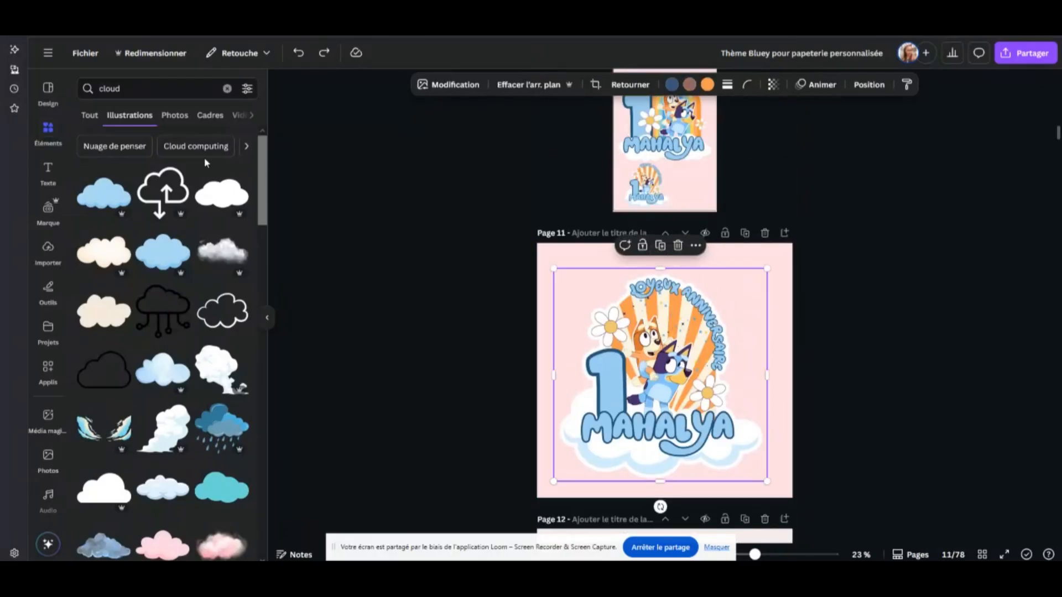
Display the uploaded images and add a blank page after page 11
click(48, 253)
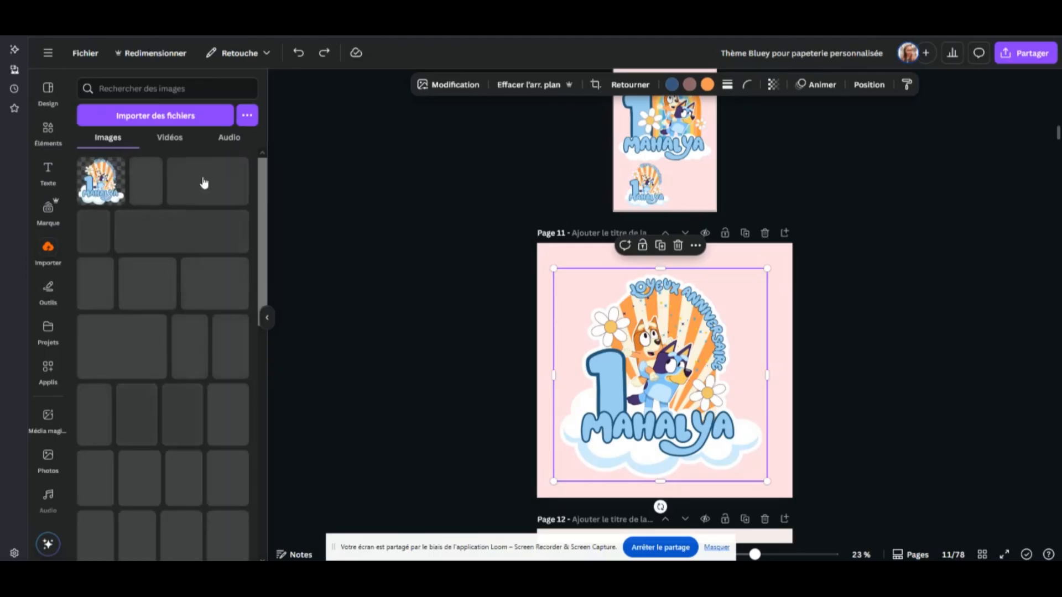
click(785, 238)
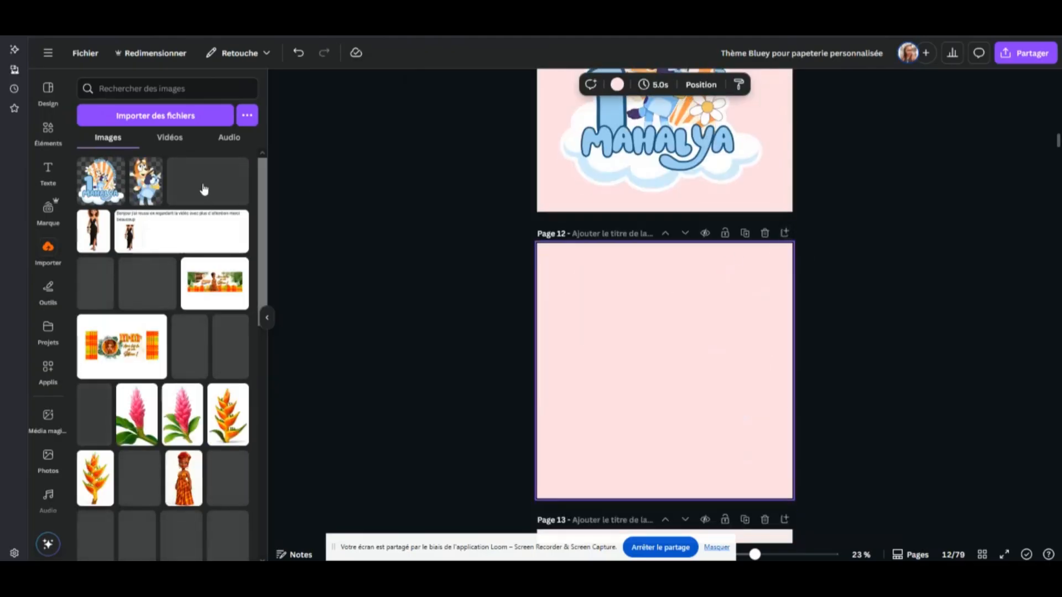
Place the uploaded complete topper image on the blank page 12 and collapse the uploads list
click(100, 185)
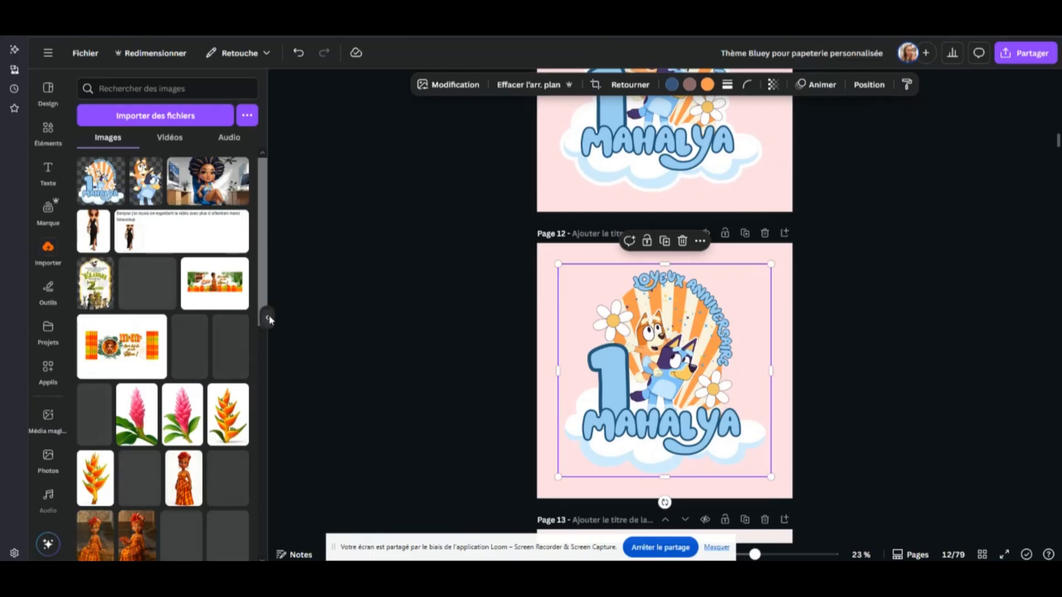
click(267, 318)
scroll(736, 354, down, 1)
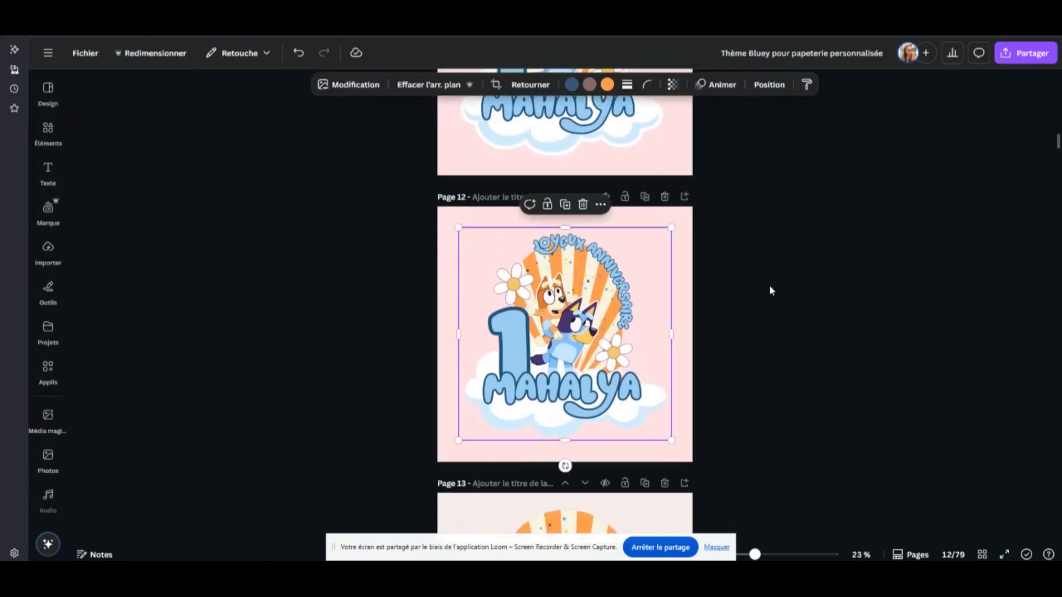
Apply the Bordure shadow effect to the topper image on page 12
drag(755, 555, 770, 554)
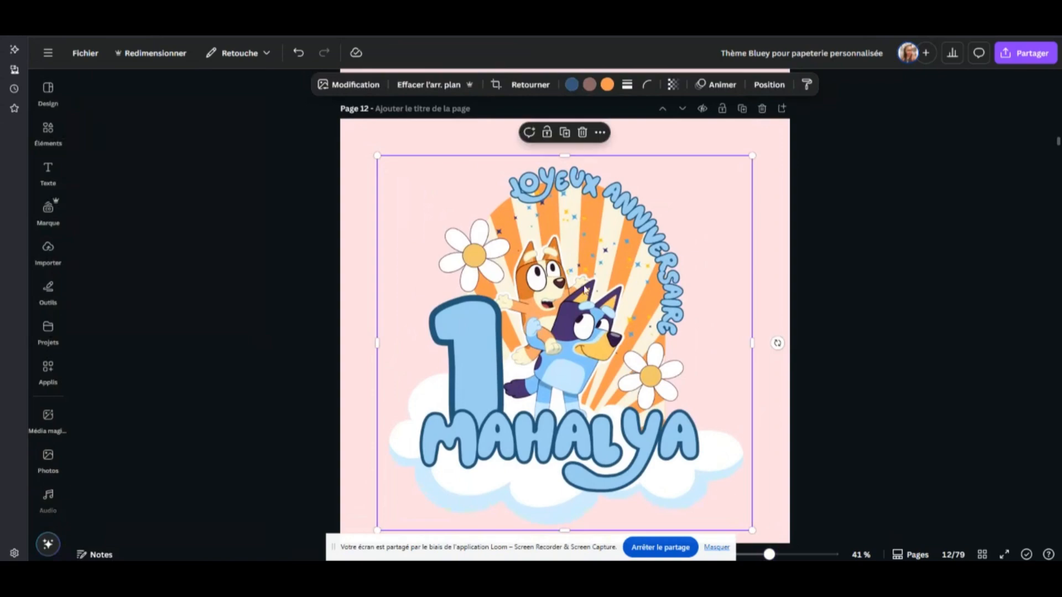
scroll(542, 210, down, 1)
scroll(555, 224, up, 1)
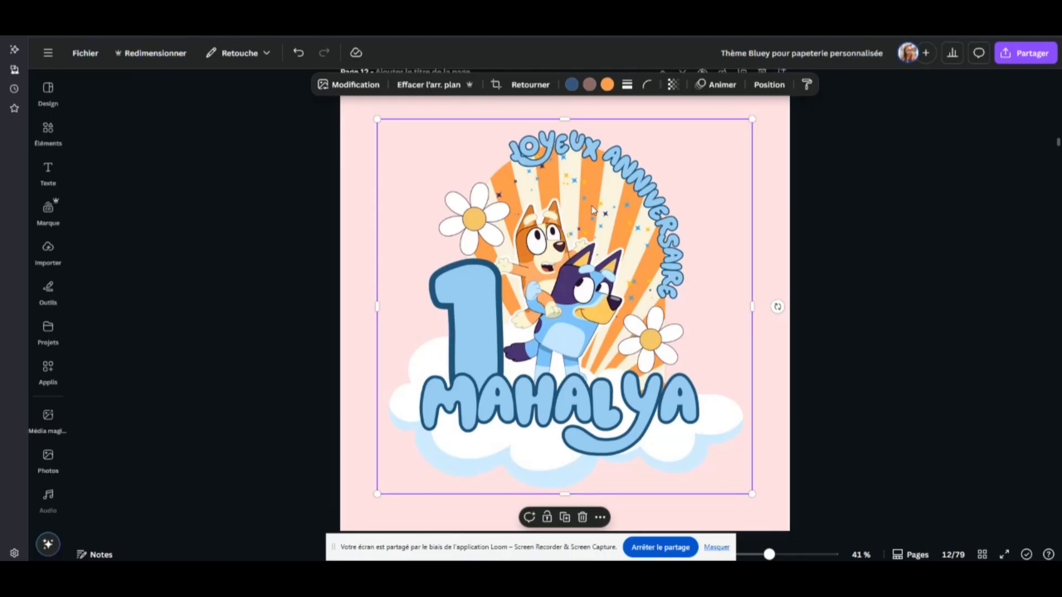
click(343, 86)
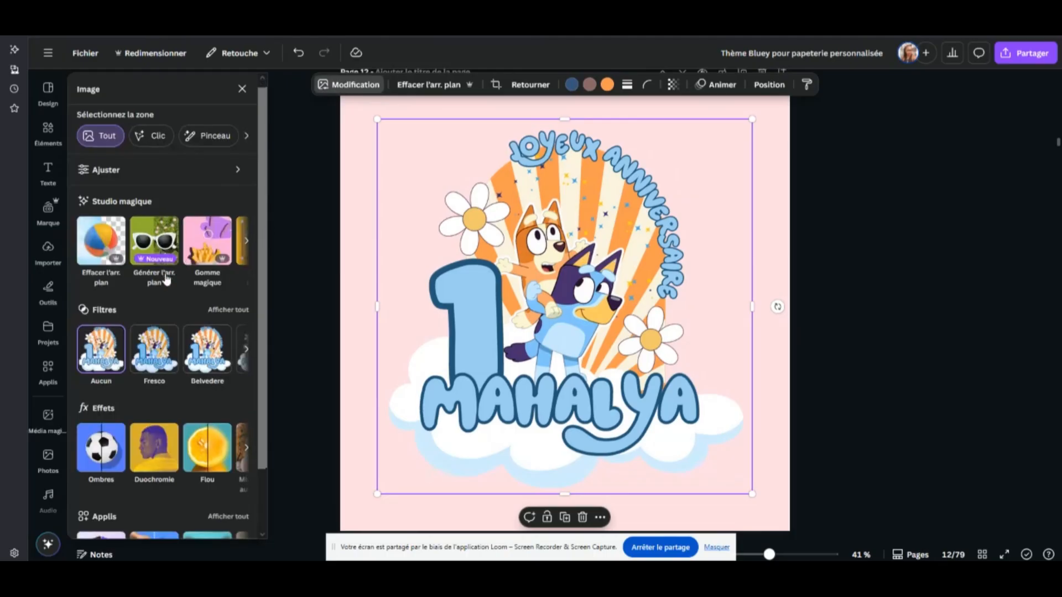
scroll(127, 386, down, 2)
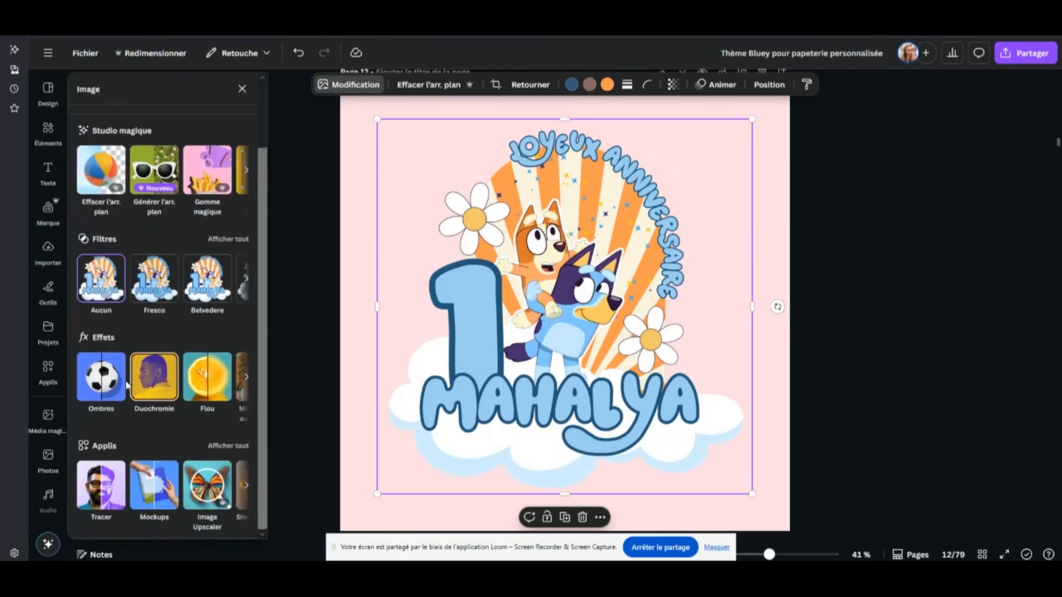
click(90, 386)
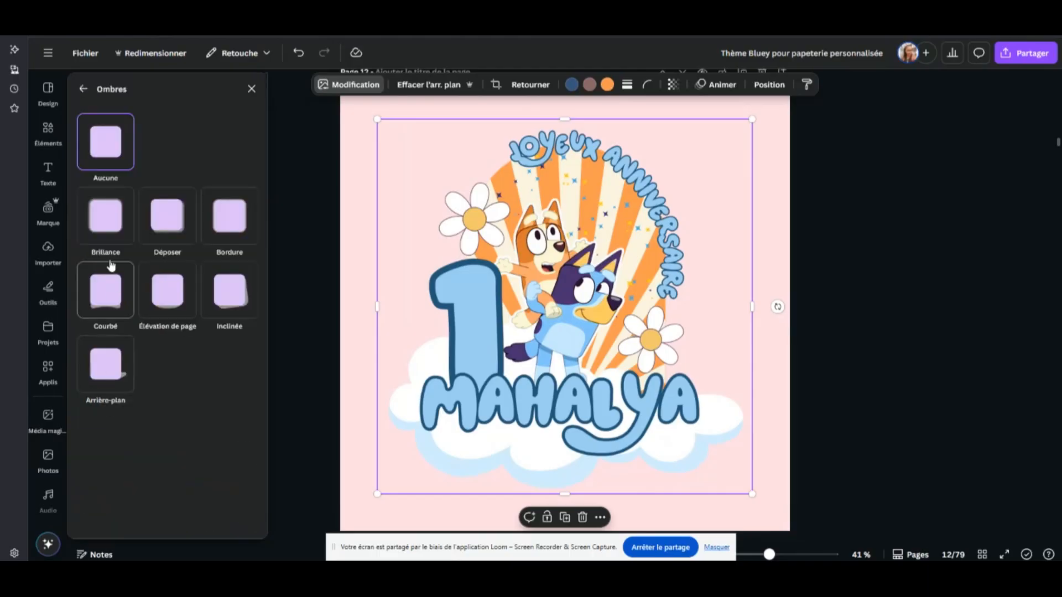
click(232, 210)
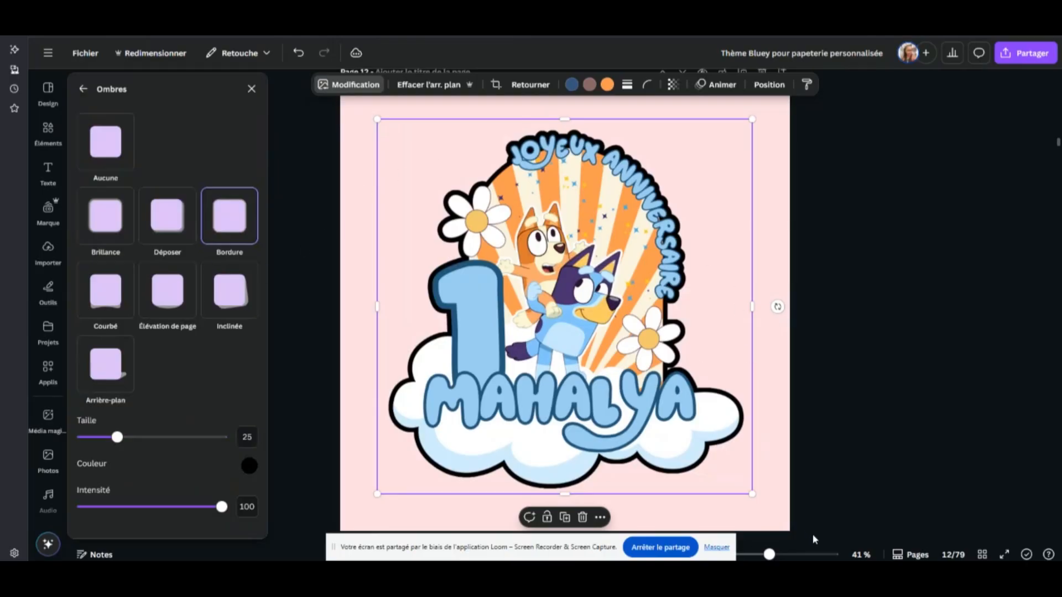
Inspect the black border around the topper up close and set its size to 29
drag(770, 554, 787, 554)
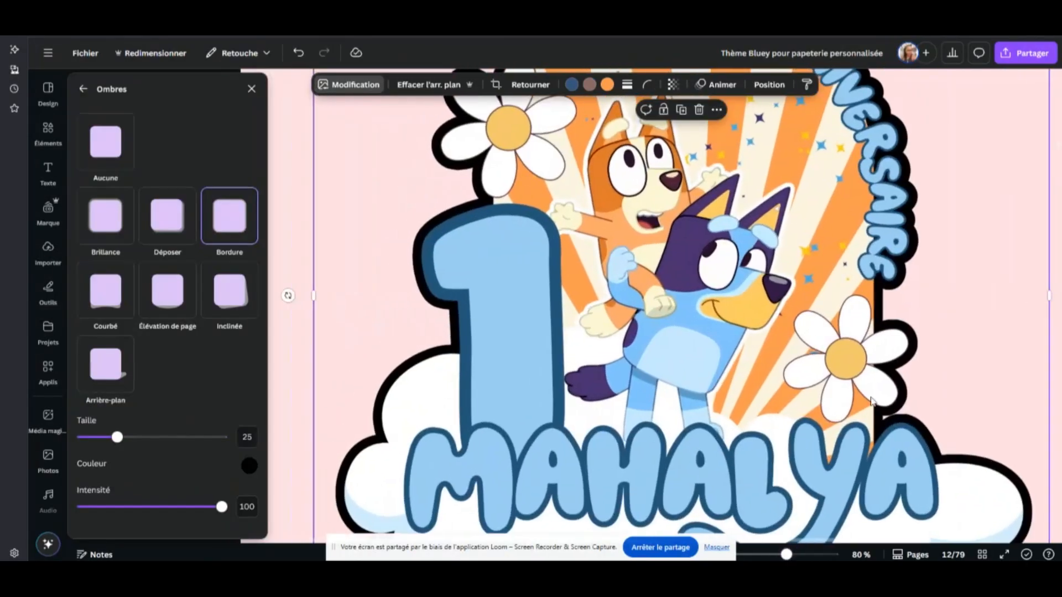
scroll(935, 332, down, 2)
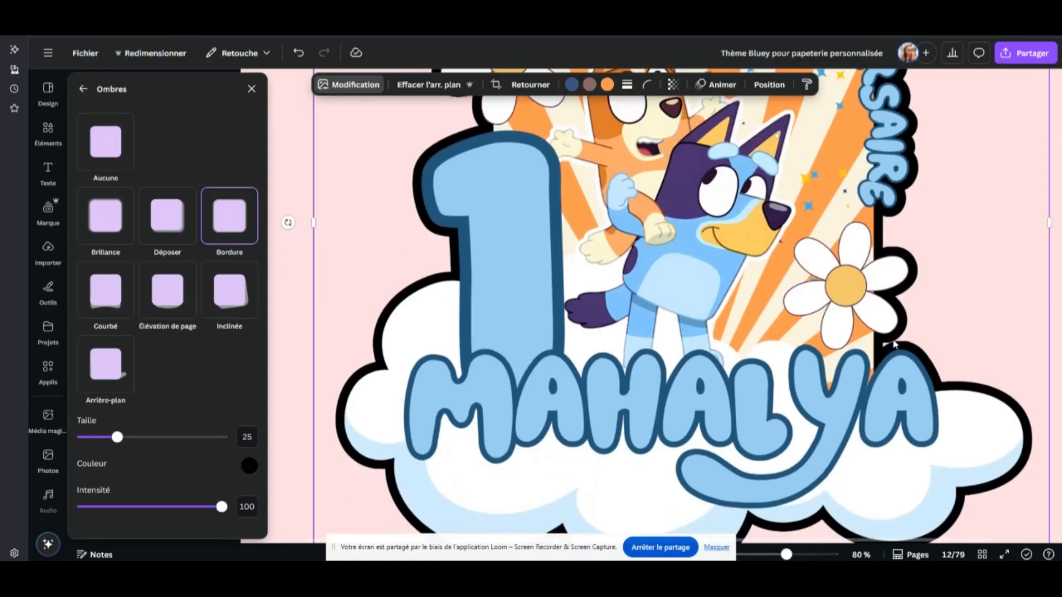
drag(787, 554, 768, 554)
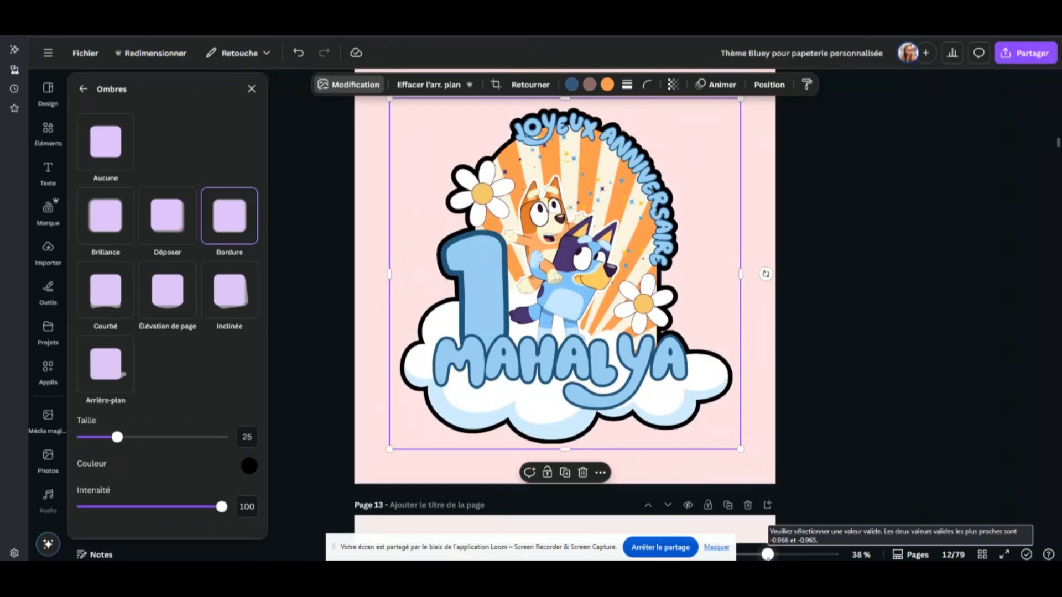
mouse_move(117, 437)
mouse_down()
mouse_move(142, 450)
mouse_move(124, 449)
mouse_up()
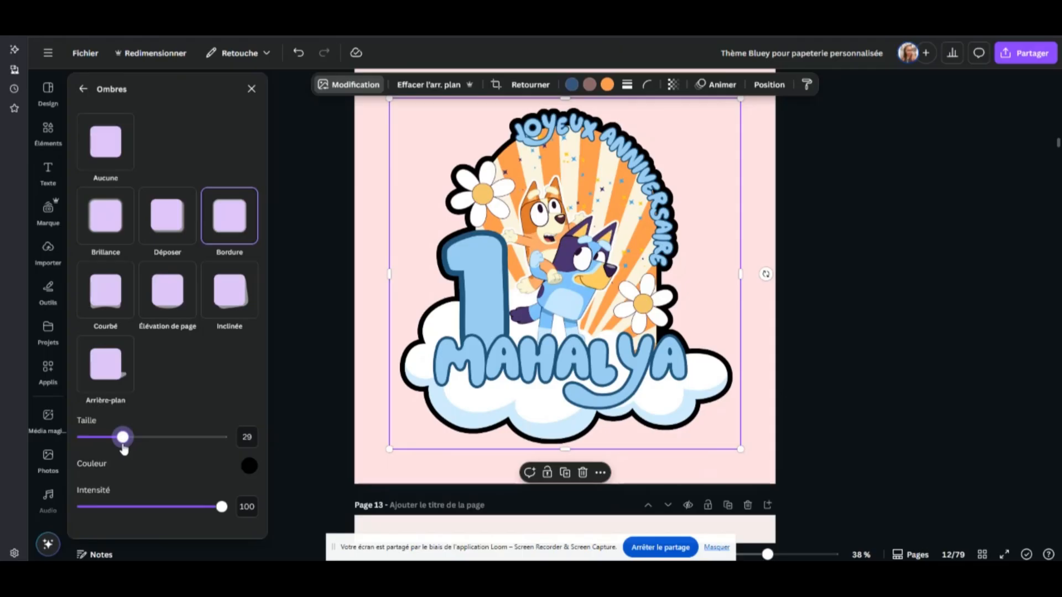
Change the topper border's colour to near-white #FFFCFC and close the effect settings
click(249, 466)
click(264, 360)
drag(264, 361, 251, 345)
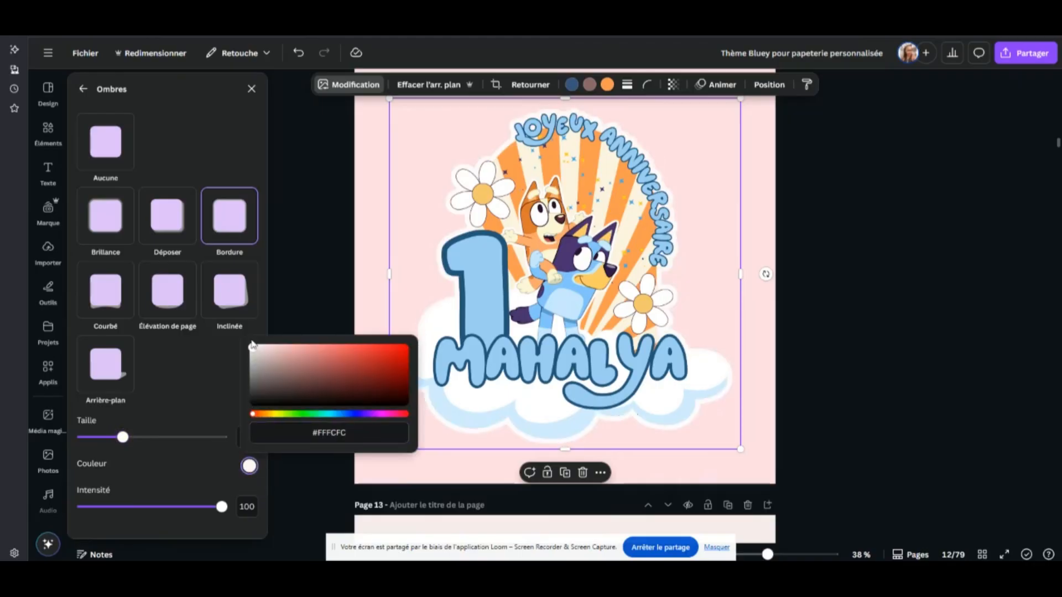
click(196, 399)
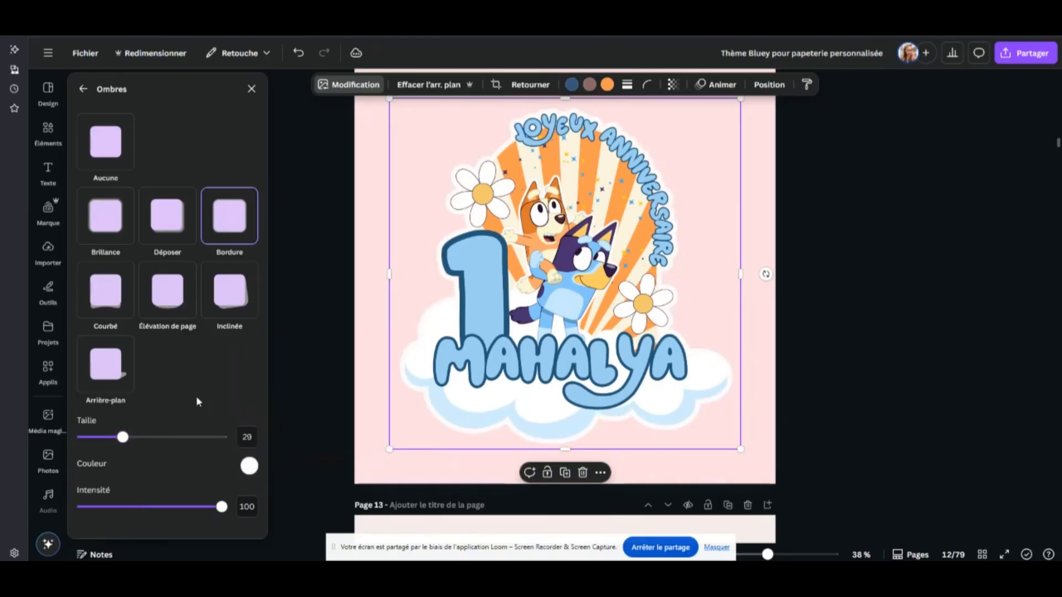
click(809, 221)
scroll(808, 223, up, 2)
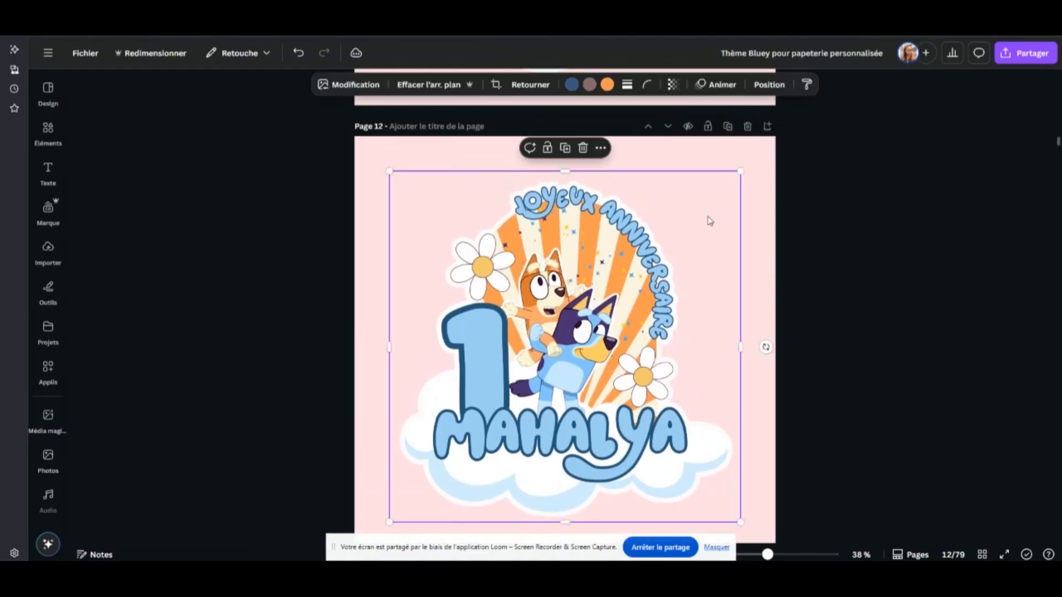
Review the PNG download settings with transparent background, then leave them without downloading and look over pages 12 and 13
click(1010, 60)
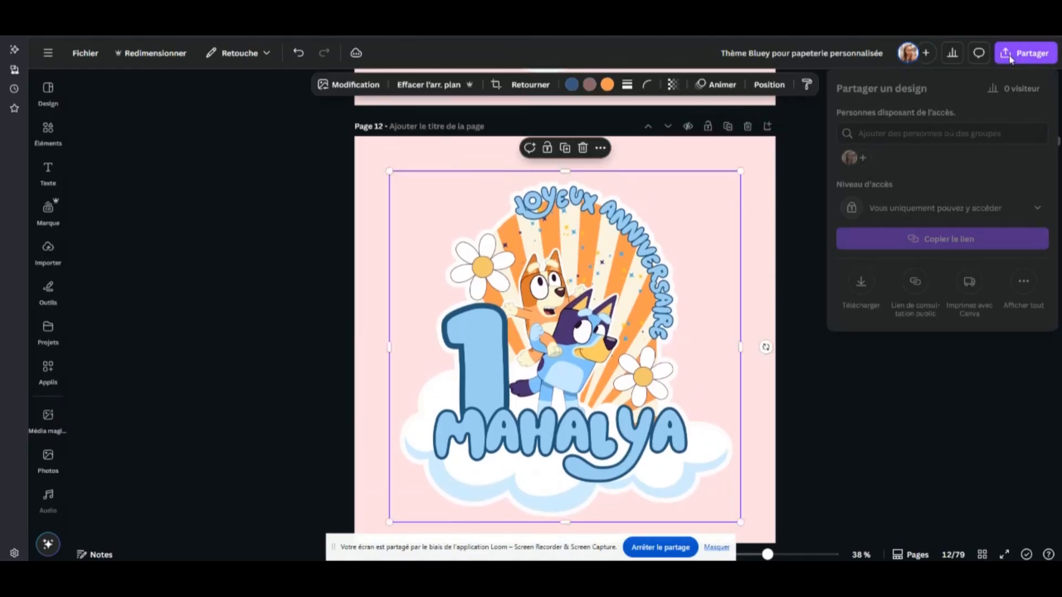
click(861, 282)
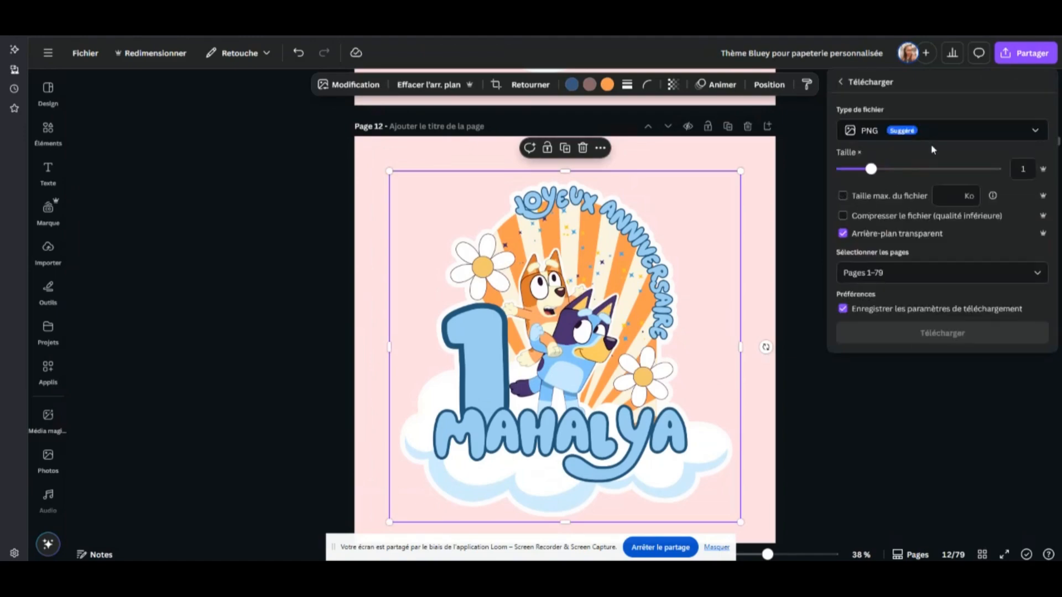
click(778, 199)
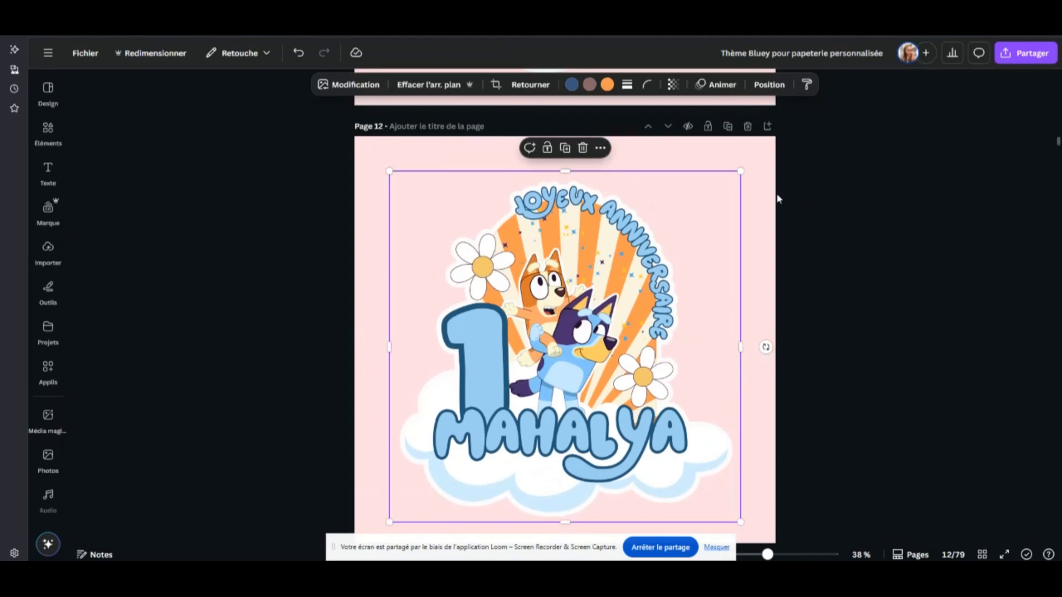
click(730, 161)
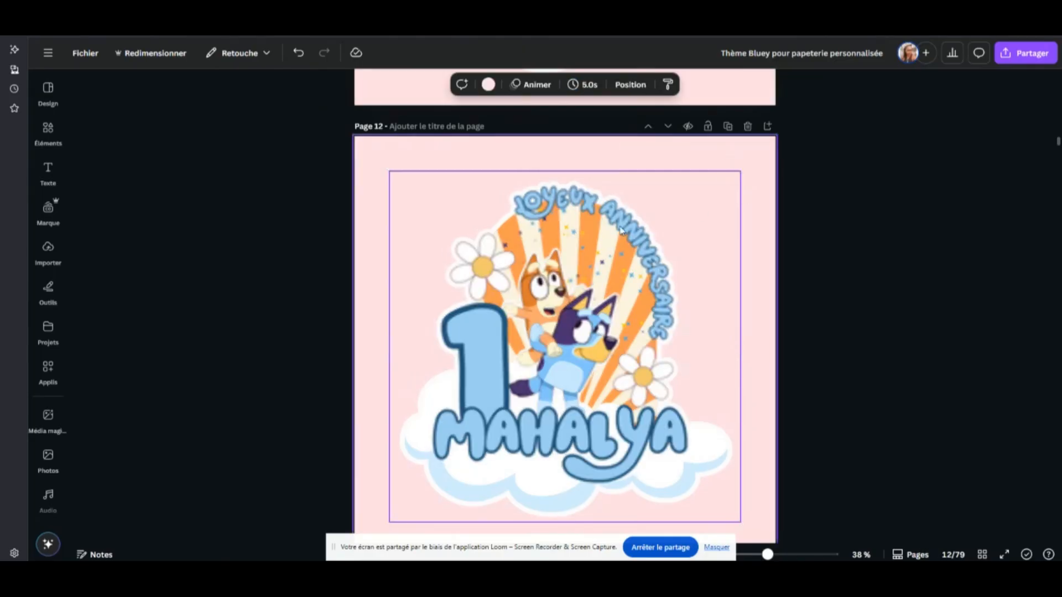
scroll(707, 246, down, 2)
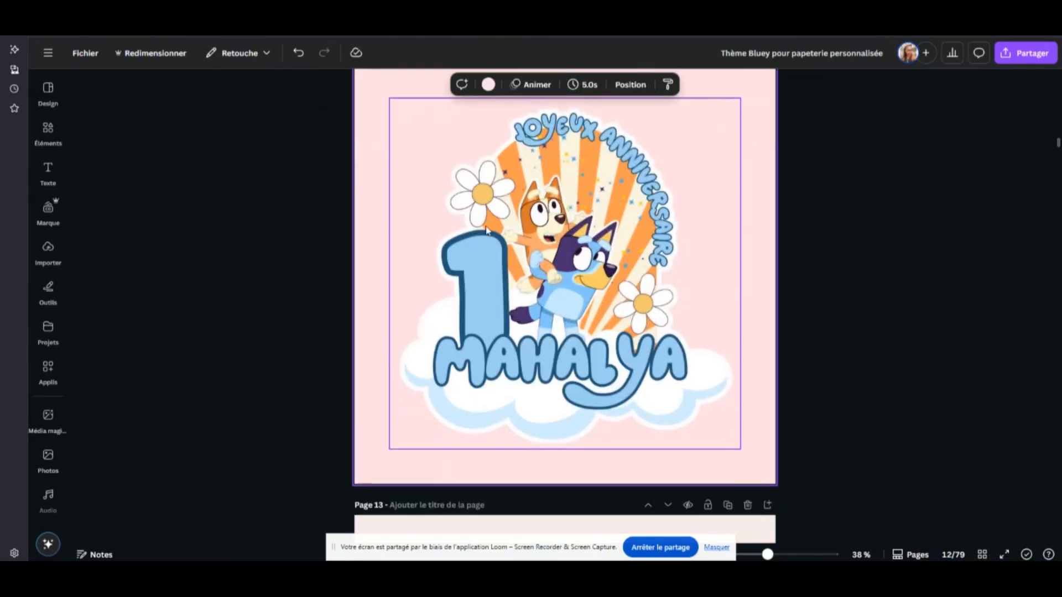
scroll(690, 458, down, 4)
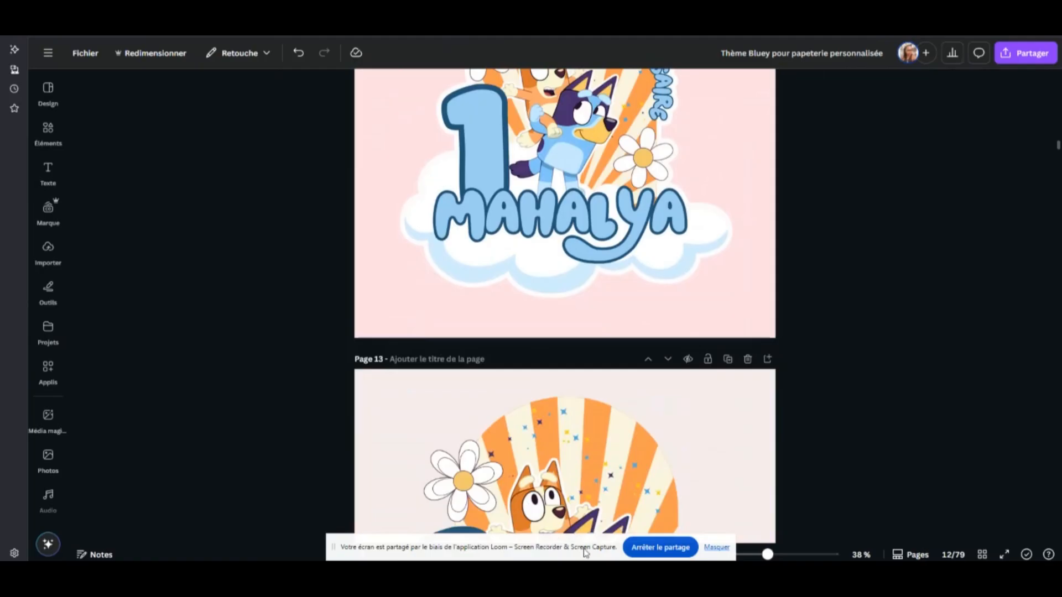
Switch to Cricut Design Space and delete the lower topper copy together with its separate orange offset
click(583, 573)
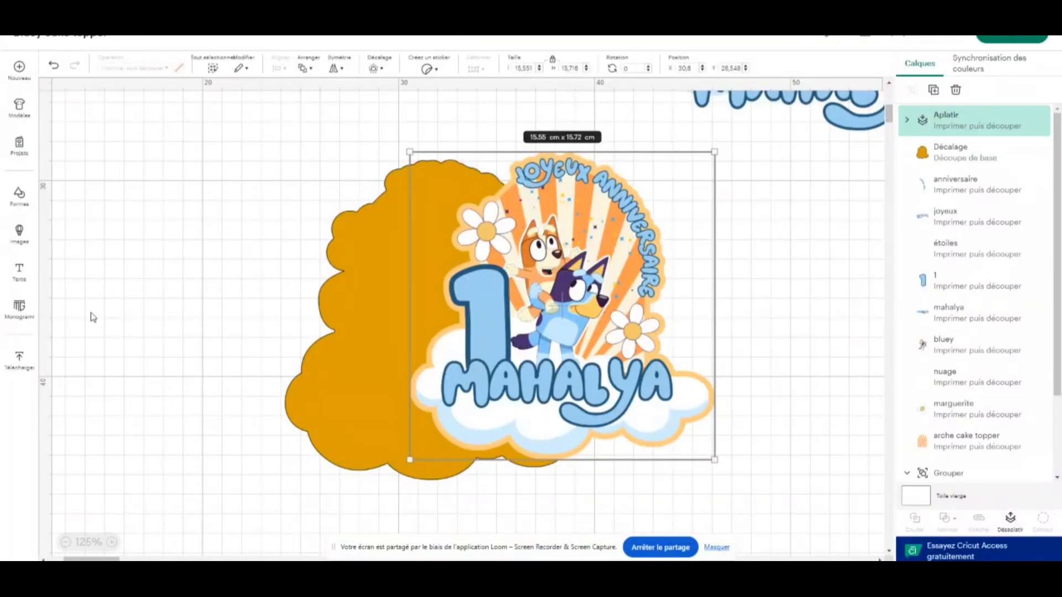
drag(789, 195, 301, 332)
key(Delete)
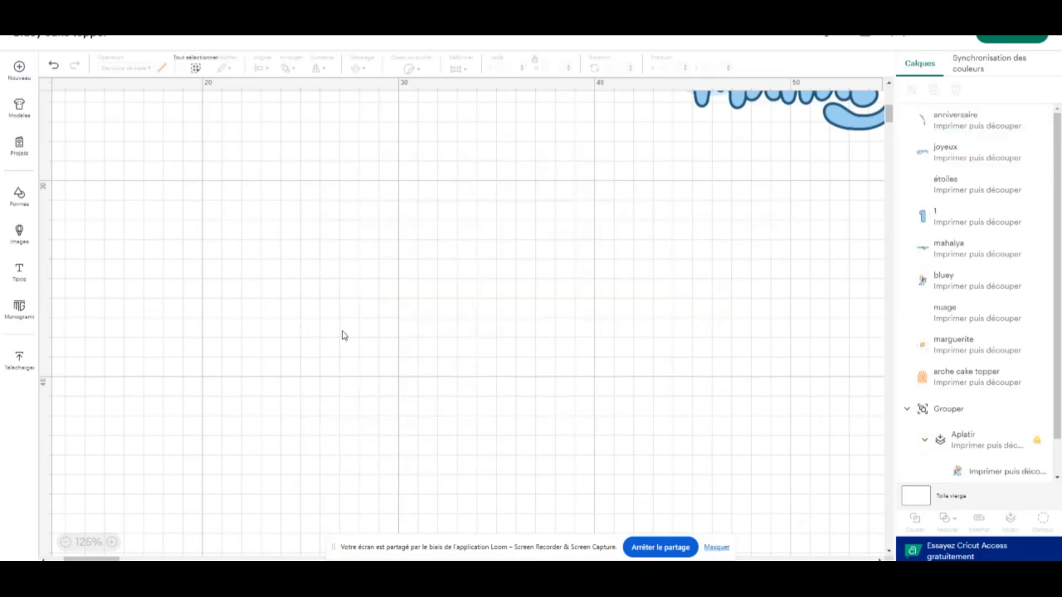
Move the grouped topper with its yellow offset to about X 14.5, Y 6.76
scroll(359, 329, up, 12)
scroll(360, 330, down, 3)
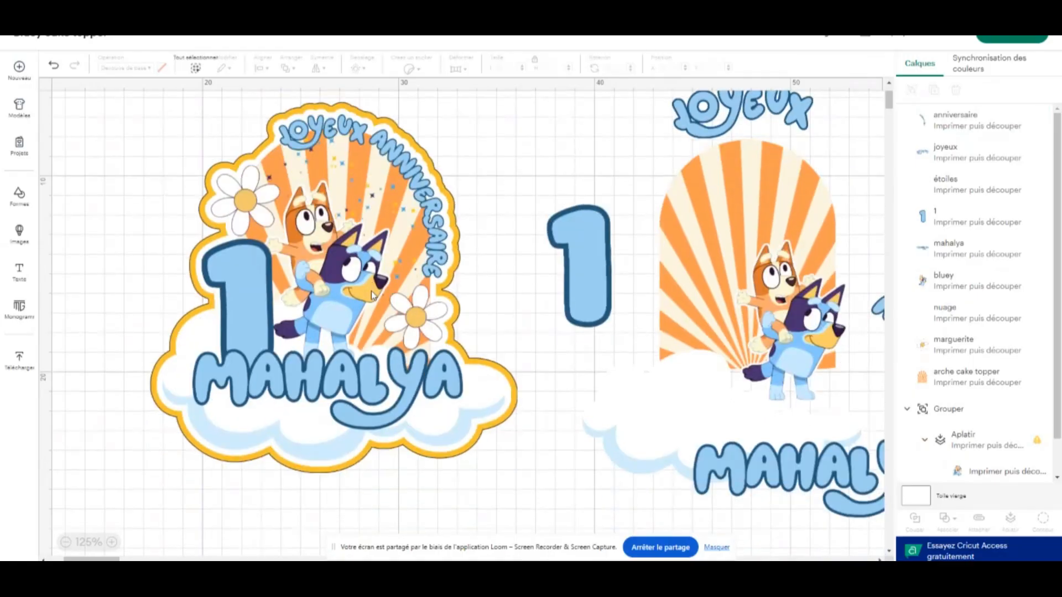
drag(360, 235, 336, 241)
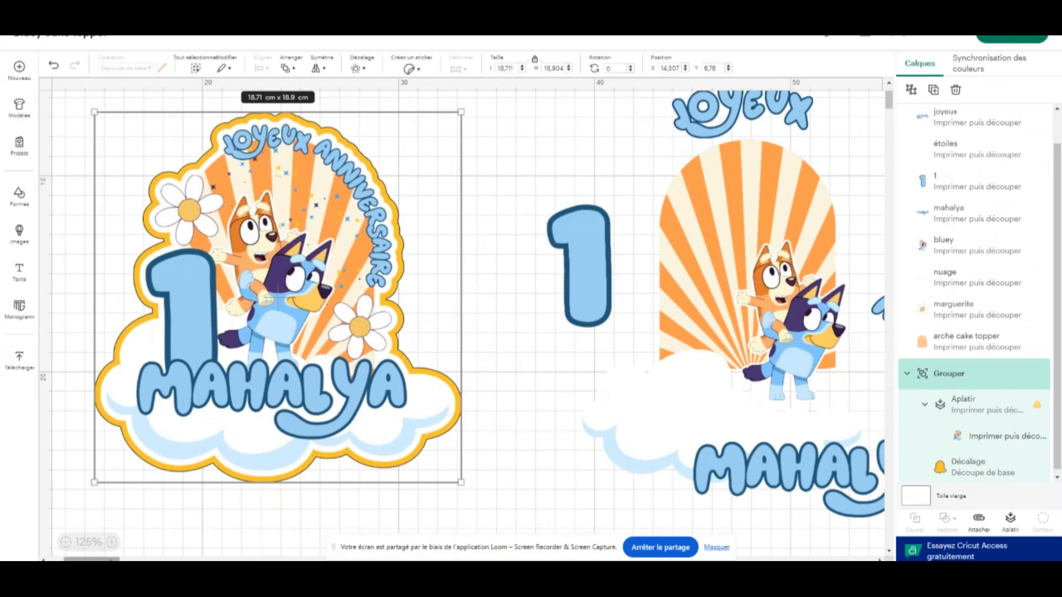
Shift the striped arch between the number 1 and the daisy, and move the daisy to about X 54.16, Y 9.1
mouse_move(91, 559)
mouse_down()
mouse_move(118, 559)
mouse_move(106, 559)
mouse_up()
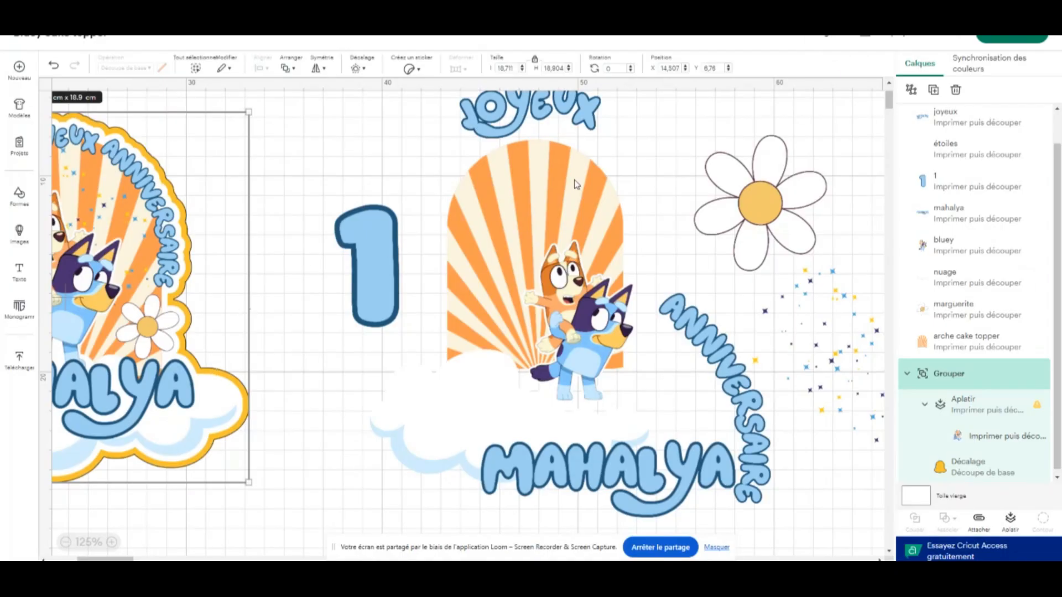
drag(549, 200, 594, 197)
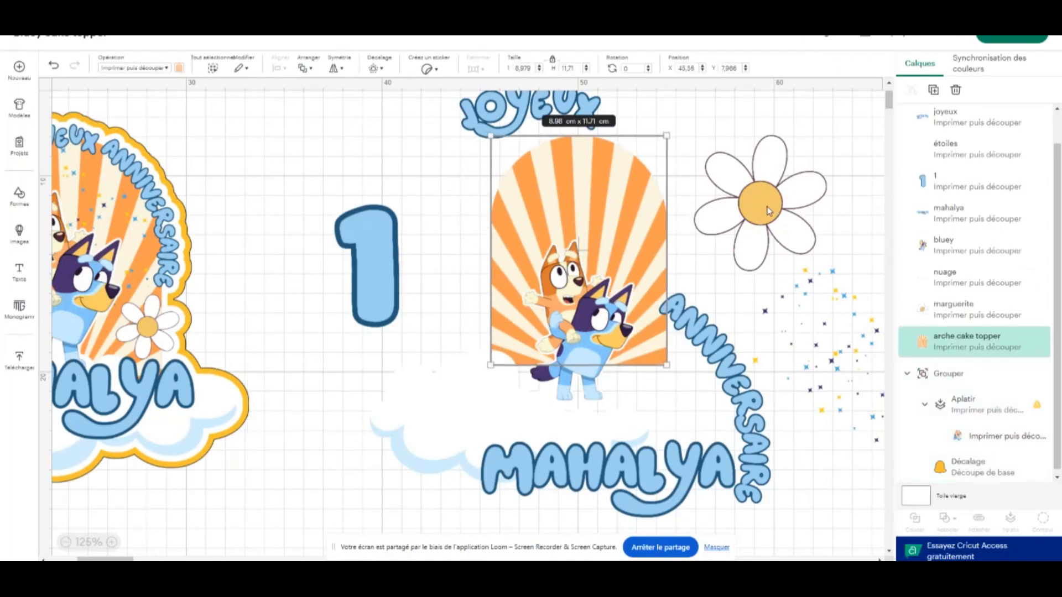
drag(771, 209, 739, 231)
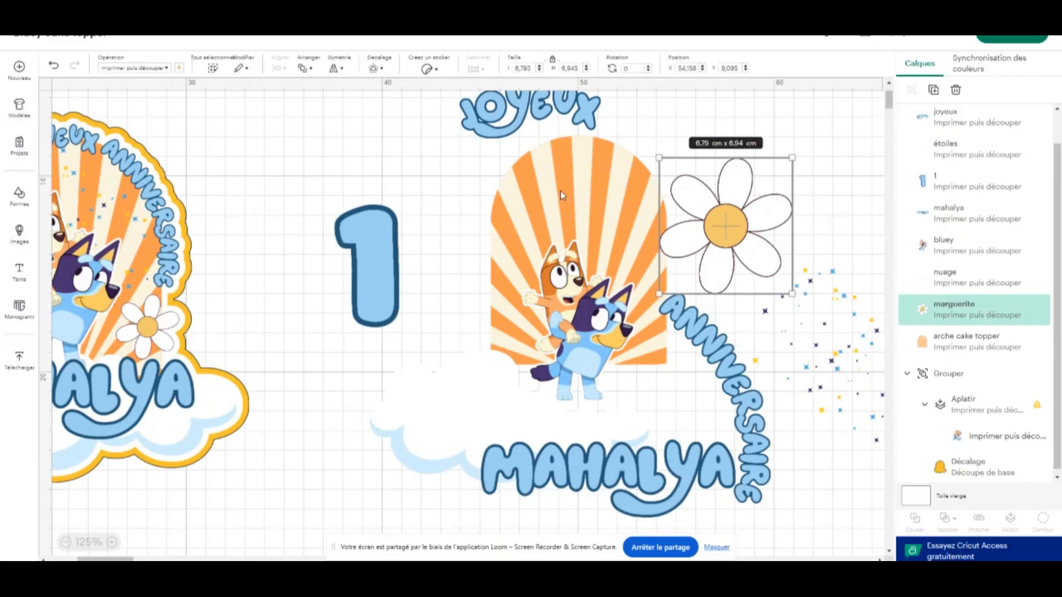
drag(560, 191, 539, 202)
click(735, 200)
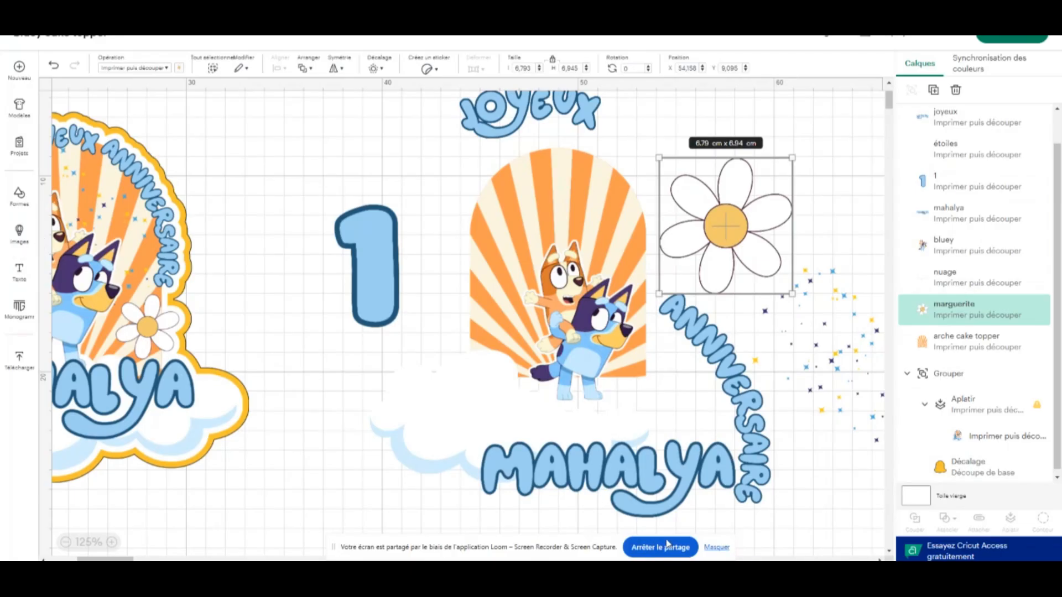
click(940, 556)
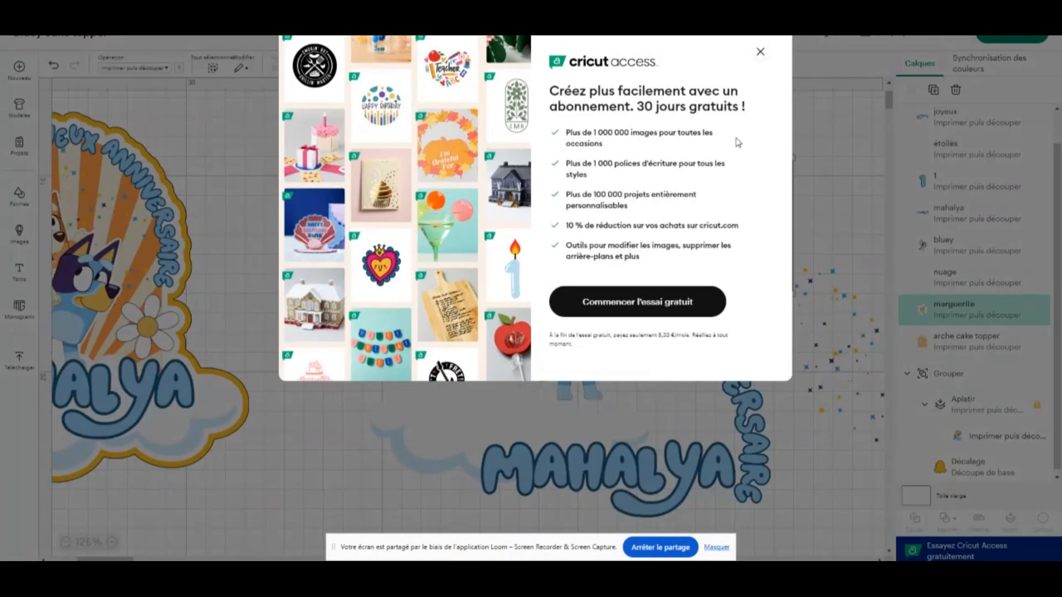
click(761, 52)
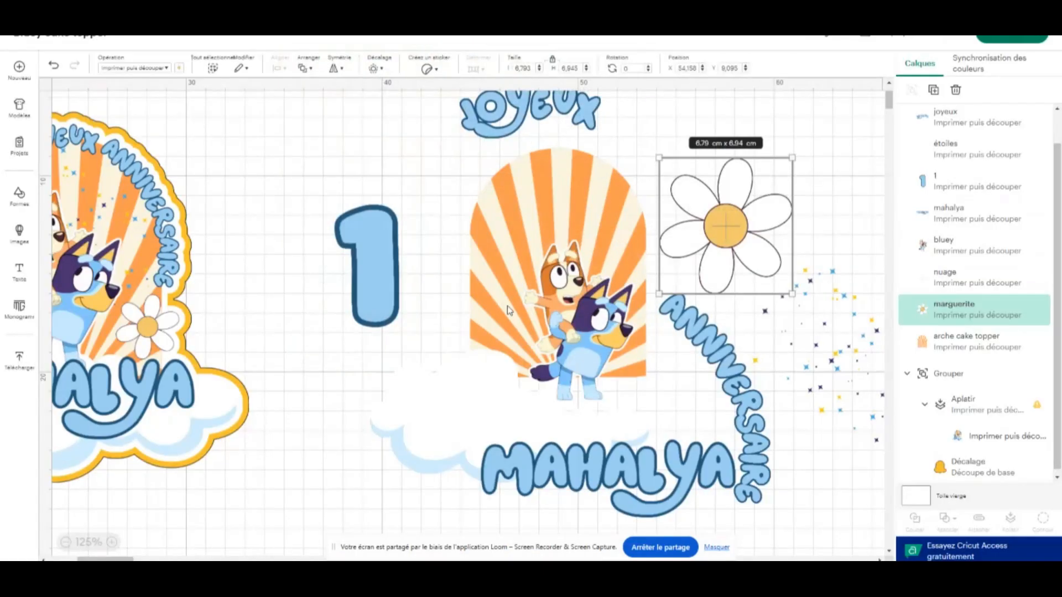
Move the grouped topper closer to the loose elements, to about X 20.08, Y 8.74
scroll(343, 276, up, 3)
scroll(338, 283, down, 5)
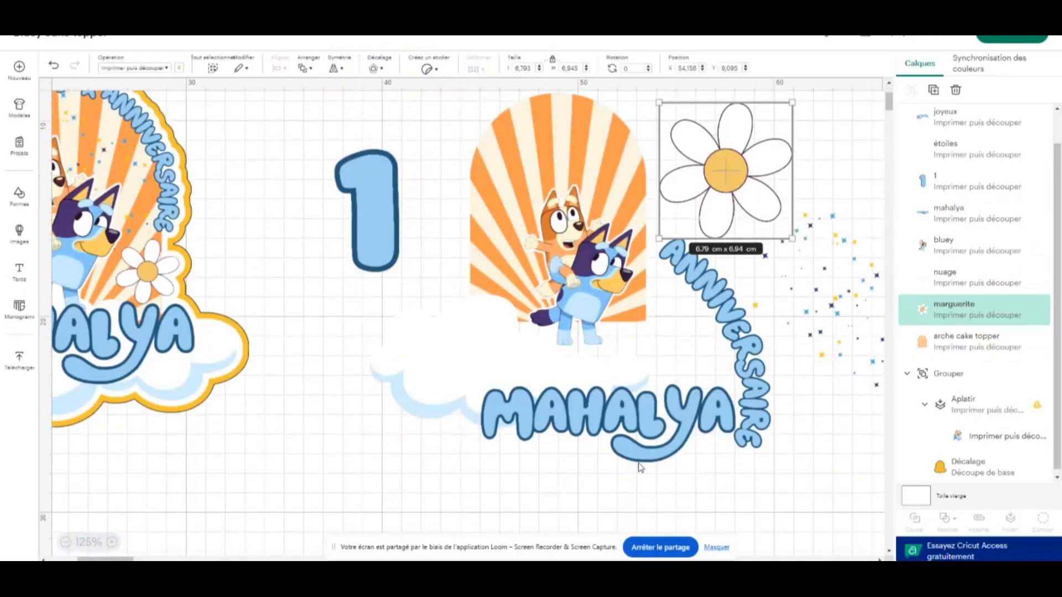
drag(121, 264, 237, 309)
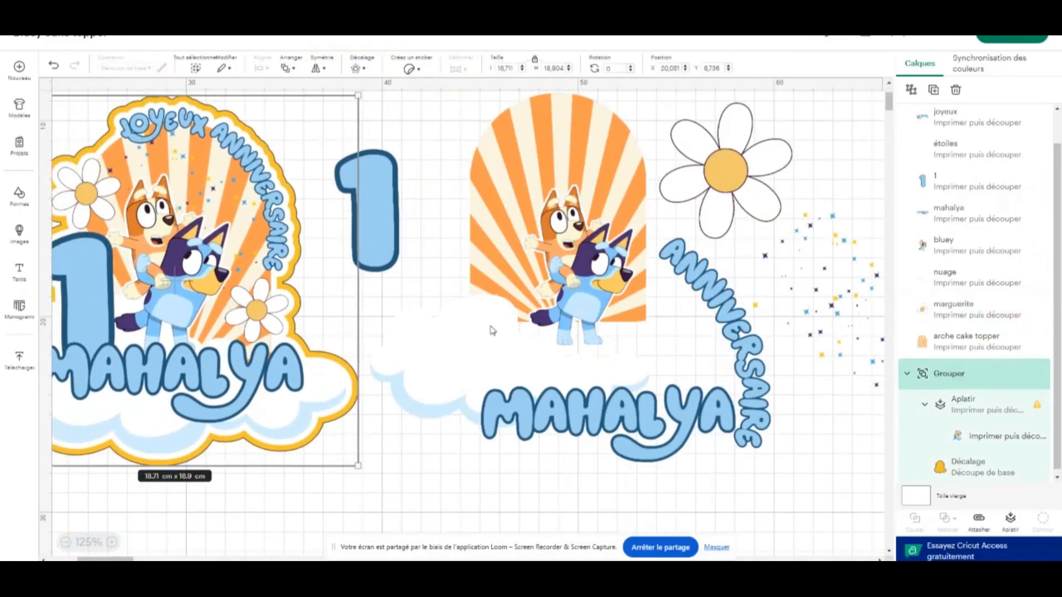
Move the striped arch to about X 46.34, Y 6.84 and the daisy to about X 55.15, Y 7.47
scroll(387, 277, up, 3)
drag(607, 271, 644, 236)
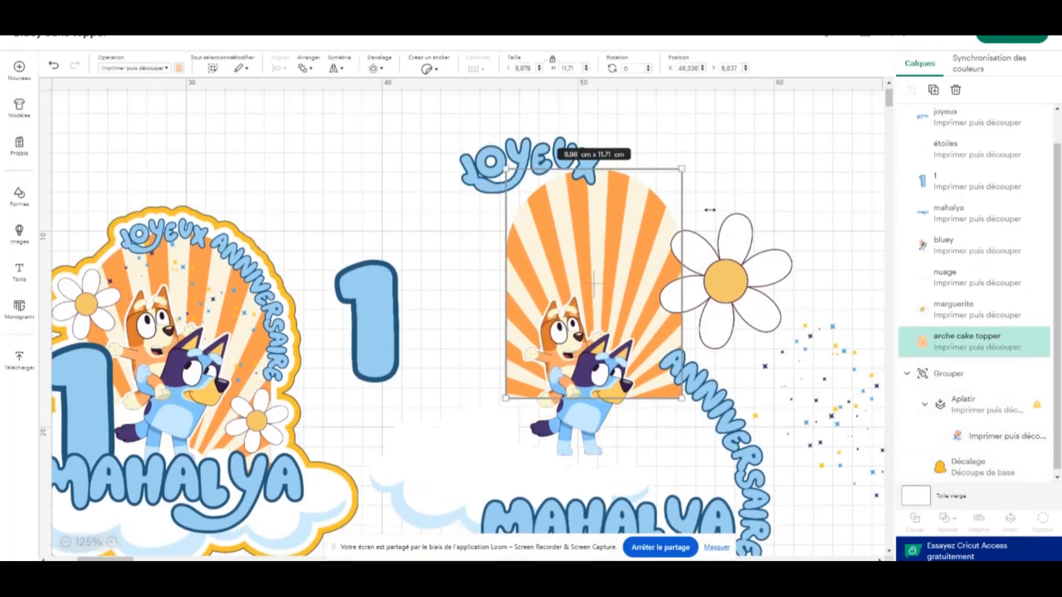
drag(774, 269, 794, 237)
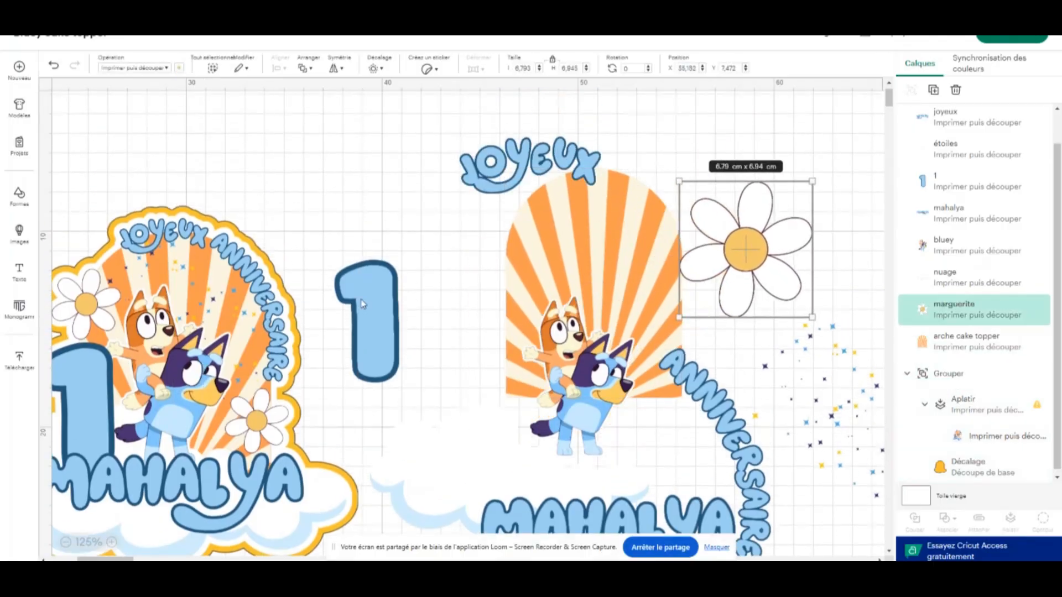
Arrange the number 1 over the striped arch's edge, the cloud below the Bluey characters, and the stars beside the daisy
drag(362, 302, 501, 254)
drag(245, 275, 245, 275)
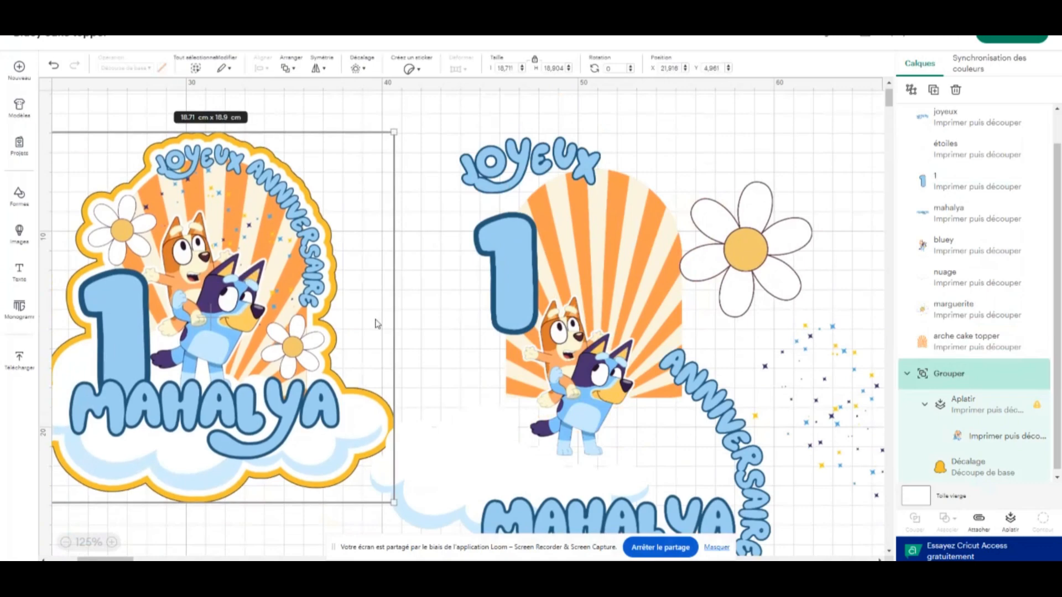
drag(452, 447, 510, 397)
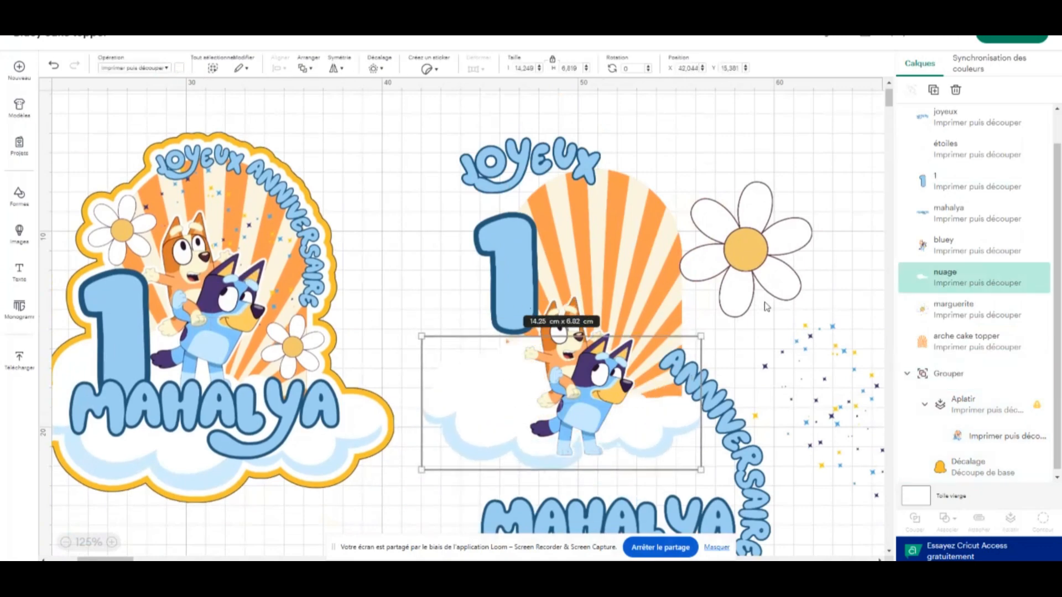
drag(811, 365, 788, 304)
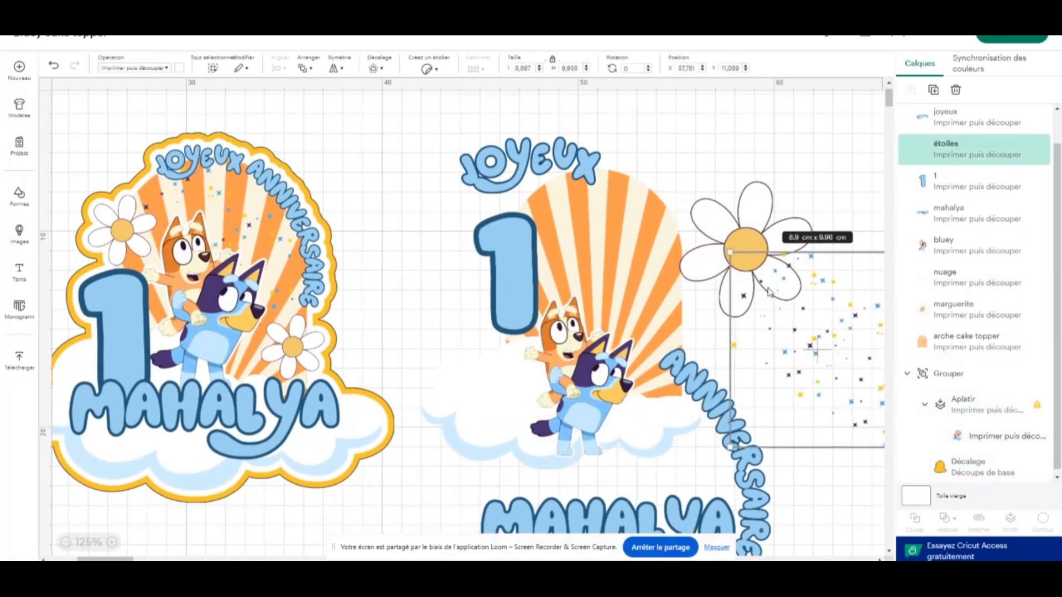
Move the number 1 to about X 40.97, Y 9.62 and the cloud to about X 40.77, Y 14.61, shifting the grouped topper aside
drag(287, 334, 200, 330)
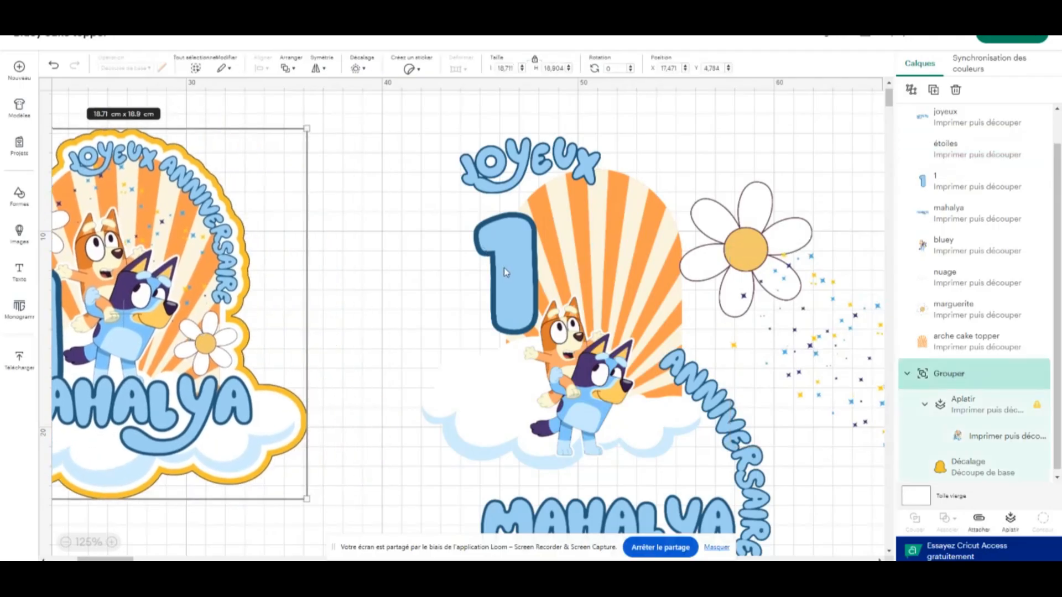
drag(503, 268, 433, 282)
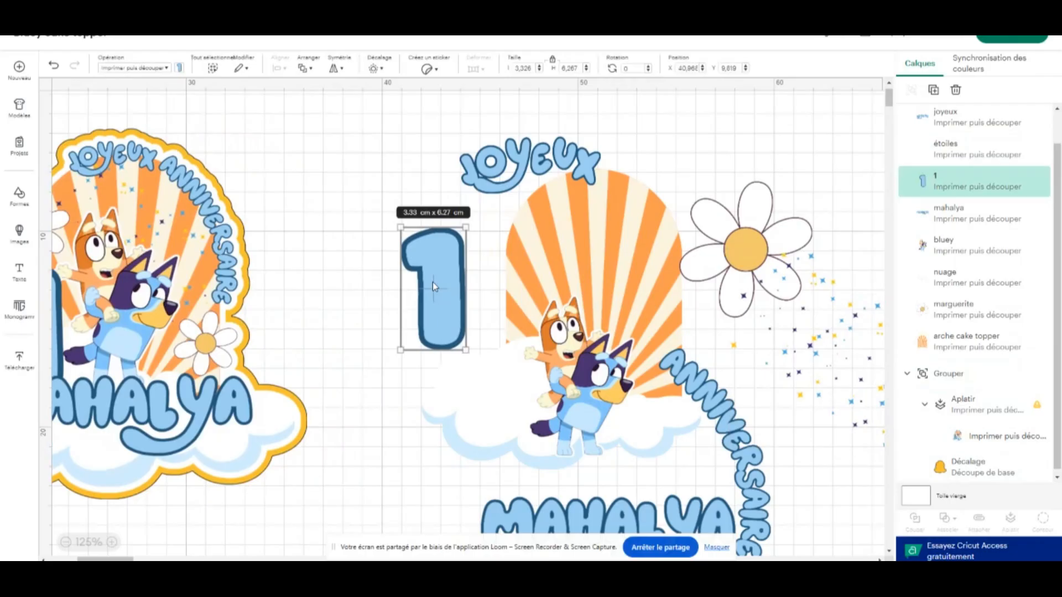
drag(476, 416, 450, 402)
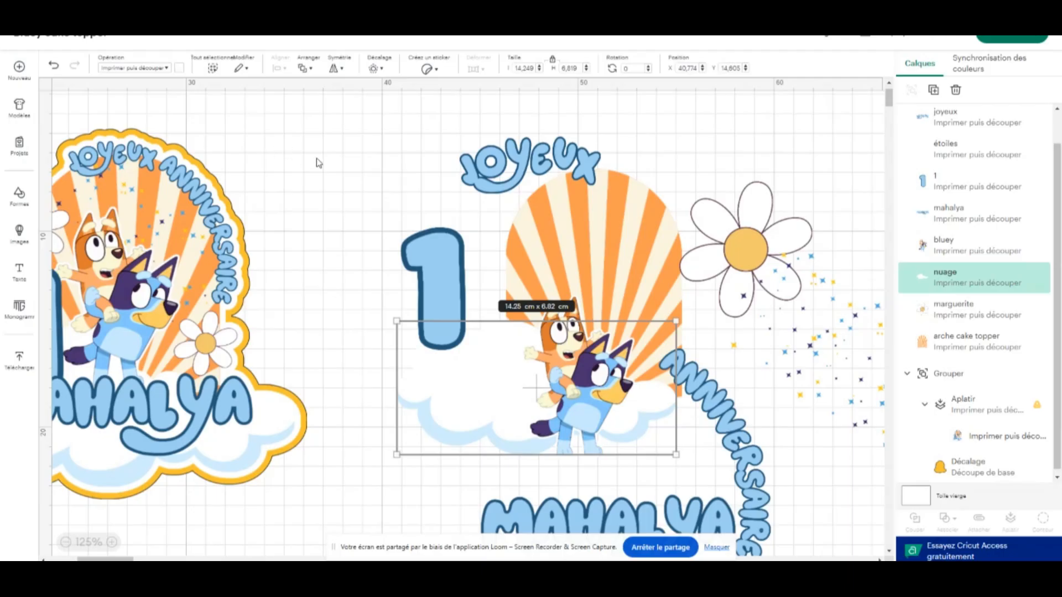
click(320, 208)
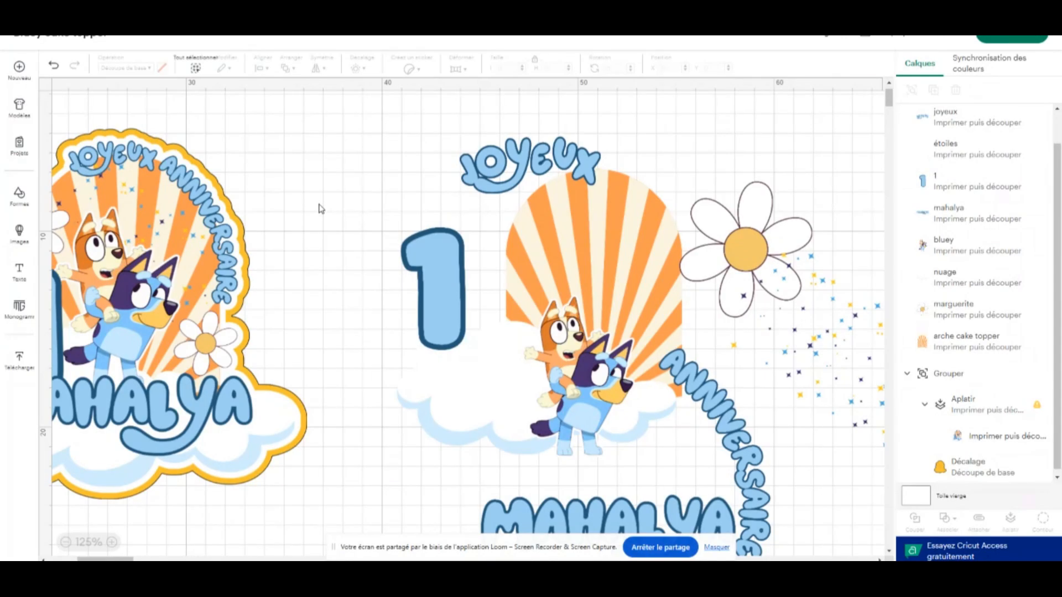
Spread out the striped arch, the JOYEUX text and the cloud to clear space around the Bluey characters
drag(628, 221, 651, 165)
drag(502, 171, 385, 211)
drag(573, 203, 522, 207)
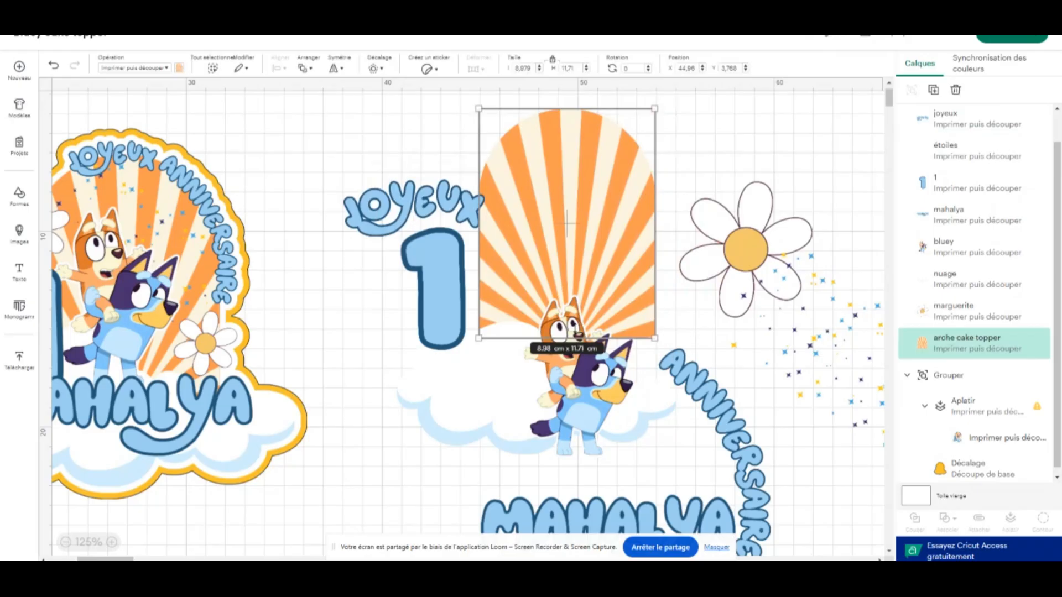
drag(487, 387, 411, 443)
Enlarge the striped arch to about 12.03 × 15.69 cm and position it at about X 45.1, Y 4.16
drag(590, 194, 597, 225)
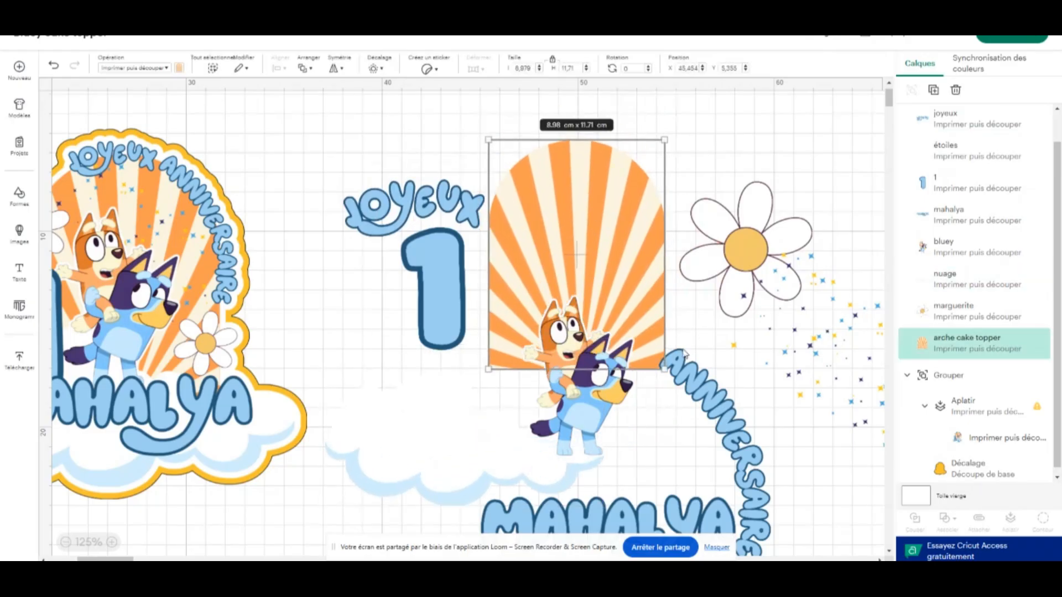
drag(665, 369, 724, 447)
drag(413, 431, 385, 395)
drag(637, 234, 631, 210)
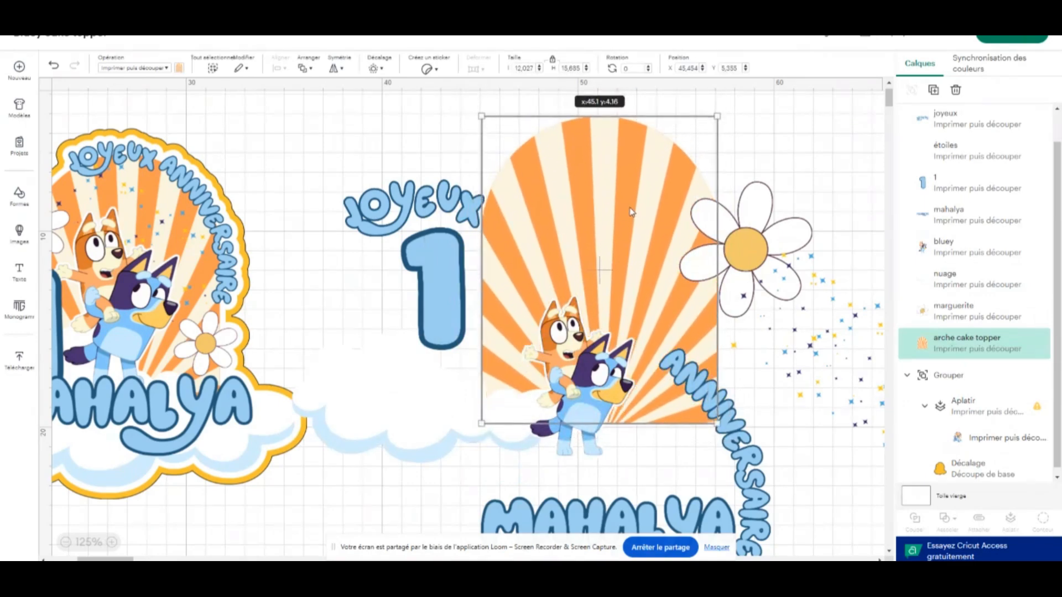
Move the cloud across the base of the striped arch and enlarge it proportionally beyond the arch's width
click(760, 422)
drag(427, 419, 590, 428)
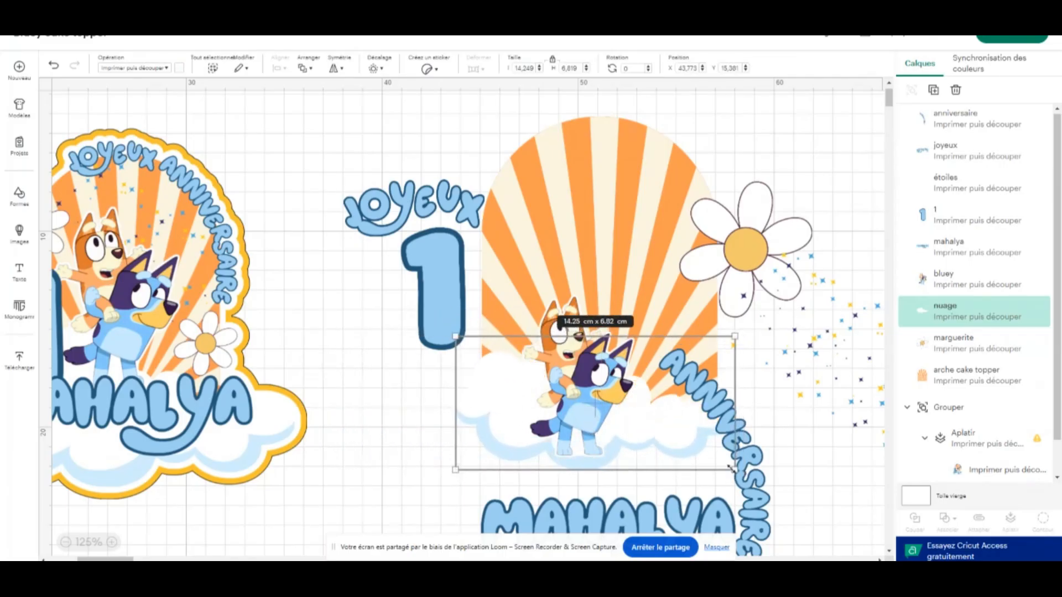
drag(730, 468, 773, 492)
Enlarge the Bluey characters to about 8.39 × 12.05 cm and centre them on the arch at about X 47.32, Y 6.24
click(553, 331)
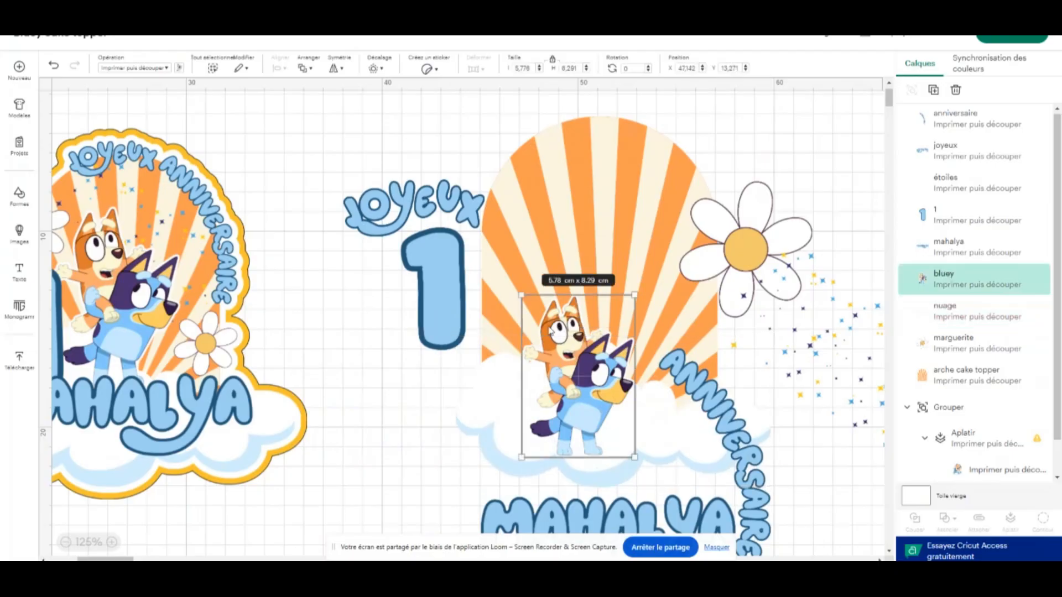
drag(550, 333, 570, 271)
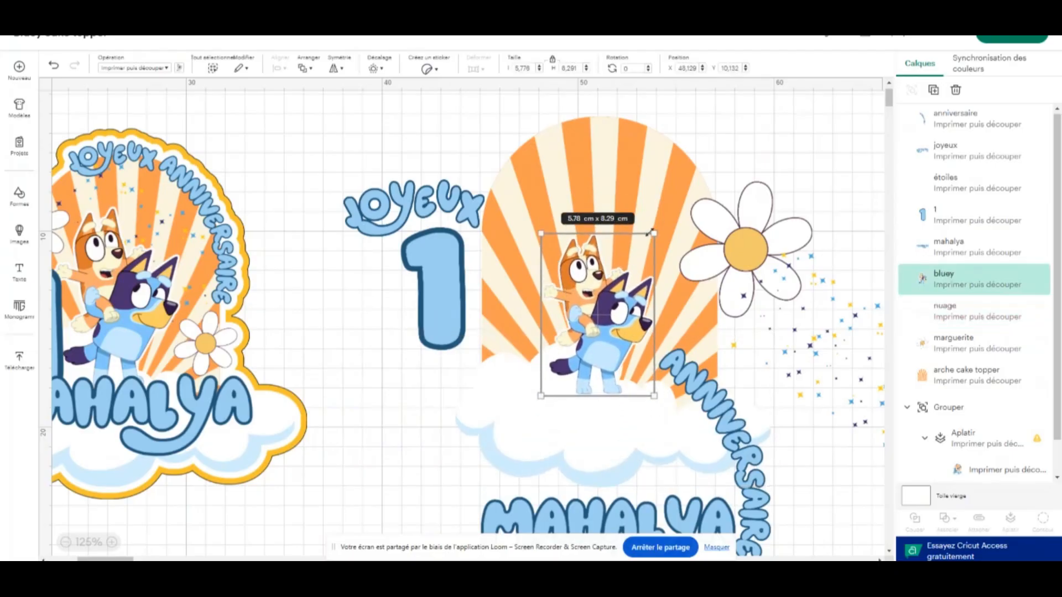
drag(651, 232, 705, 161)
drag(621, 266, 602, 253)
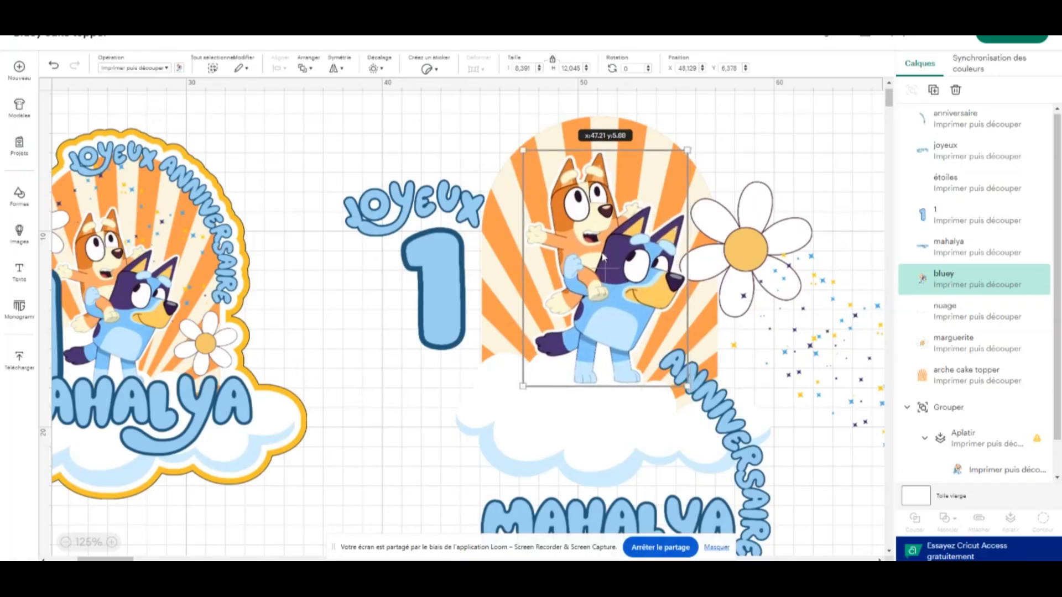
click(758, 179)
click(626, 266)
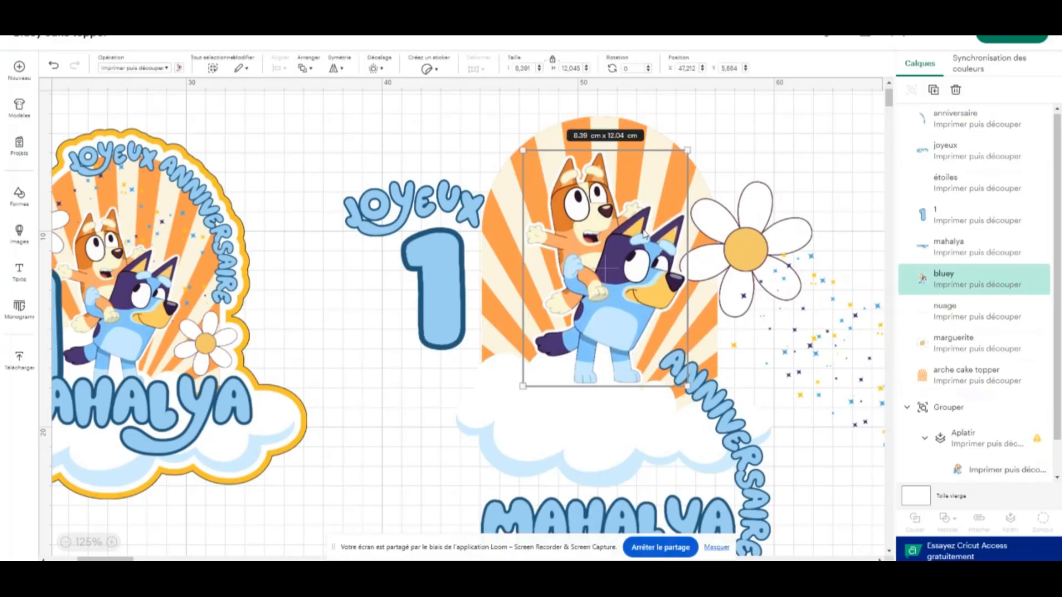
mouse_move(619, 203)
mouse_down()
mouse_move(610, 199)
mouse_move(620, 211)
mouse_up()
Shrink the daisy to about 2.96 × 3.02 cm and move the stars onto the striped arch
click(741, 241)
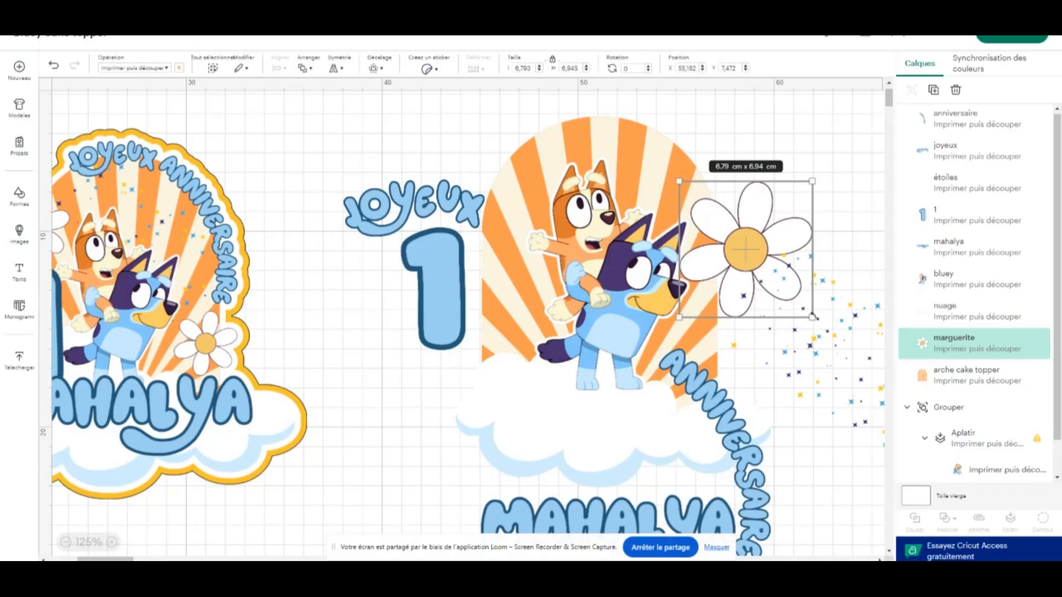
drag(812, 318, 809, 199)
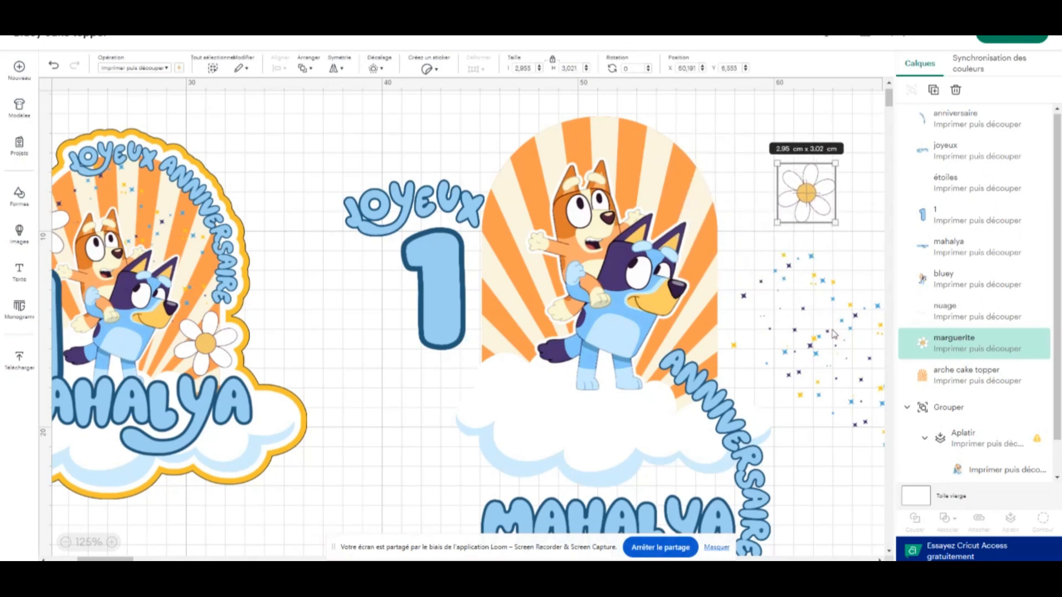
drag(834, 333, 718, 361)
Bring the Bluey characters in front of all other layers, positioned at about X 47.25, Y 6.41
click(607, 376)
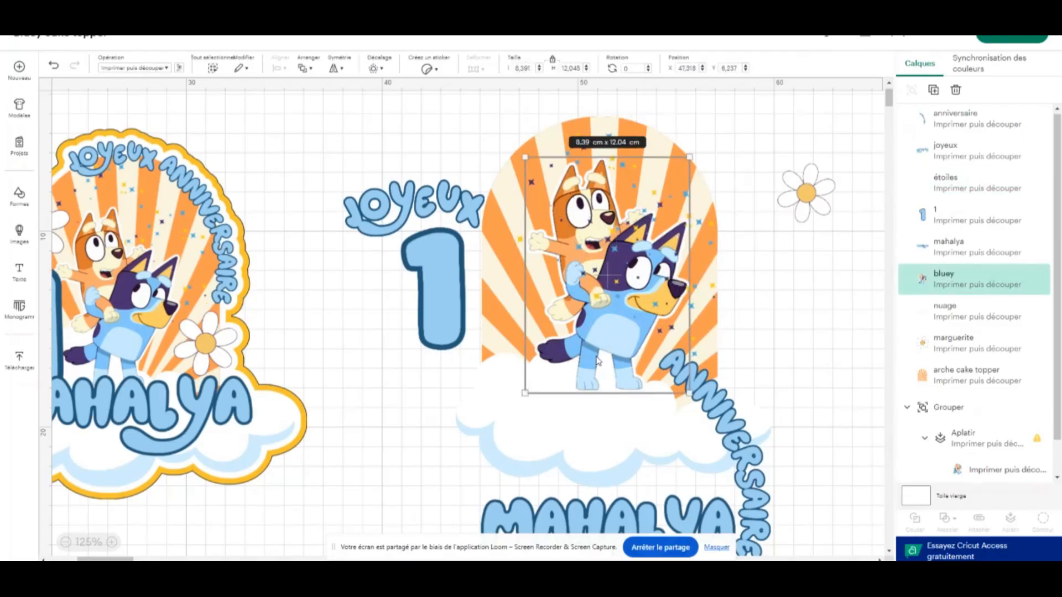
right_click(597, 361)
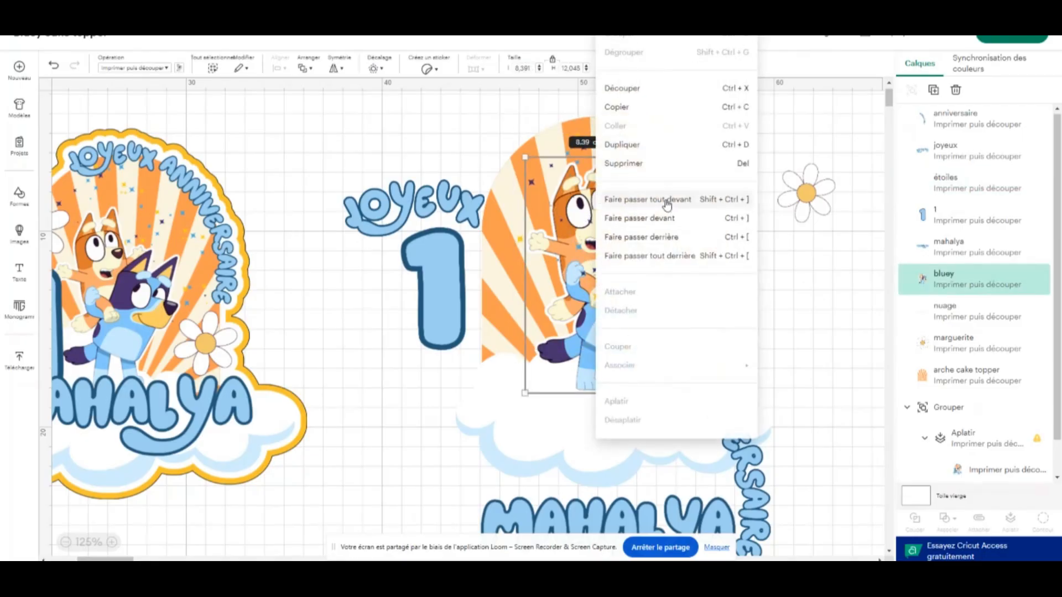
click(666, 204)
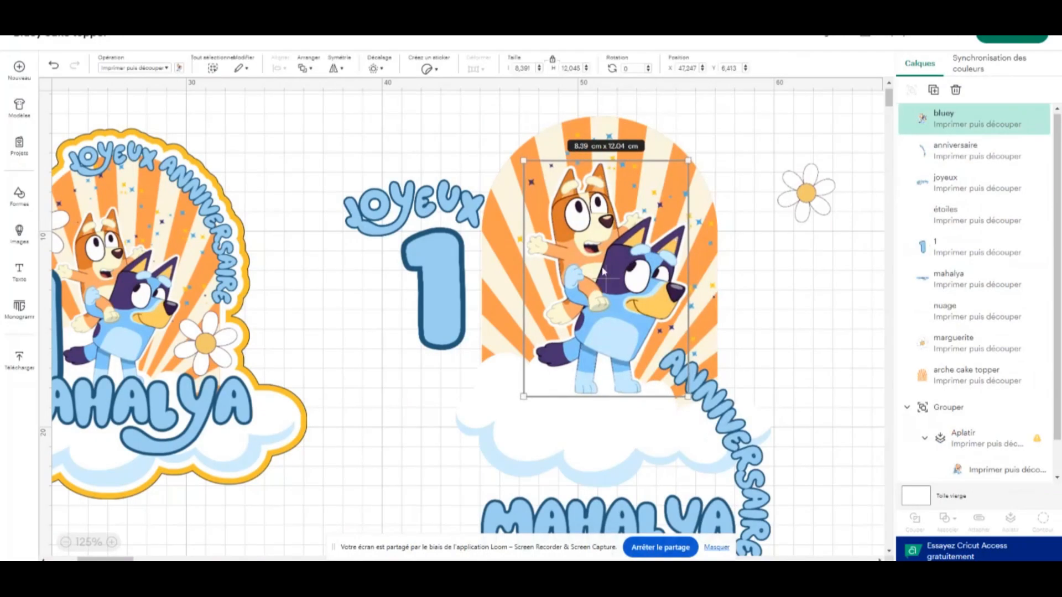
Enlarge the cloud to about 17.61 × 8.43 cm and raise it to about X 42.42, Y 14.99
click(520, 442)
drag(449, 485, 423, 496)
drag(601, 429, 599, 422)
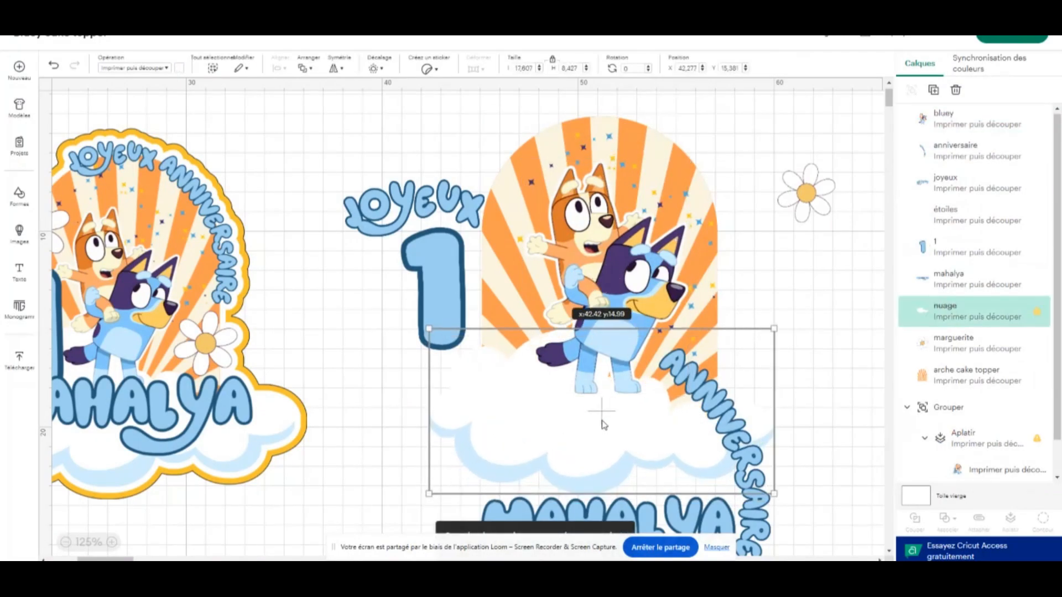
click(792, 291)
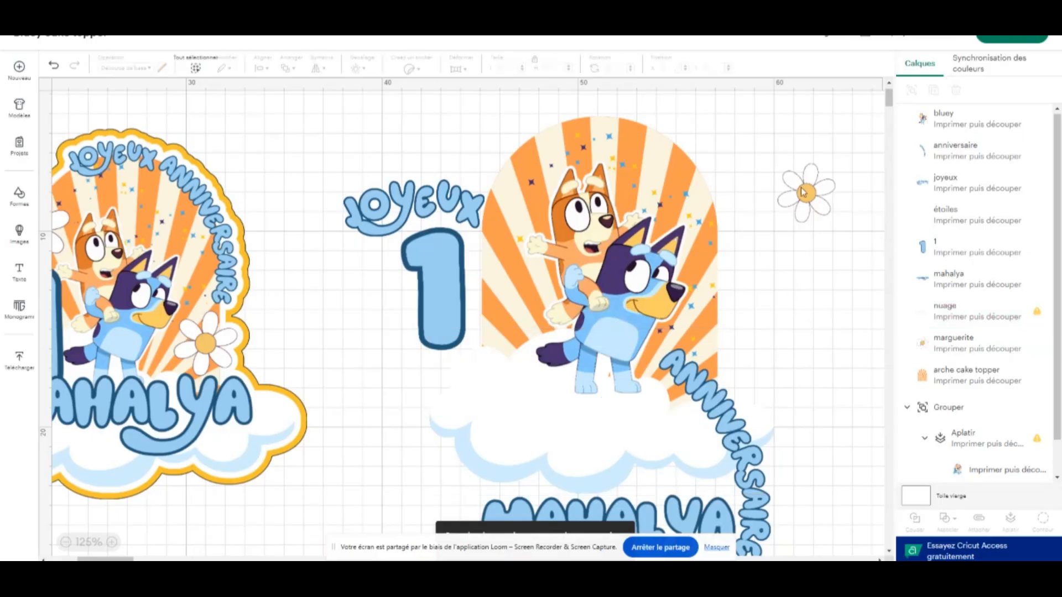
Fit JOYEUX atop the arch at about 5.55 × 2.25 cm, rotated about 5°, and set ANNIVERSAIRE along the arch's right curve
drag(807, 193, 787, 227)
drag(455, 213, 659, 121)
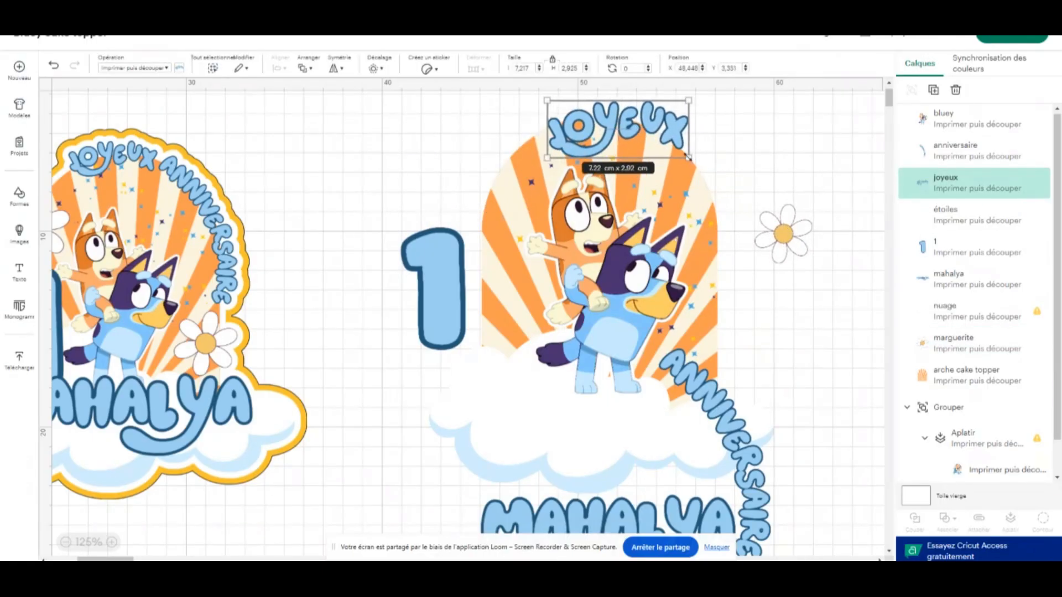
drag(687, 158, 656, 145)
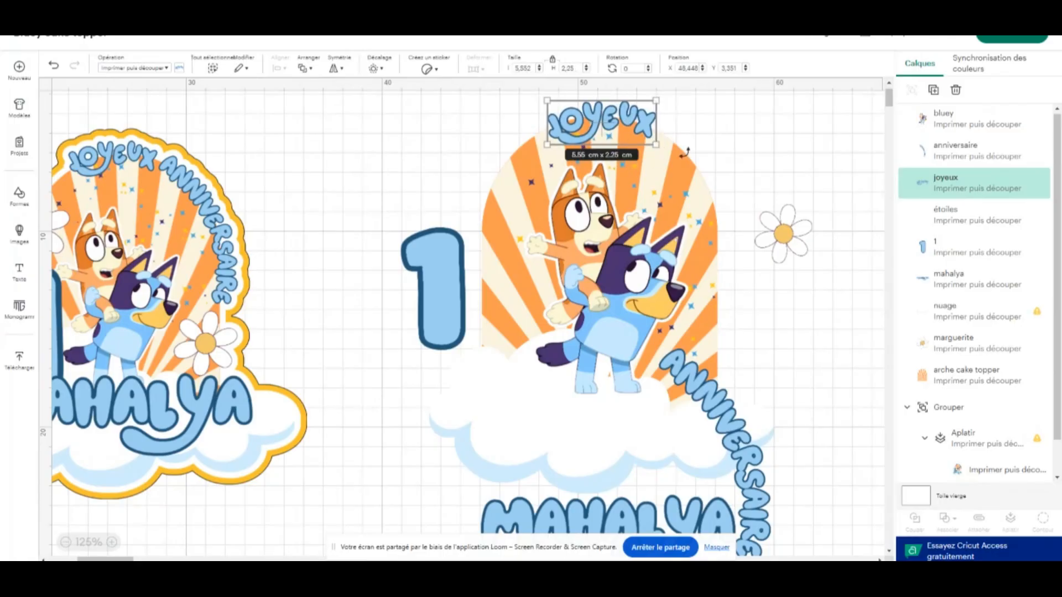
drag(666, 150, 663, 157)
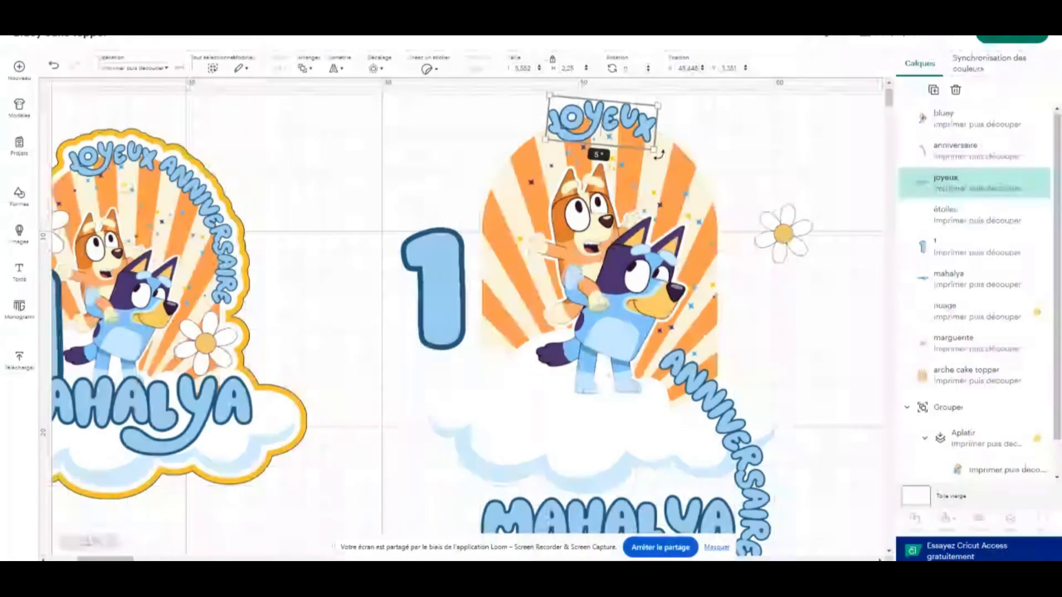
drag(740, 435, 715, 287)
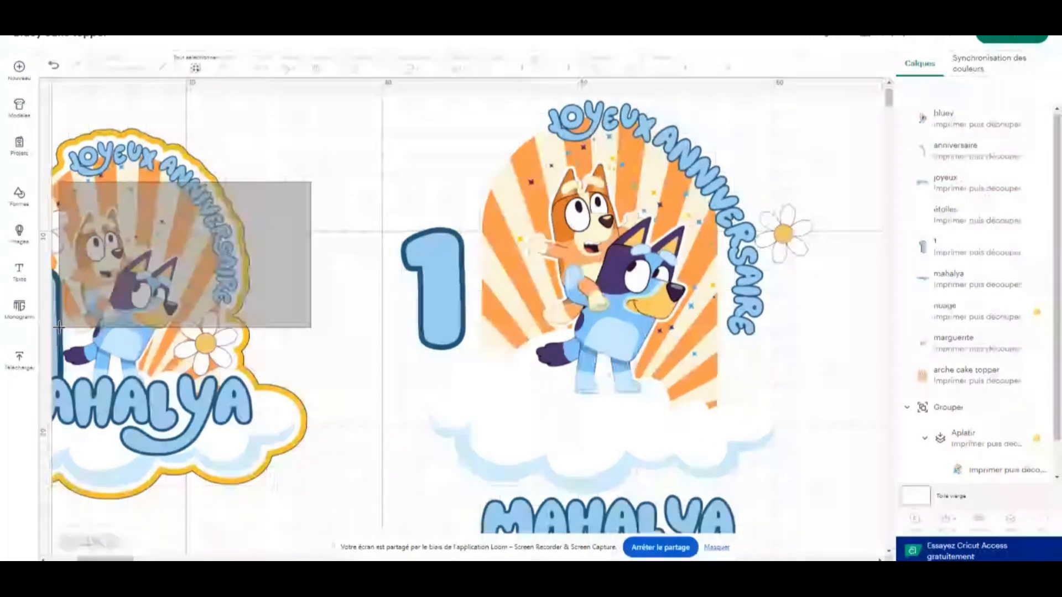
Reposition the grouped topper with its yellow offset at about X 19.65, Y 4.93
drag(71, 342, 177, 329)
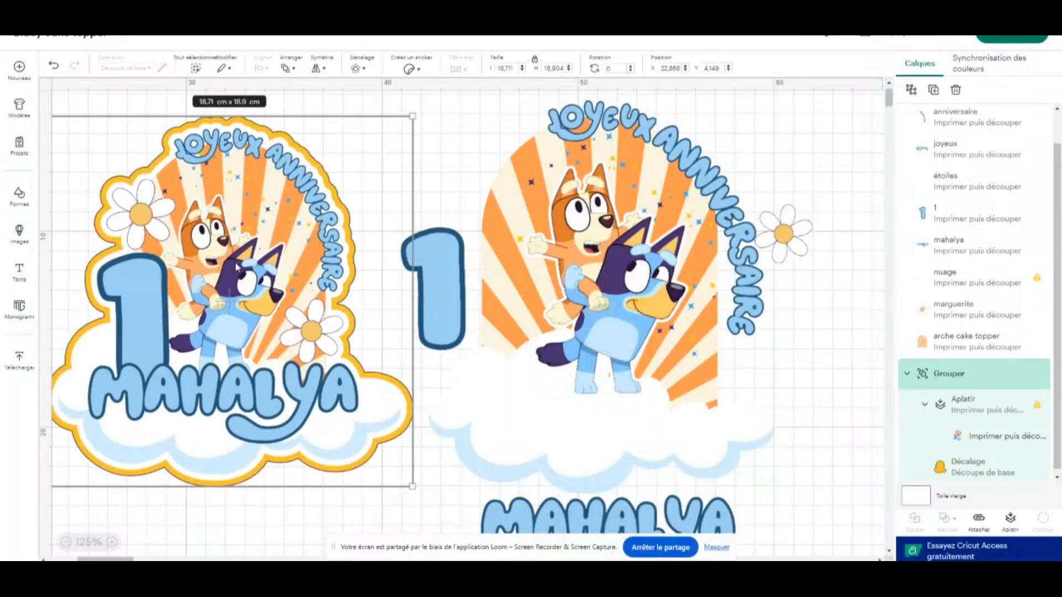
drag(360, 184, 298, 197)
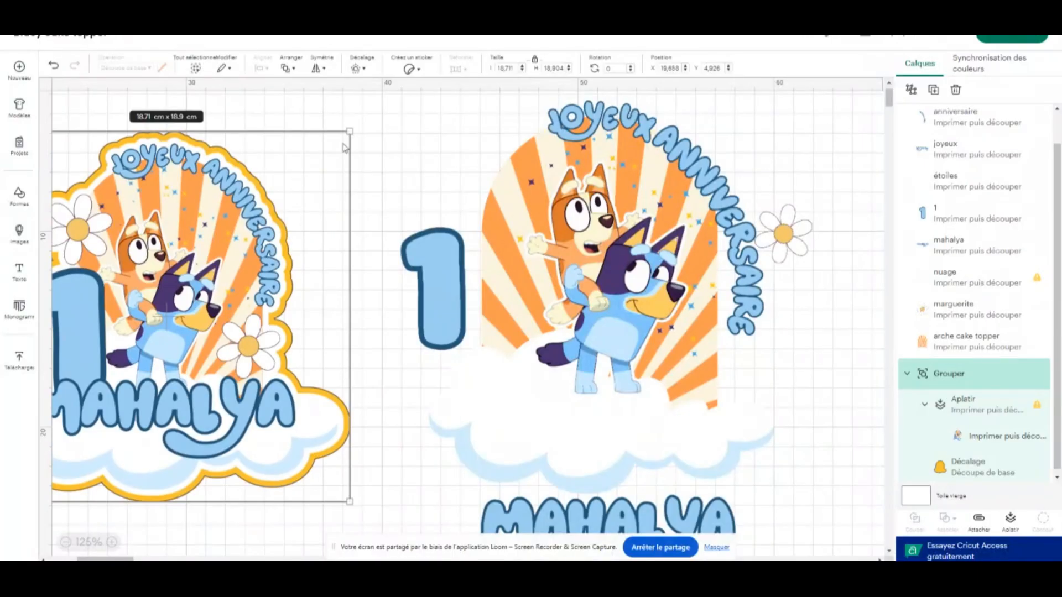
click(404, 161)
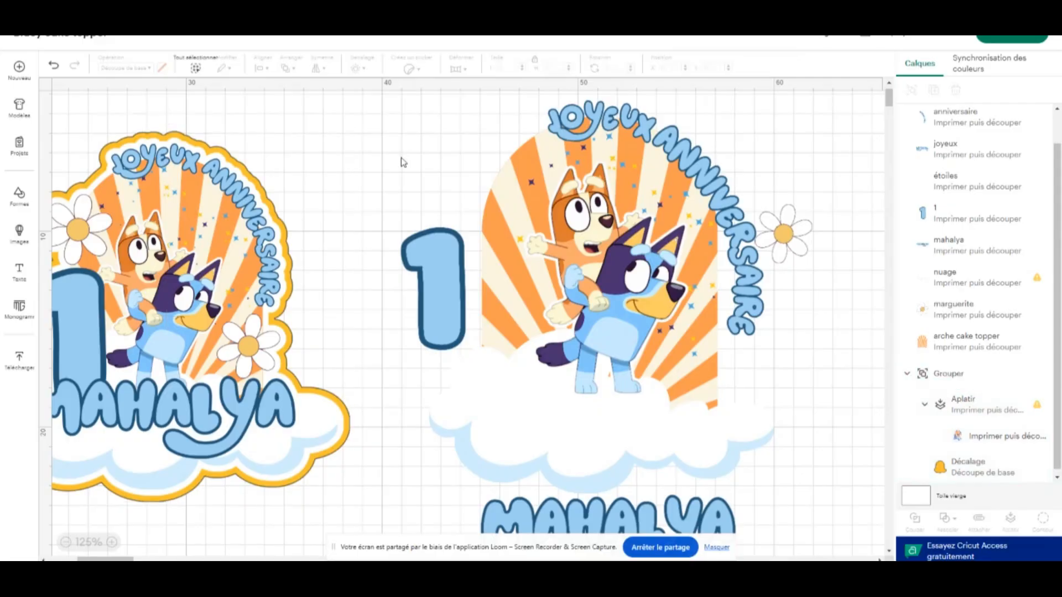
Enlarge the number 1 to about 4.81 × 9.06 cm at the arch's left edge and place the child's name across the cloud
drag(449, 298, 506, 333)
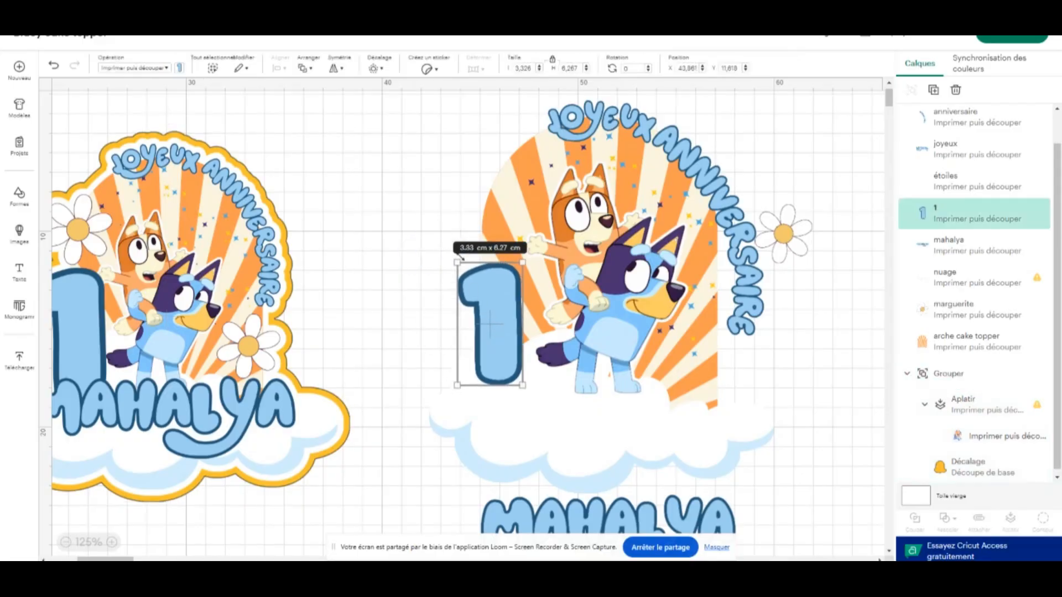
drag(457, 259, 405, 161)
drag(512, 283, 523, 287)
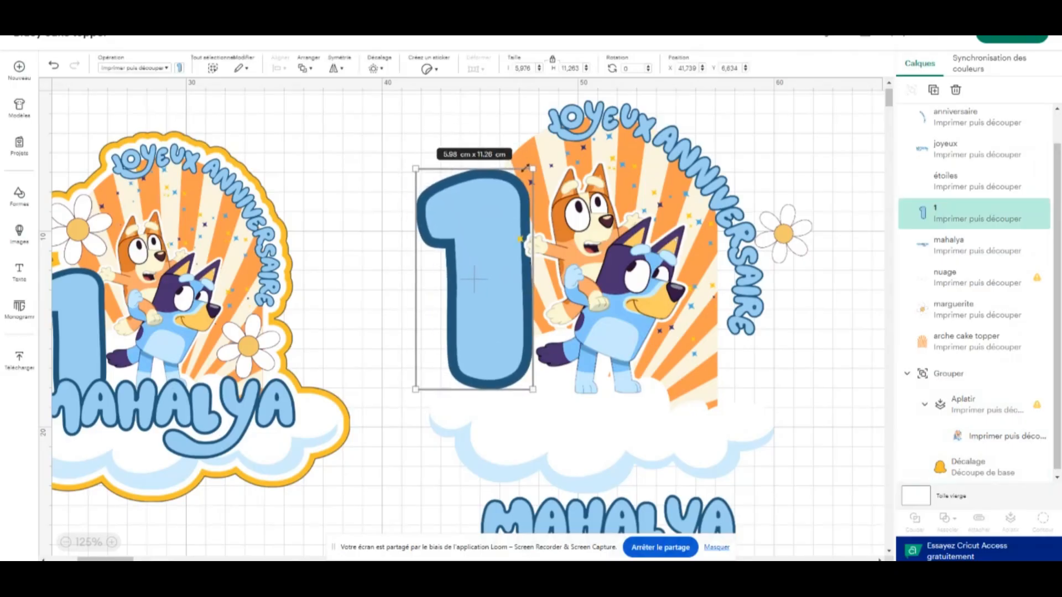
drag(532, 165, 509, 209)
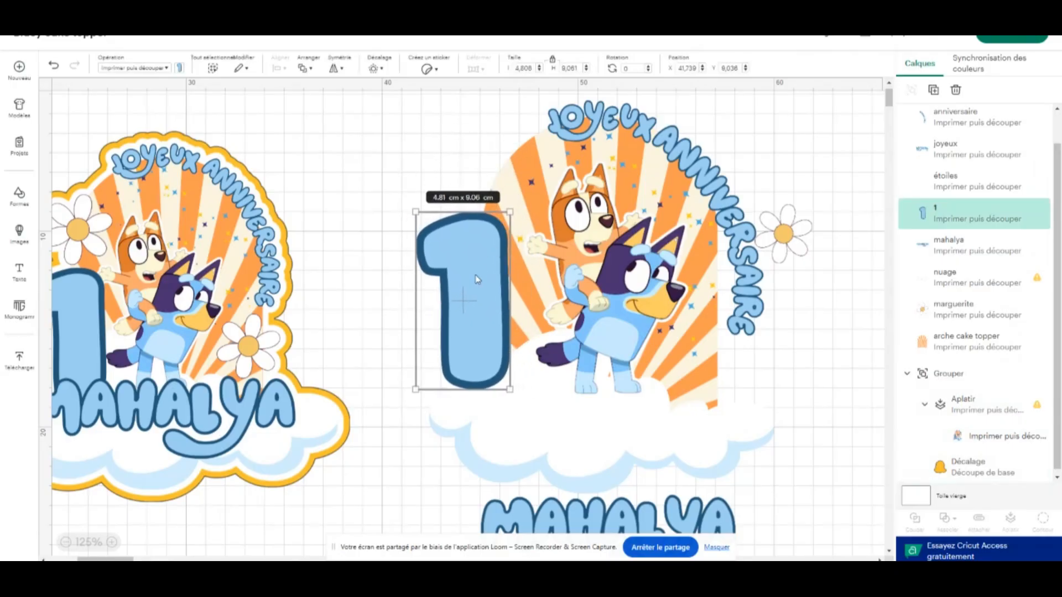
mouse_move(475, 289)
mouse_down()
mouse_move(490, 281)
mouse_move(477, 279)
mouse_up()
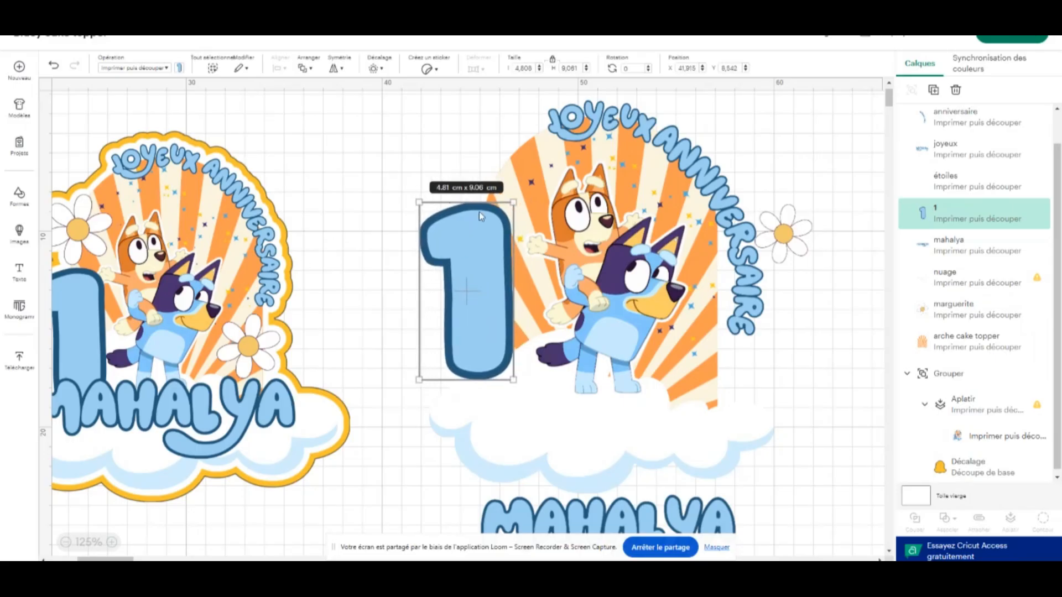
drag(588, 506, 567, 420)
click(455, 278)
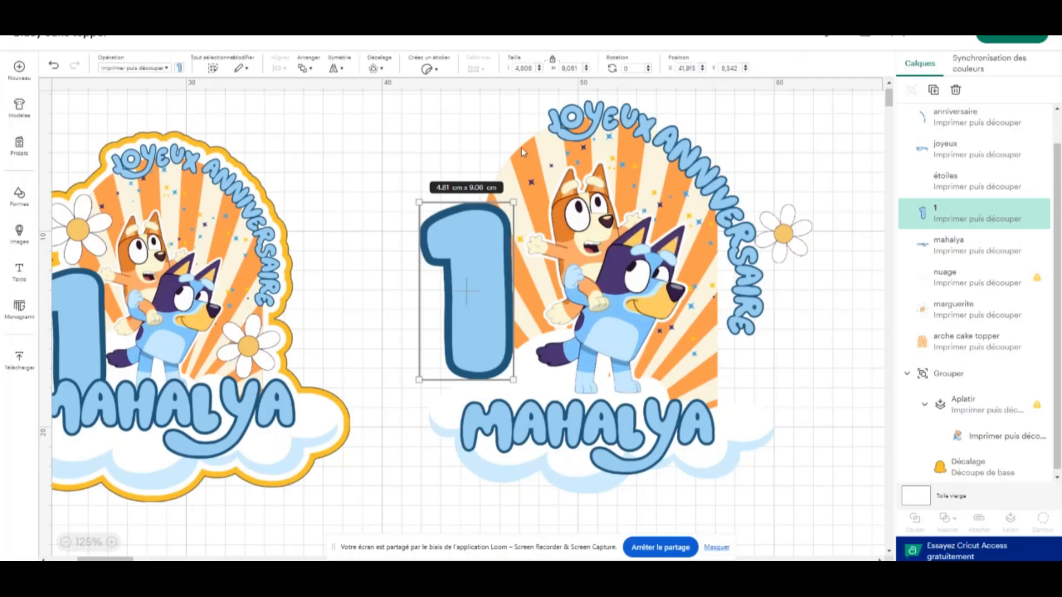
click(521, 164)
click(499, 178)
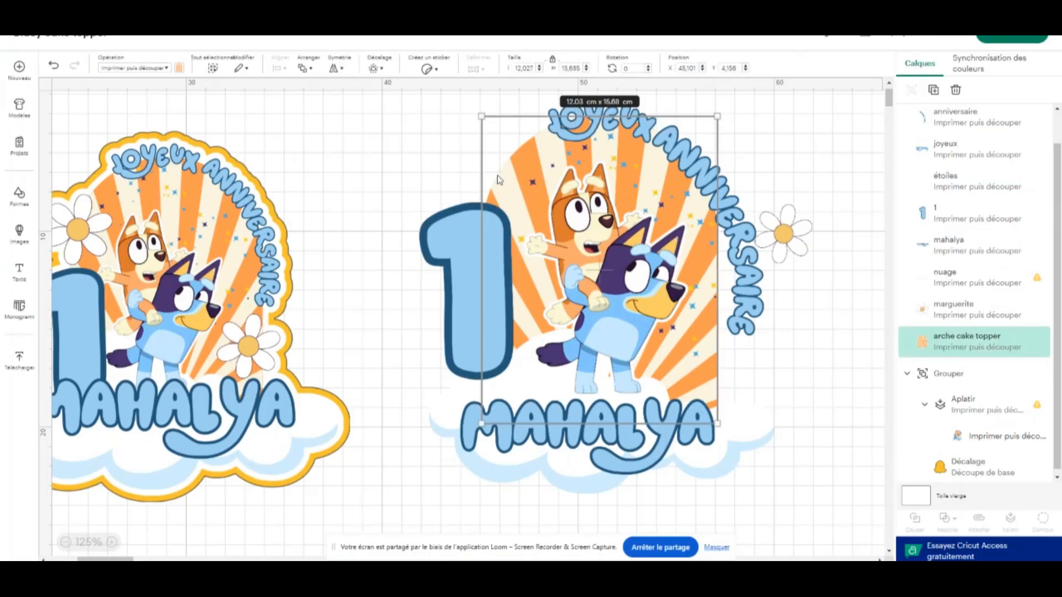
click(374, 69)
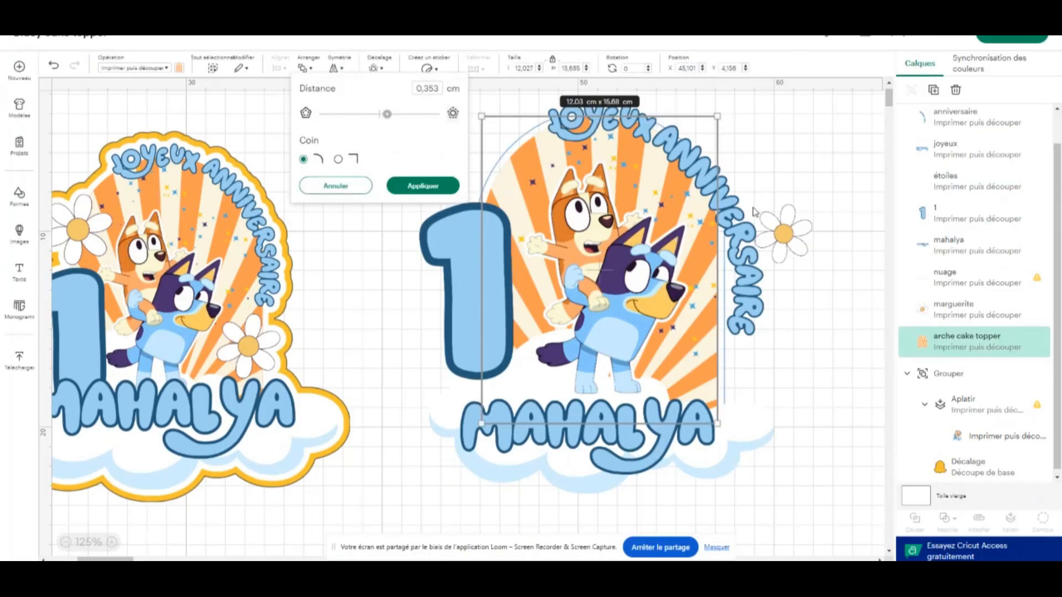
Clear the arch by moving ANNIVERSAIRE, JOYEUX, the number 1 and the Bluey characters off its edges
drag(738, 216, 839, 480)
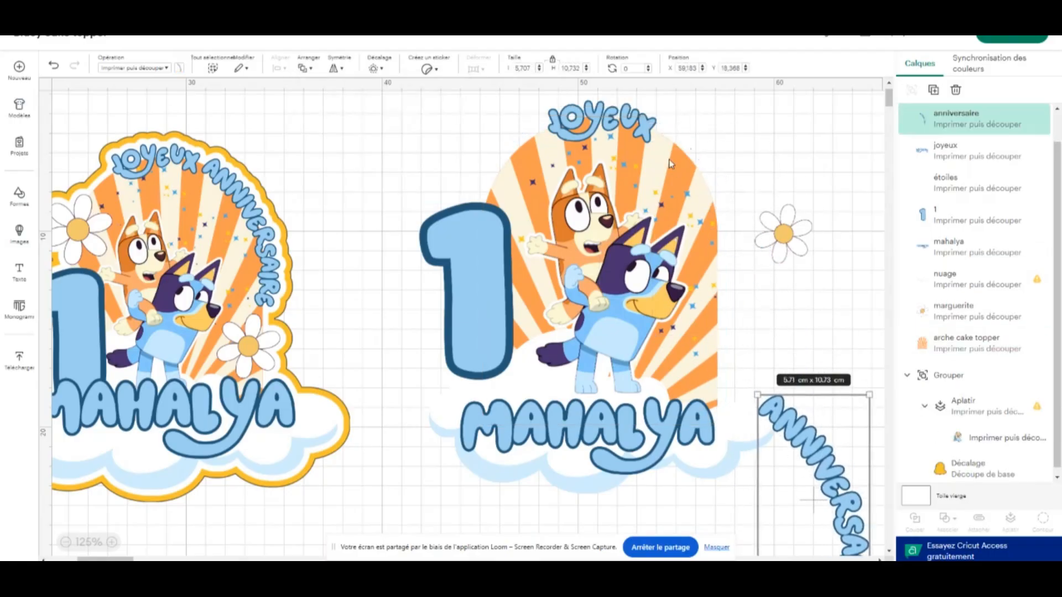
drag(622, 122, 880, 377)
drag(454, 296, 340, 470)
drag(638, 316, 631, 431)
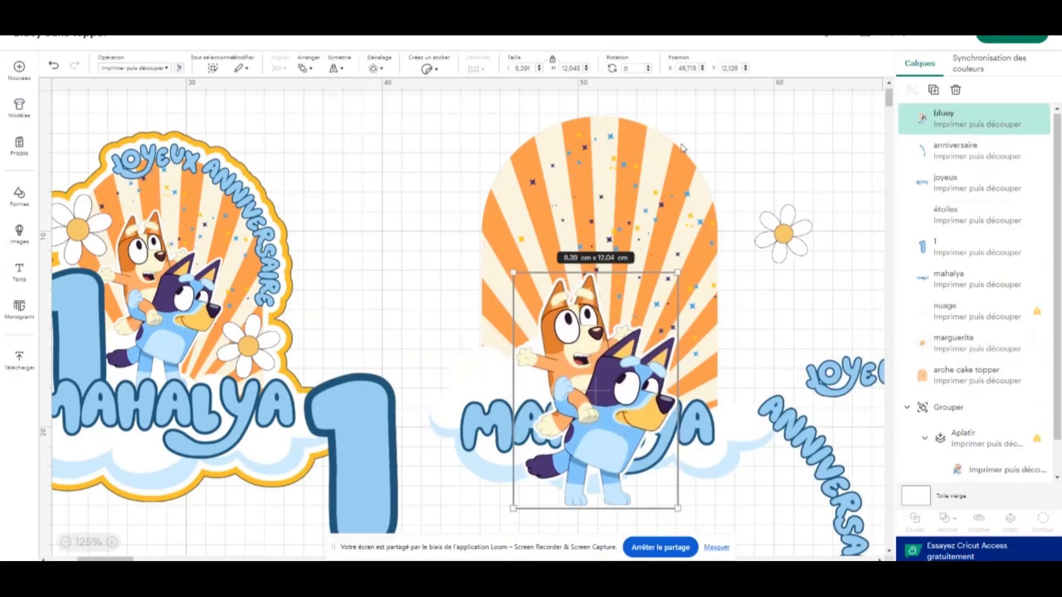
Create a rounded-corner offset of 0.529 cm around the striped arch
click(671, 158)
click(492, 206)
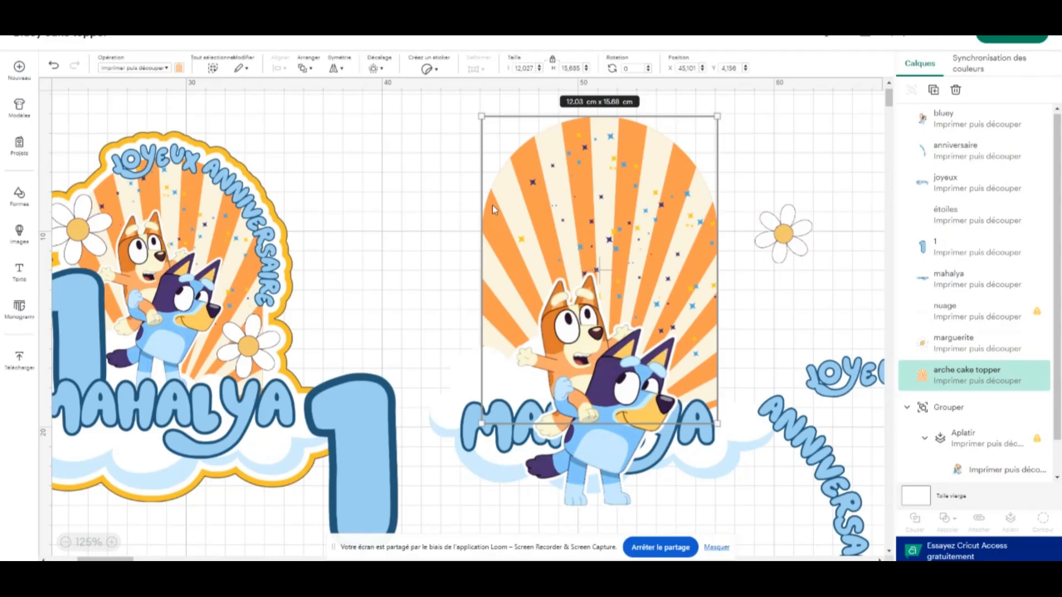
click(373, 68)
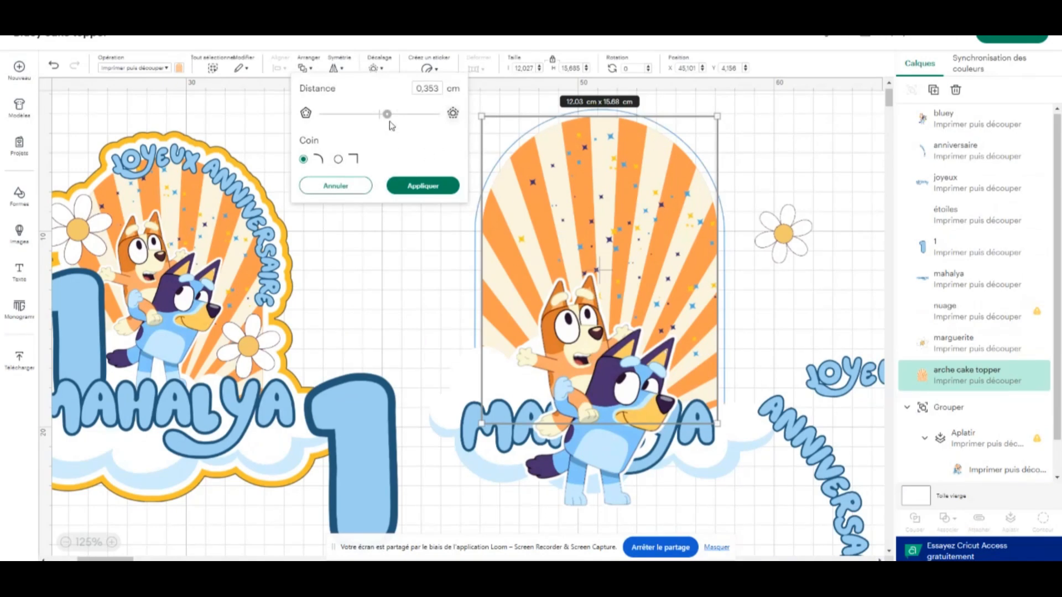
drag(387, 114, 392, 115)
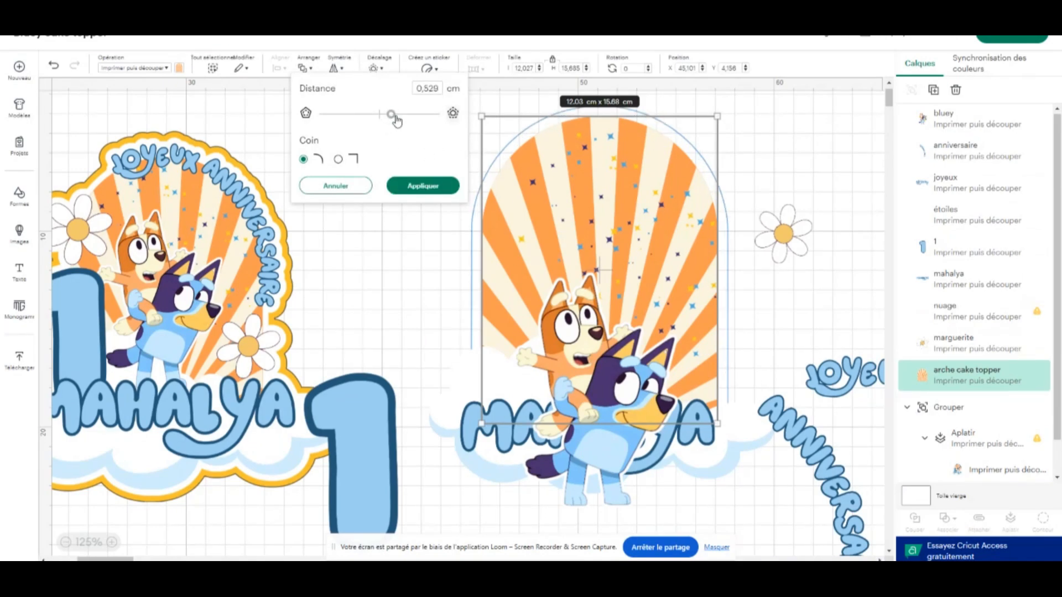
click(419, 185)
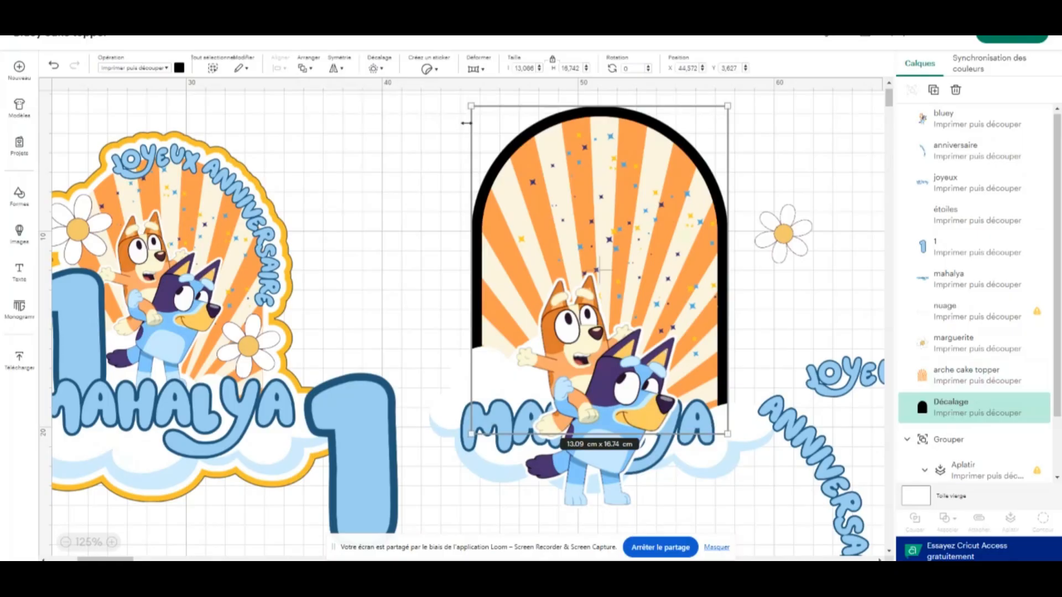
Recolour the arch's offset yellow to match the finished topper's border
click(780, 150)
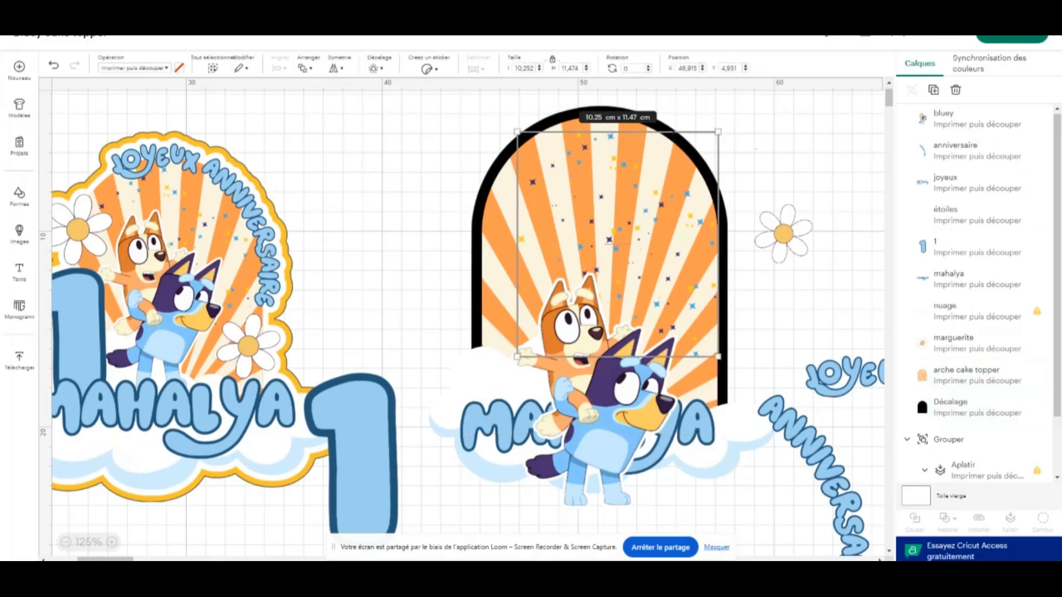
click(682, 142)
click(492, 122)
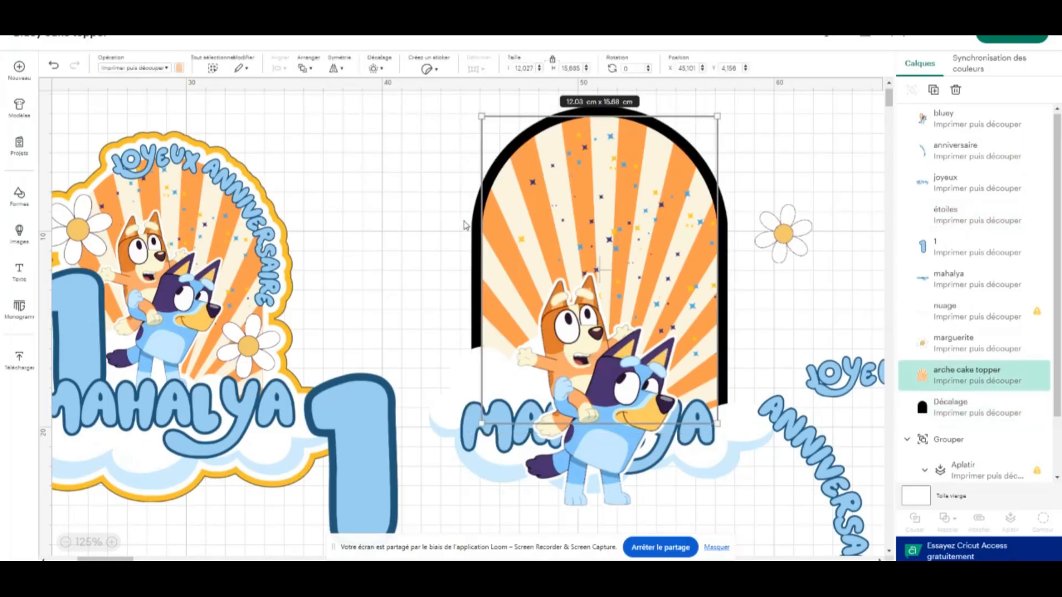
click(952, 406)
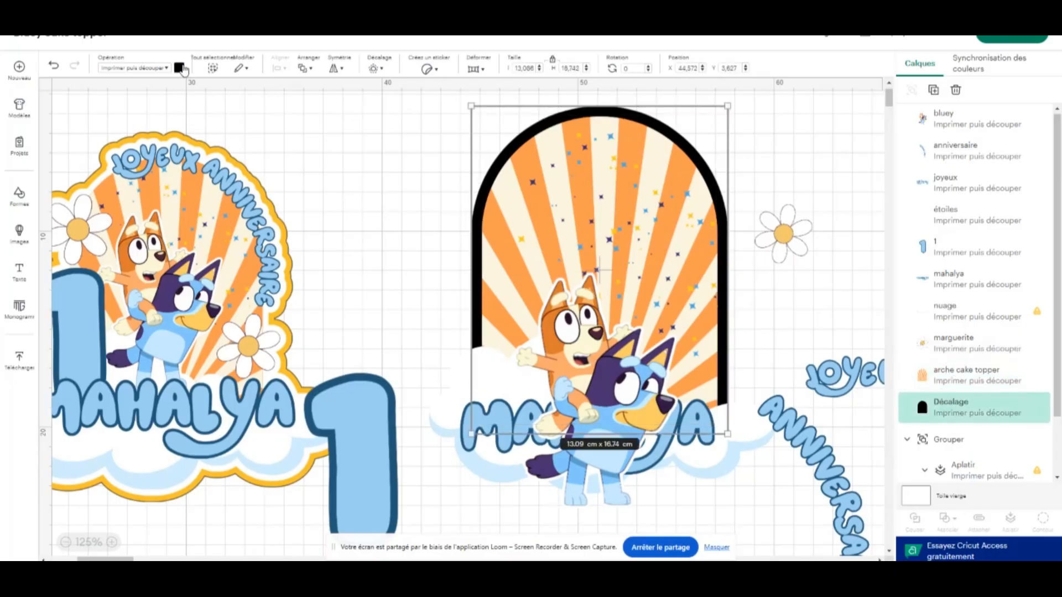
click(179, 67)
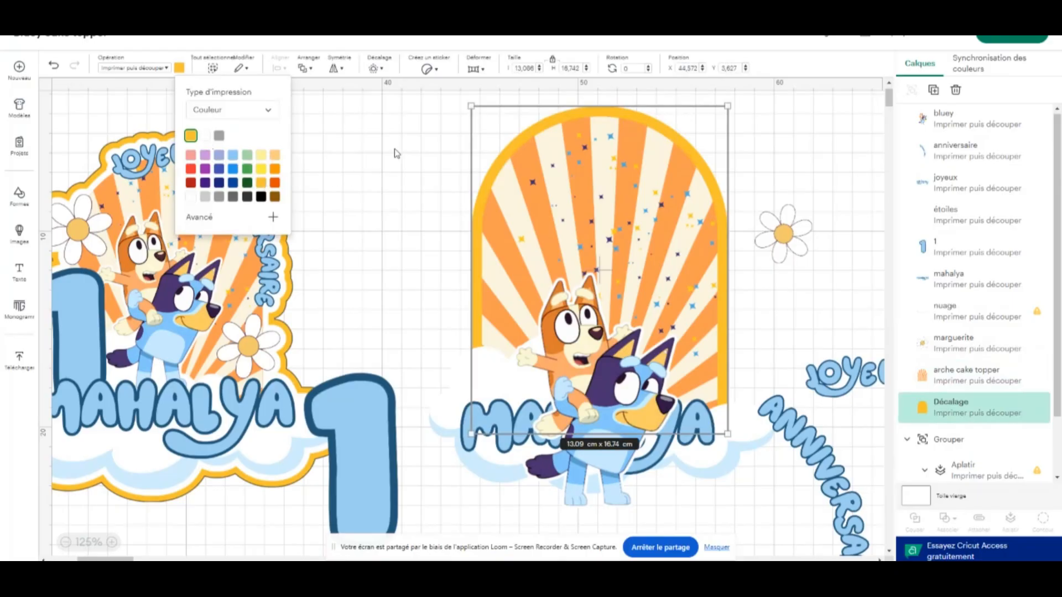
click(810, 166)
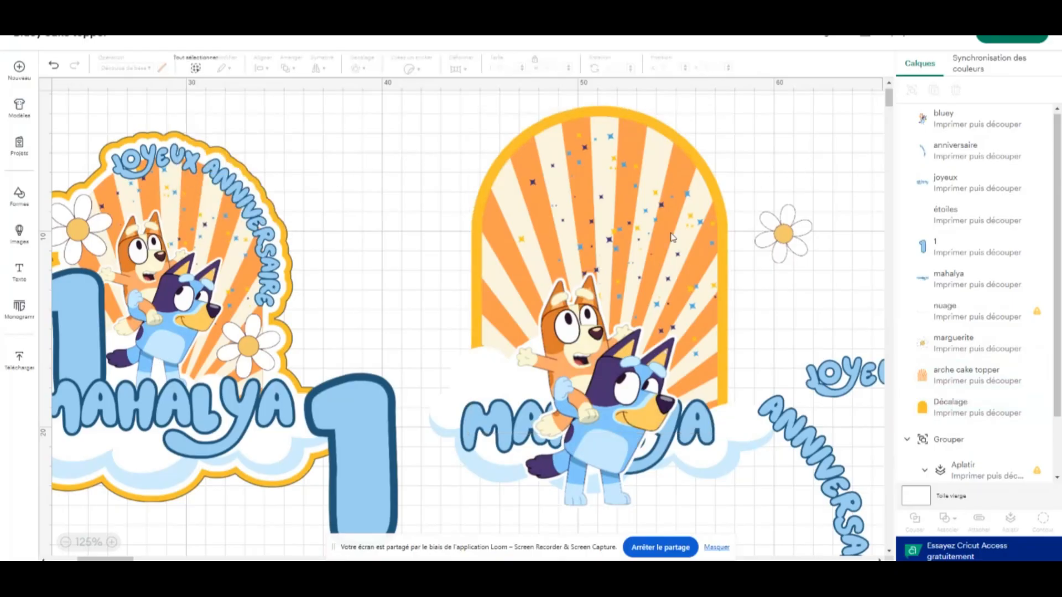
Move the name below the cloud, and reposition the characters on the arch with the cloud at about X 42.17, Y 15.17
drag(605, 356, 607, 246)
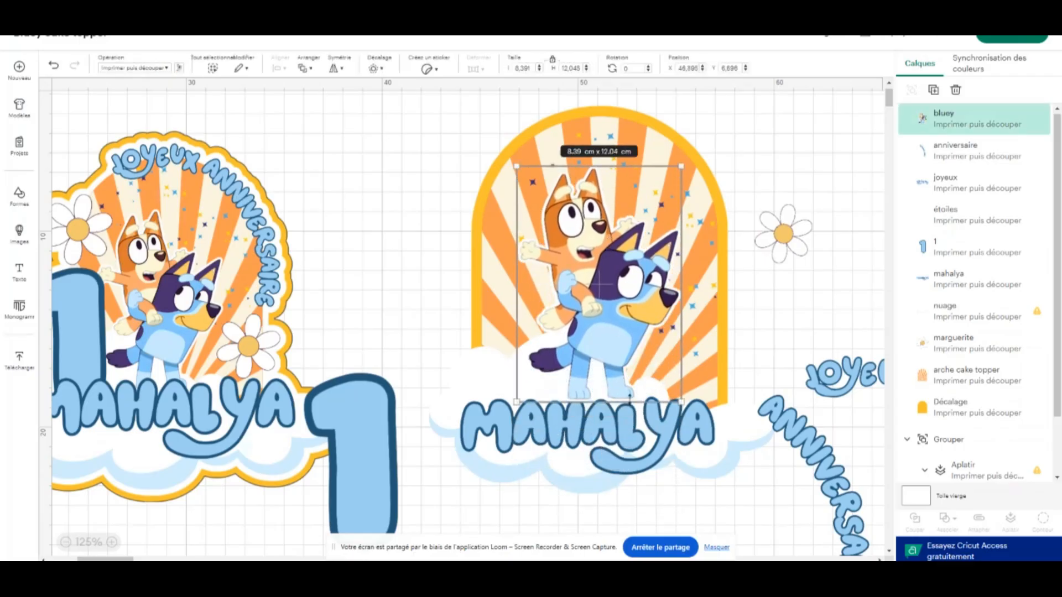
click(609, 482)
drag(609, 480, 600, 547)
mouse_move(510, 391)
mouse_down()
mouse_move(526, 499)
mouse_move(517, 403)
mouse_move(504, 397)
mouse_up()
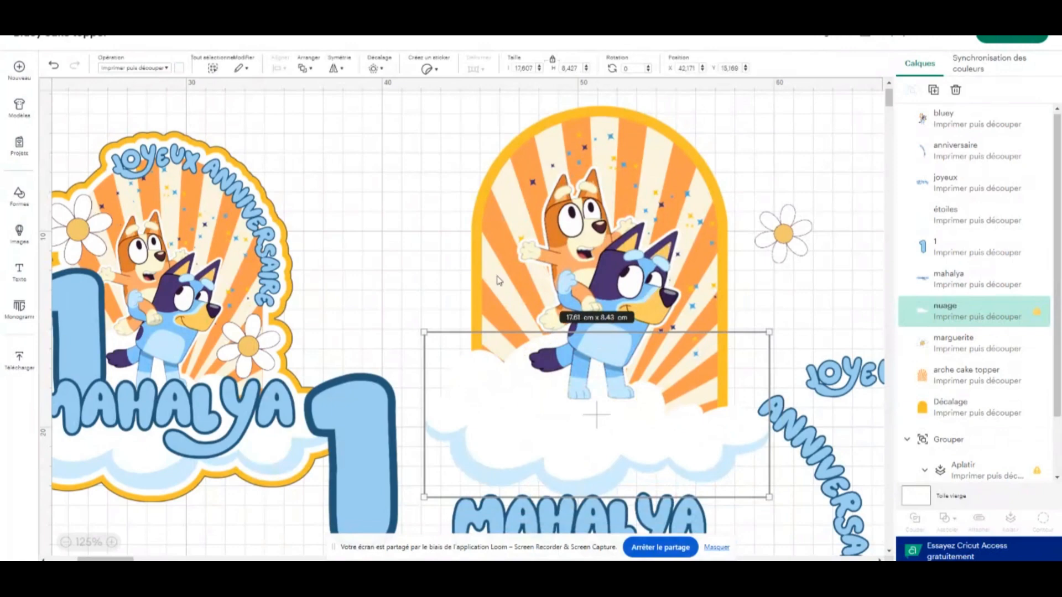
Move the number 1 farther from the arch, to about X 35.25, Y 20.57
scroll(497, 280, down, 1)
drag(353, 366, 338, 428)
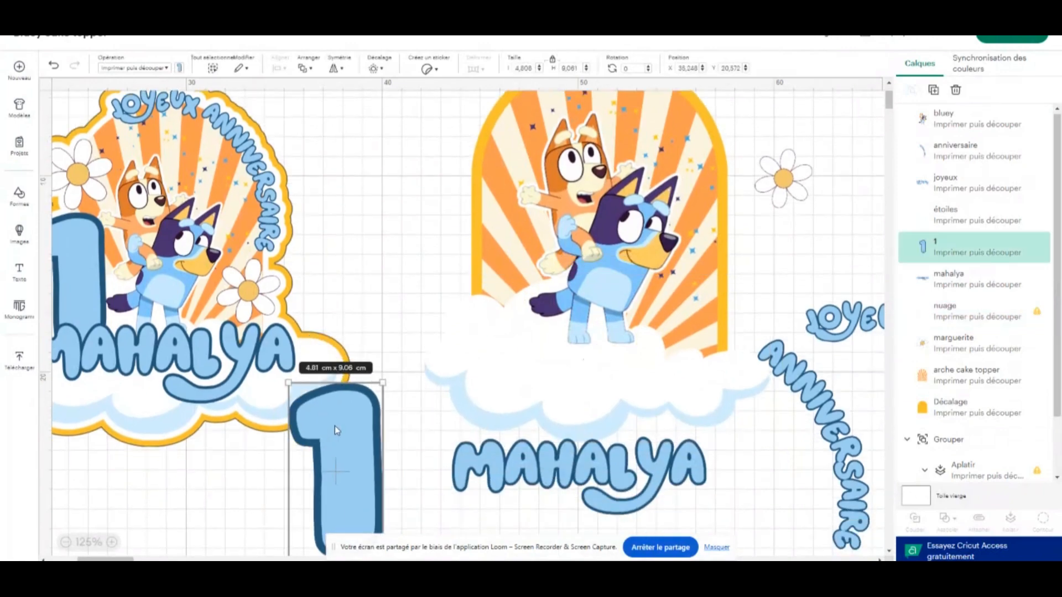
scroll(565, 190, up, 2)
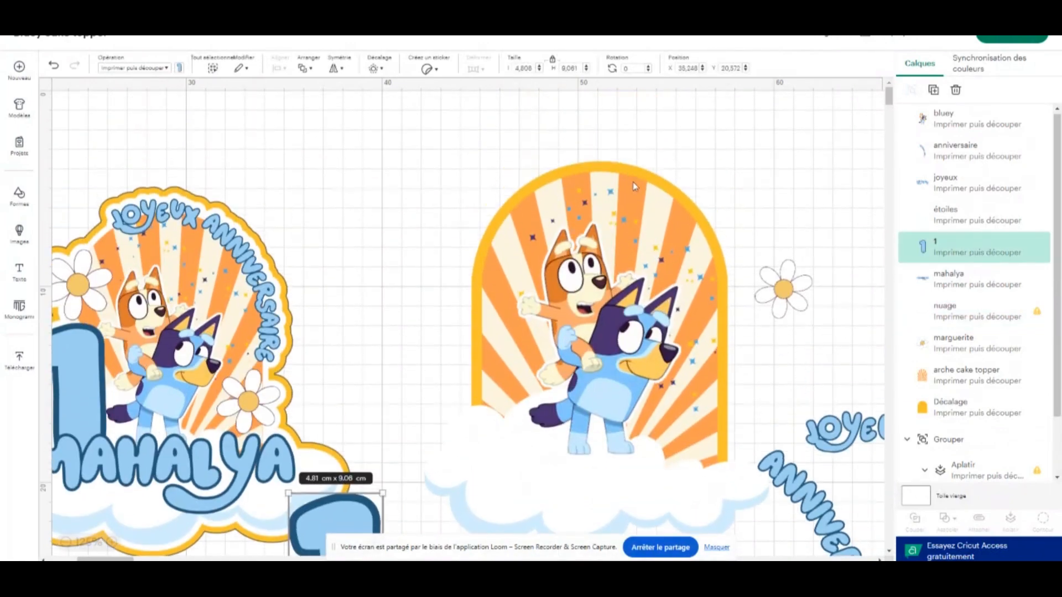
scroll(668, 215, down, 2)
scroll(629, 218, up, 2)
Move the Bluey characters aside from the arch and hide the arch's yellow offset layer
drag(591, 314, 754, 424)
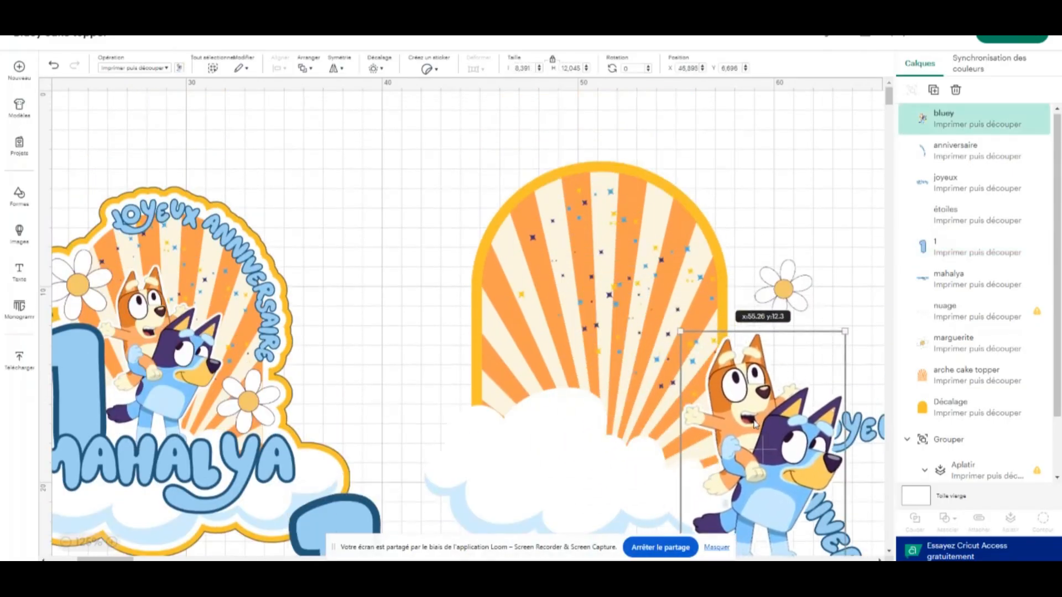
click(654, 293)
click(753, 183)
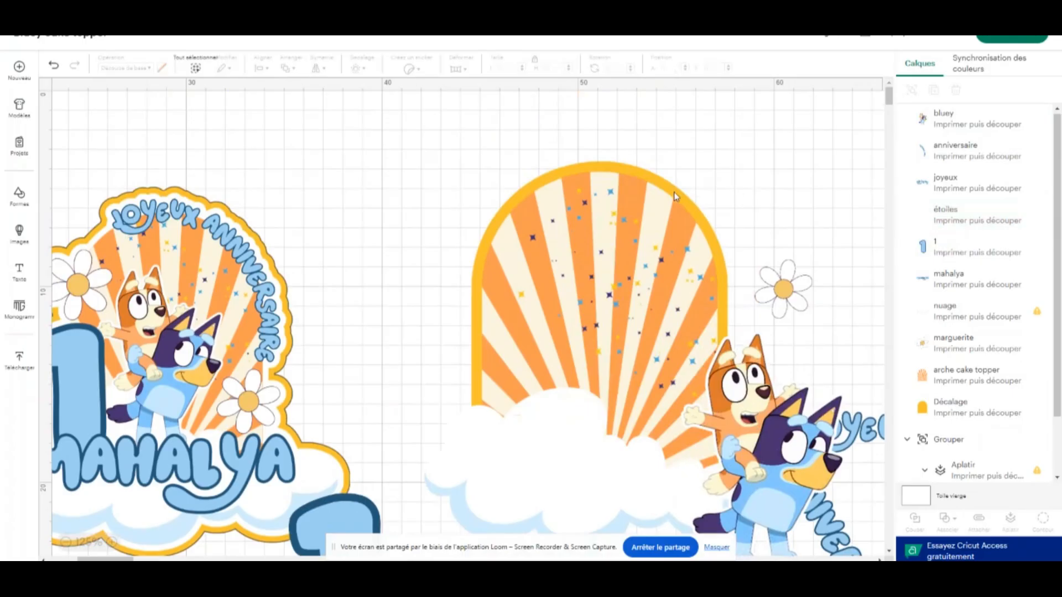
click(673, 203)
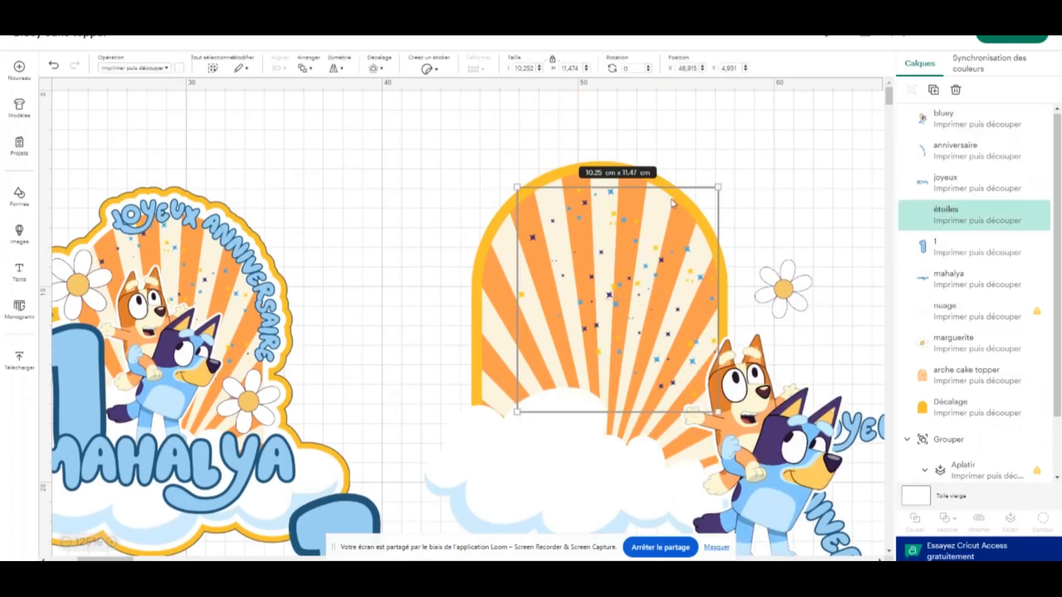
click(1024, 407)
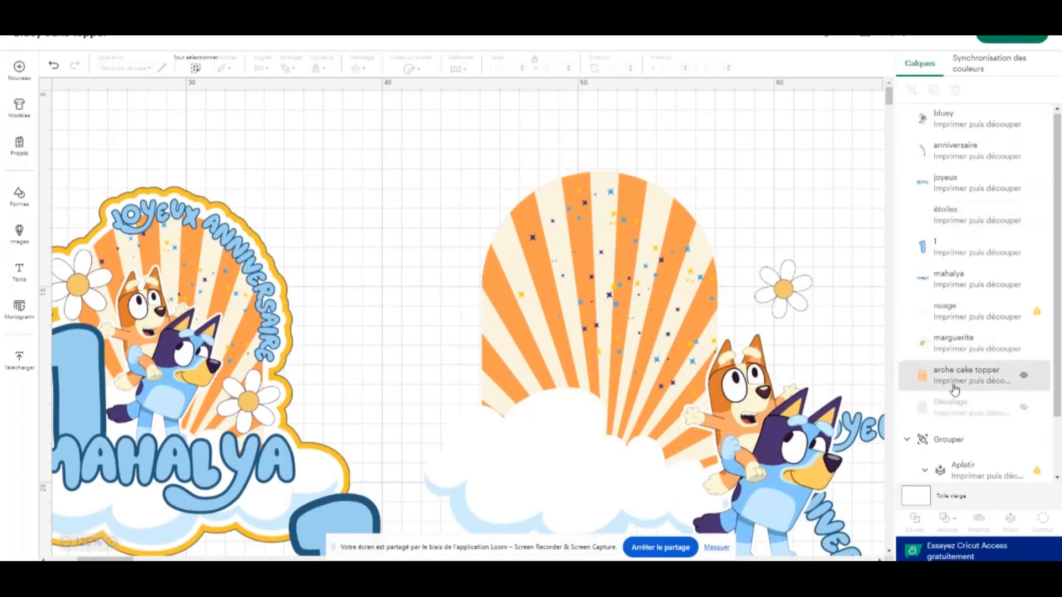
Enlarge the stars to about 11.24 × 12.57 cm and place them over the arch at about X 45.61, Y 5.34
click(607, 259)
drag(607, 259, 588, 269)
drag(699, 423, 718, 443)
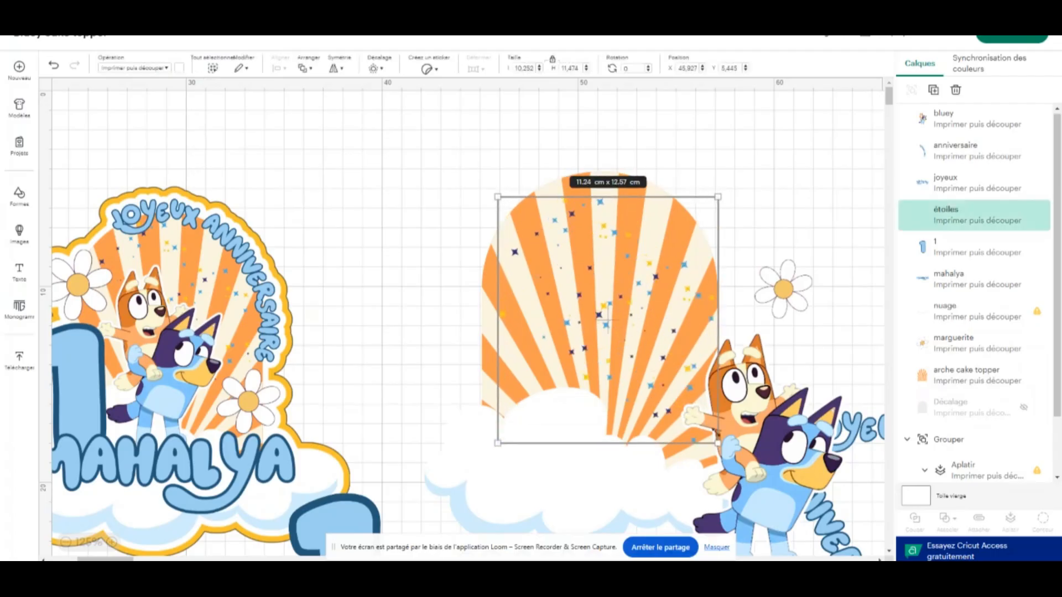
drag(636, 318, 630, 316)
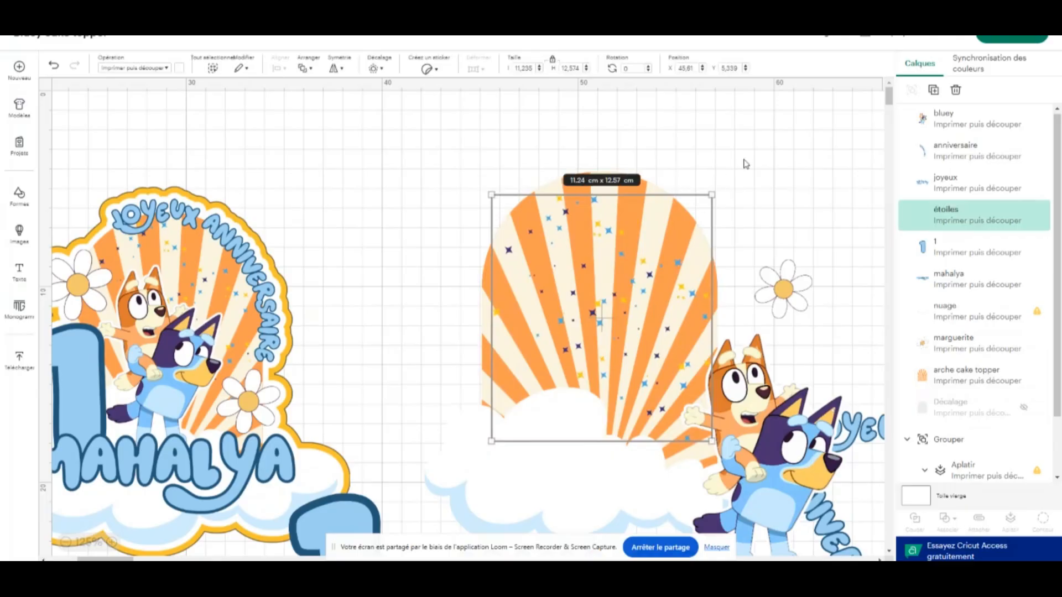
click(753, 187)
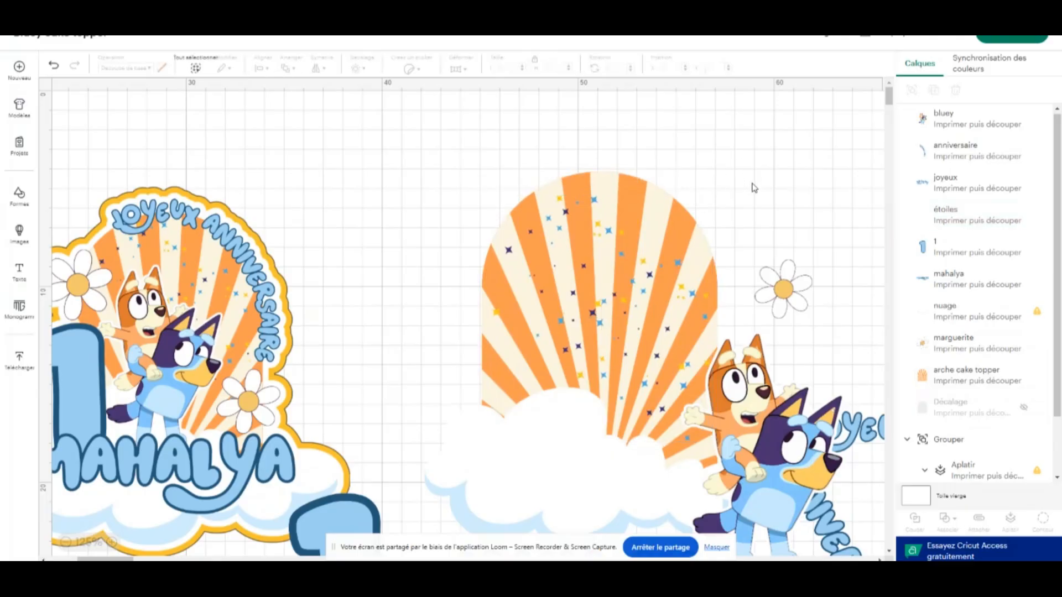
Fine-tune the stars' placement on the striped arch to about X 45.23, Y 4.88
click(589, 264)
click(720, 152)
drag(601, 279, 626, 292)
click(744, 187)
click(642, 283)
click(741, 196)
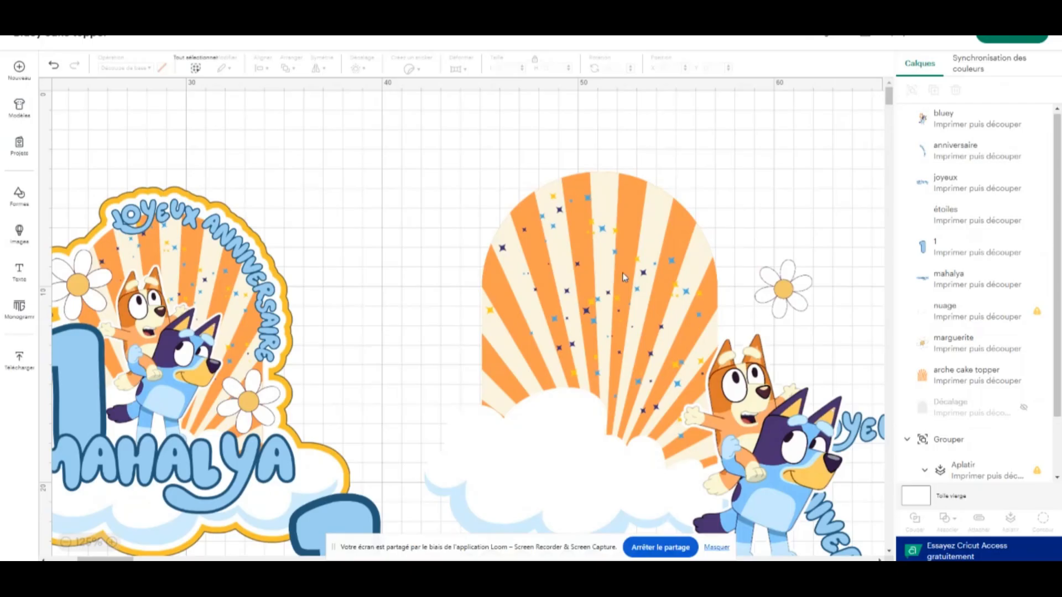
drag(624, 278, 625, 271)
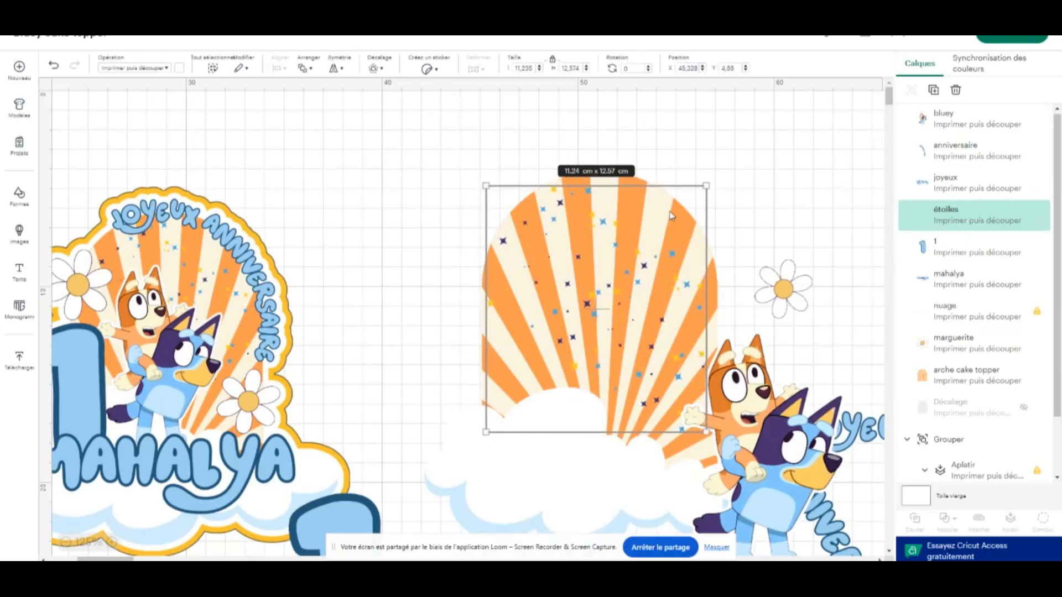
Flatten the stars and the striped arch together and shift the result to about X 44.50, Y 3.45
drag(728, 148, 489, 310)
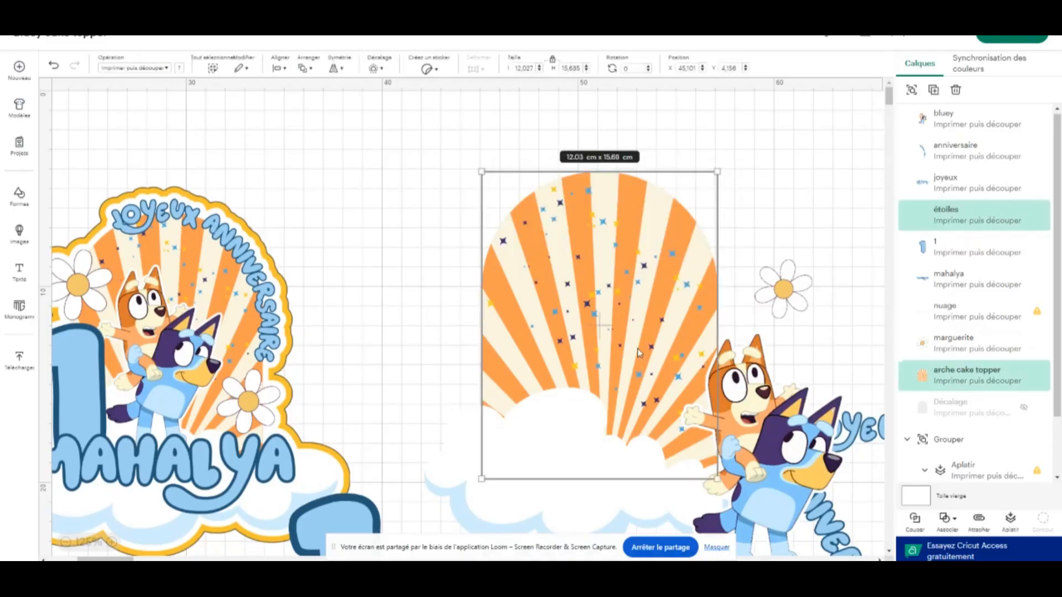
click(1010, 519)
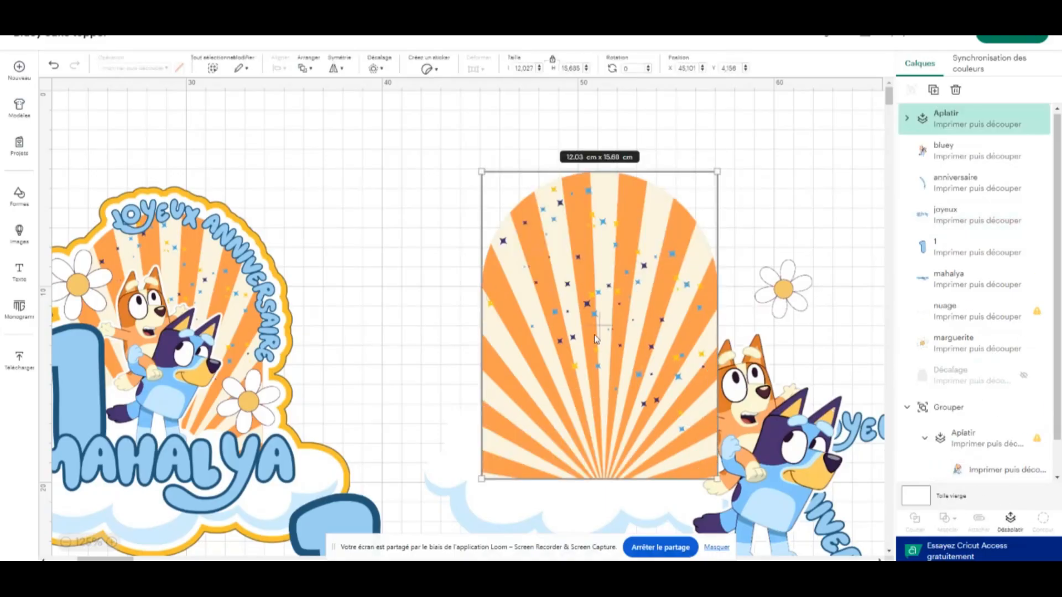
drag(597, 339, 587, 295)
drag(637, 399, 636, 429)
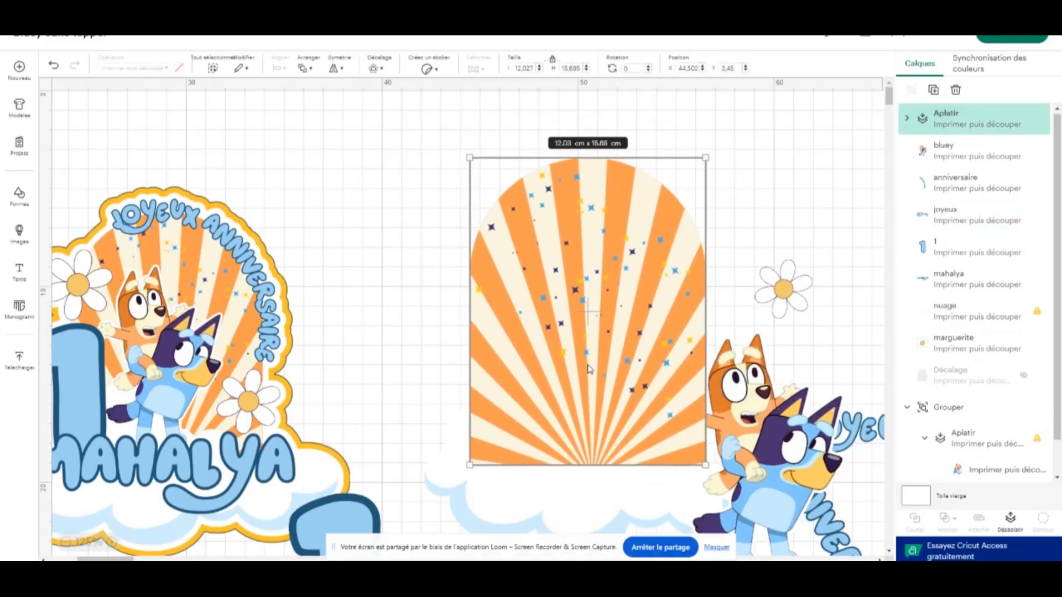
Raise the cloud to about X 42.10, Y 12.77 and send the flattened starry arch to the back
drag(571, 486, 568, 437)
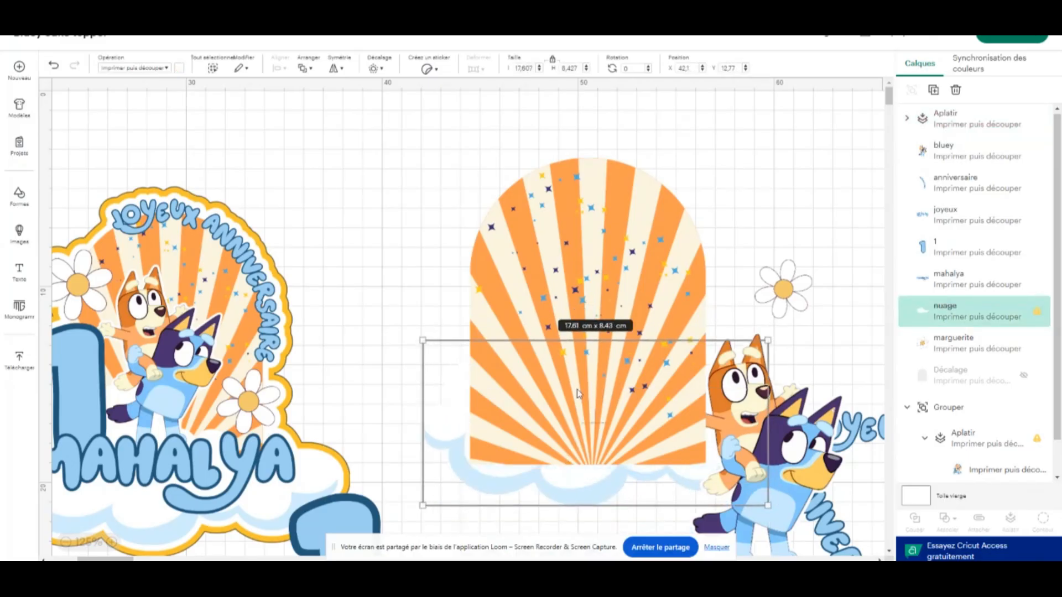
right_click(575, 241)
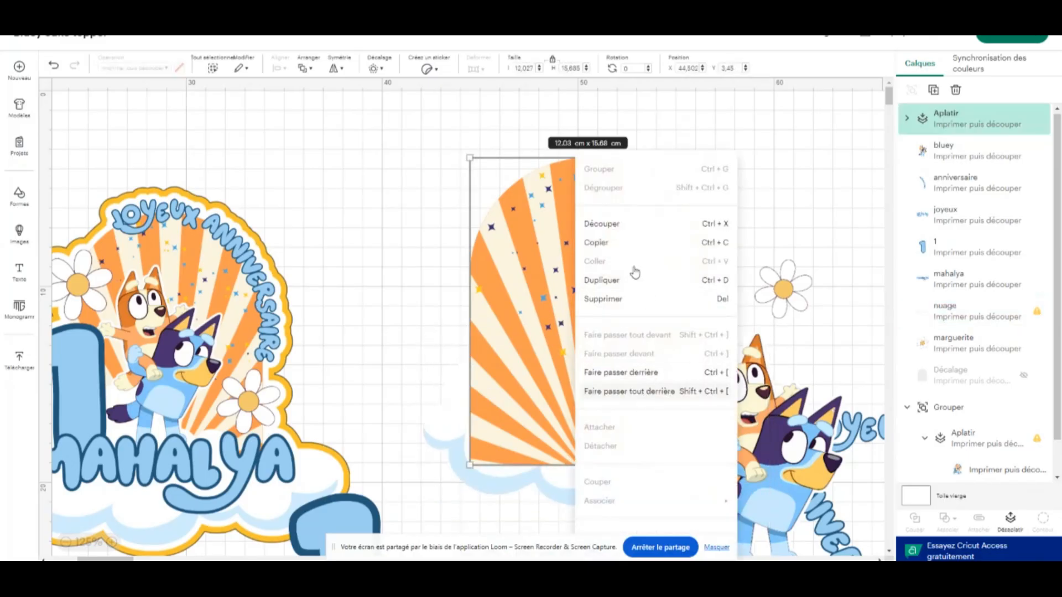
click(654, 393)
click(768, 221)
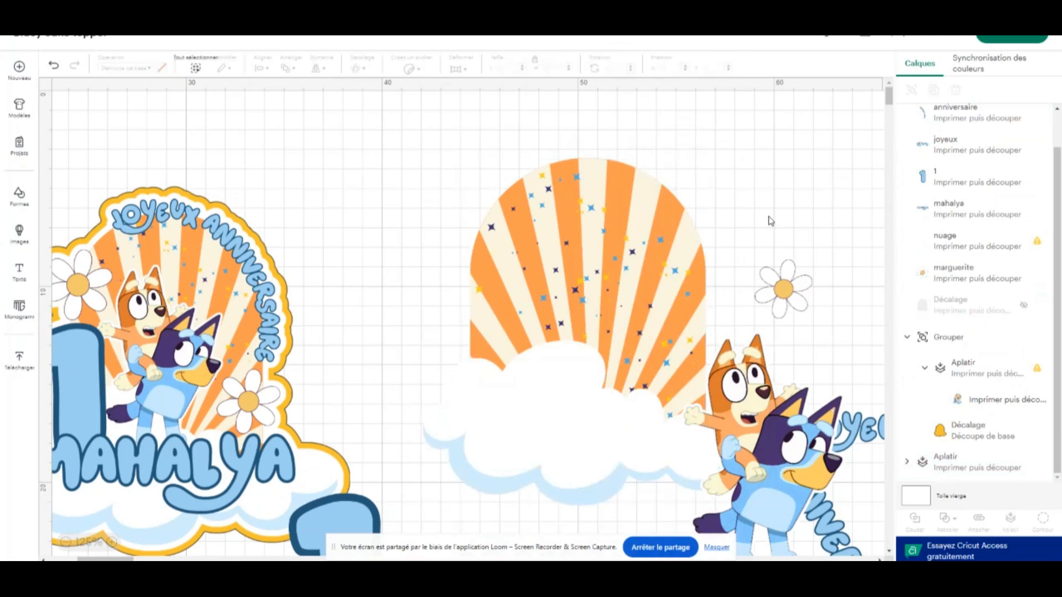
Lower the cloud over the arch's base to about X 41.78, Y 13.97
scroll(565, 301, down, 5)
click(581, 290)
drag(581, 289, 556, 315)
scroll(556, 314, up, 4)
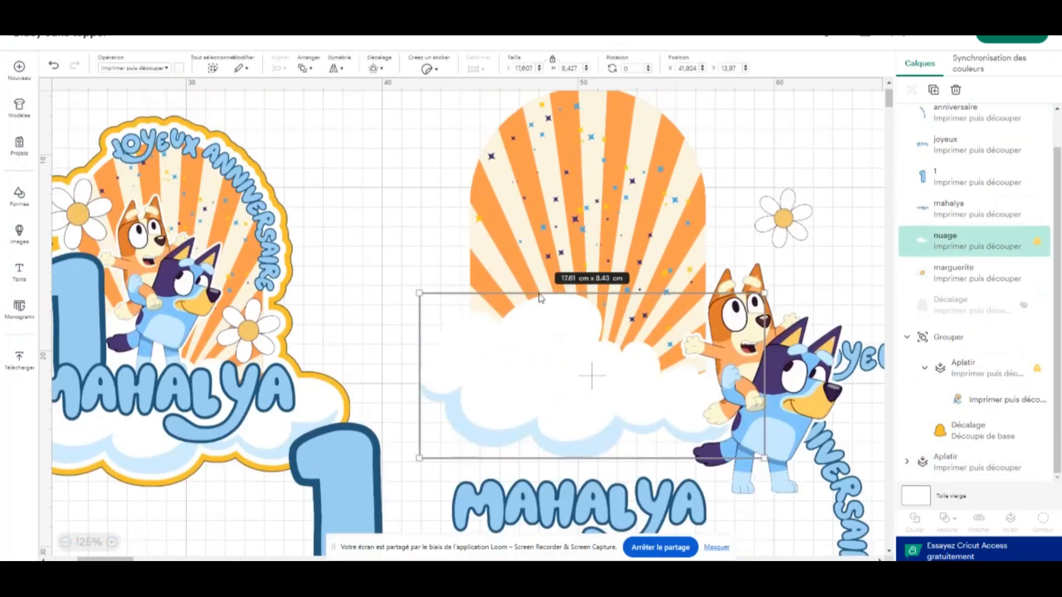
drag(606, 407, 603, 408)
scroll(654, 250, up, 2)
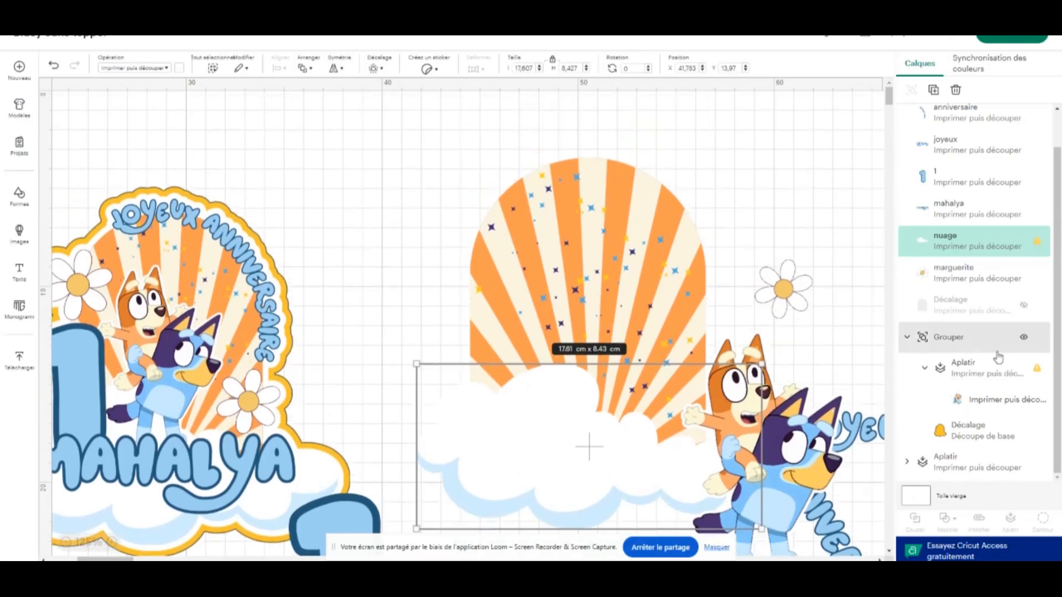
Show the hidden arch offset, send it to the back, and centre the flattened starry arch over it at about X 44.29, Y 3.91
click(1024, 309)
drag(588, 253, 574, 247)
right_click(574, 247)
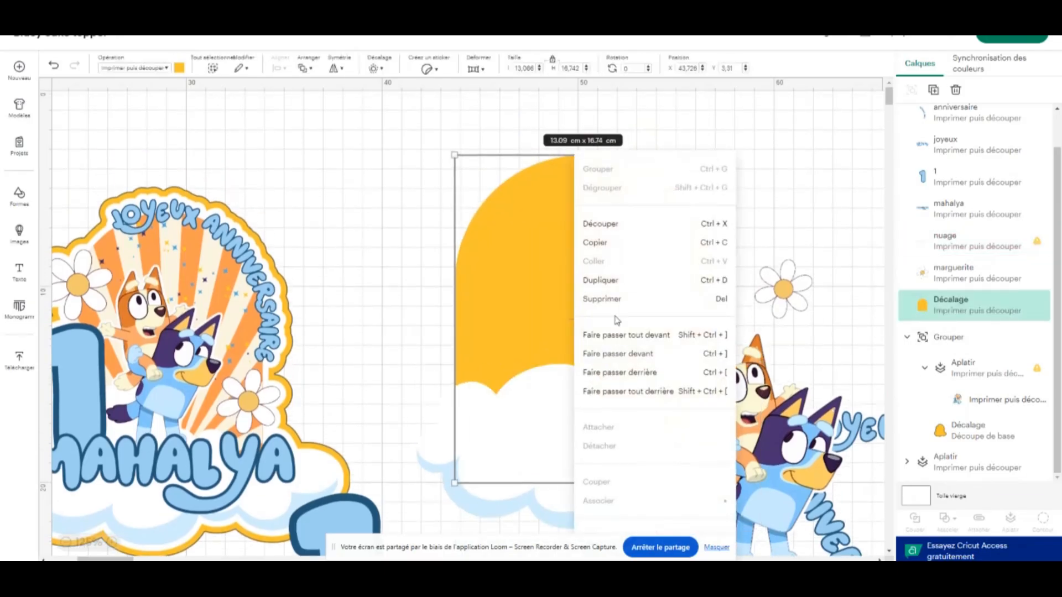
click(650, 391)
click(724, 216)
drag(623, 249, 619, 258)
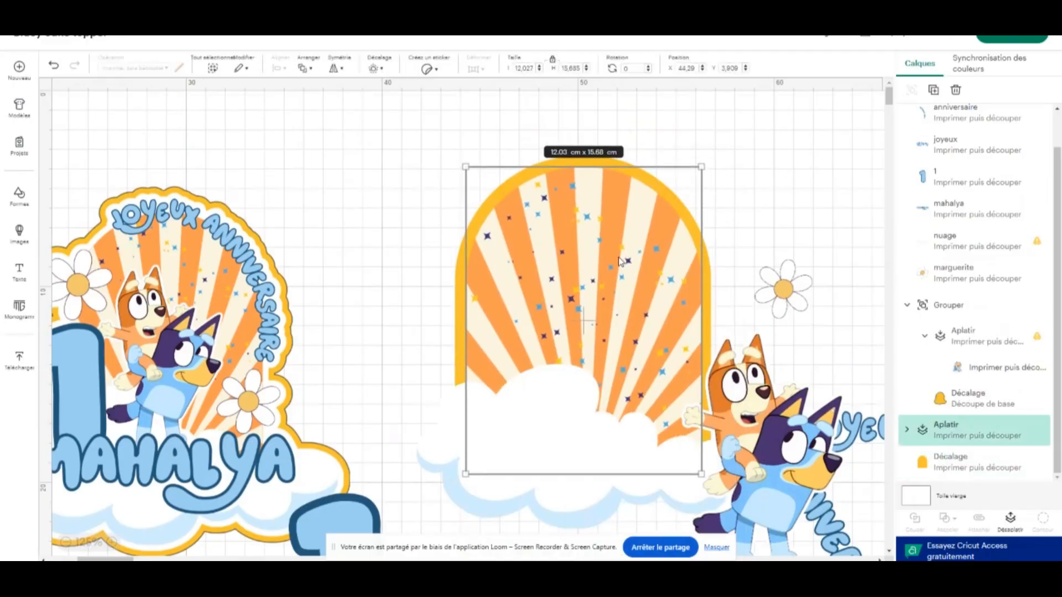
click(730, 202)
Duplicate the cloud at the base of the arch twice
scroll(686, 146, down, 5)
click(551, 328)
scroll(550, 327, up, 5)
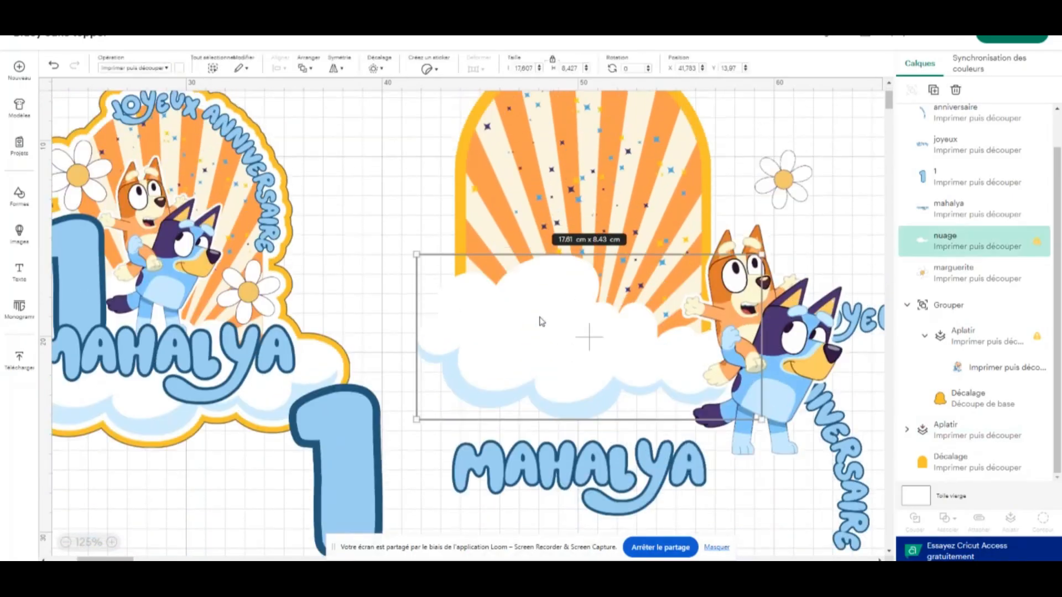
scroll(549, 438, down, 3)
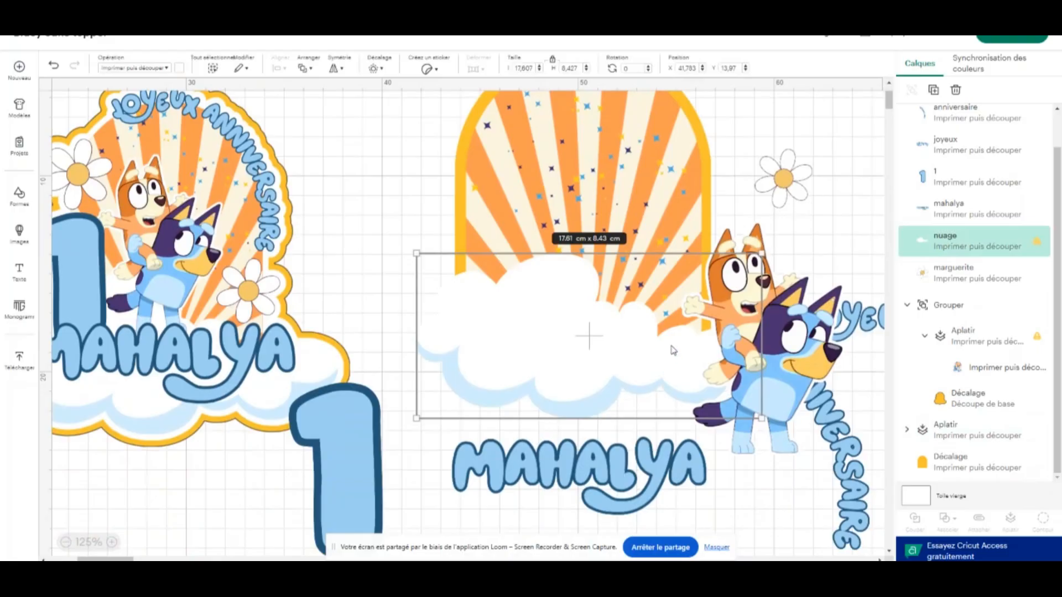
scroll(673, 349, up, 1)
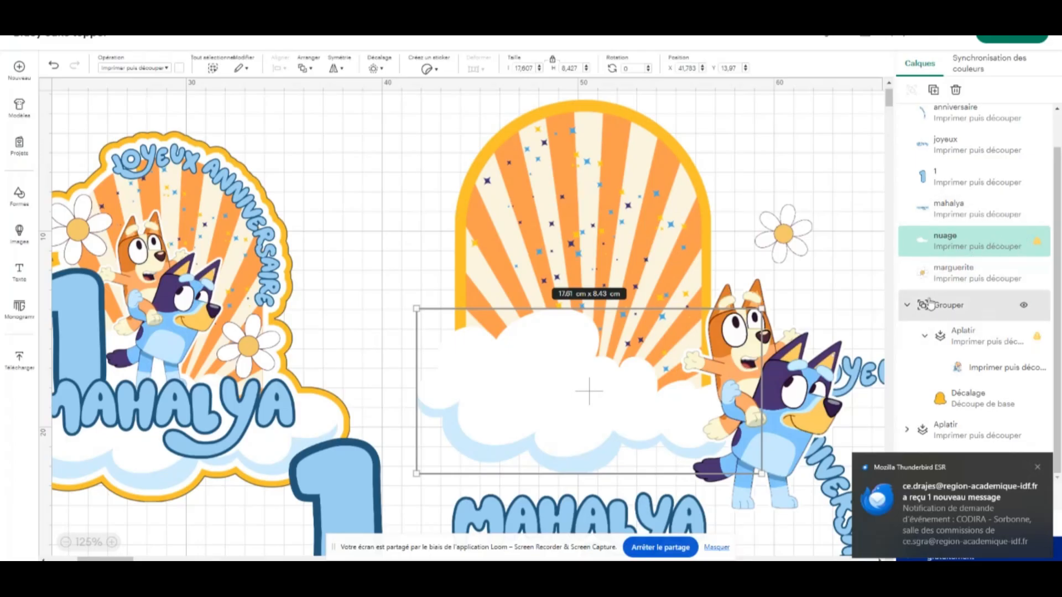
click(934, 90)
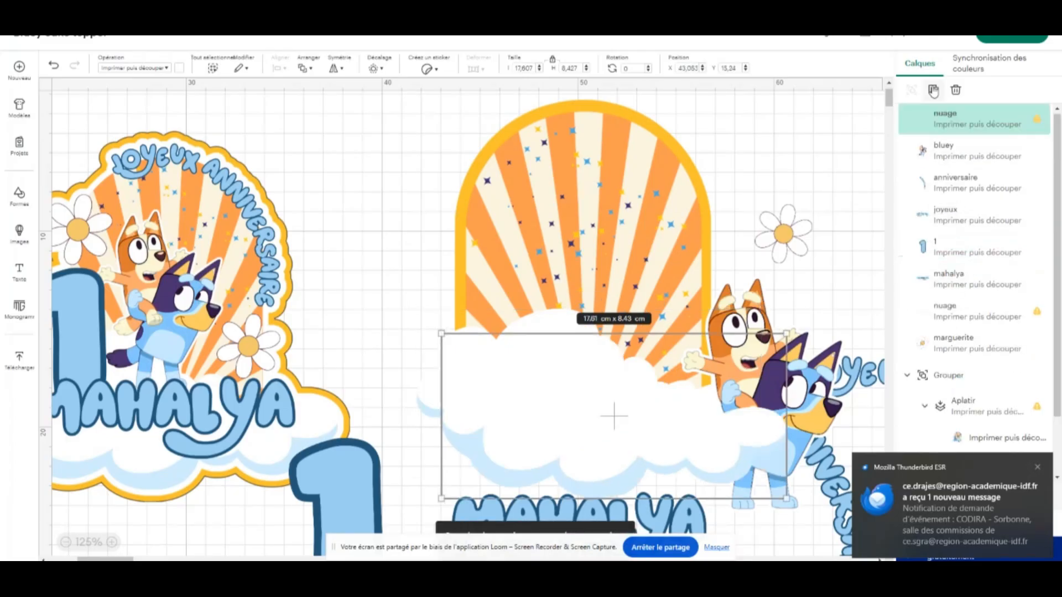
click(933, 90)
Stack the cloud copies over the original to build a fuller base, with the top copy at about X 43.12, Y 13.09
drag(591, 434, 571, 404)
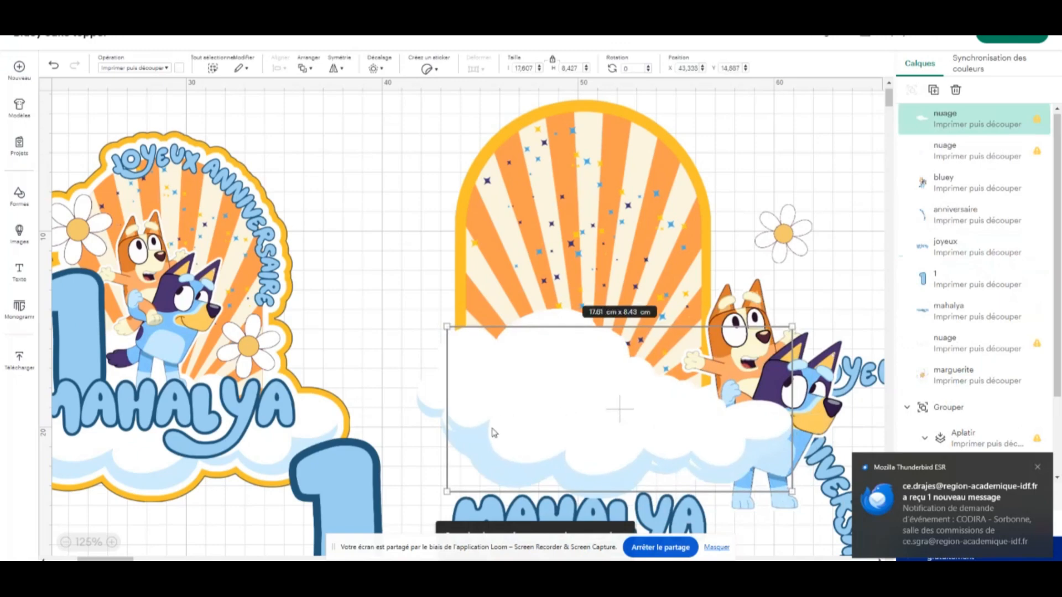
key(Up)
key(Up)
key(Up)
key(Up)
key(Up)
key(Up)
key(Up)
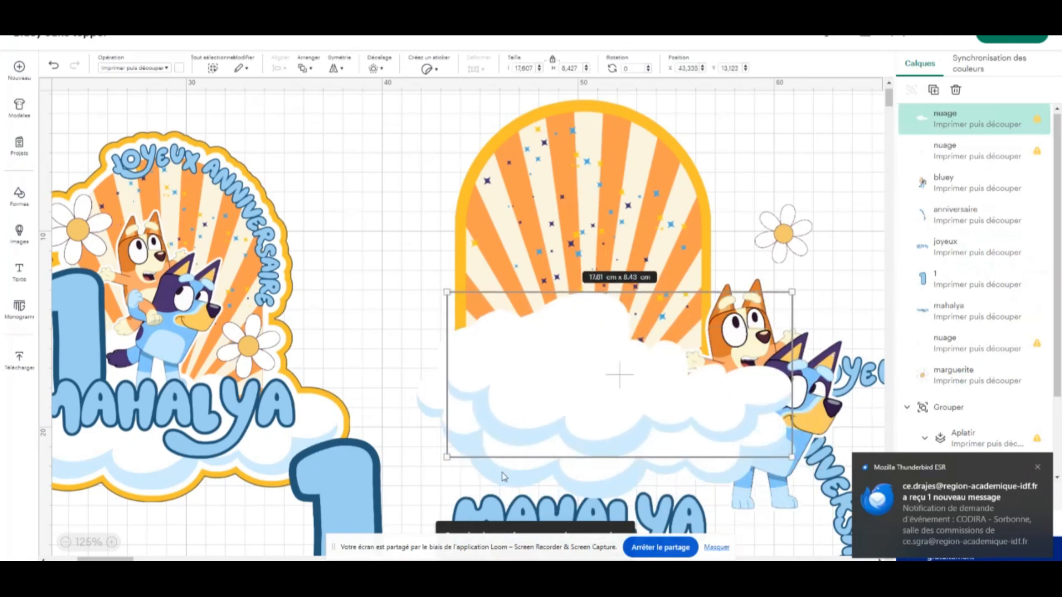
drag(504, 474, 492, 441)
drag(548, 397, 543, 396)
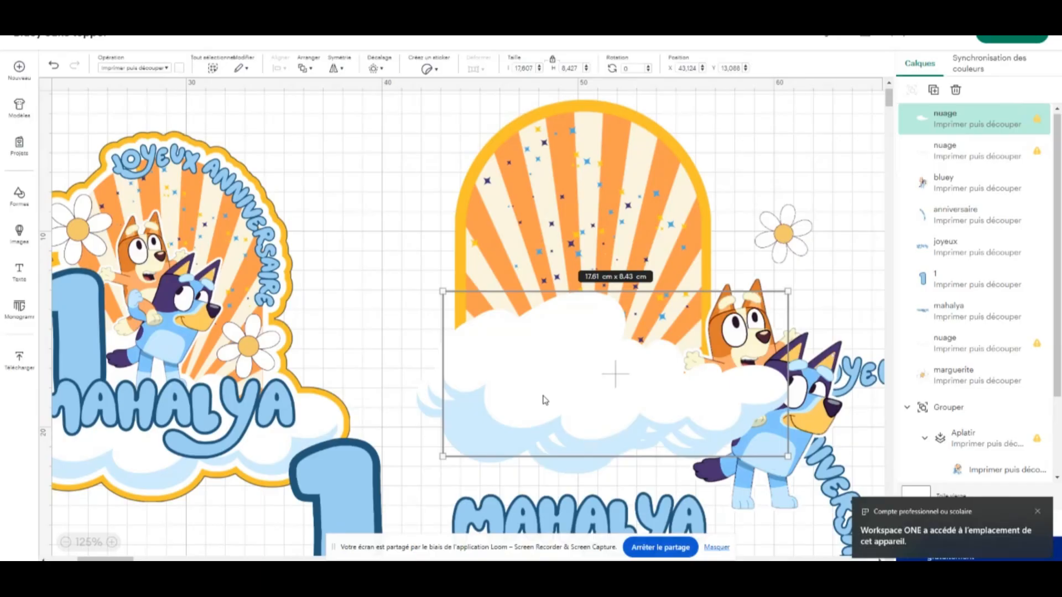
Move the Bluey characters onto the arch at about X 46.01, Y 6.06 and bring them to the front
drag(815, 363, 633, 251)
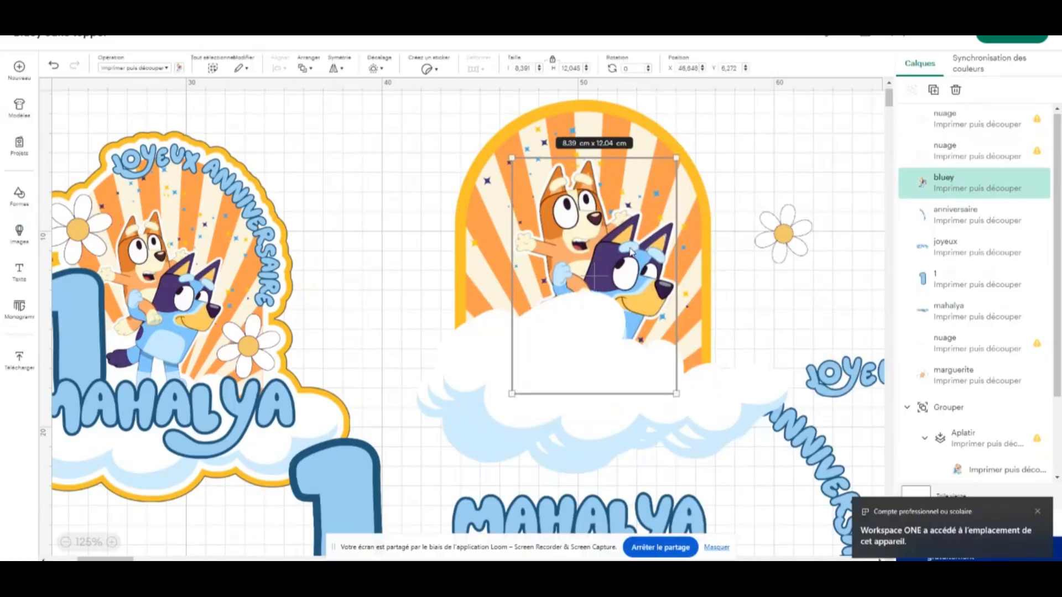
right_click(633, 158)
click(693, 334)
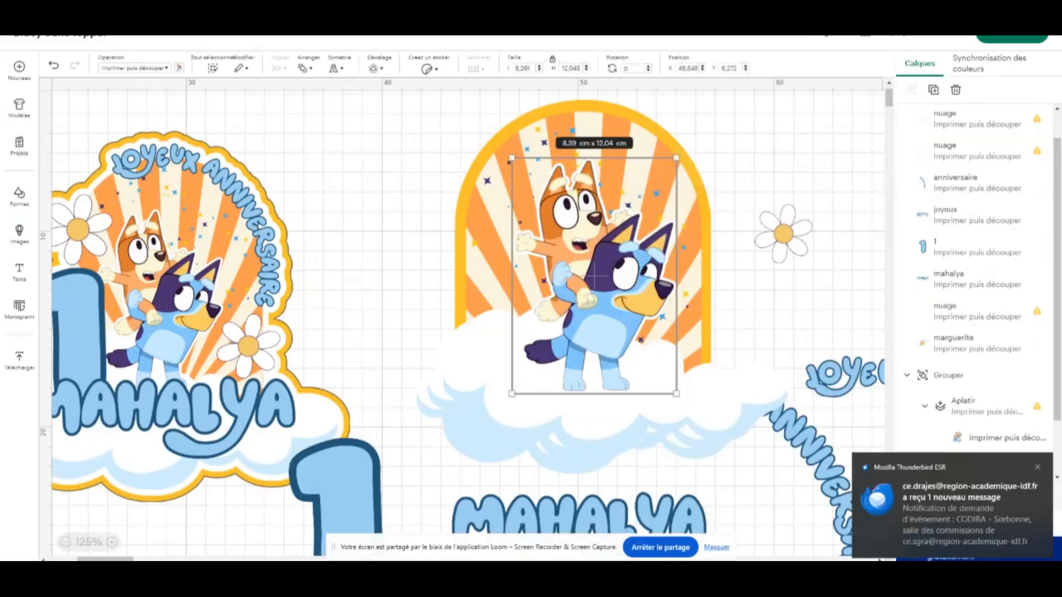
click(969, 575)
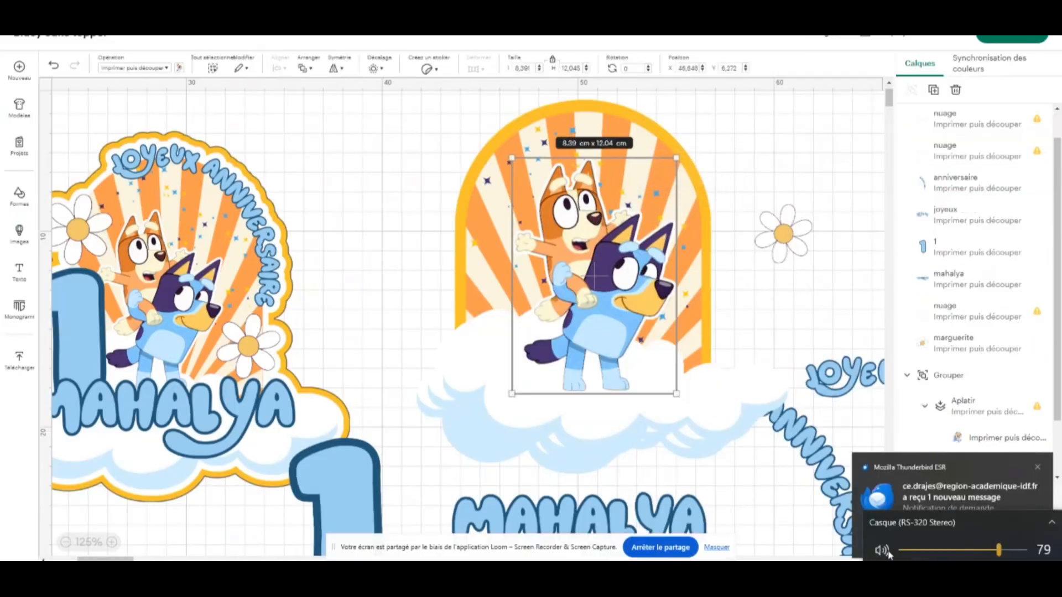
click(1037, 468)
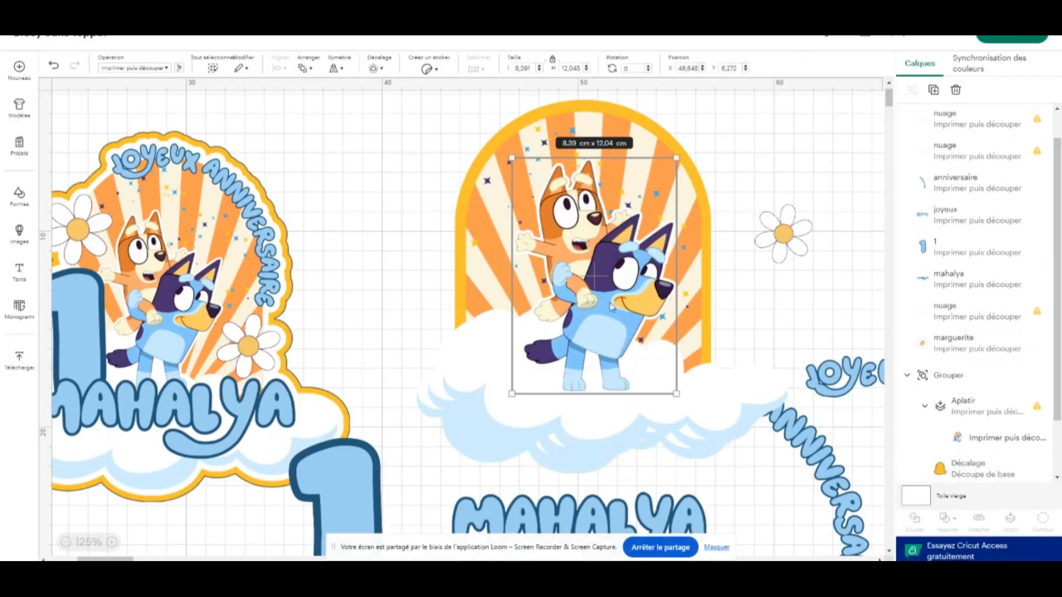
drag(611, 307, 599, 301)
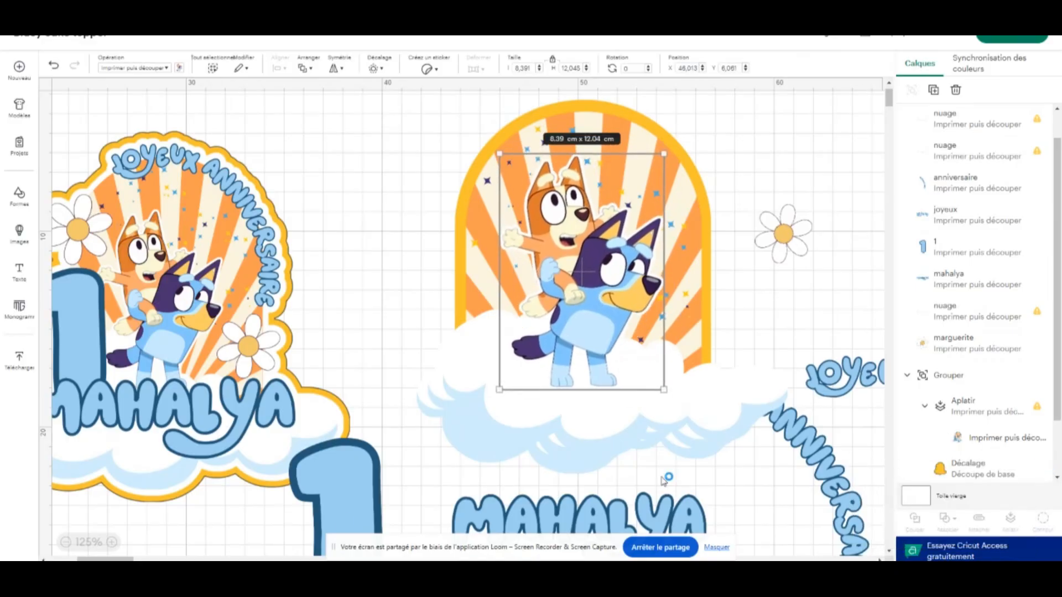
key(alt+Tab)
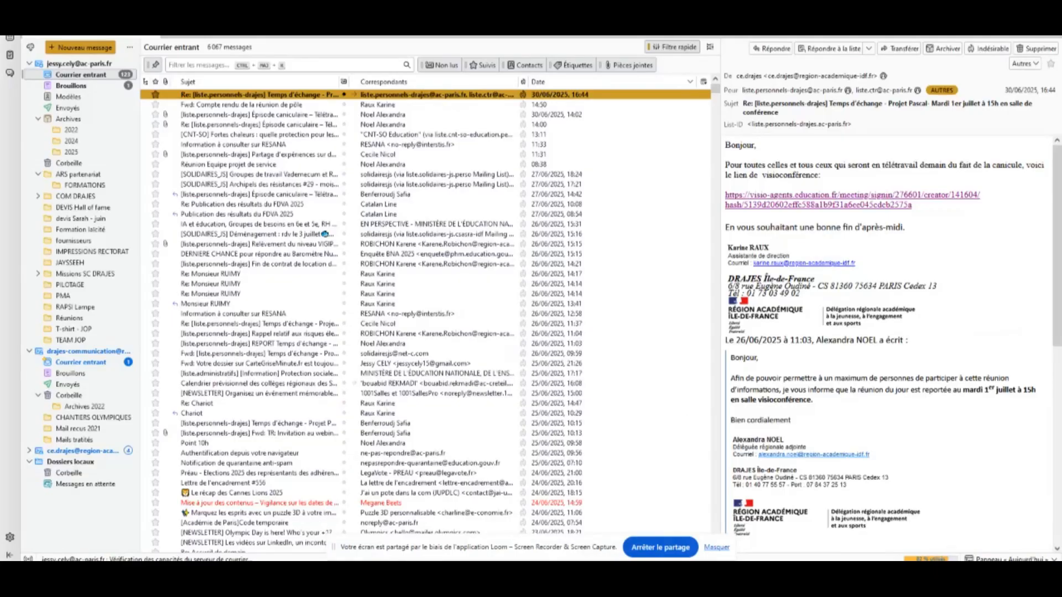
click(999, 12)
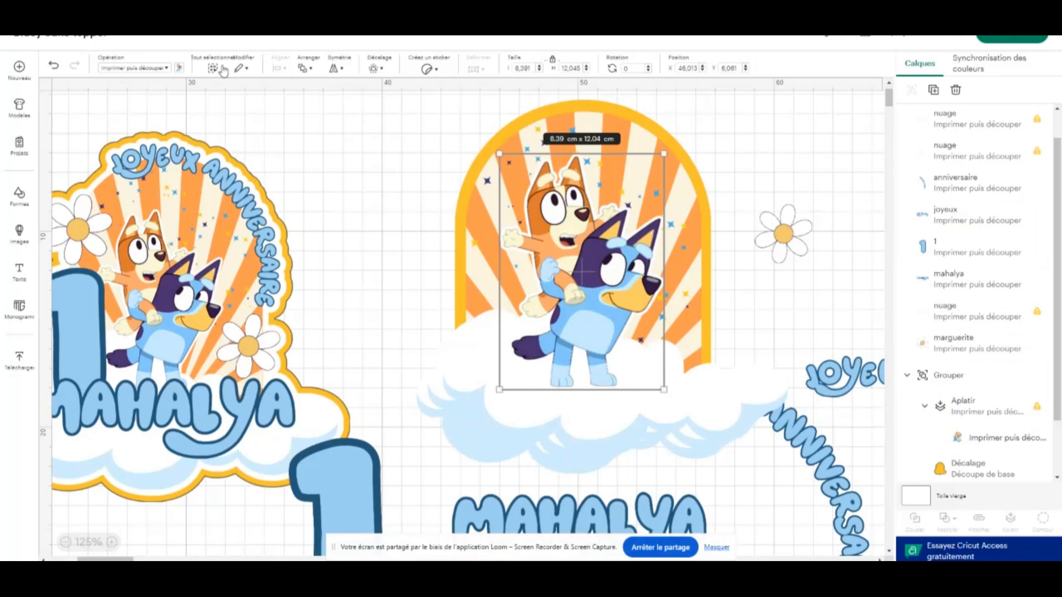
Add a 0.212 cm offset with rounded corners around the Bluey characters and colour it the same golden yellow as the arch border
click(375, 69)
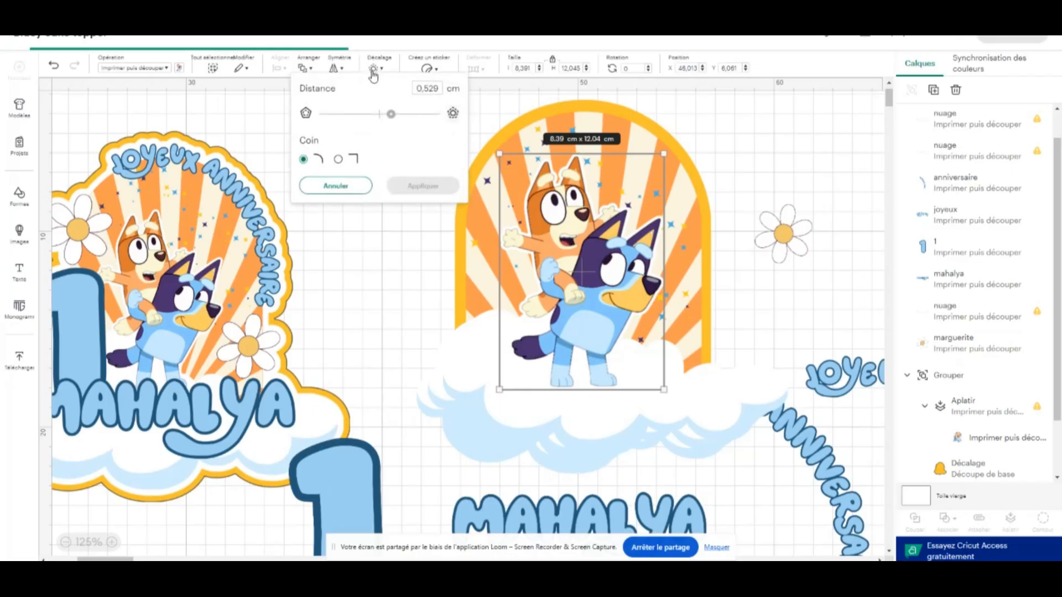
drag(391, 114, 384, 115)
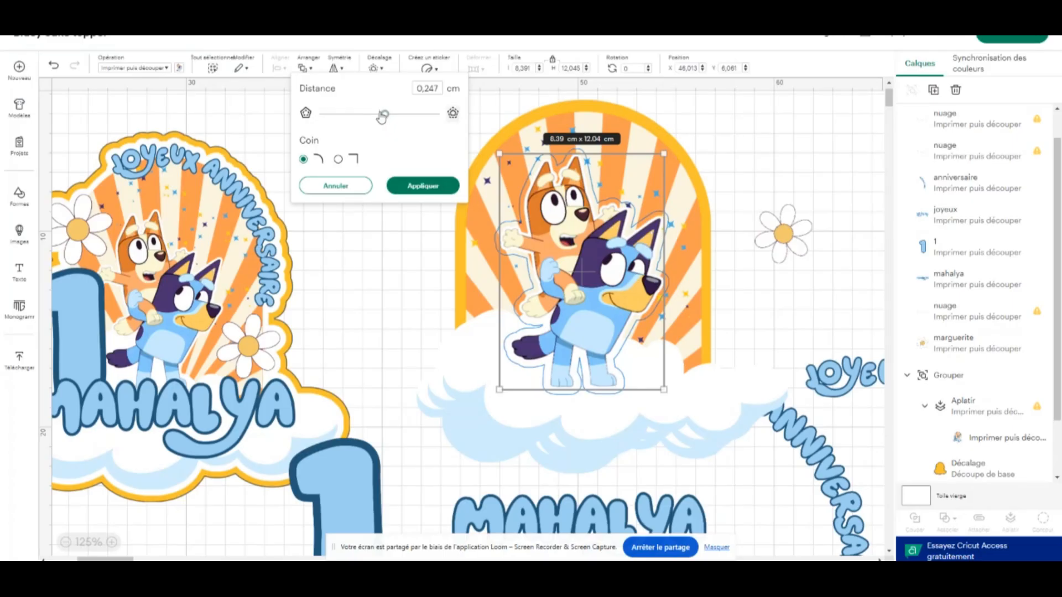
drag(382, 116, 384, 116)
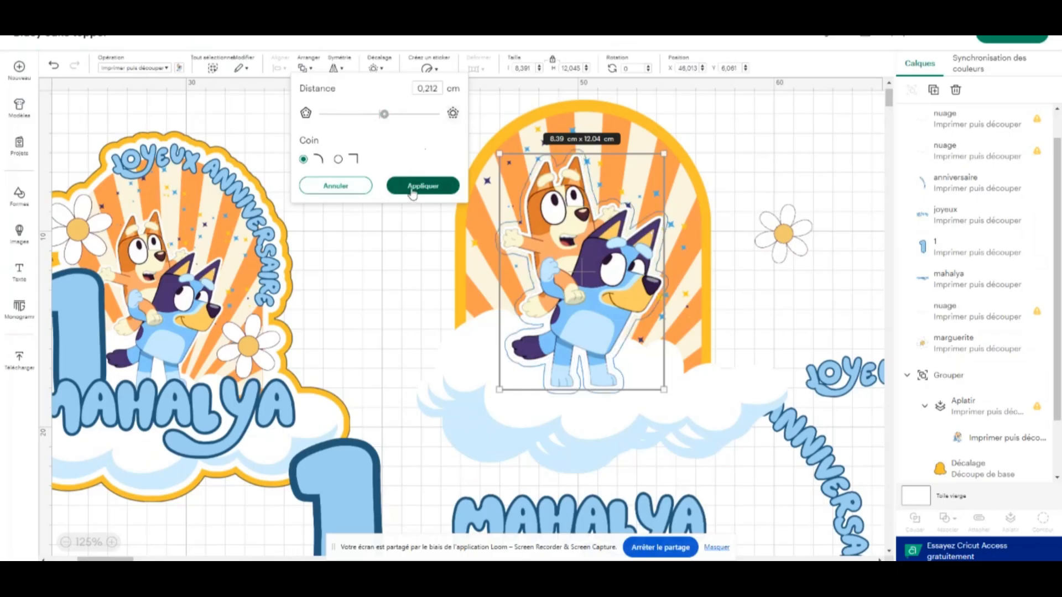
click(412, 188)
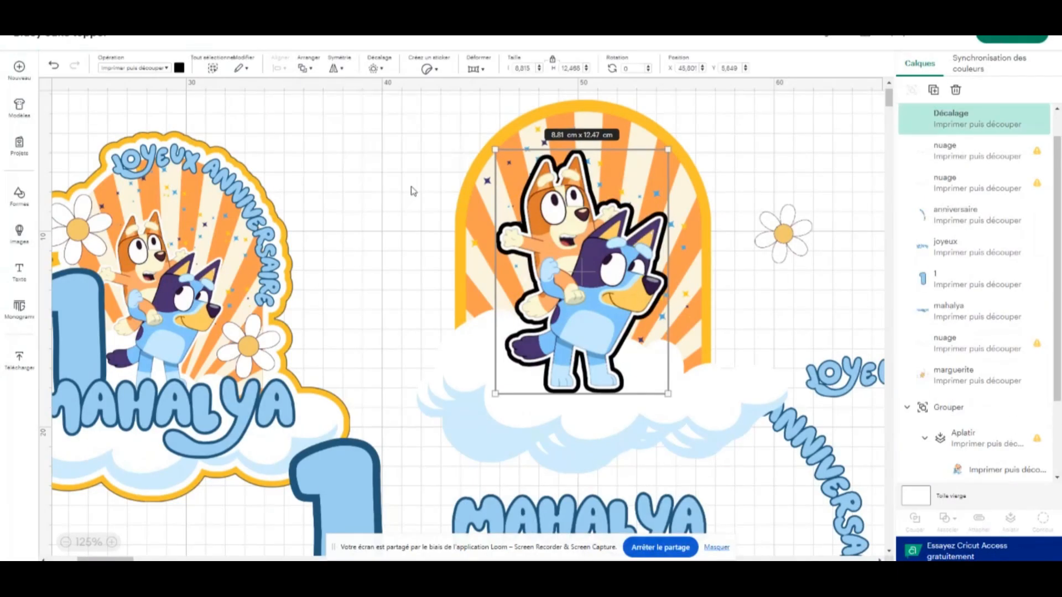
click(180, 67)
click(192, 136)
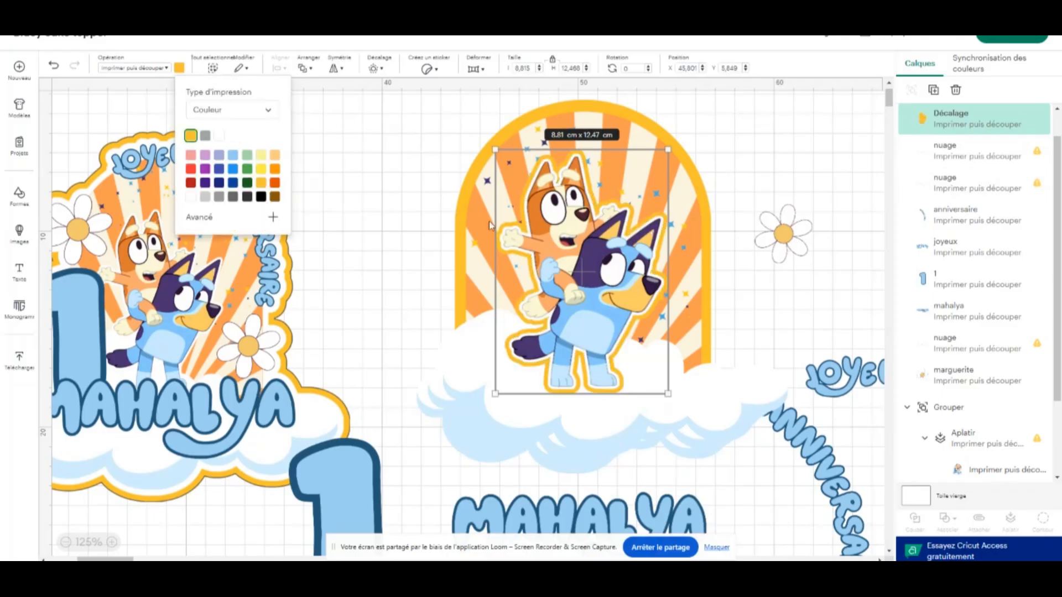
click(768, 183)
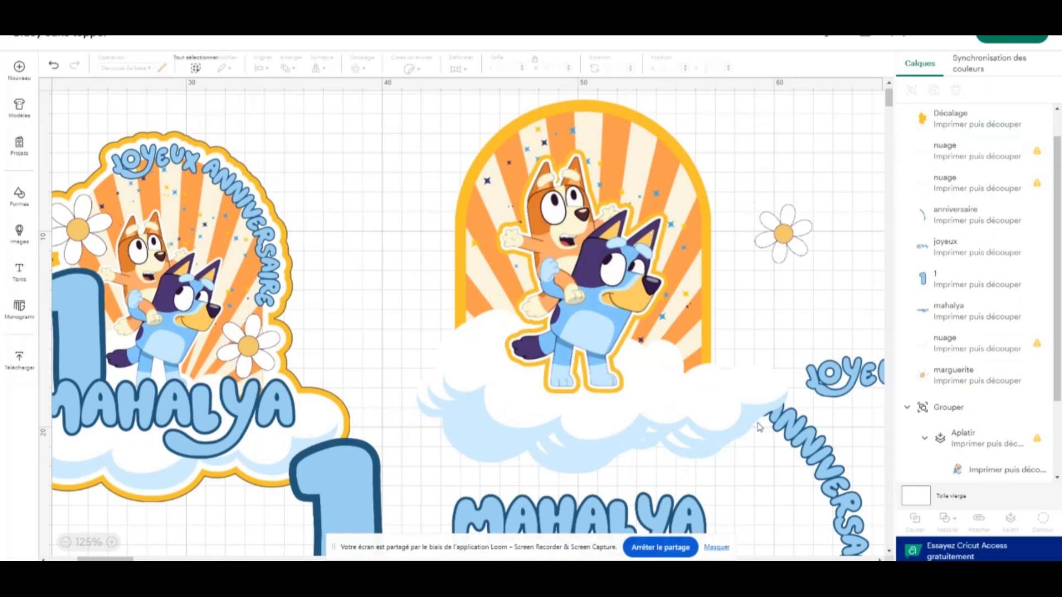
Place the "ANNIVERSAIRE" lettering along the arch's right curve and the daisy over its left edge at about X 41.21, Y 5.64
click(819, 440)
drag(819, 439, 693, 191)
drag(783, 233, 505, 265)
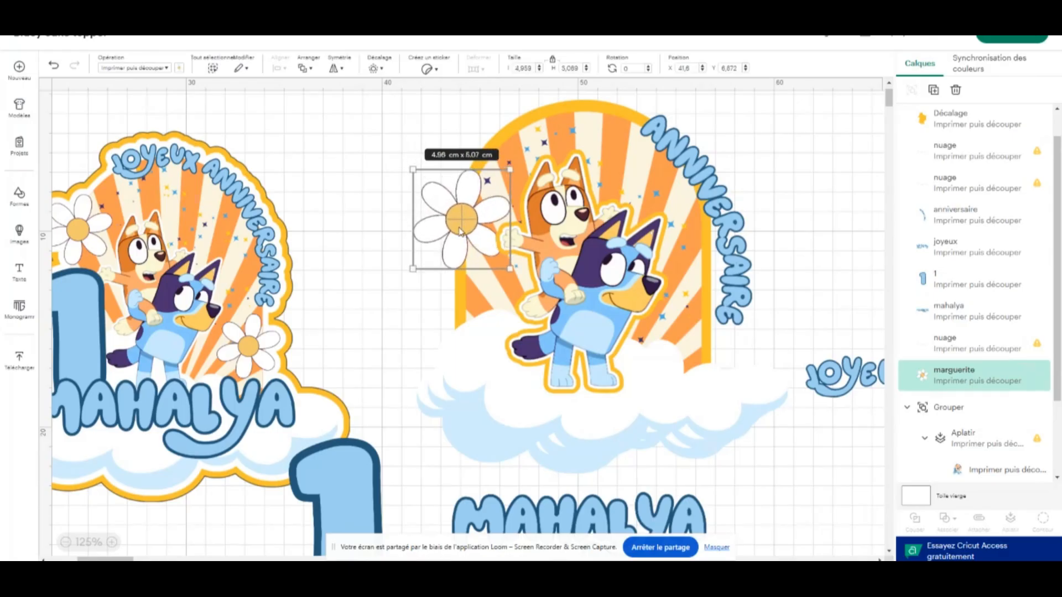
mouse_move(458, 234)
mouse_down()
mouse_move(449, 210)
mouse_move(475, 211)
mouse_move(465, 215)
mouse_up()
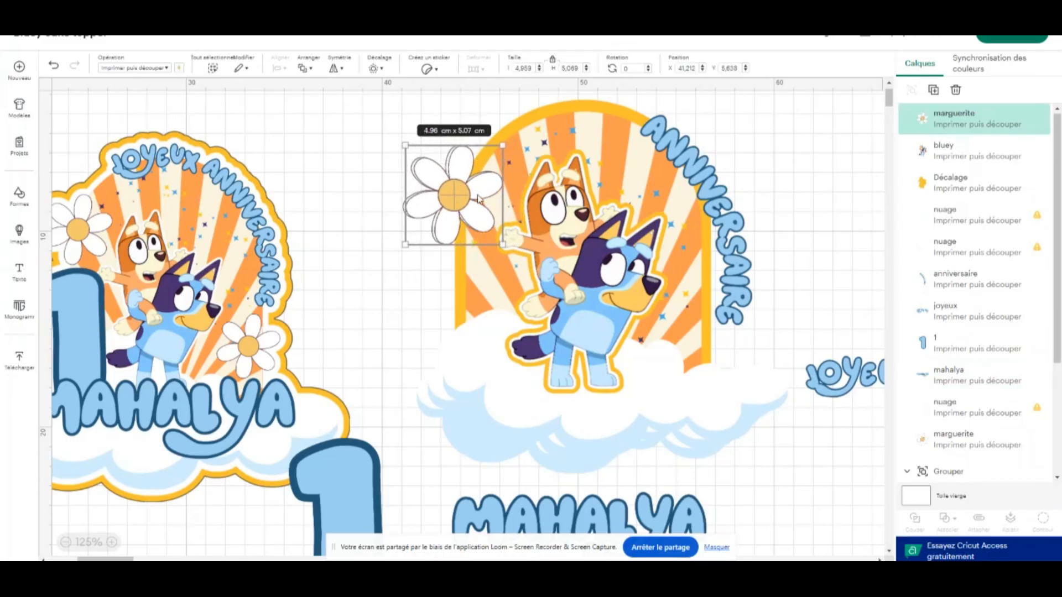
Duplicate the daisy and stack the copy almost exactly over it at about X 41.35, Y 5.57
click(934, 90)
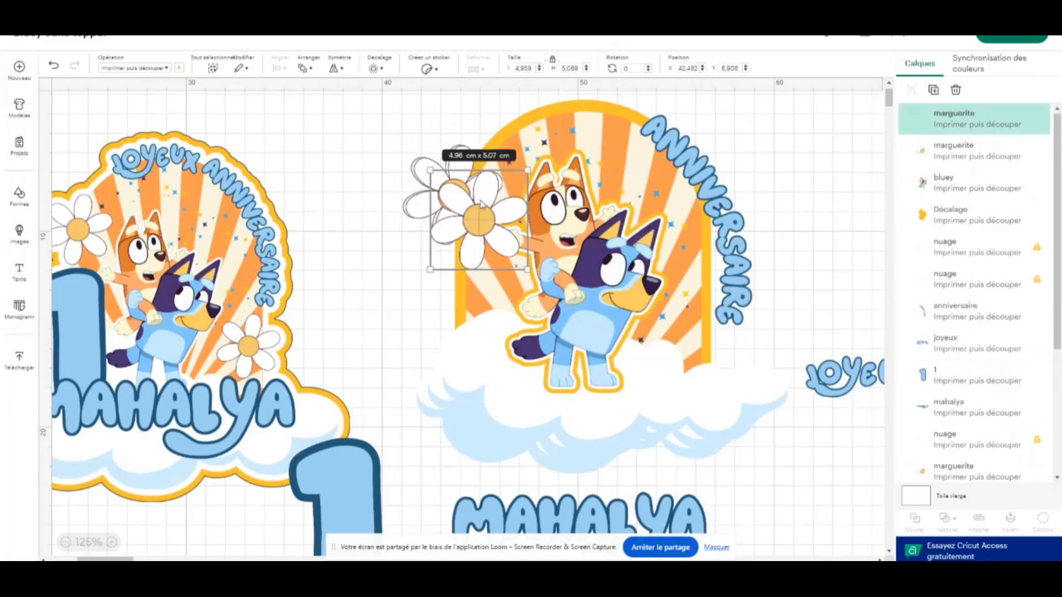
drag(479, 206, 458, 179)
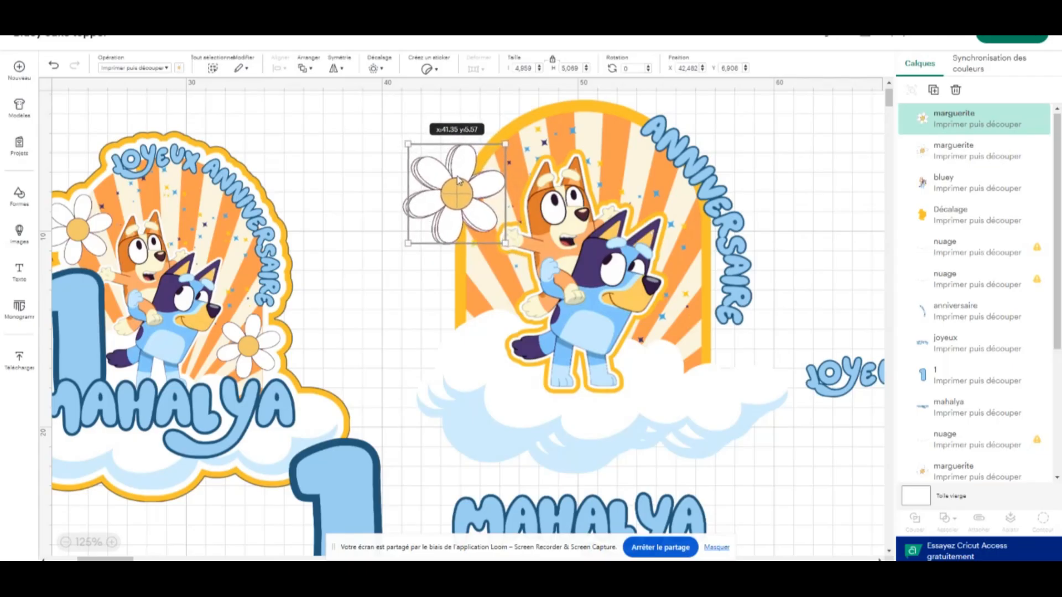
click(800, 172)
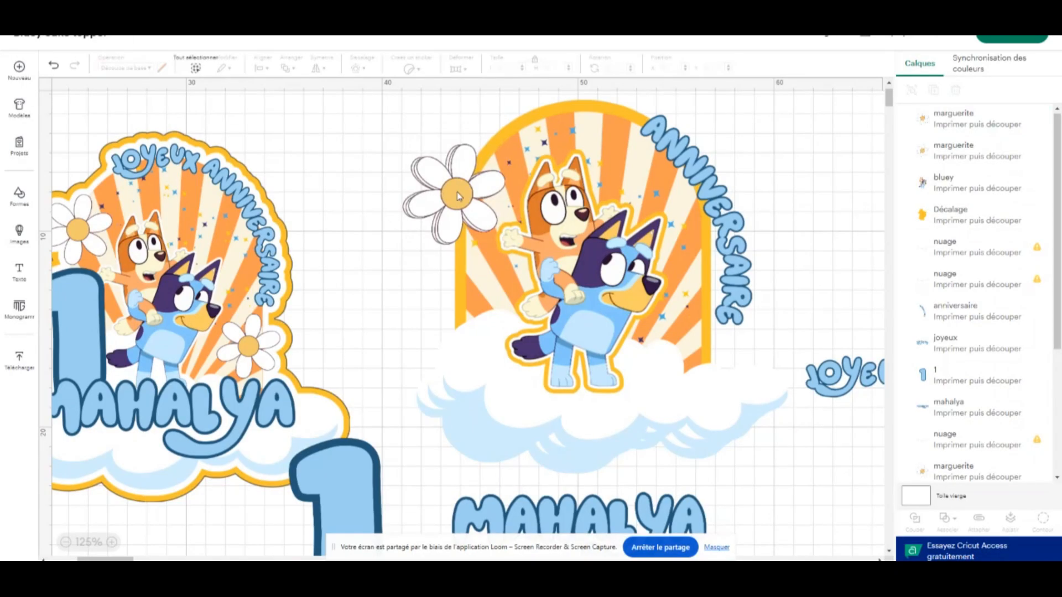
Spread the stacked daisies out left of the arch, one large at about X 39.52, Y 4.09 and a smaller one below it
mouse_move(457, 195)
mouse_down()
mouse_move(421, 304)
mouse_move(367, 202)
mouse_move(325, 174)
mouse_move(438, 263)
mouse_move(458, 203)
mouse_up()
drag(496, 239, 404, 284)
click(331, 184)
click(408, 150)
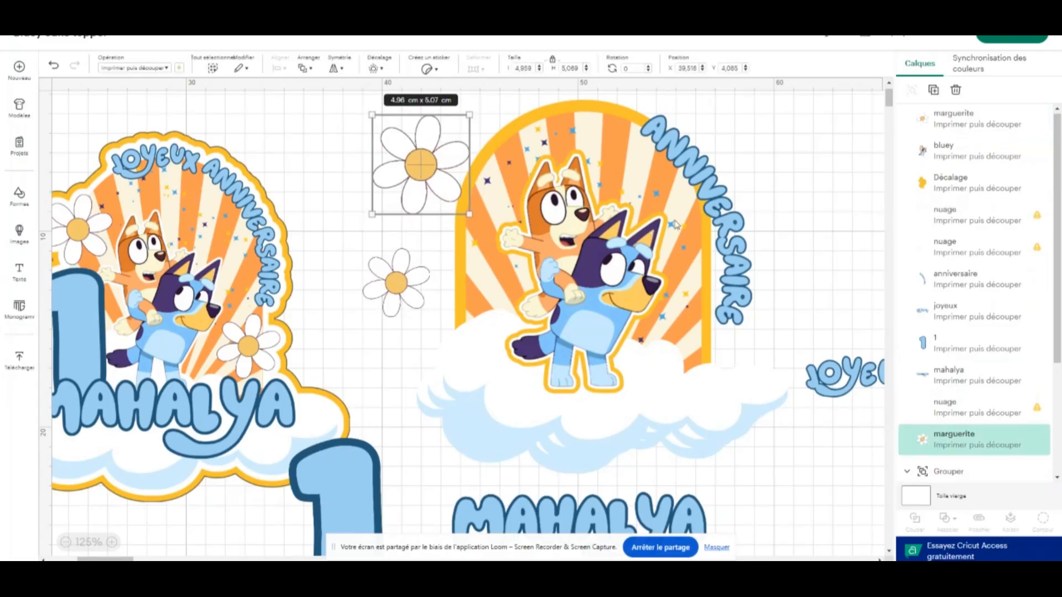
Shrink the "ANNIVERSAIRE" lettering to about 5.31 × 9.99 cm and place "JOYEUX" on top of the arch at about X 47.01, Y 2.14
click(720, 202)
scroll(721, 203, up, 2)
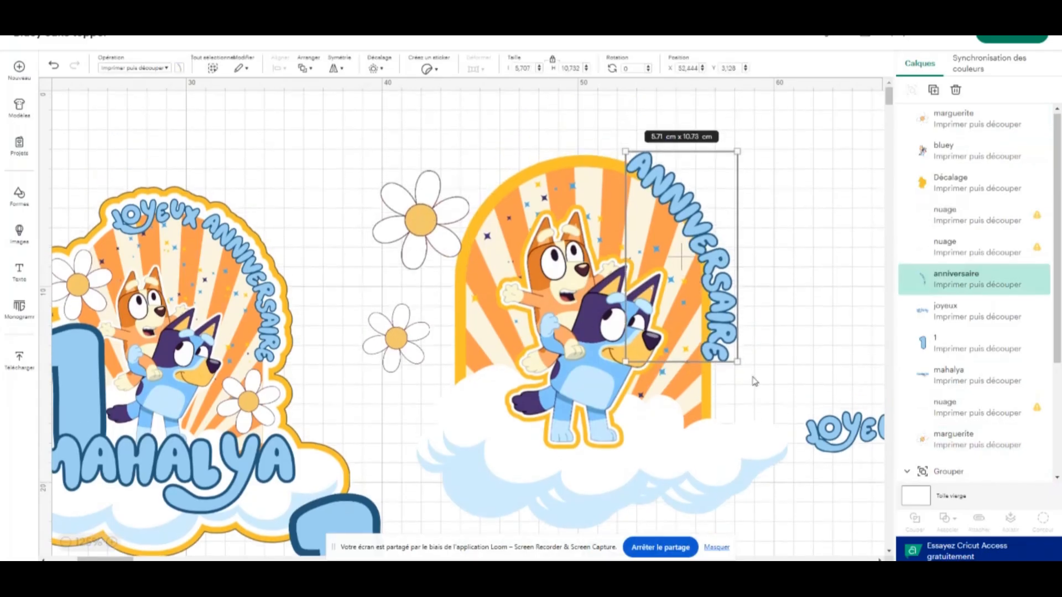
drag(739, 362, 730, 341)
drag(693, 243, 708, 275)
drag(862, 433, 539, 129)
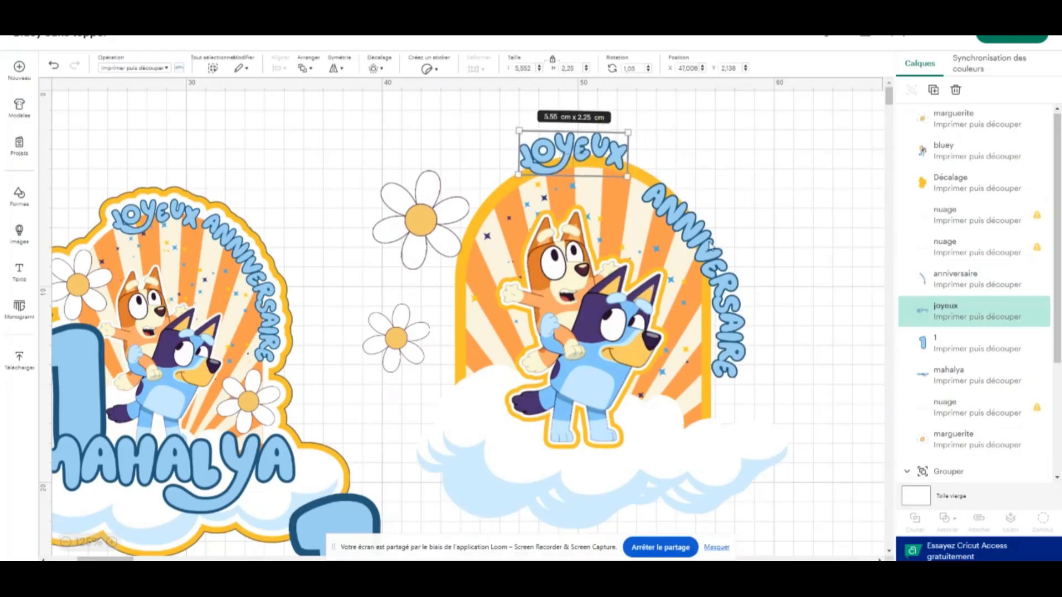
Tilt the "ANNIVERSAIRE" lettering clockwise to follow the arch's right curve and position it at about X 53.8
drag(713, 246, 708, 231)
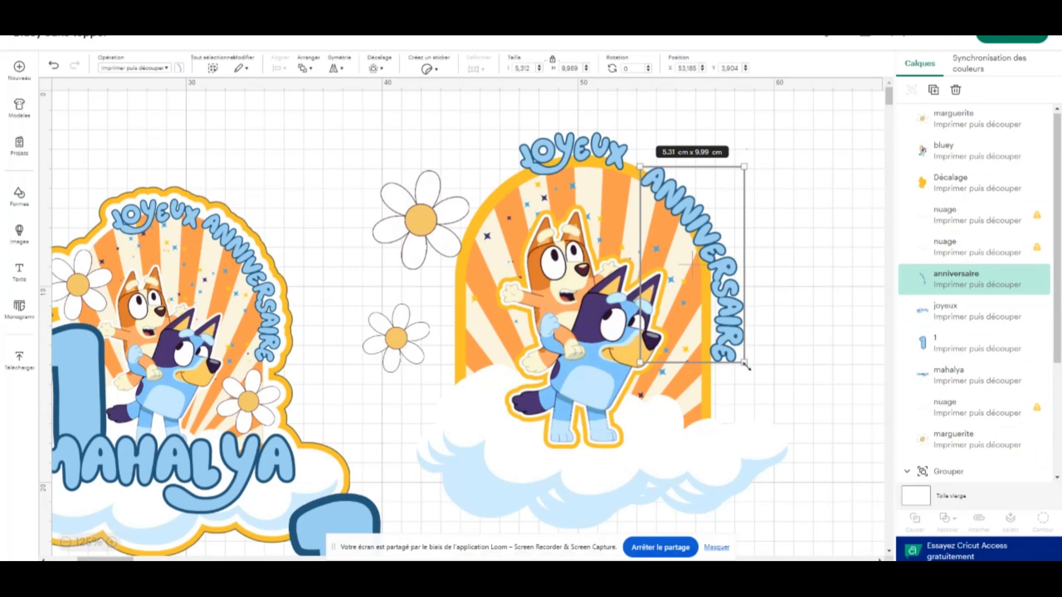
drag(754, 366, 736, 379)
drag(721, 271, 718, 276)
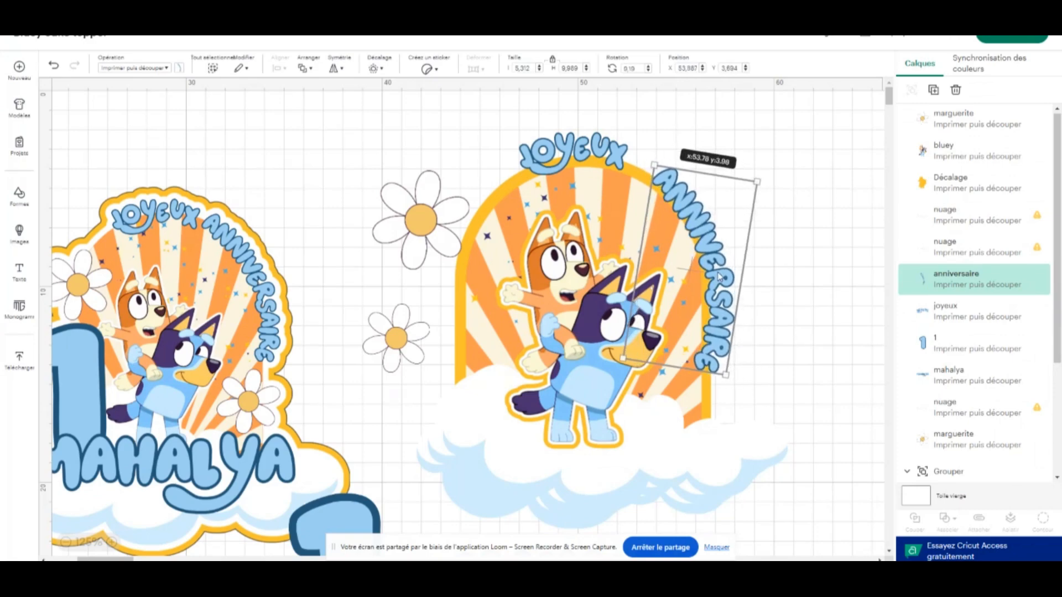
Move "JOYEUX" closer to "ANNIVERSAIRE" and rotate it to about 6.08° along the arch's top, at about X 48.3, Y 2.34
drag(582, 153, 608, 159)
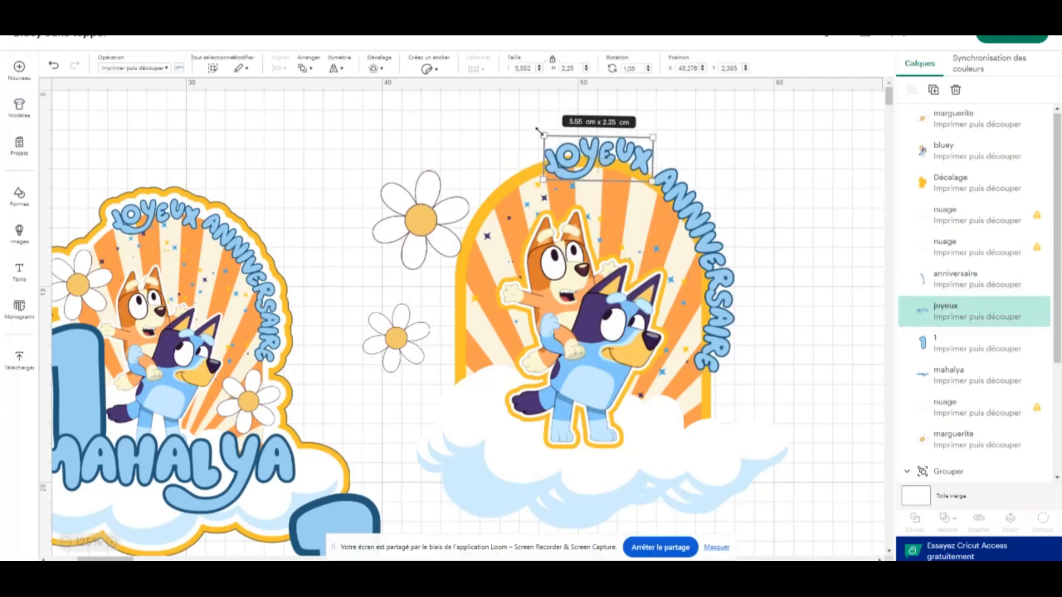
drag(663, 139, 661, 144)
click(792, 241)
scroll(777, 246, down, 2)
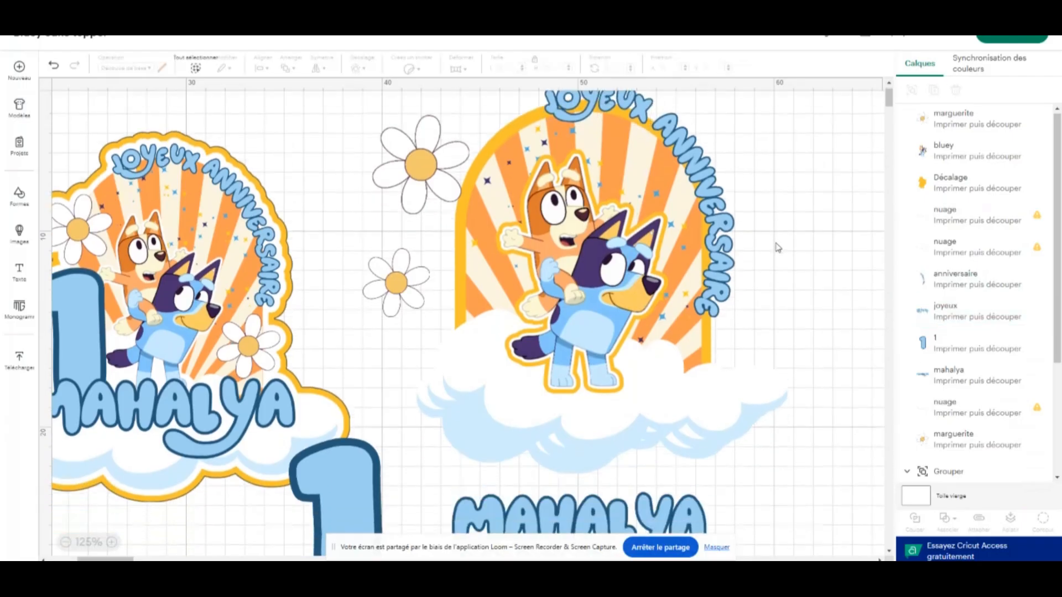
Add a 0.212 cm rounded-corner offset around the "JOYEUX" lettering on top of the arch
scroll(769, 243, up, 1)
scroll(767, 242, up, 1)
click(587, 160)
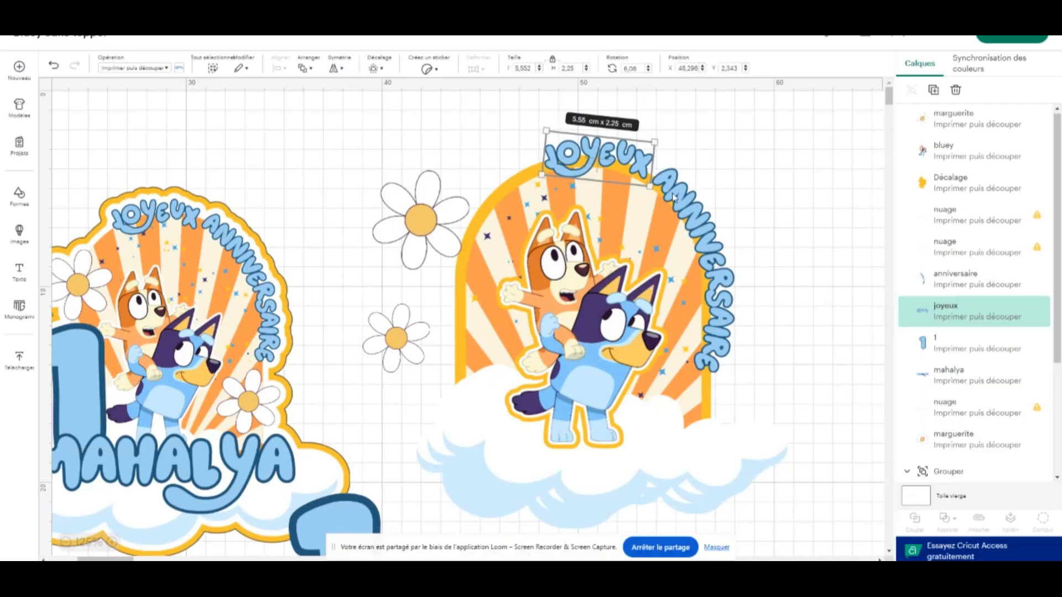
click(375, 68)
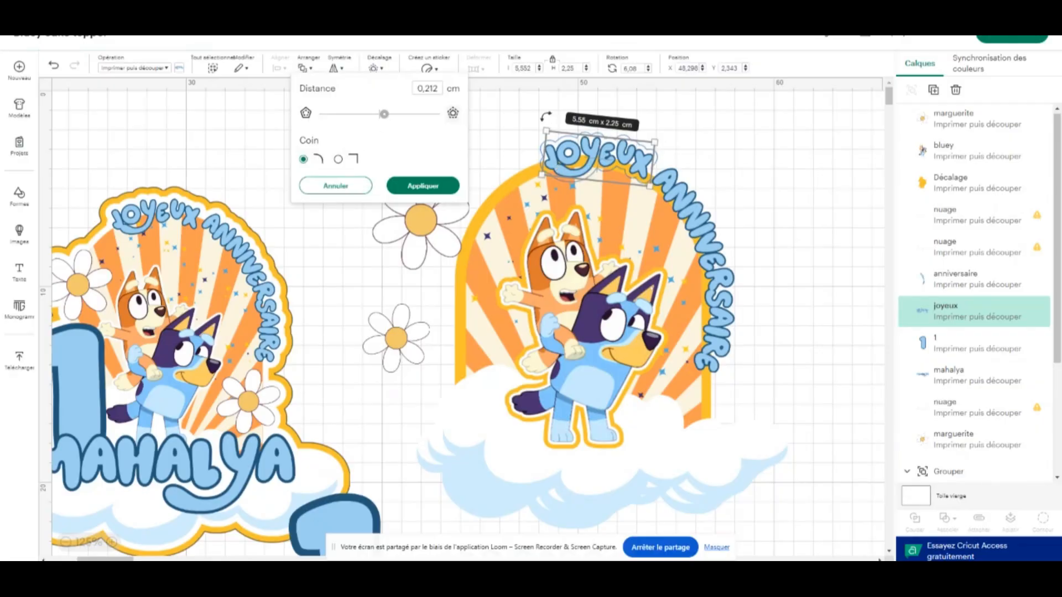
click(420, 187)
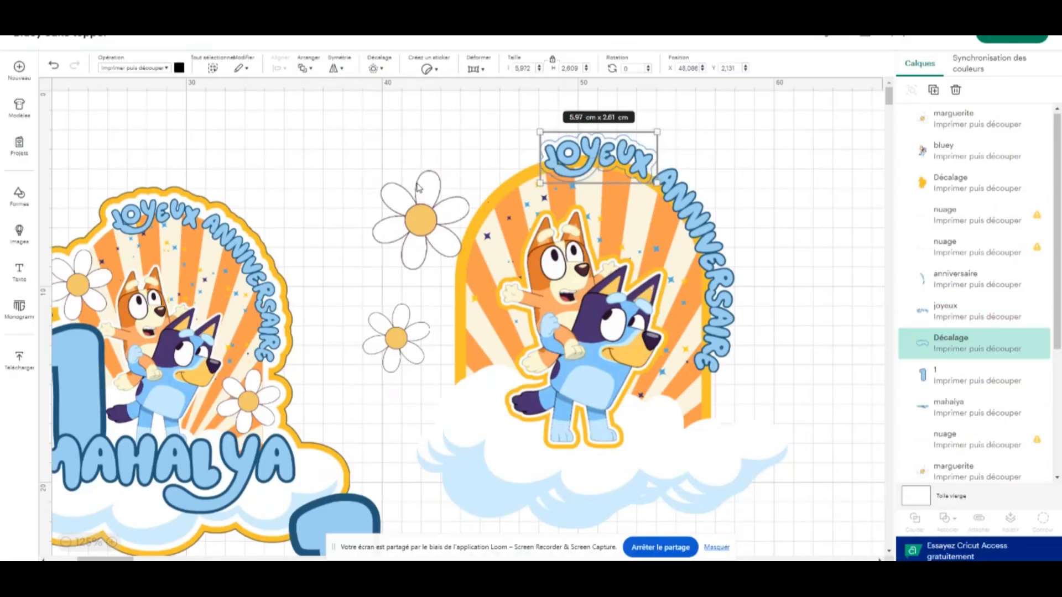
Add a 0.212 cm rounded-corner offset around the "ANNIVERSAIRE" lettering along the arch's right curve
click(708, 228)
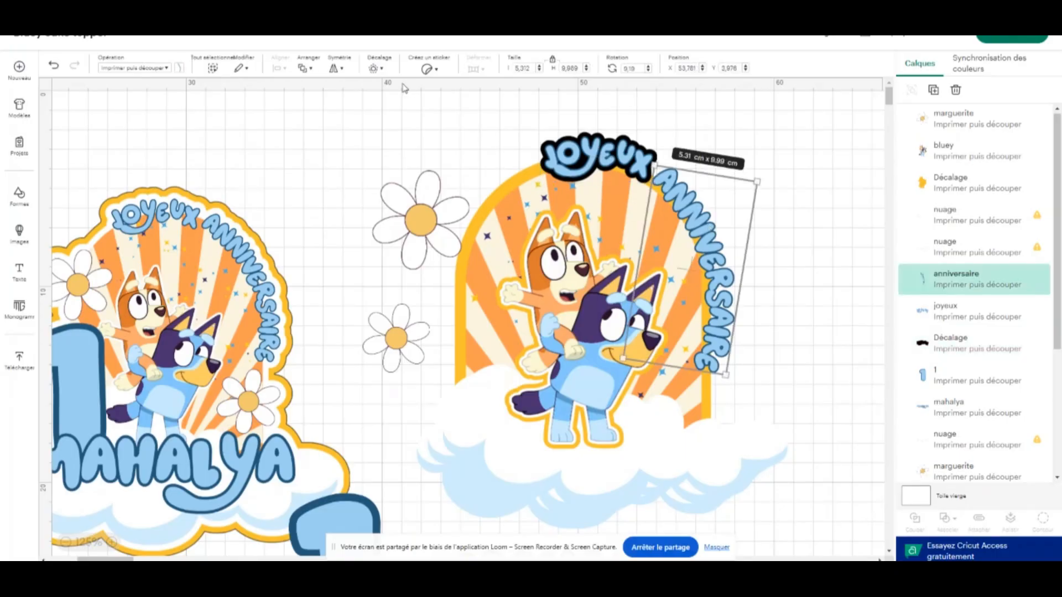
click(372, 67)
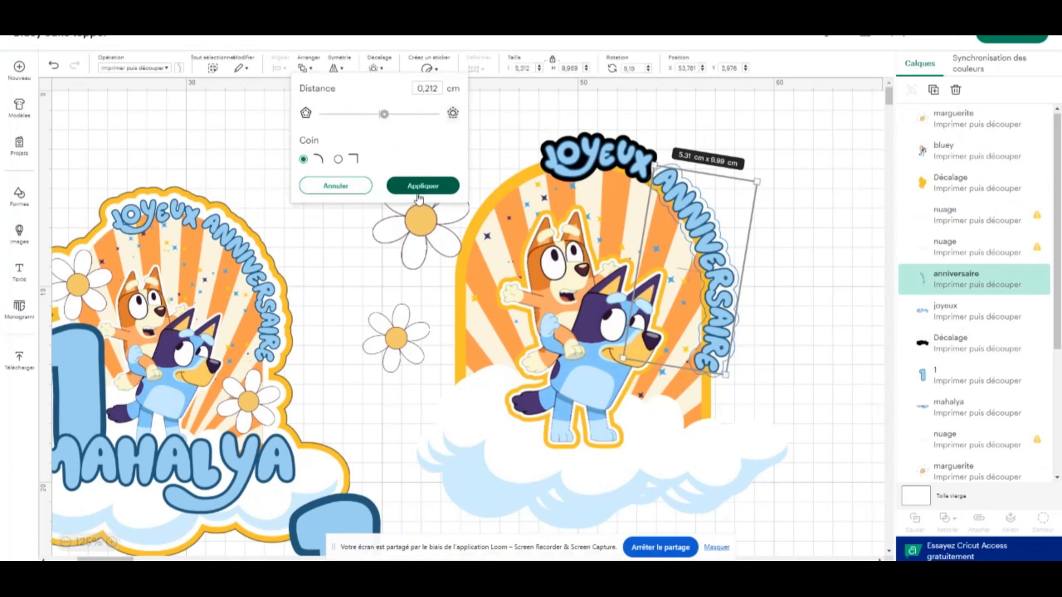
click(422, 185)
click(774, 160)
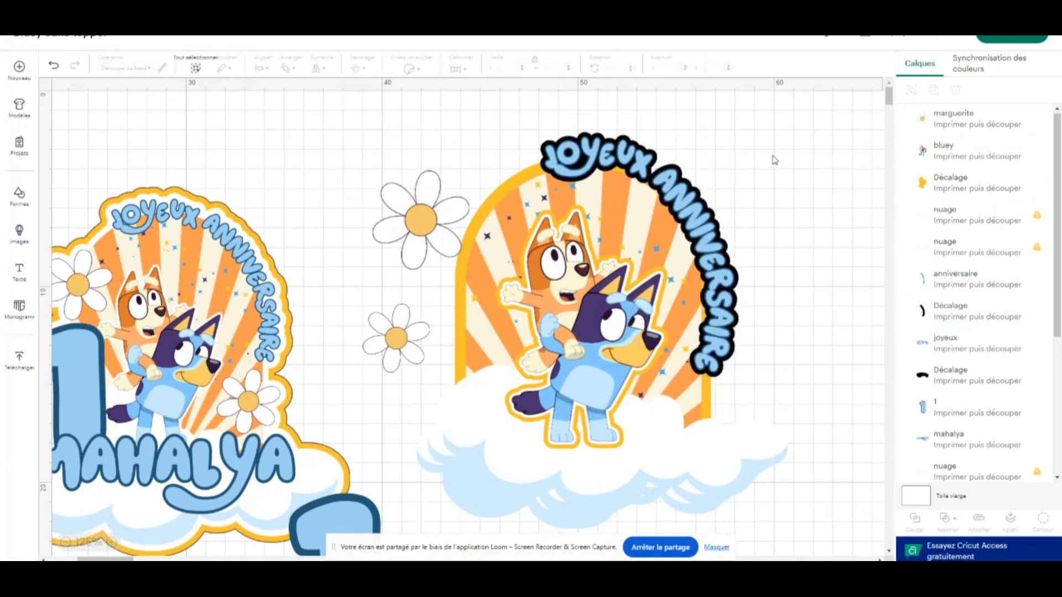
Move the "ANNIVERSAIRE" and "JOYEUX" lettering off their black offsets into the empty area right of the arch
click(705, 221)
click(952, 314)
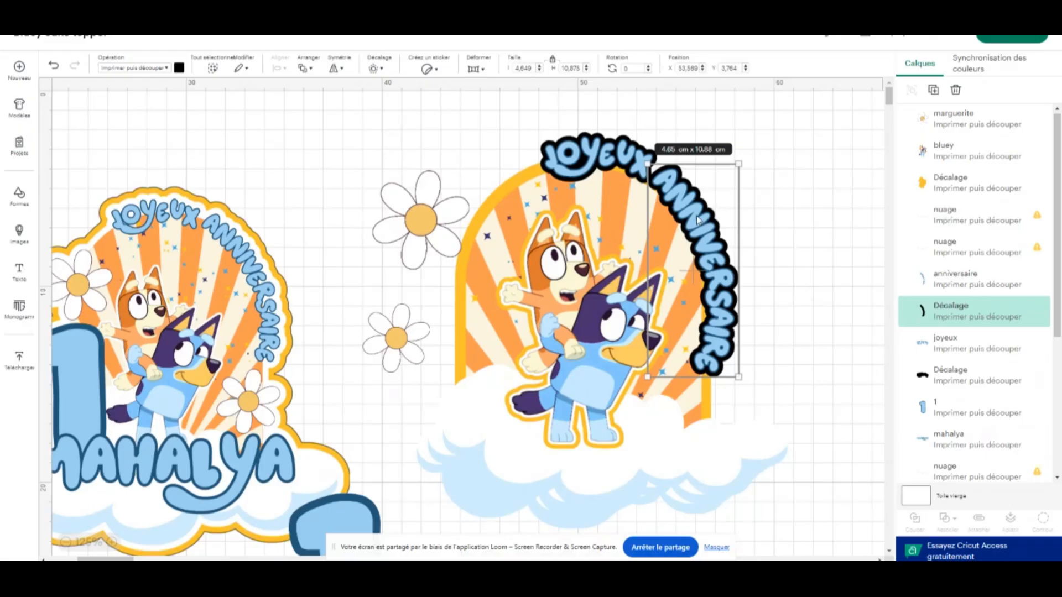
drag(696, 215, 814, 164)
drag(620, 162, 750, 127)
Recolour the "JOYEUX" and "ANNIVERSAIRE" offsets from black to light green
click(612, 152)
click(179, 69)
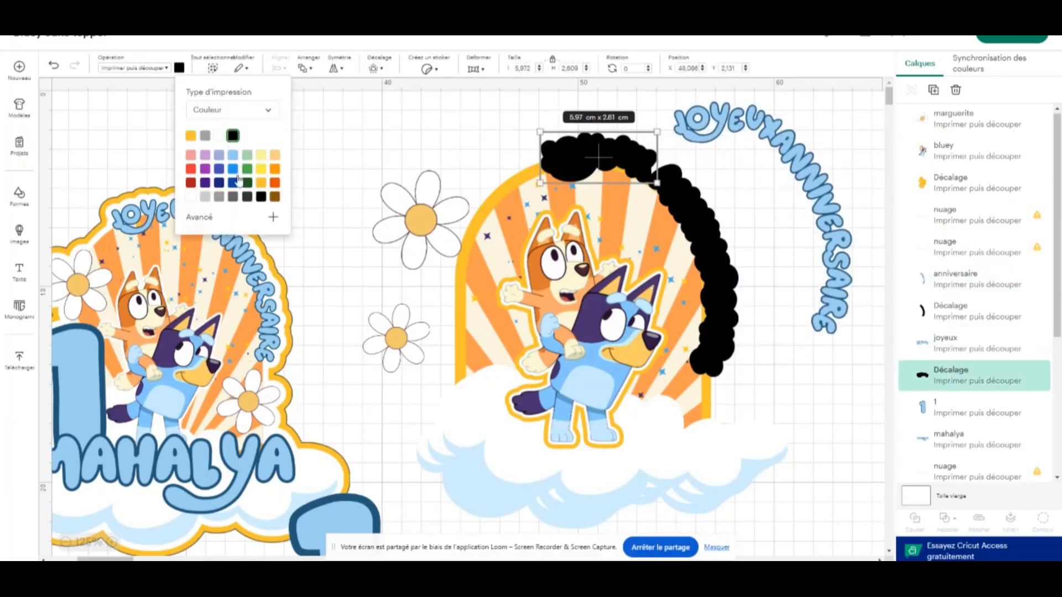
click(247, 155)
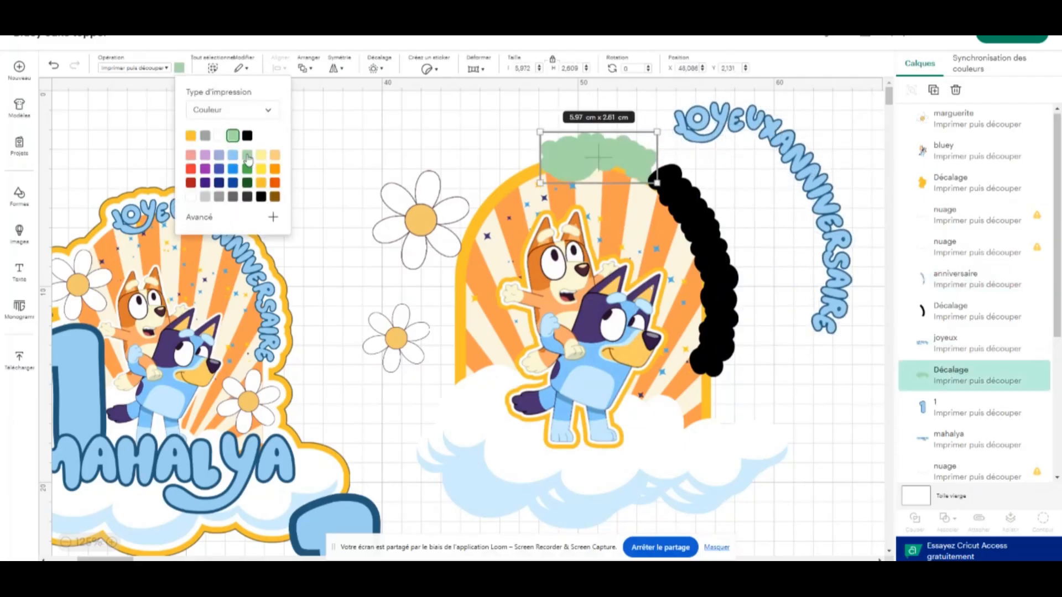
click(679, 214)
click(179, 68)
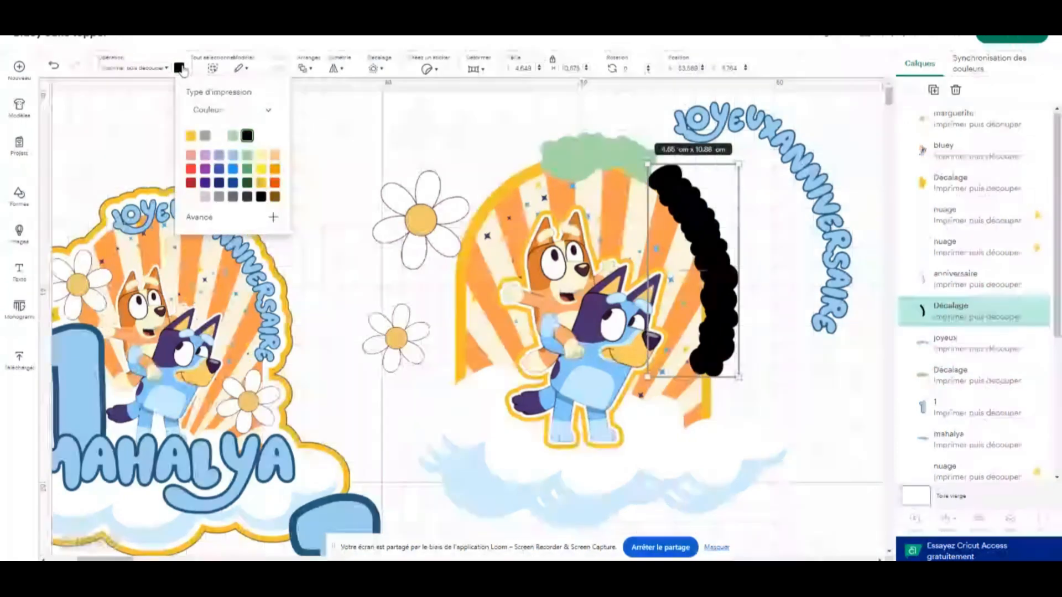
click(233, 137)
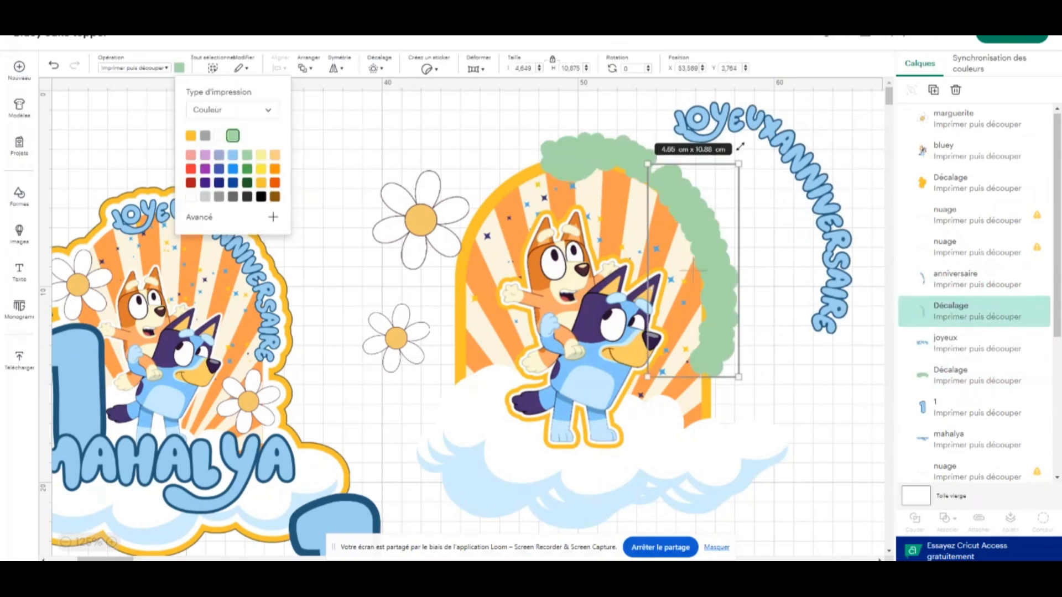
Place the "JOYEUX" and "ANNIVERSAIRE" lettering back centred on their light green offsets along the arch
click(819, 122)
click(737, 123)
click(583, 156)
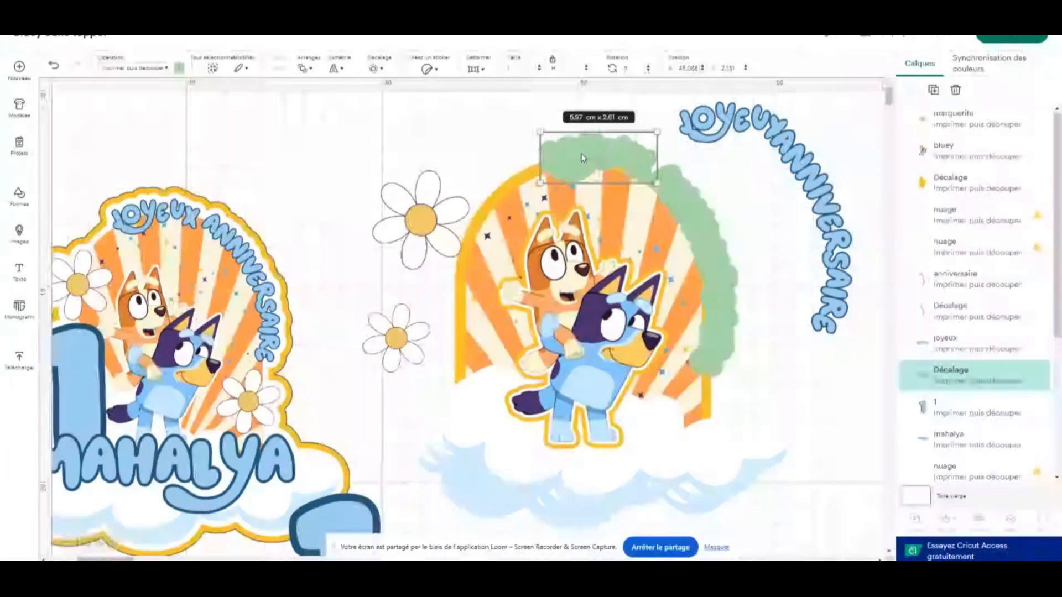
click(687, 209)
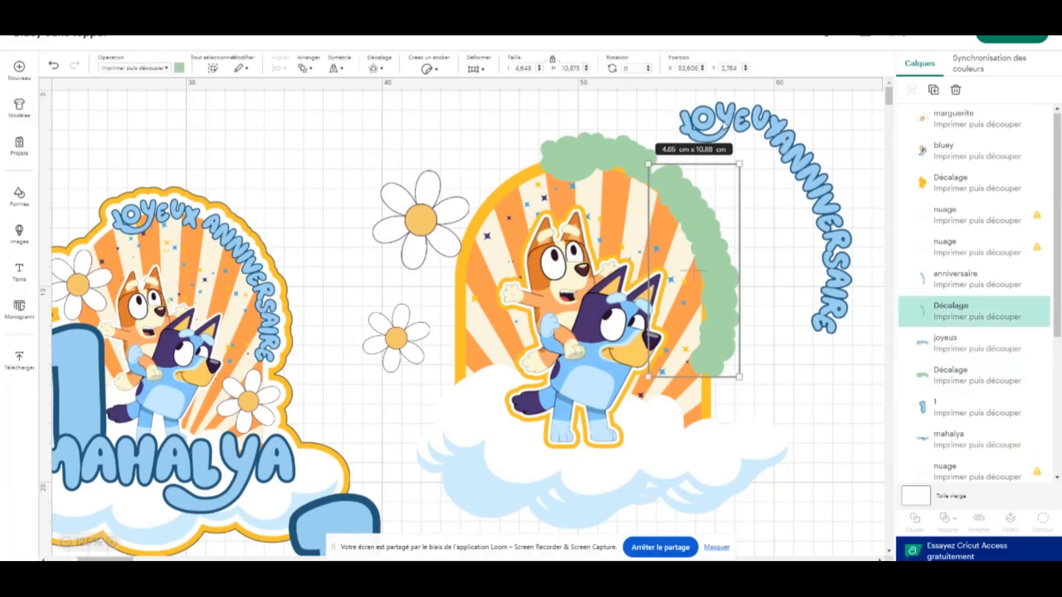
drag(723, 125, 588, 154)
drag(821, 184, 707, 223)
click(806, 160)
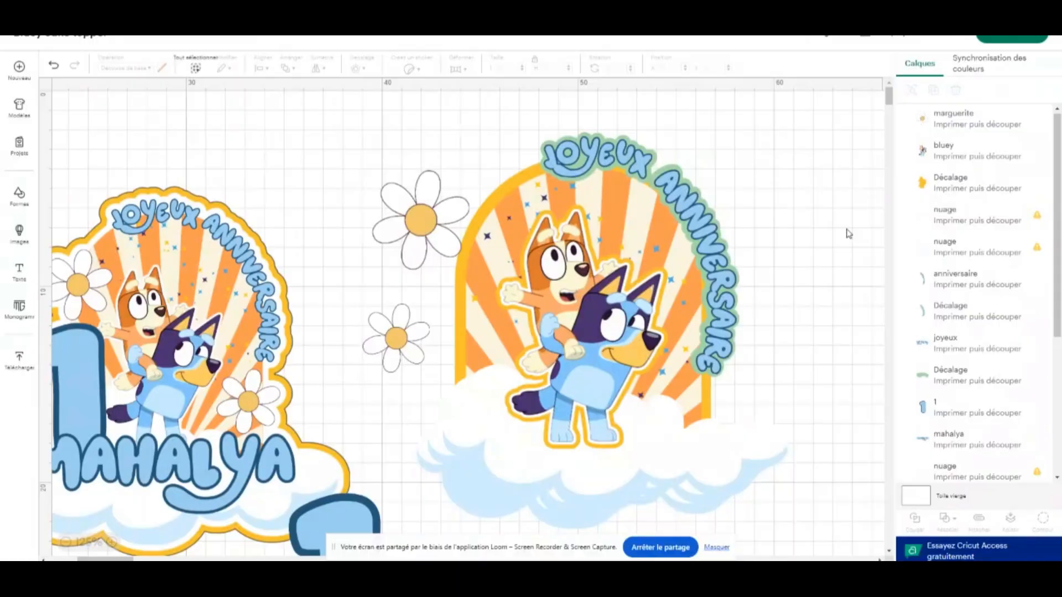
Move the large daisy onto the arch's left edge and place the small one, enlarged to about 4.45 × 4.55 cm, at the cloud's right end
drag(418, 239, 469, 247)
drag(404, 328, 713, 413)
drag(736, 452, 756, 477)
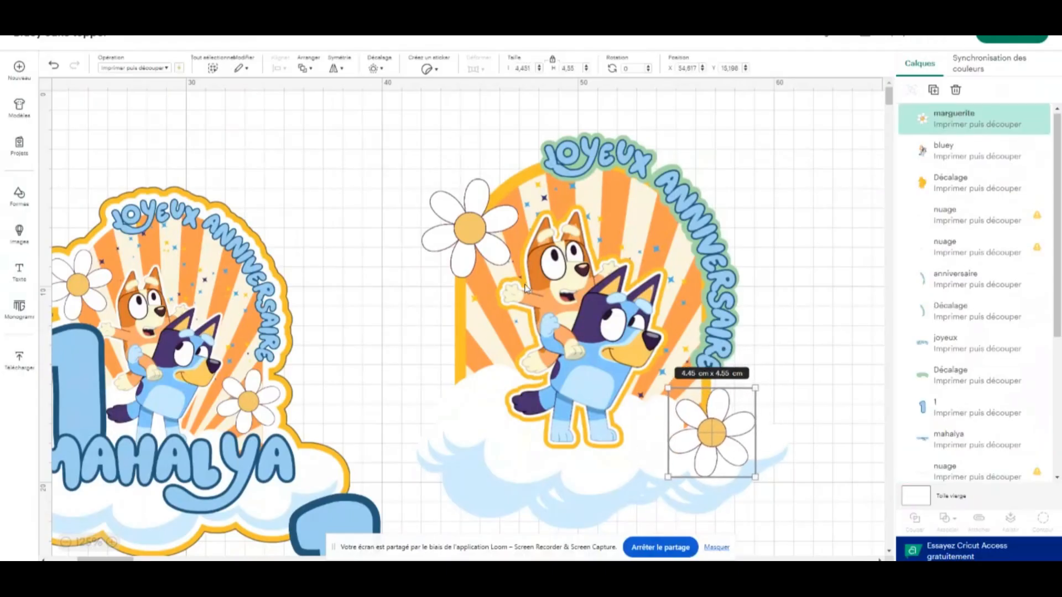
Set the large daisy aside right of the arch and place the "1" left of the characters, enlarged to about 6.81 × 12.84 cm
click(468, 218)
drag(362, 506, 491, 235)
drag(464, 178, 787, 221)
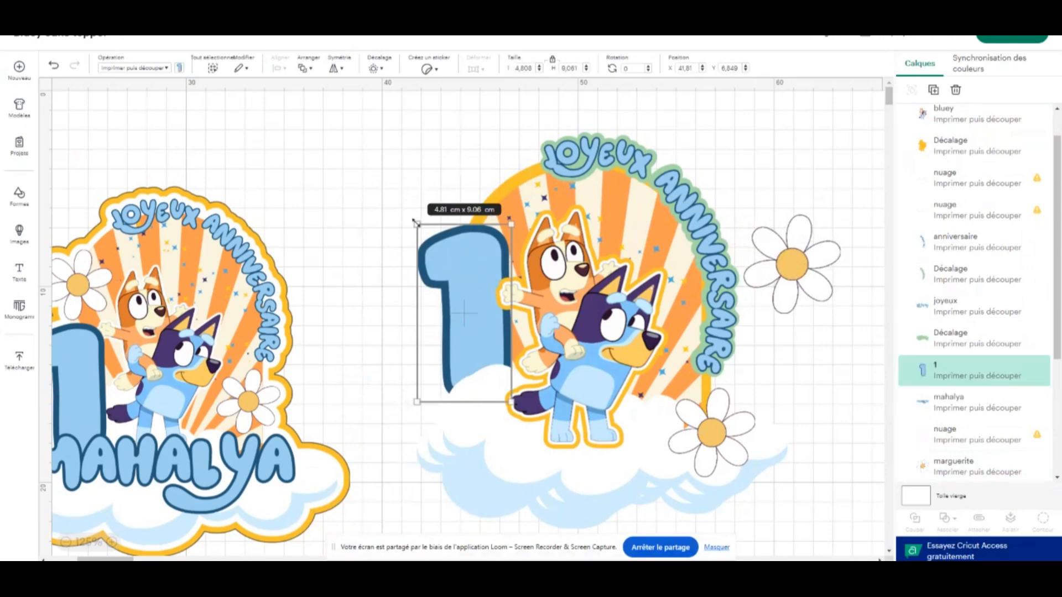
drag(417, 224, 377, 170)
drag(430, 244, 423, 274)
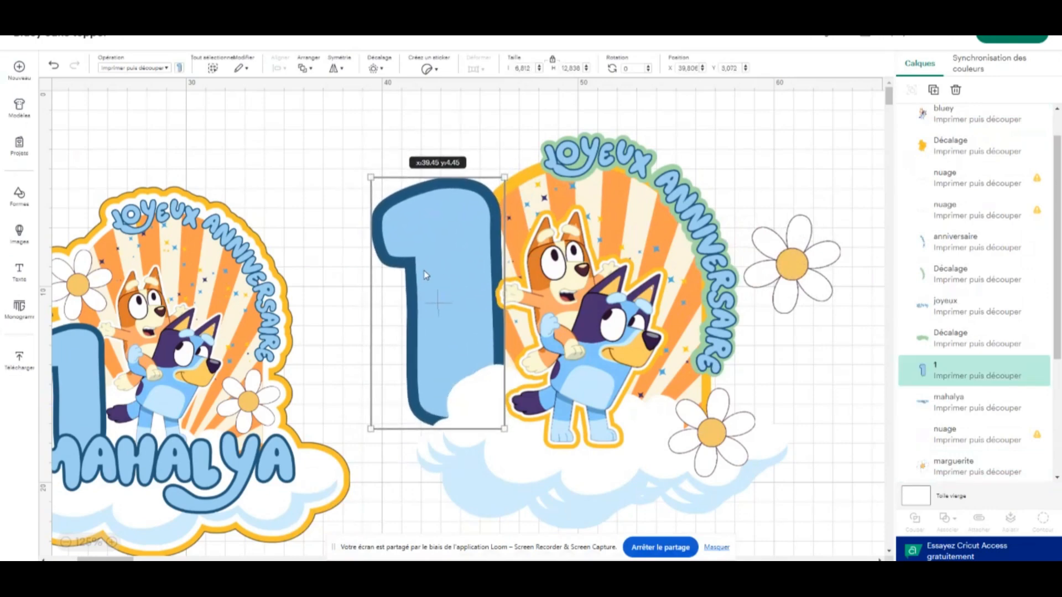
Move the large daisy back beside the stem of the "1" and bring the "1" to the front of all layers
drag(809, 288, 386, 334)
right_click(386, 334)
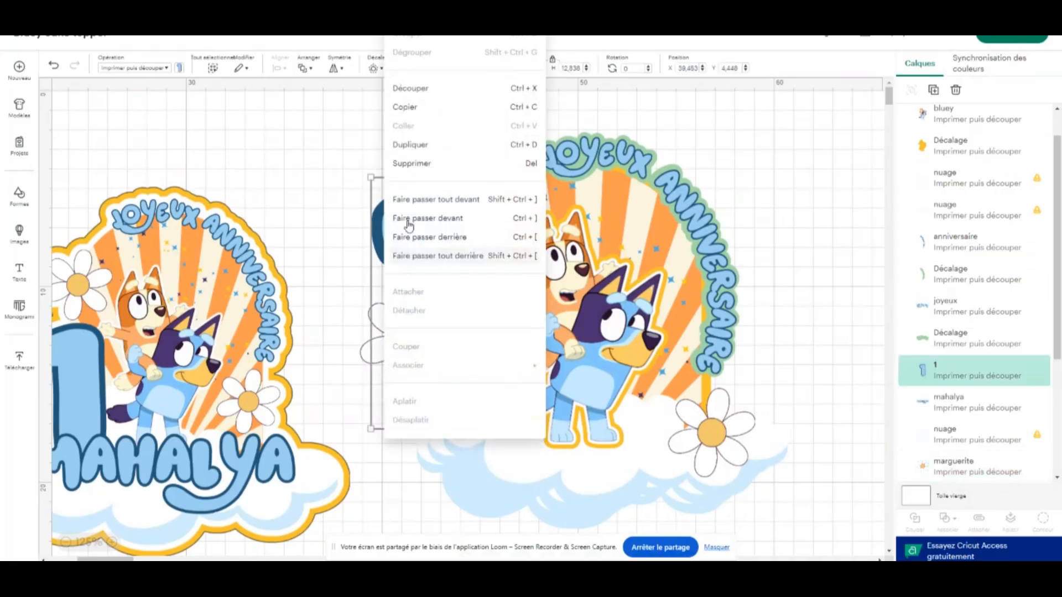
click(463, 200)
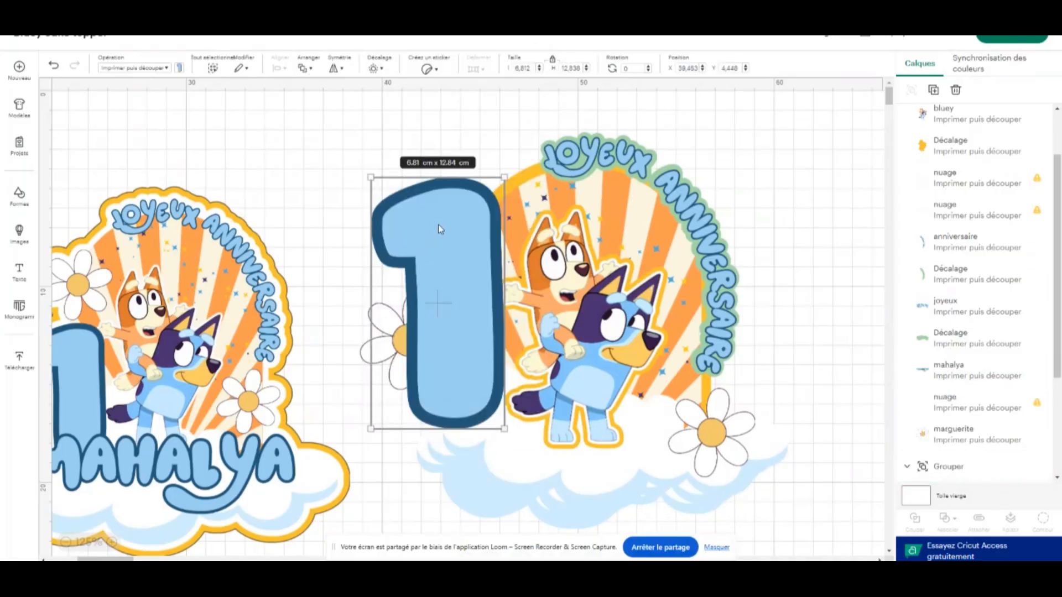
click(361, 358)
right_click(372, 340)
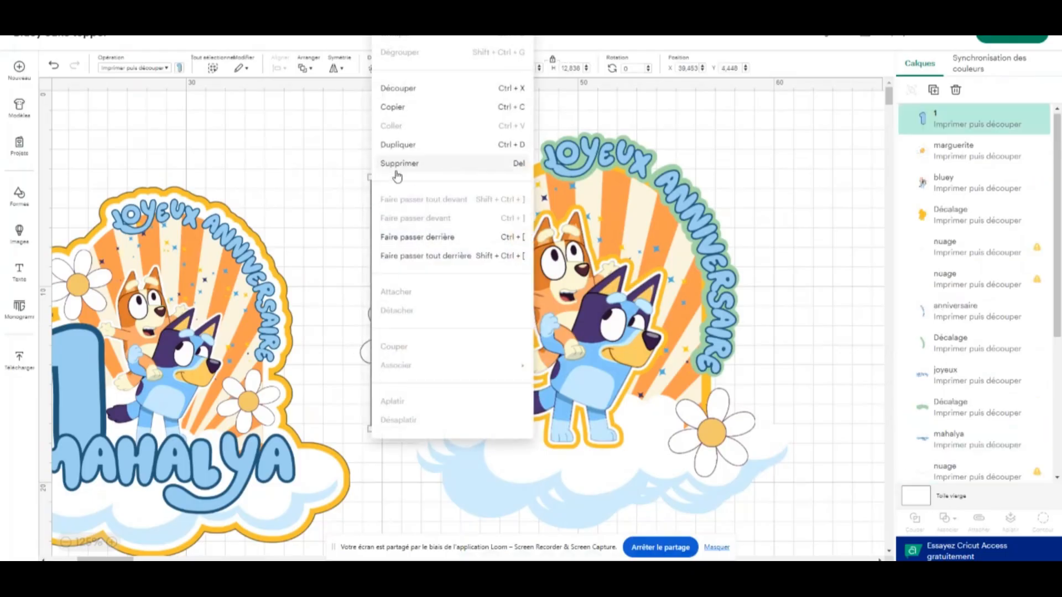
click(362, 166)
Shift the "1" slightly toward the characters and bring the large daisy beside its stem to the front
drag(444, 262, 480, 264)
click(377, 342)
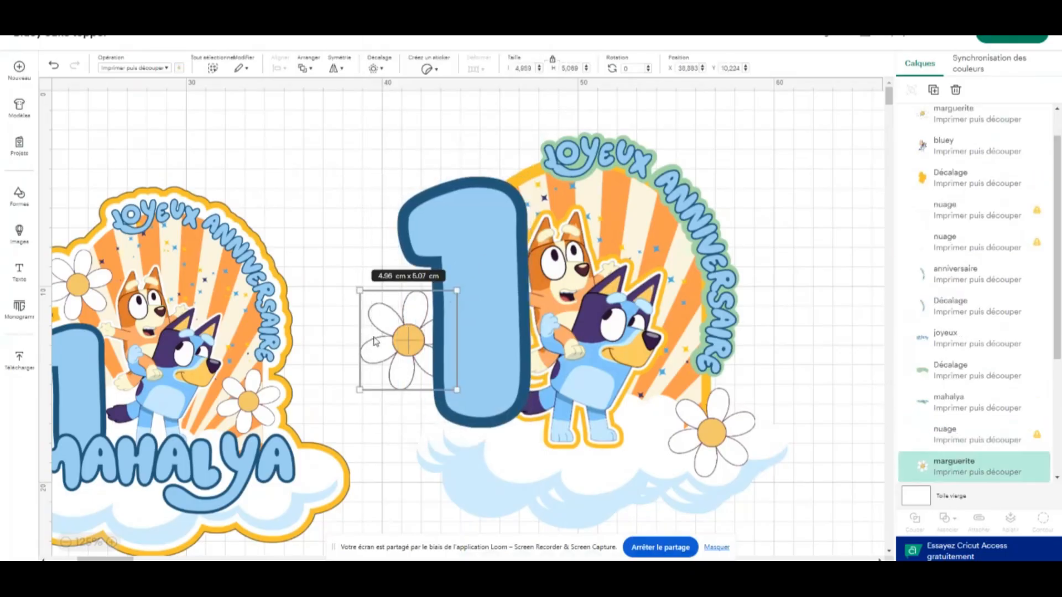
right_click(377, 341)
click(472, 200)
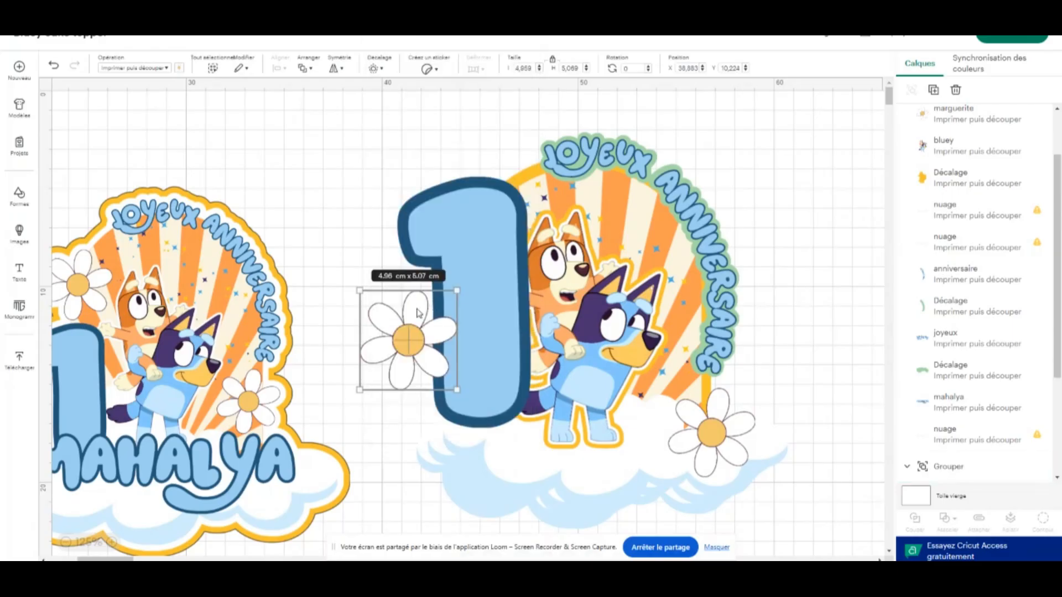
Move the "1" left, clear of the characters, and enlarge its daisy to about 7.3 × 7.46 cm over its foot
drag(452, 388, 441, 350)
drag(498, 249, 460, 265)
click(437, 352)
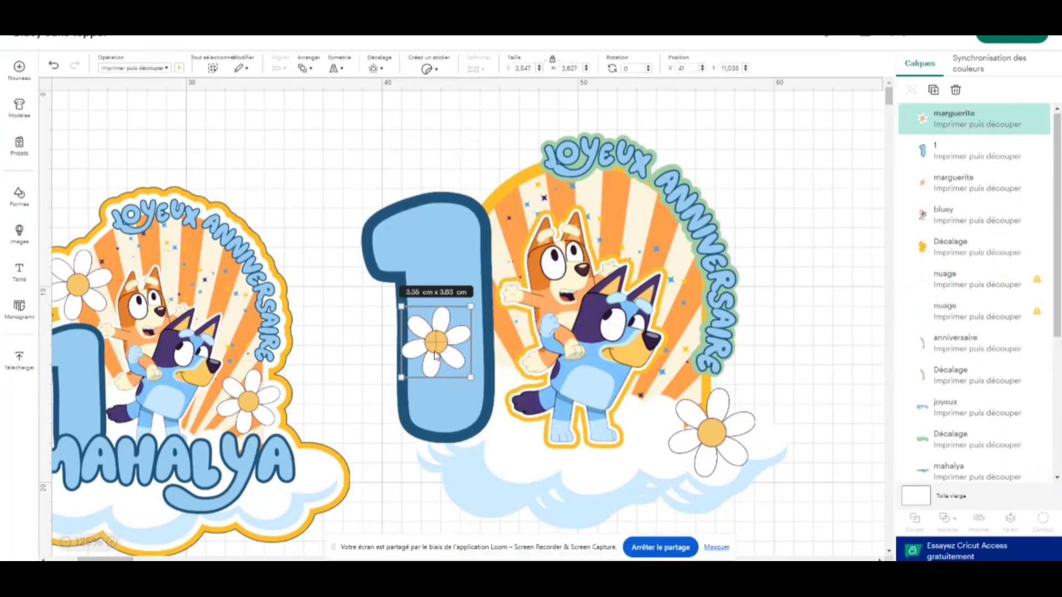
drag(437, 355, 498, 462)
drag(430, 386, 431, 436)
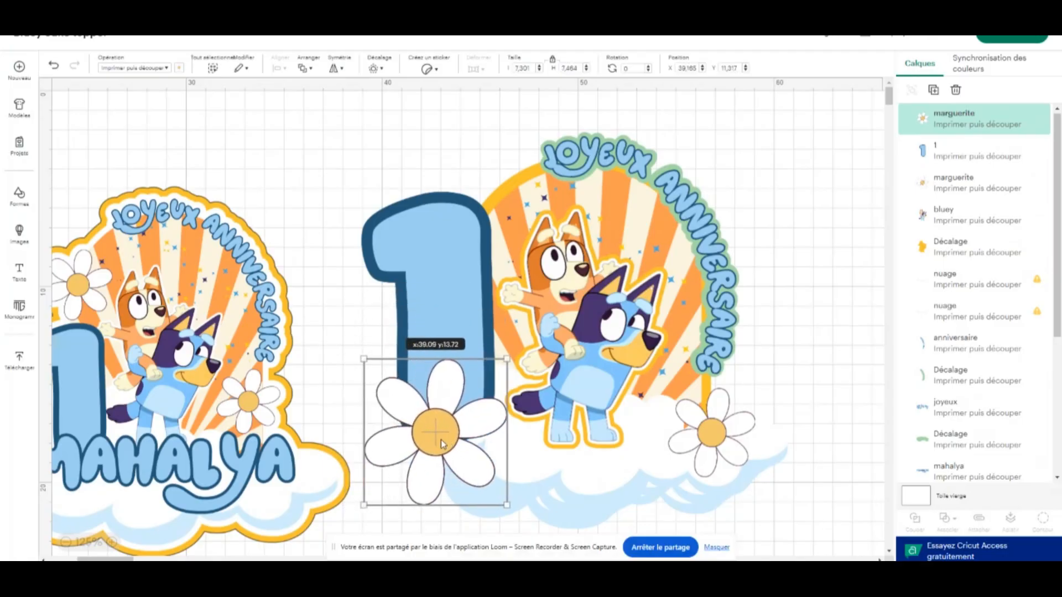
Move the child's name lettering onto the cloud, bring it to the front and enlarge it to about 14.62 × 4.48 cm
scroll(613, 242, down, 3)
scroll(834, 308, up, 1)
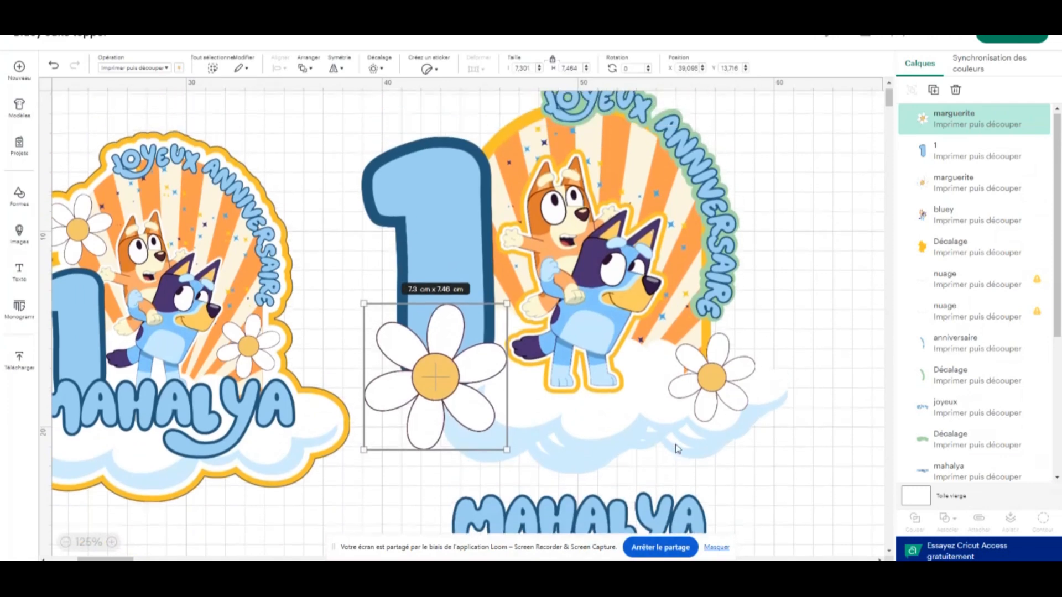
drag(603, 521, 623, 446)
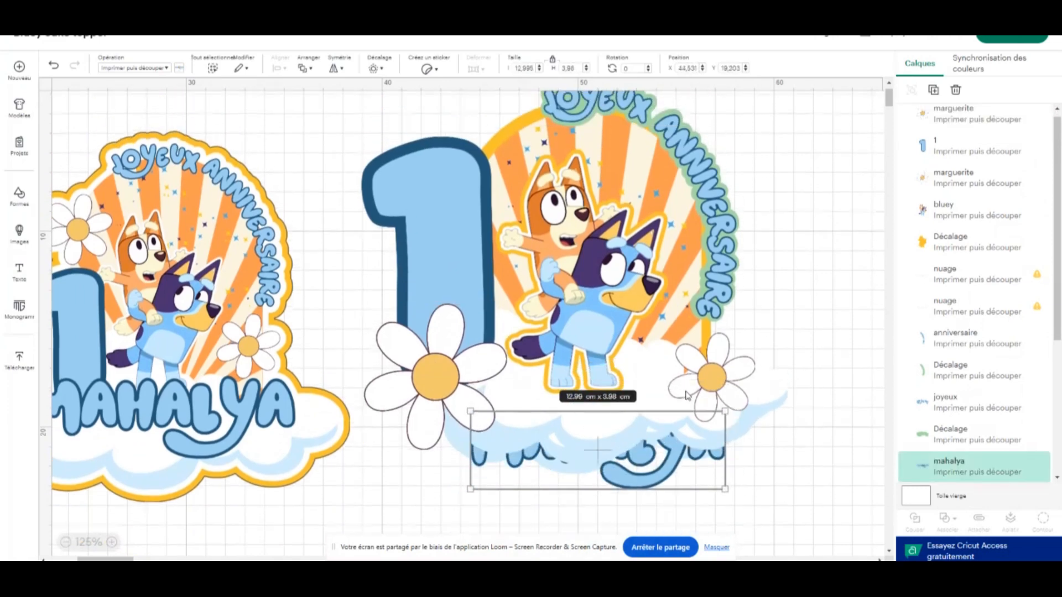
drag(725, 412, 844, 375)
right_click(809, 431)
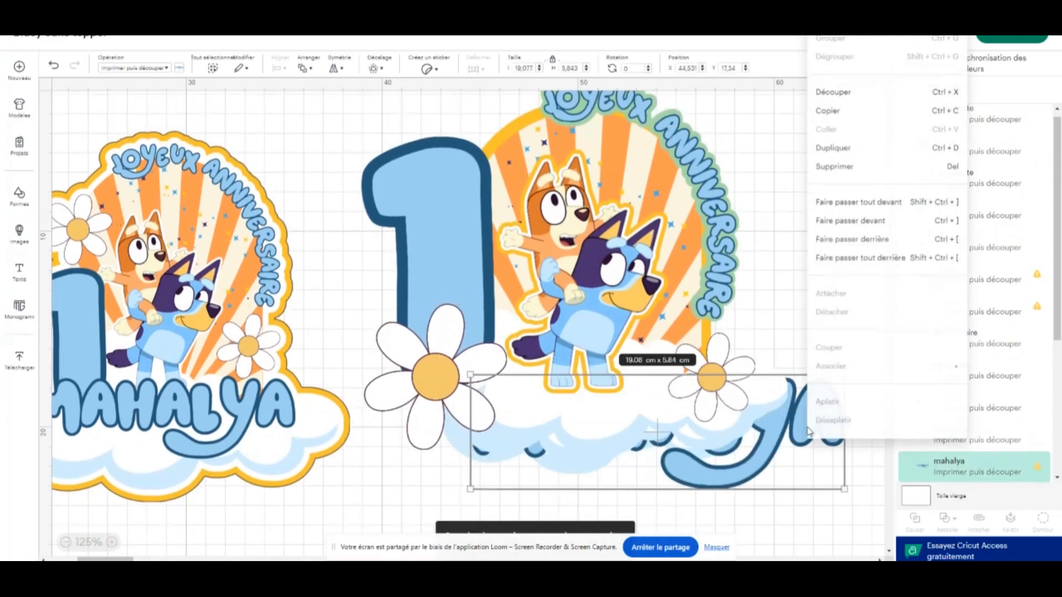
click(867, 200)
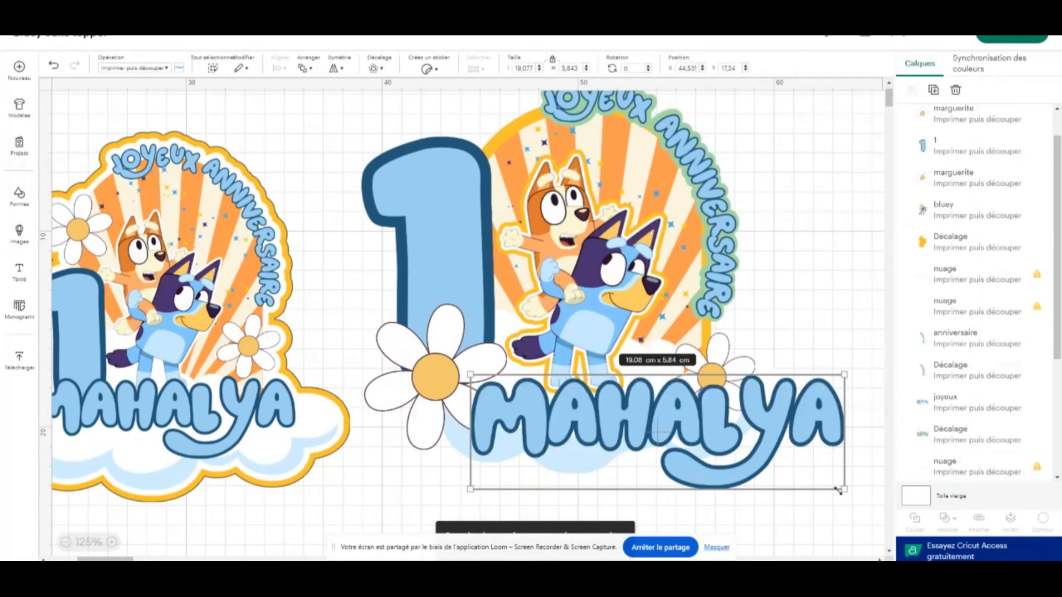
drag(838, 490, 757, 463)
Move the large daisy up onto the left side of the "1" stem, at about X 37.51, Y 9.69
scroll(581, 381, down, 1)
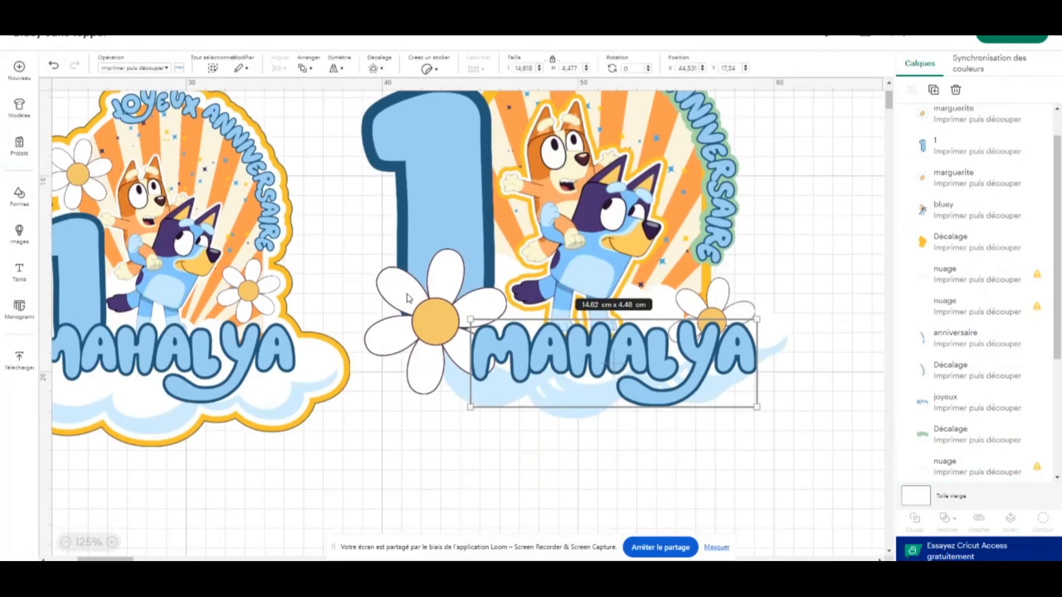
drag(408, 299, 377, 221)
scroll(436, 307, up, 1)
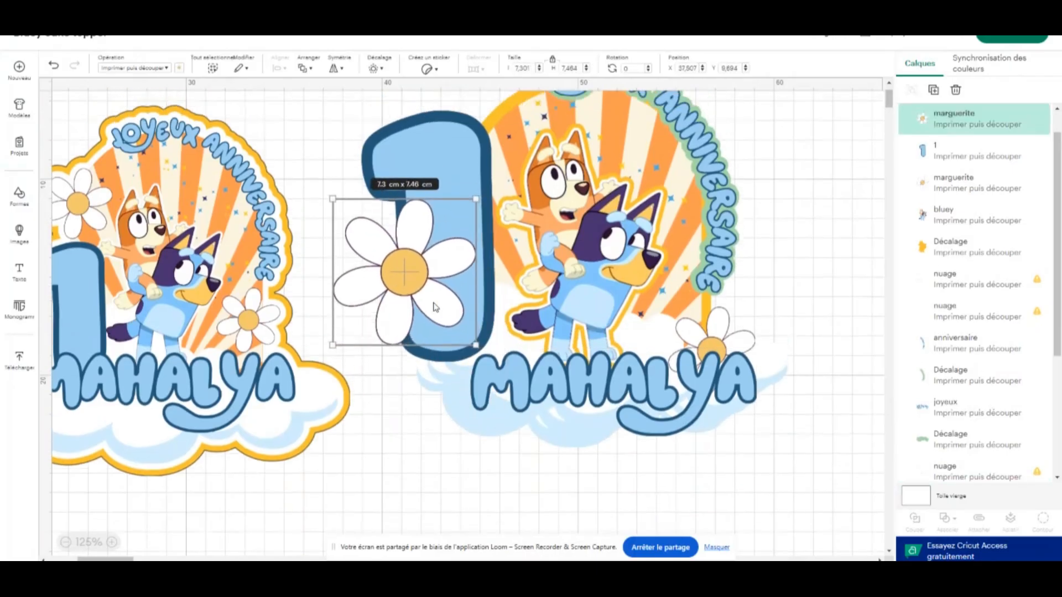
scroll(435, 307, up, 1)
Set the small daisy aside right of the cloud and position the child's name lettering at about X 43.07, Y 17.59
click(686, 418)
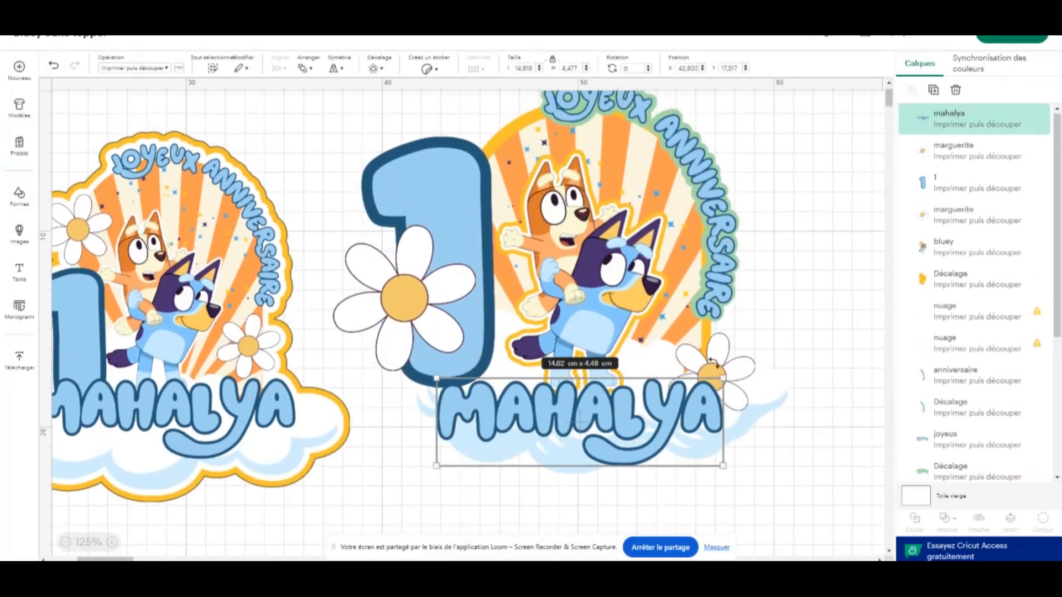
drag(730, 358, 796, 368)
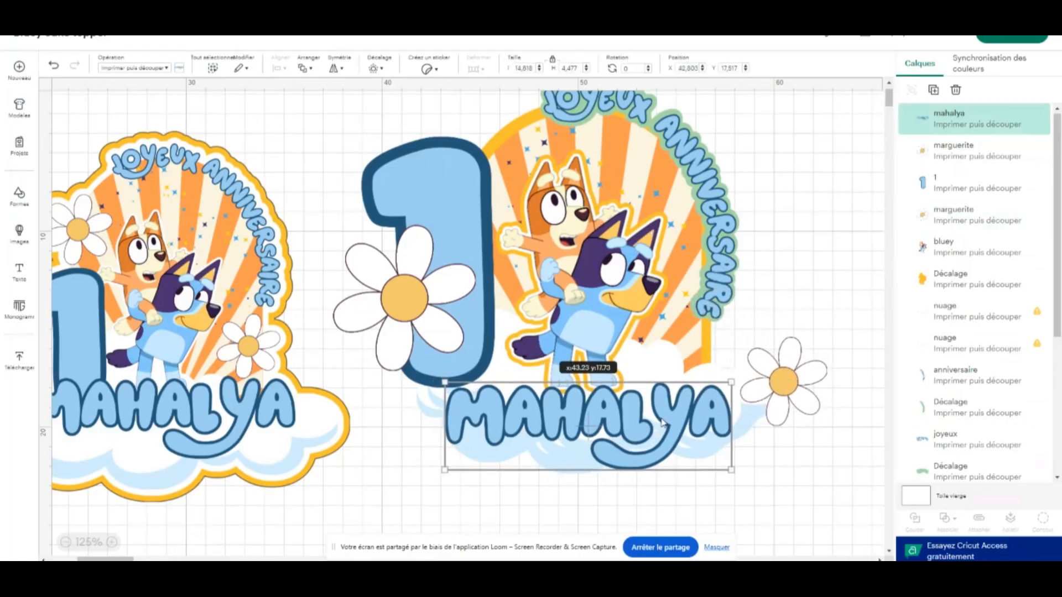
mouse_move(655, 424)
mouse_down()
mouse_move(662, 412)
mouse_move(660, 421)
mouse_up()
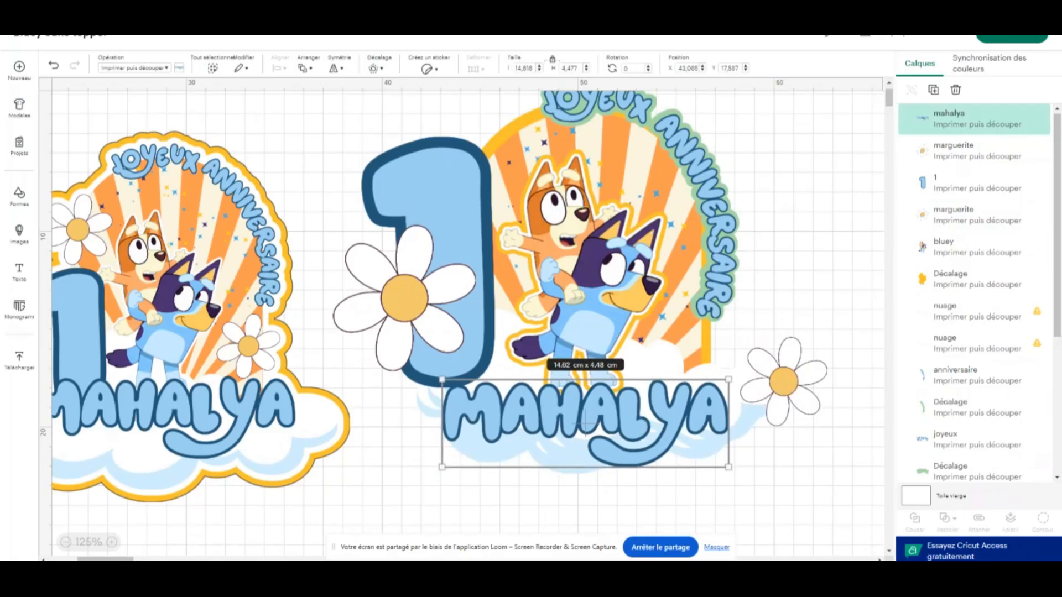
Create a rounded-corner offset of 0.529 cm around the child's name lettering
click(374, 68)
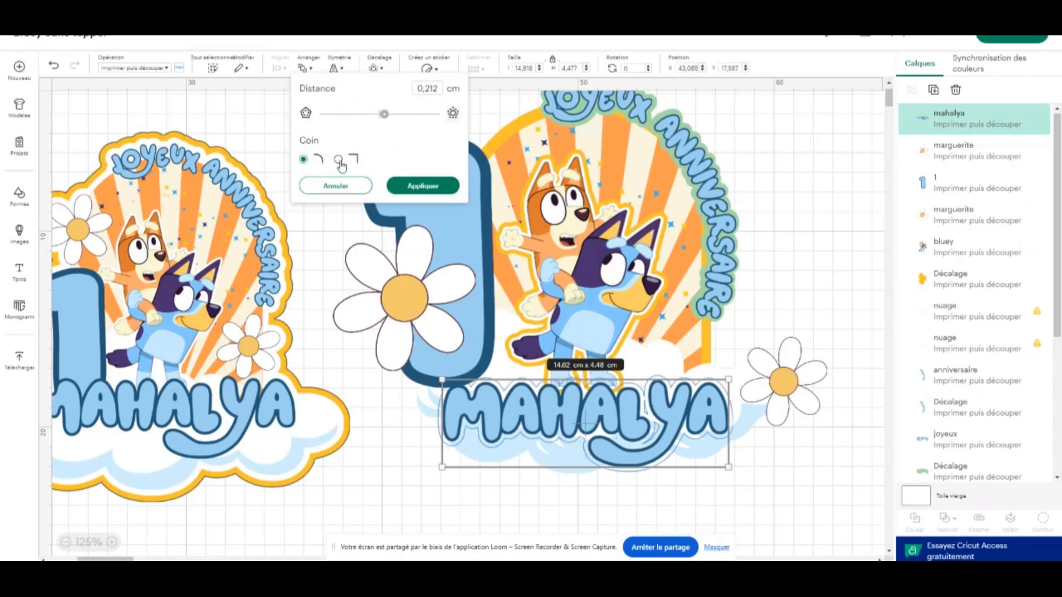
click(387, 116)
click(386, 116)
click(111, 542)
click(111, 542)
scroll(735, 362, down, 3)
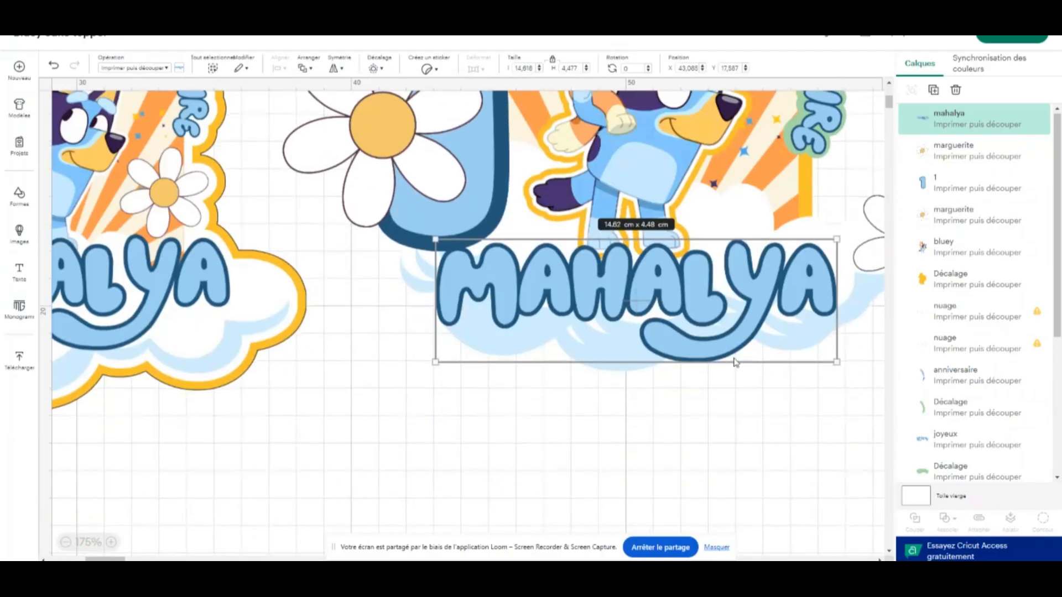
click(375, 68)
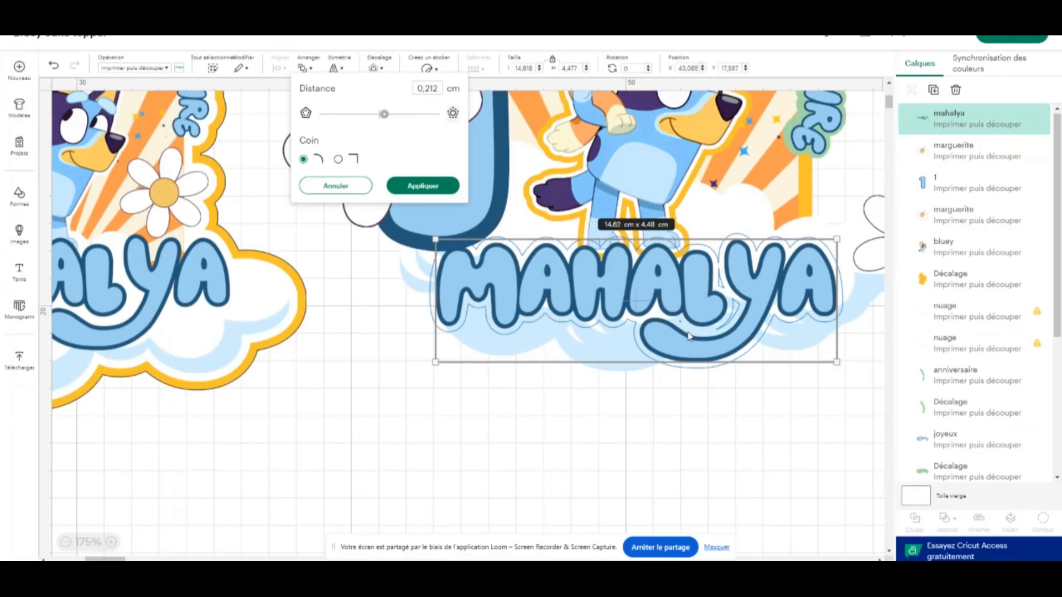
click(386, 115)
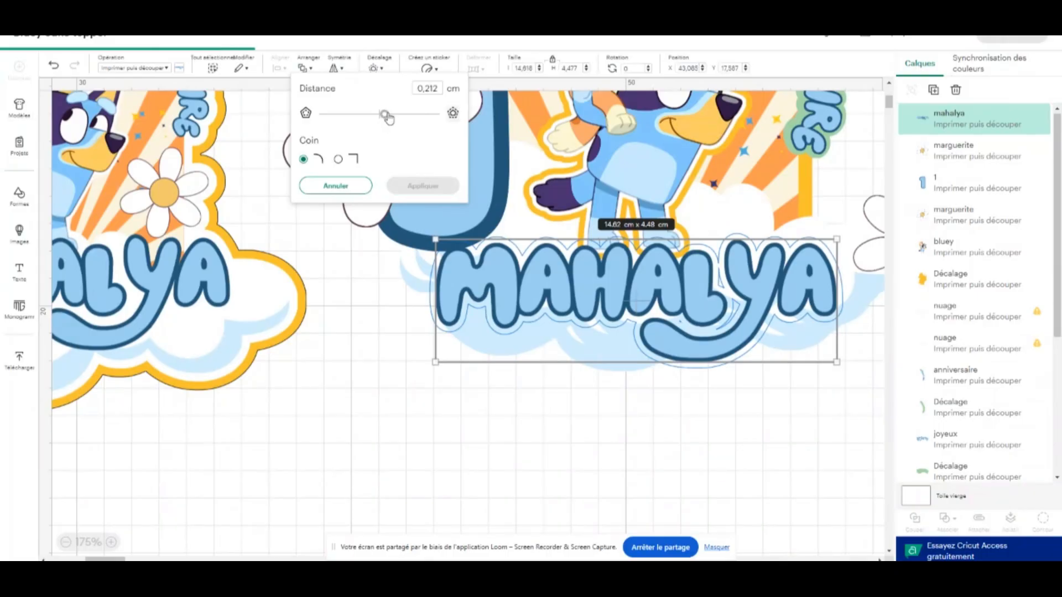
drag(387, 115, 389, 115)
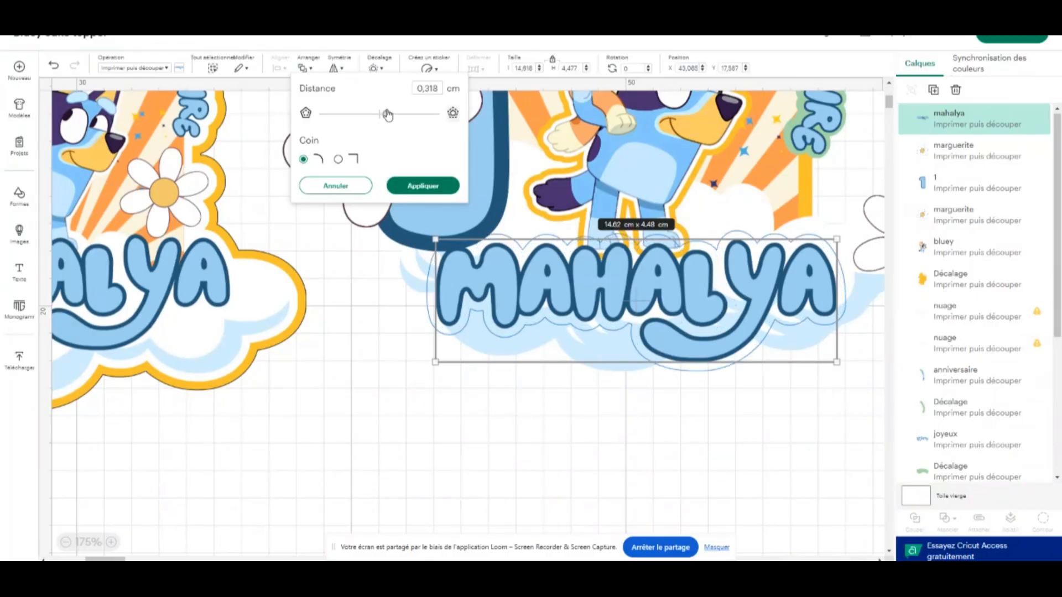
drag(387, 115, 391, 114)
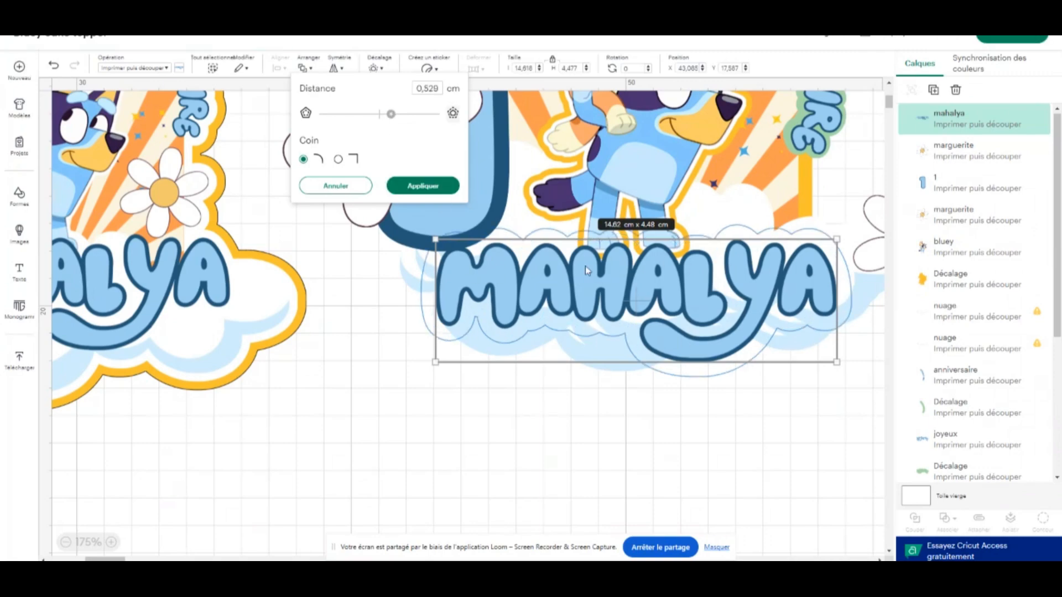
click(438, 187)
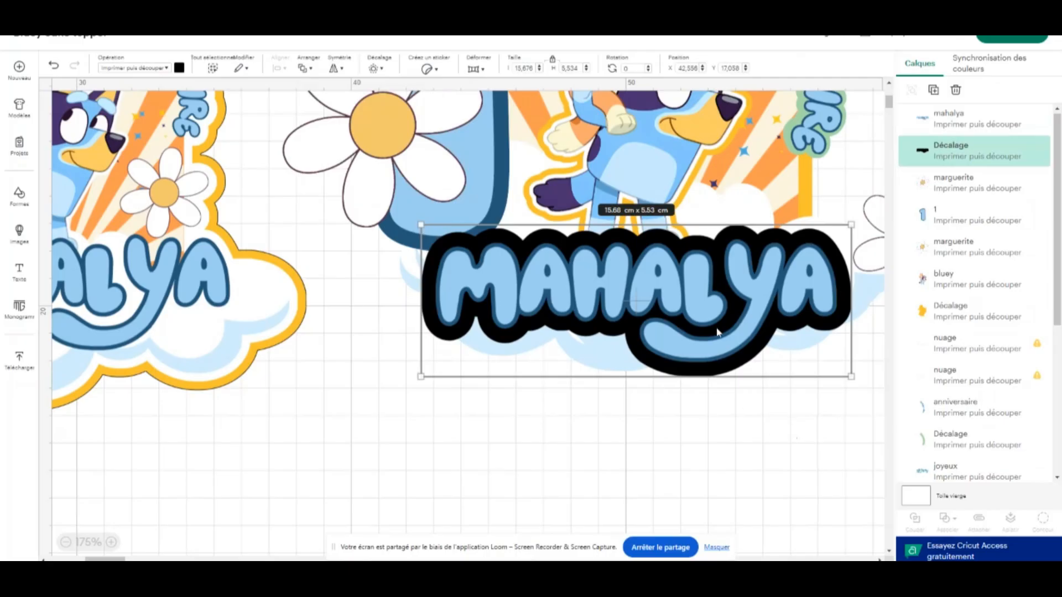
Move the name lettering below its black offset to expose the solid shape, and place it back on the offset
drag(708, 291, 676, 503)
click(659, 292)
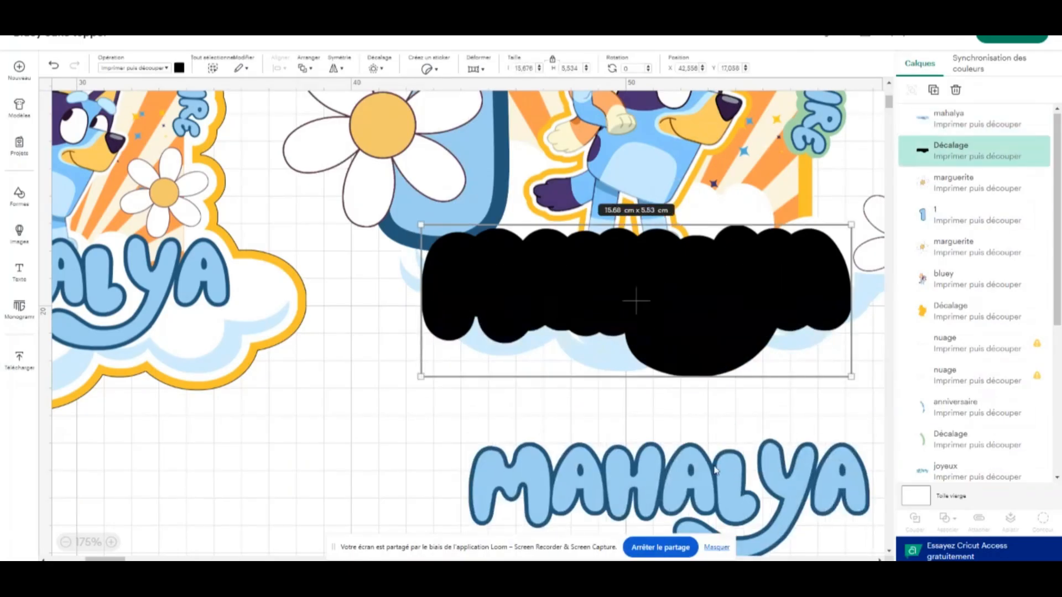
drag(719, 475, 632, 453)
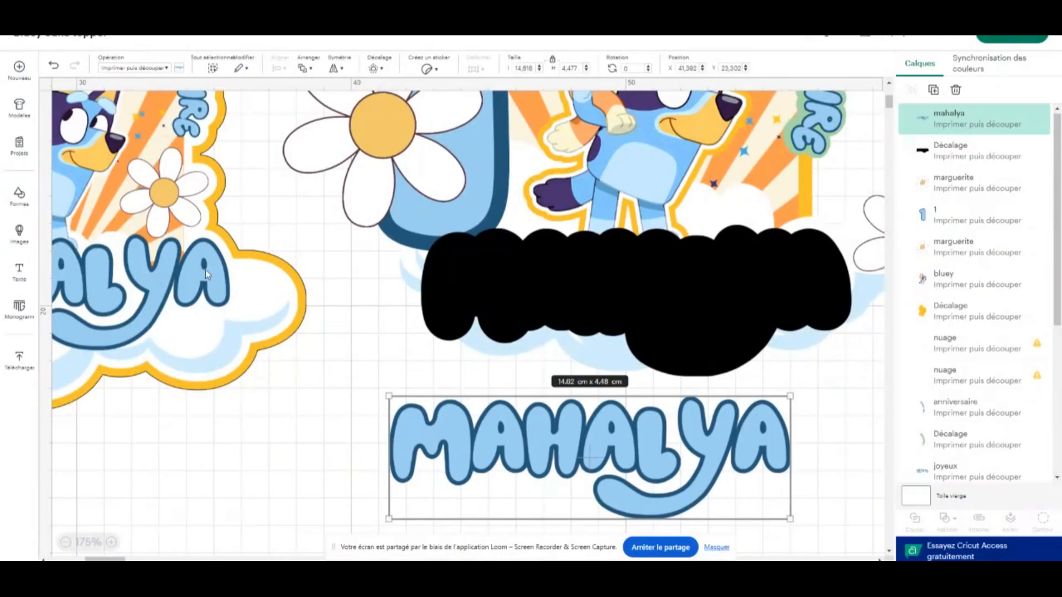
click(154, 187)
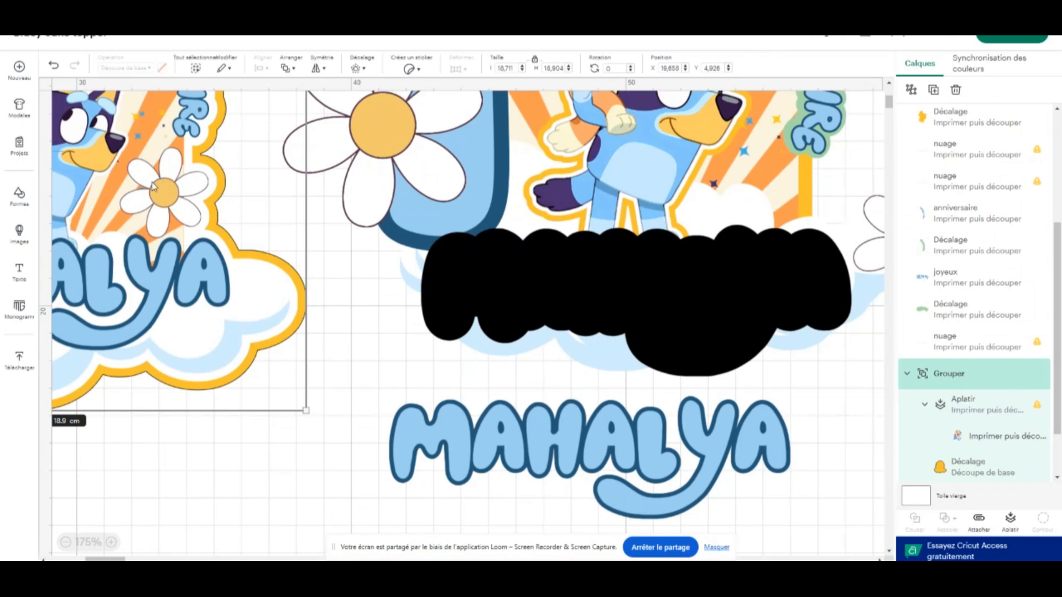
mouse_move(523, 440)
mouse_down()
mouse_move(526, 415)
mouse_move(515, 422)
mouse_up()
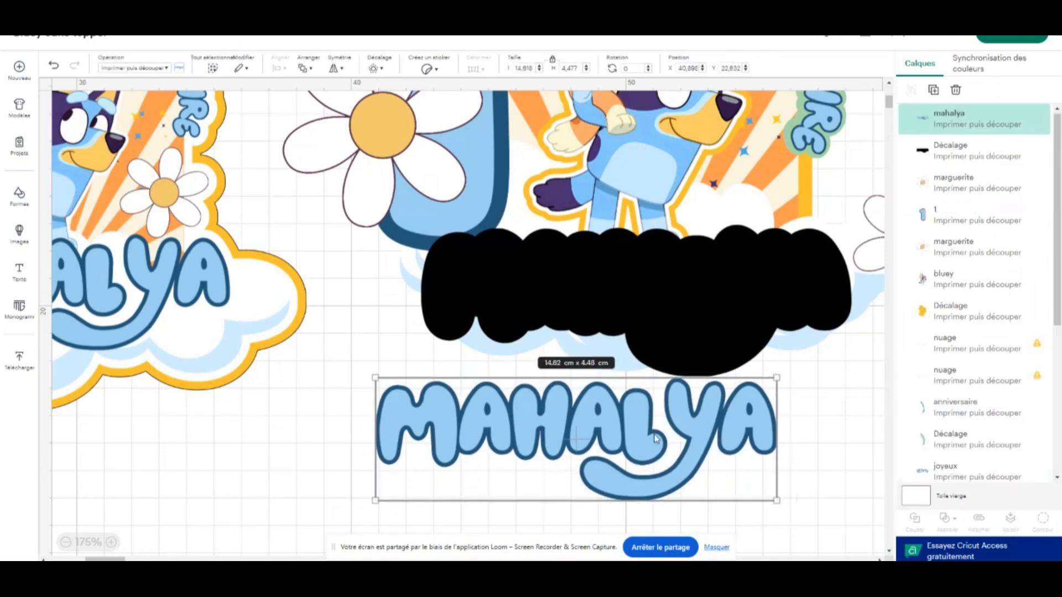
drag(656, 439, 736, 288)
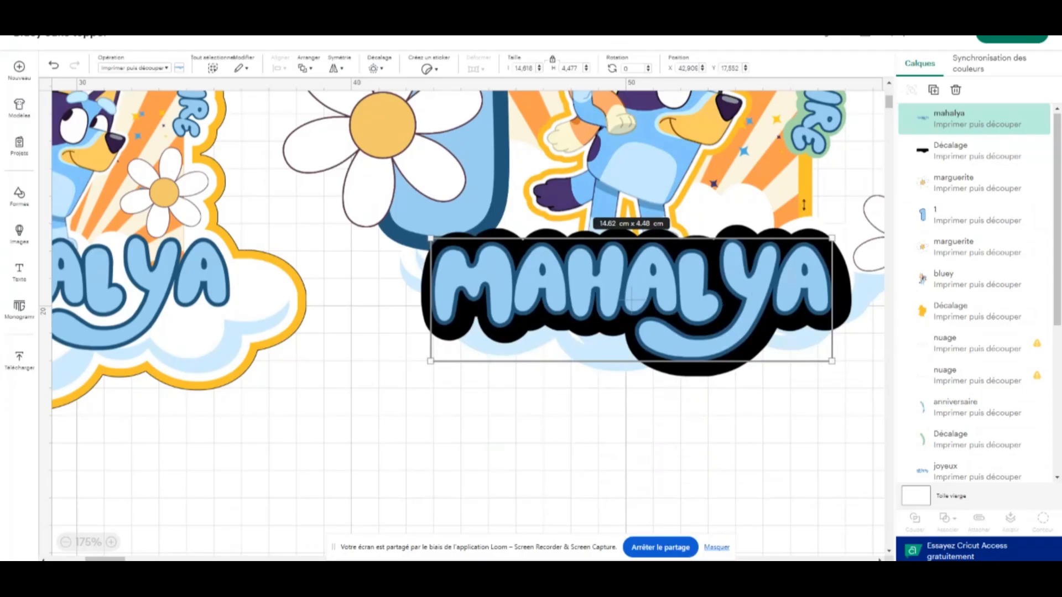
drag(651, 282, 540, 391)
click(741, 383)
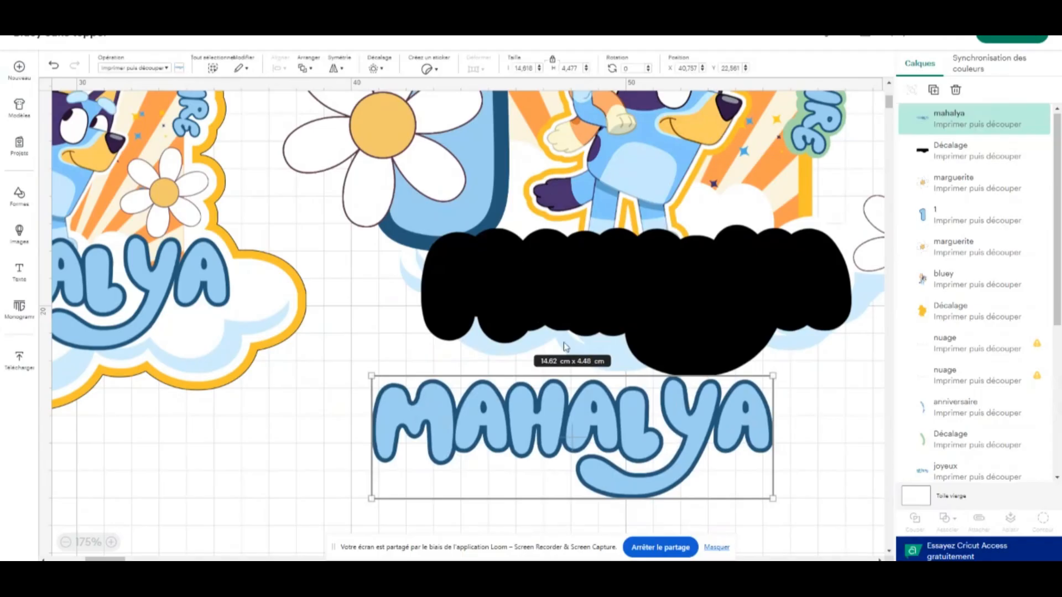
drag(467, 444, 523, 297)
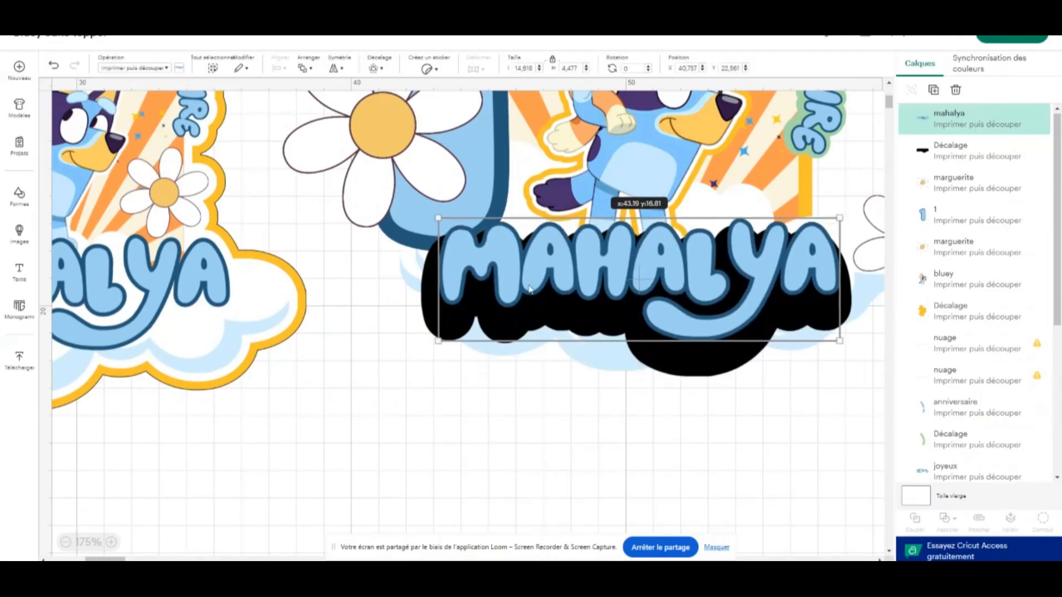
Add a text object below the name lettering and set its font to the system font Showcard Gothic
click(11, 277)
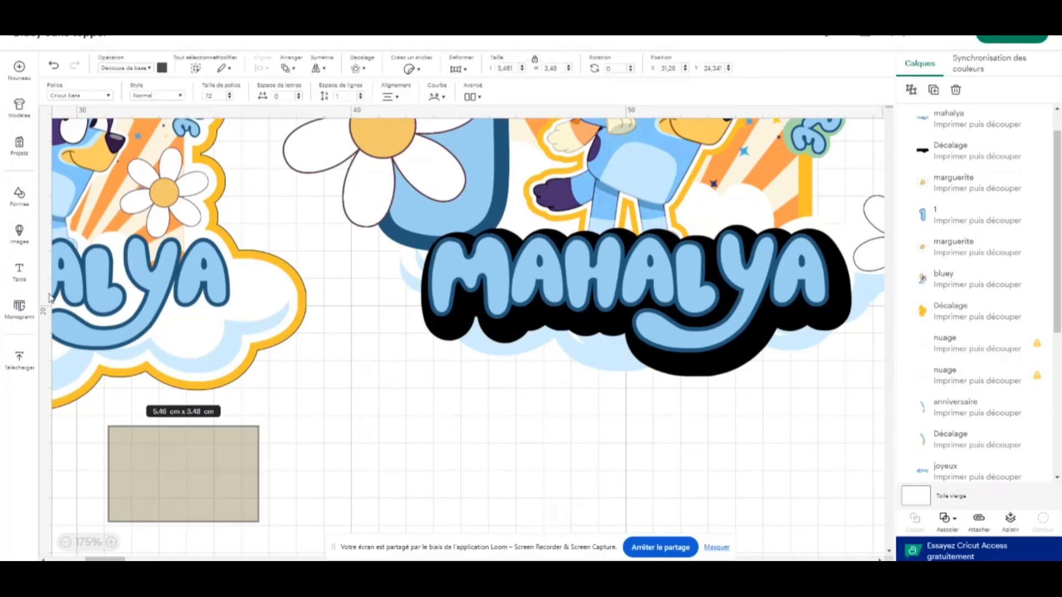
drag(224, 468, 495, 455)
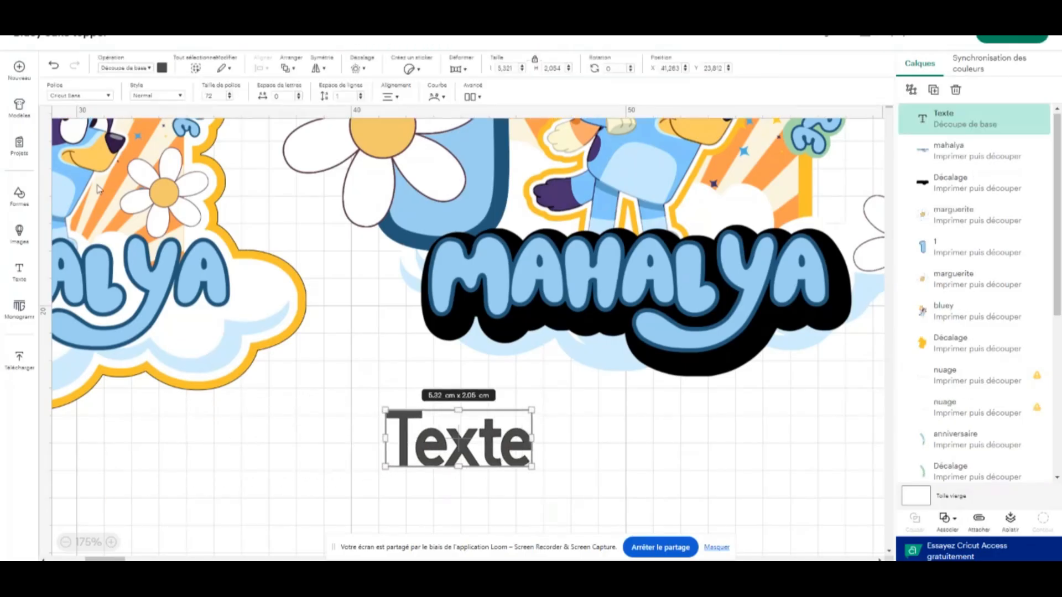
click(107, 96)
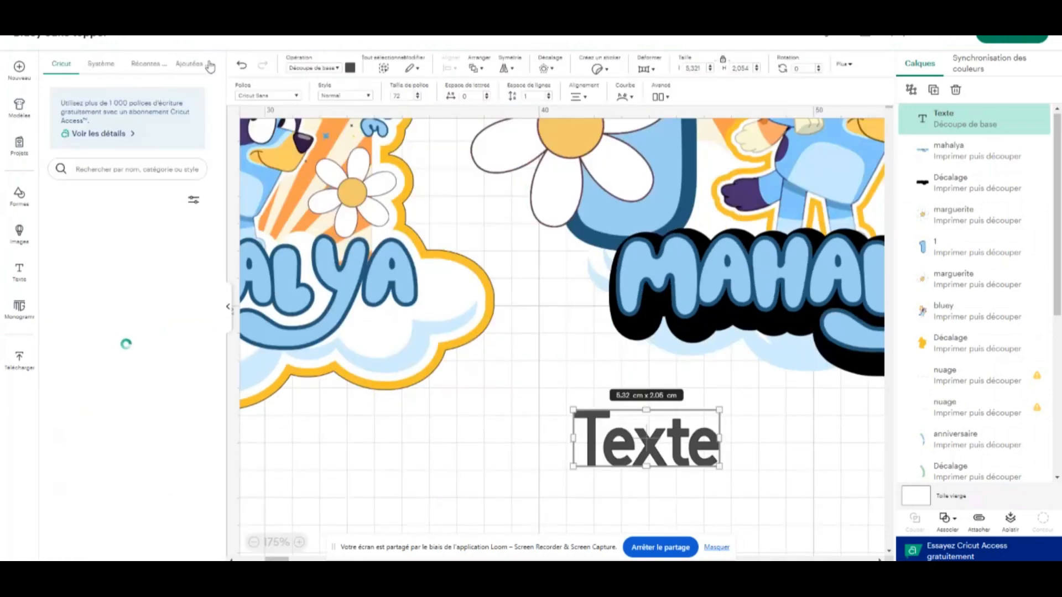
click(191, 65)
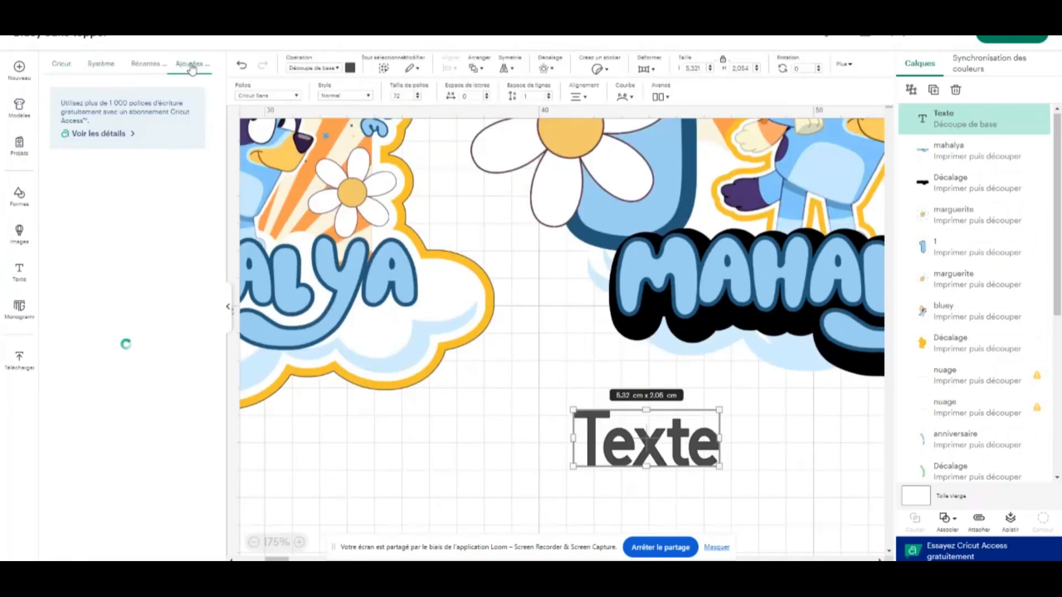
click(147, 65)
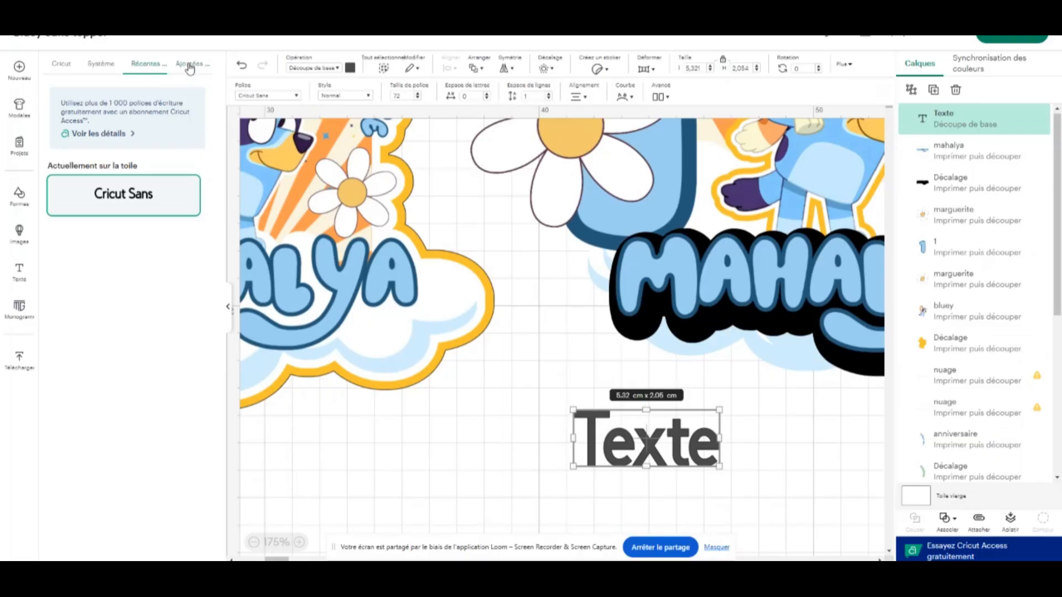
click(102, 65)
scroll(110, 212, down, 8)
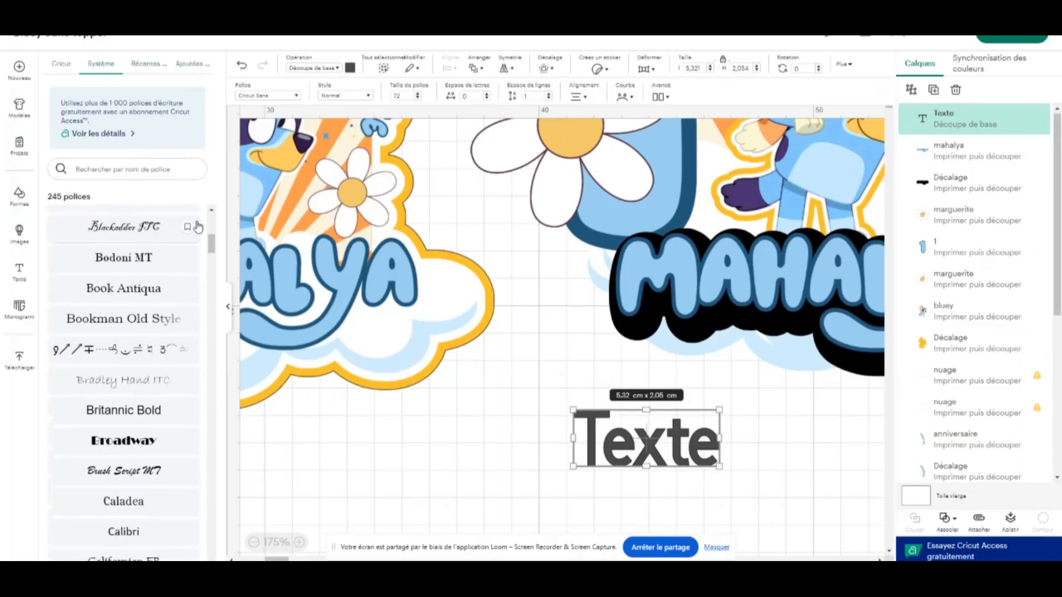
drag(208, 238, 183, 442)
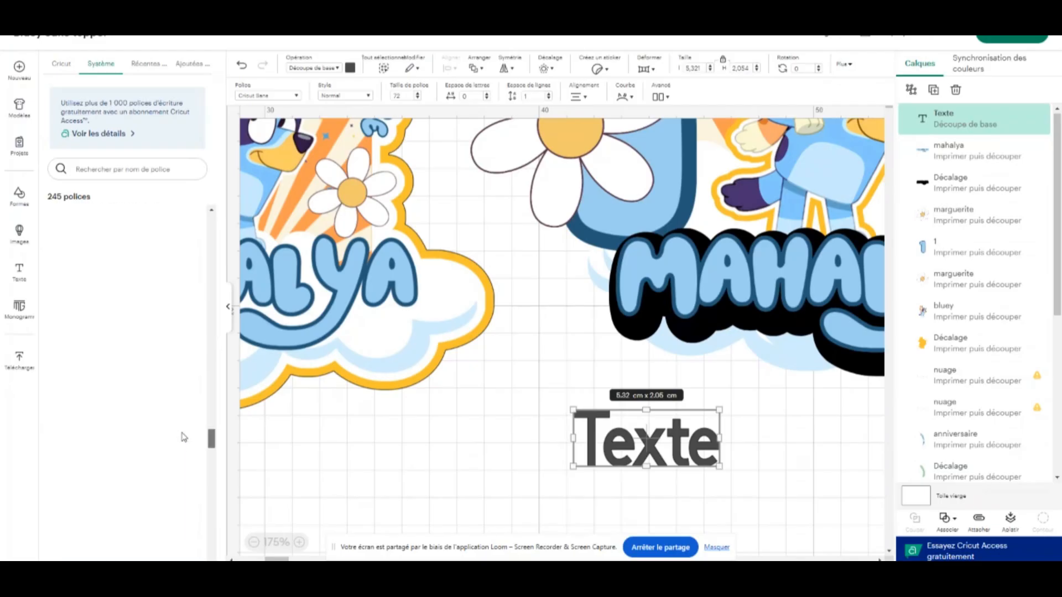
scroll(133, 331, down, 10)
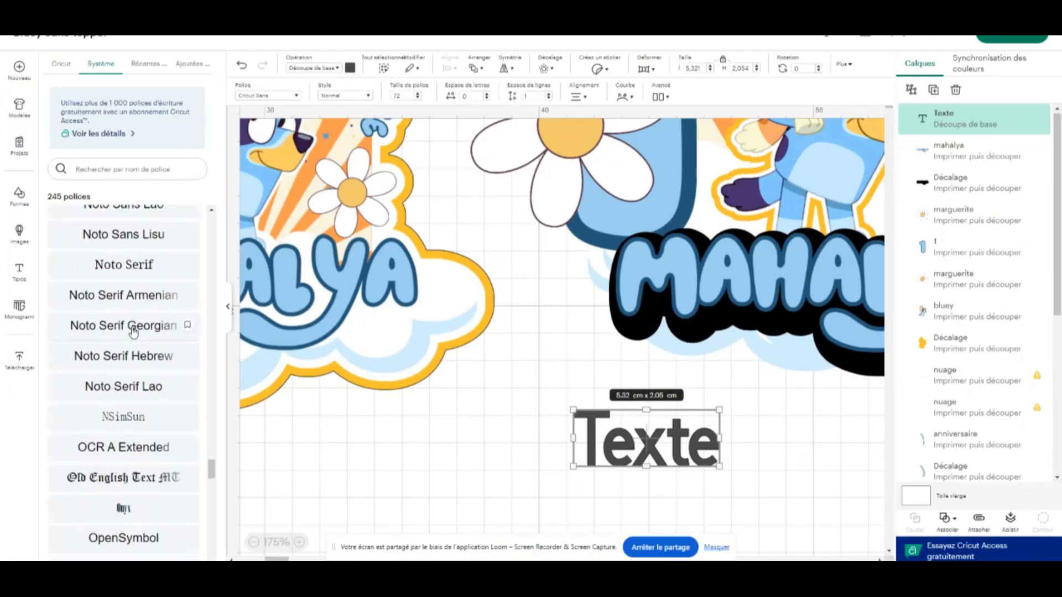
scroll(133, 331, down, 10)
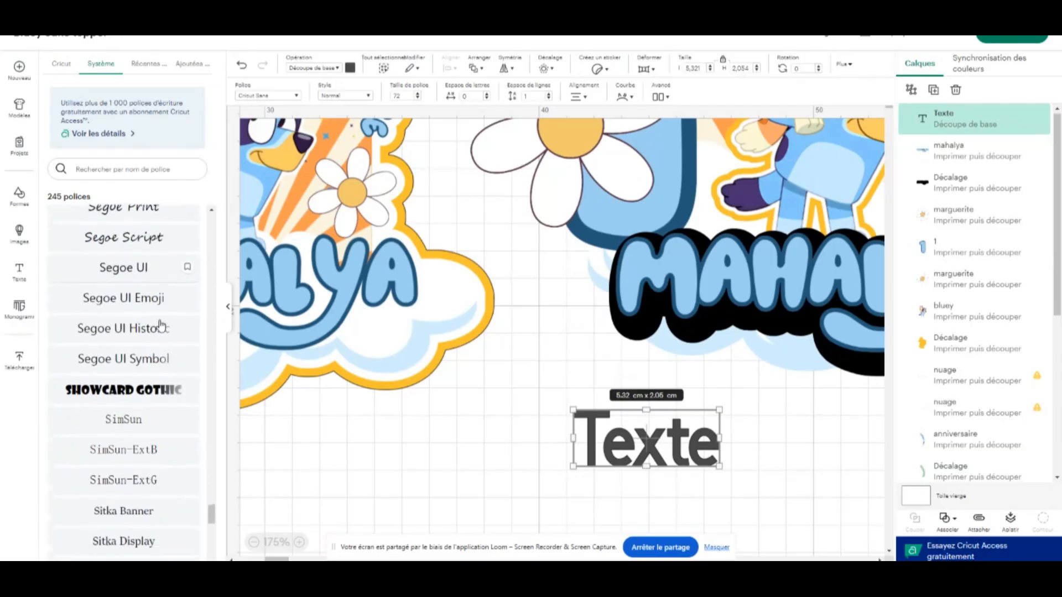
click(128, 384)
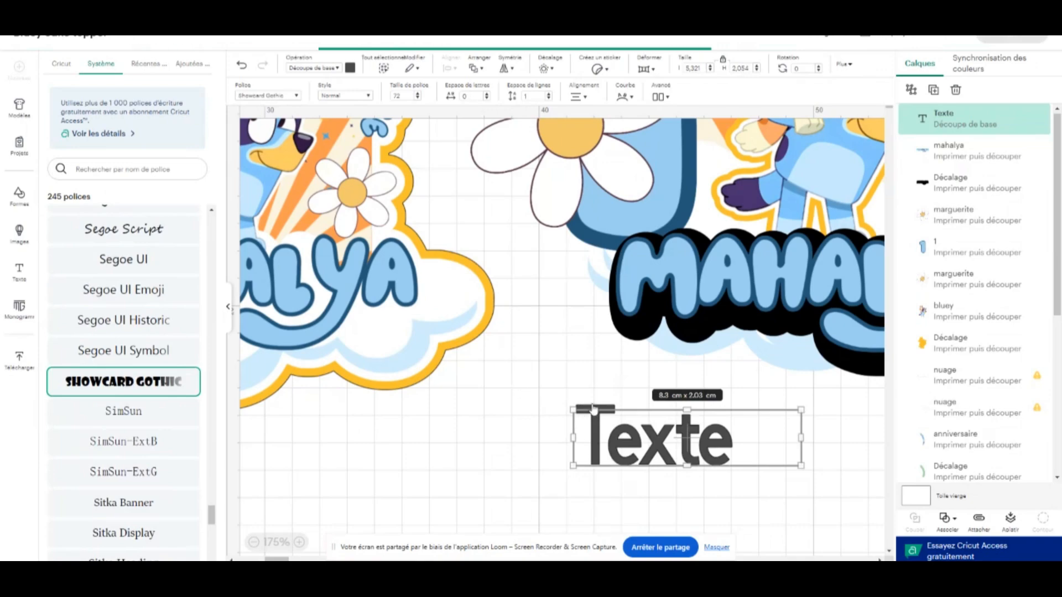
click(545, 375)
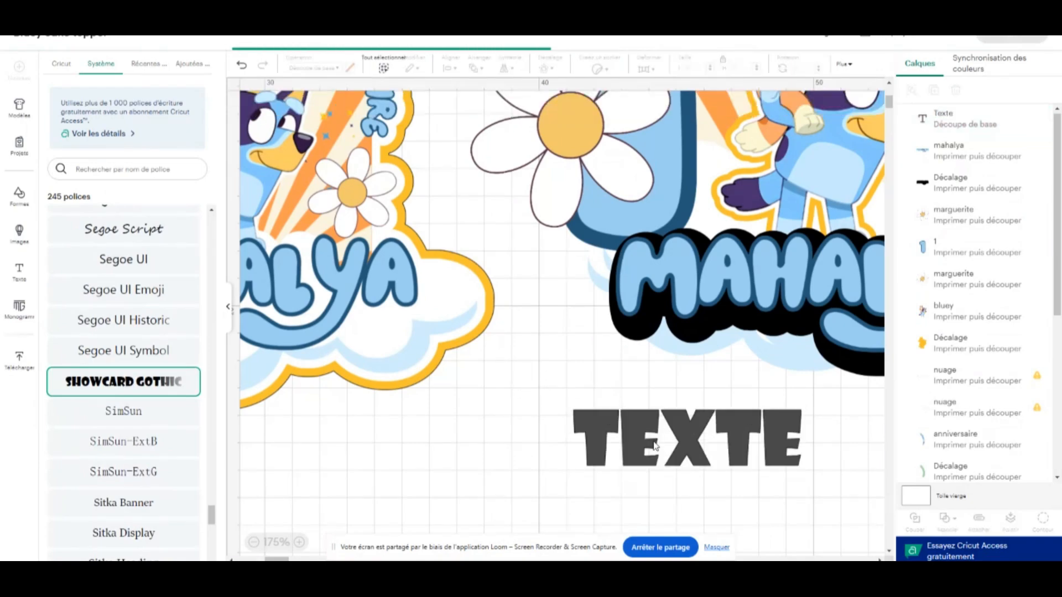
Replace the placeholder text with the child's name in capital letters
click(571, 438)
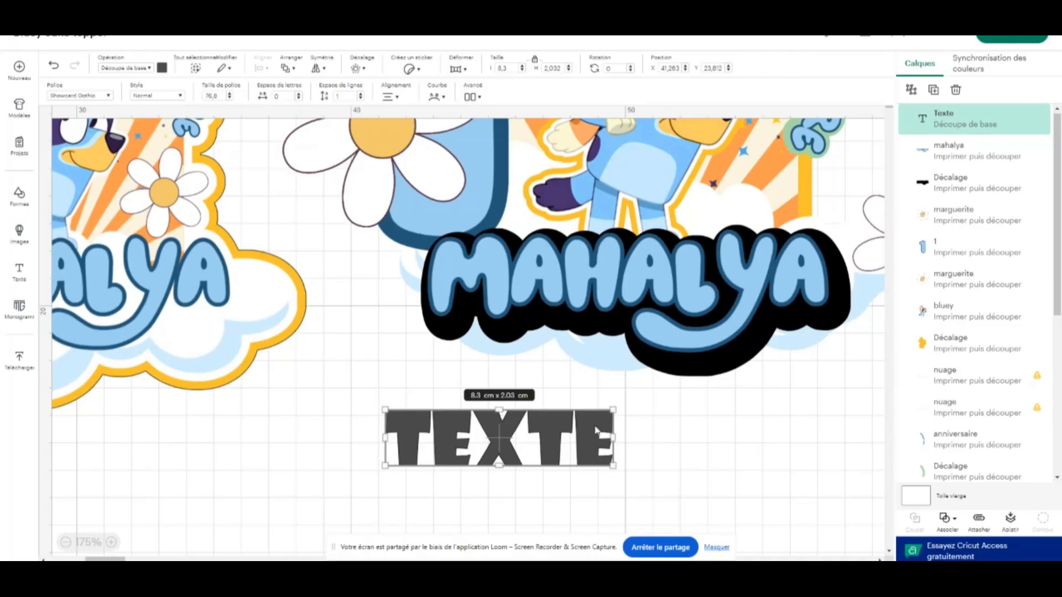
click(691, 443)
double_click(561, 440)
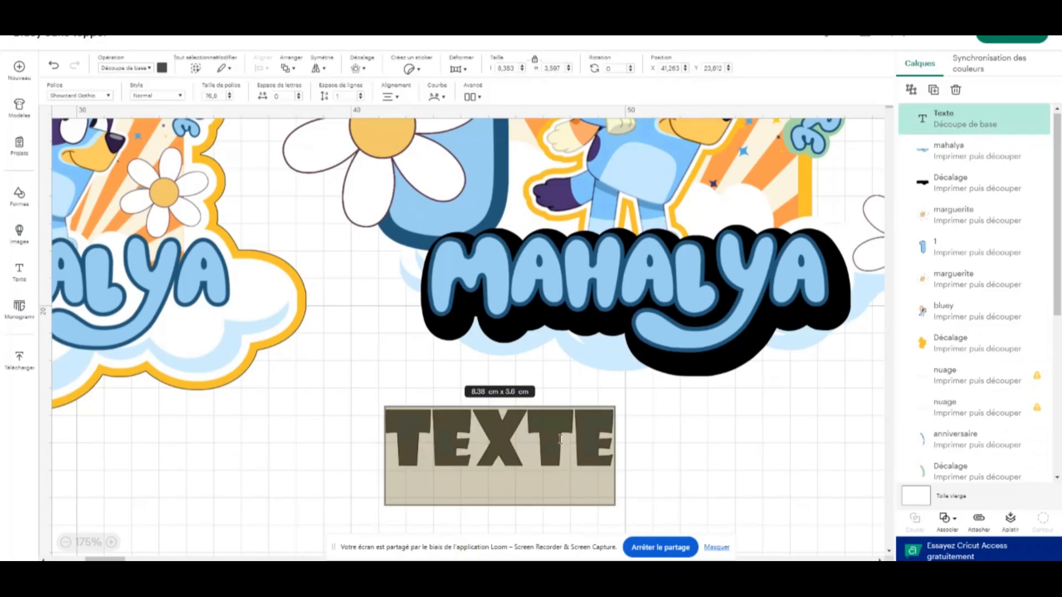
text(MAHAL)
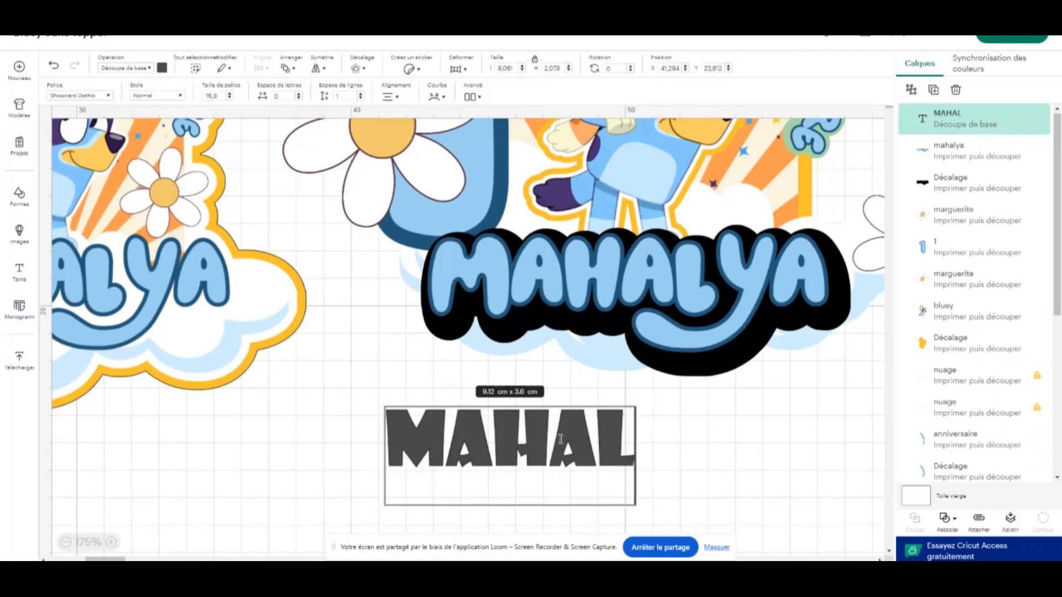
text(YA)
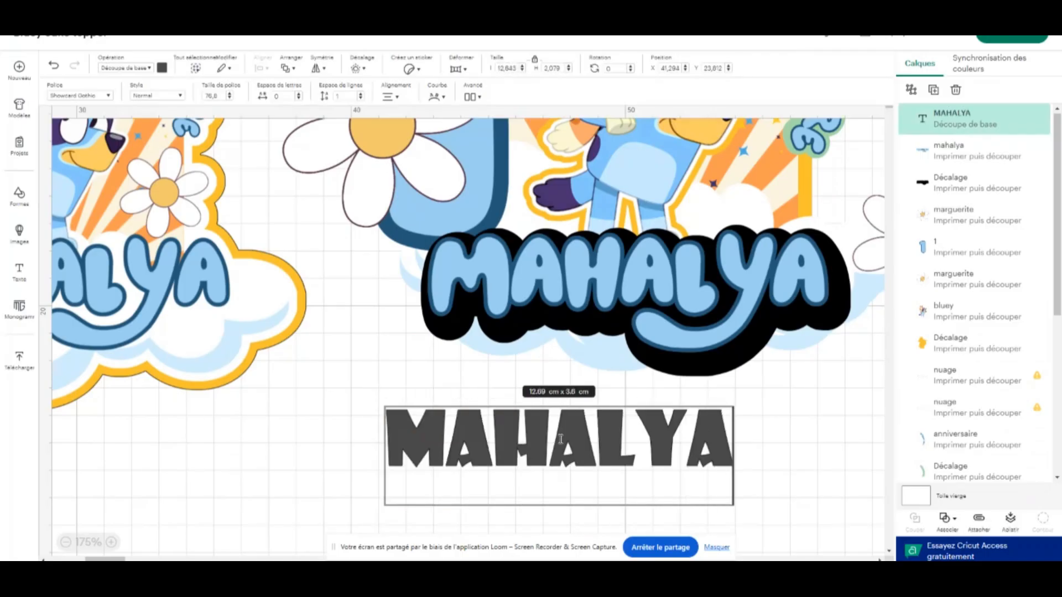
click(754, 422)
click(781, 410)
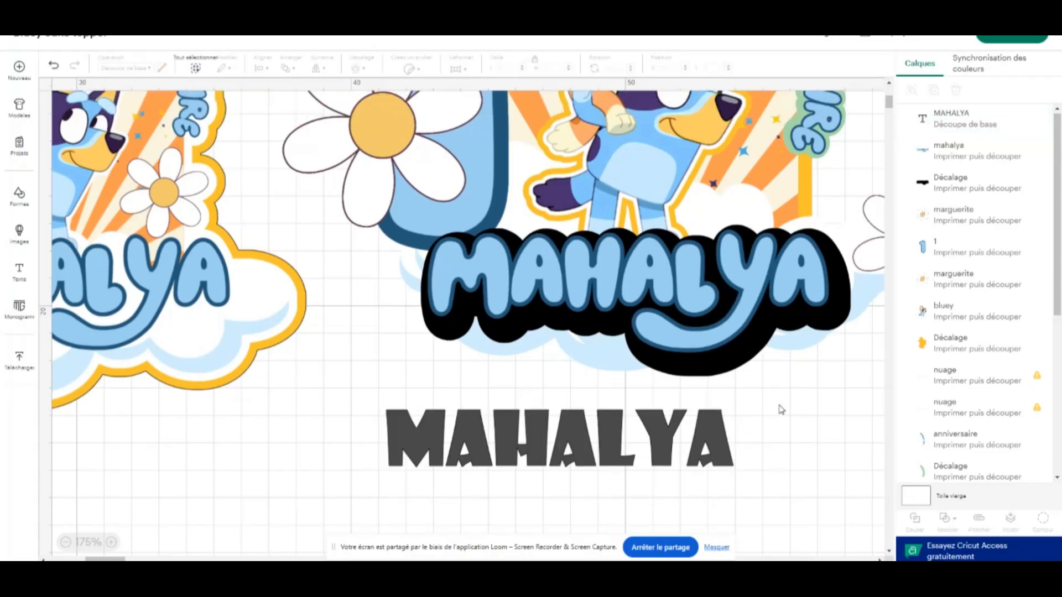
Try a letter spacing of 0.3 on the plain name text and reset it to 0
click(573, 435)
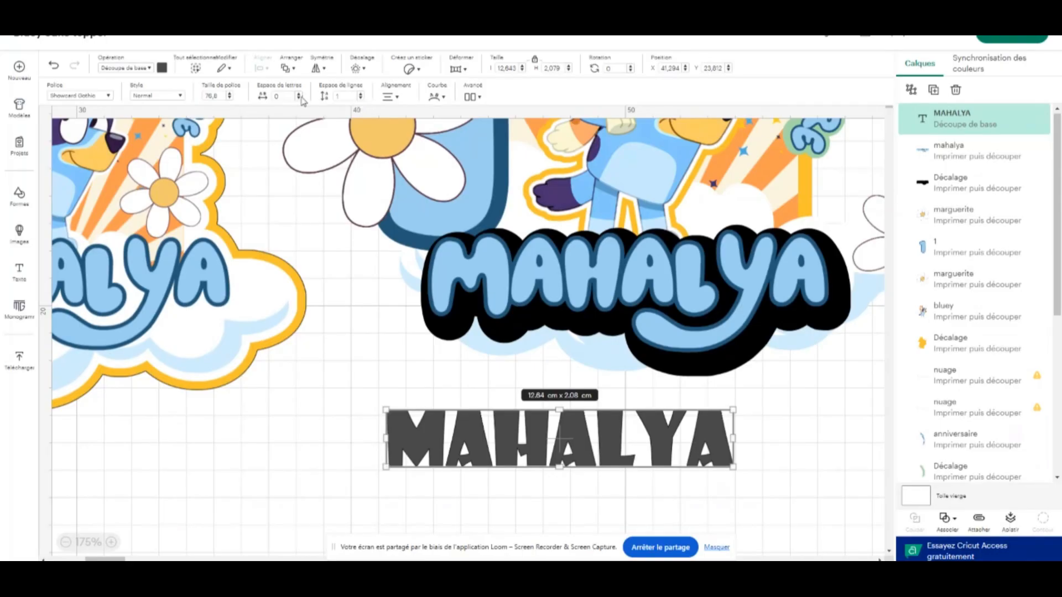
click(299, 95)
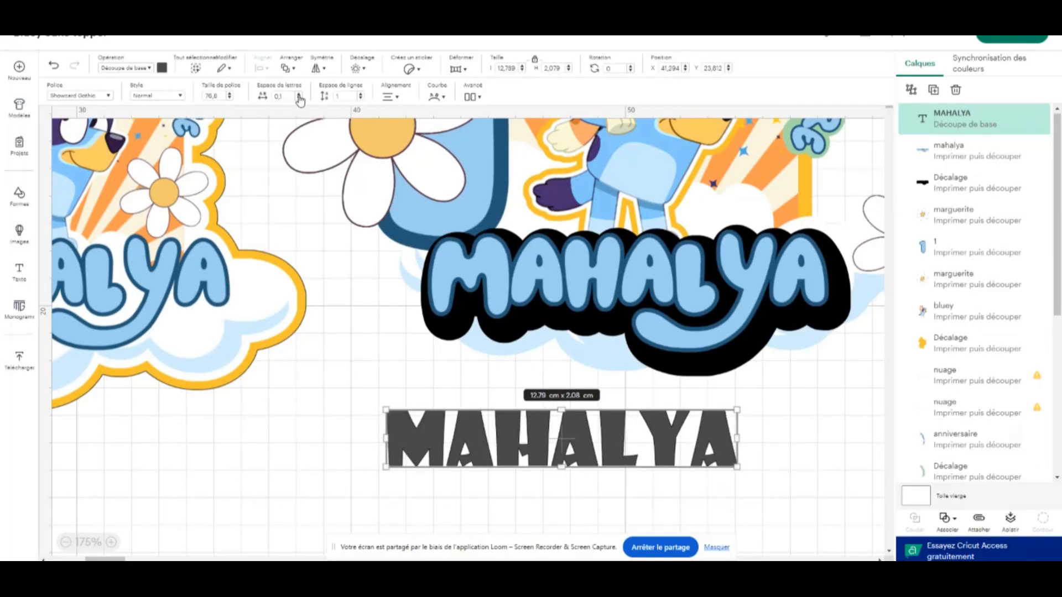
click(299, 95)
click(299, 95)
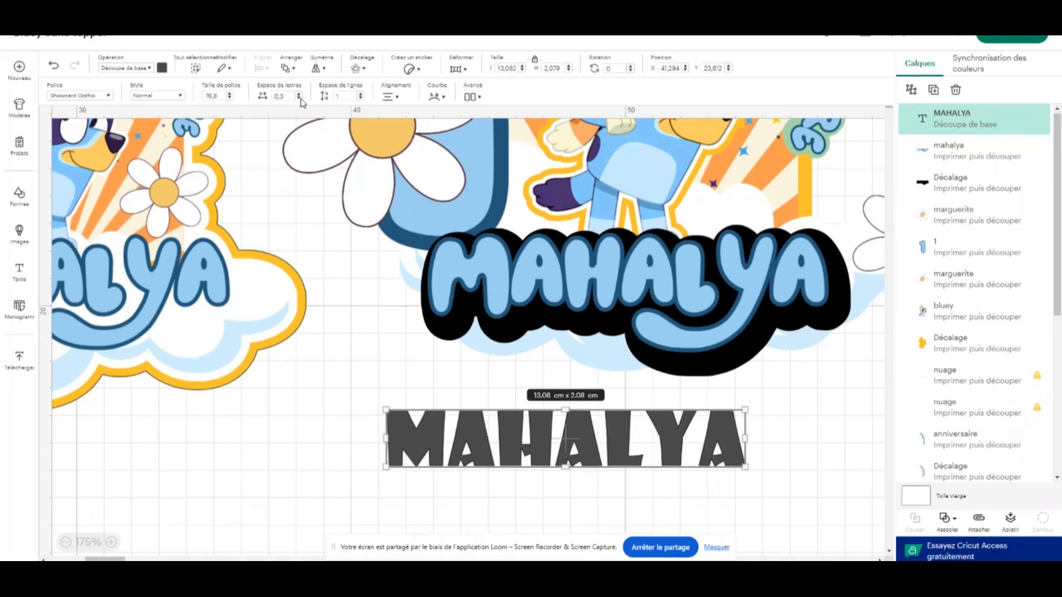
click(299, 98)
click(299, 98)
click(299, 99)
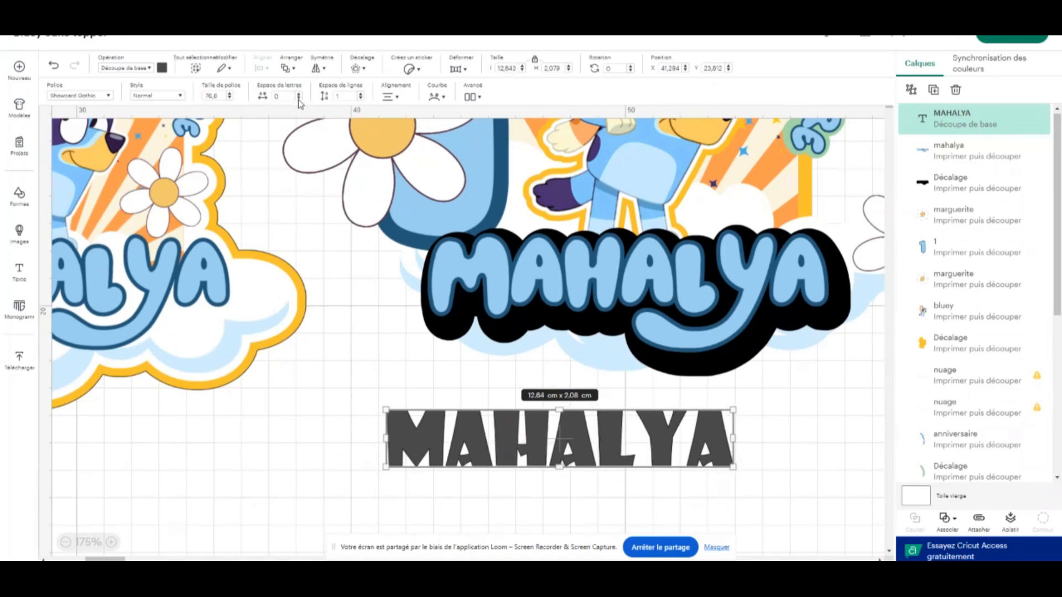
Ungroup the plain name text into separate letters and select individual letter layers to check that they are independent
click(354, 309)
click(586, 449)
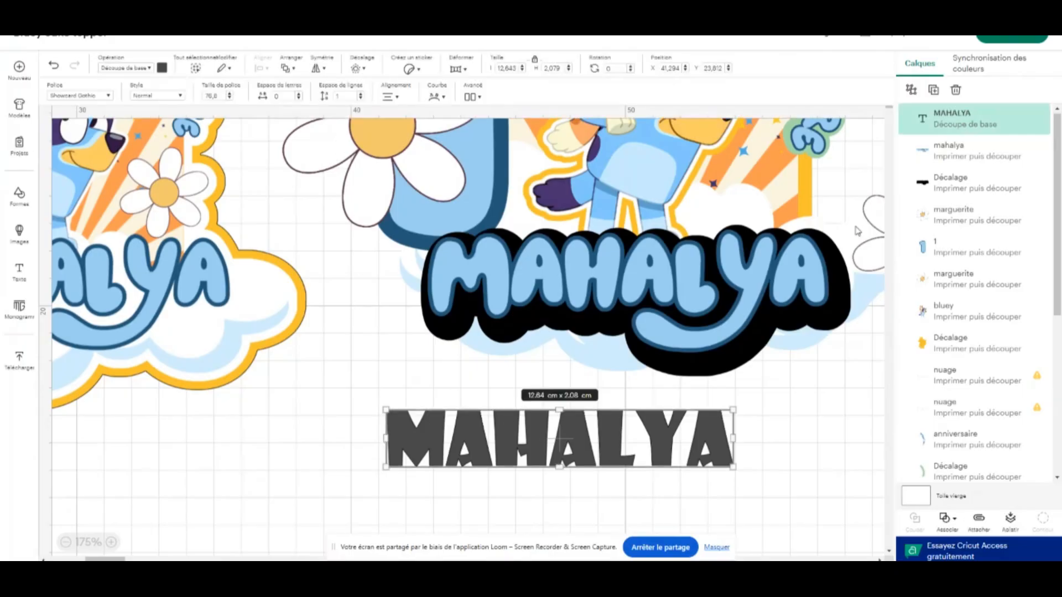
click(916, 99)
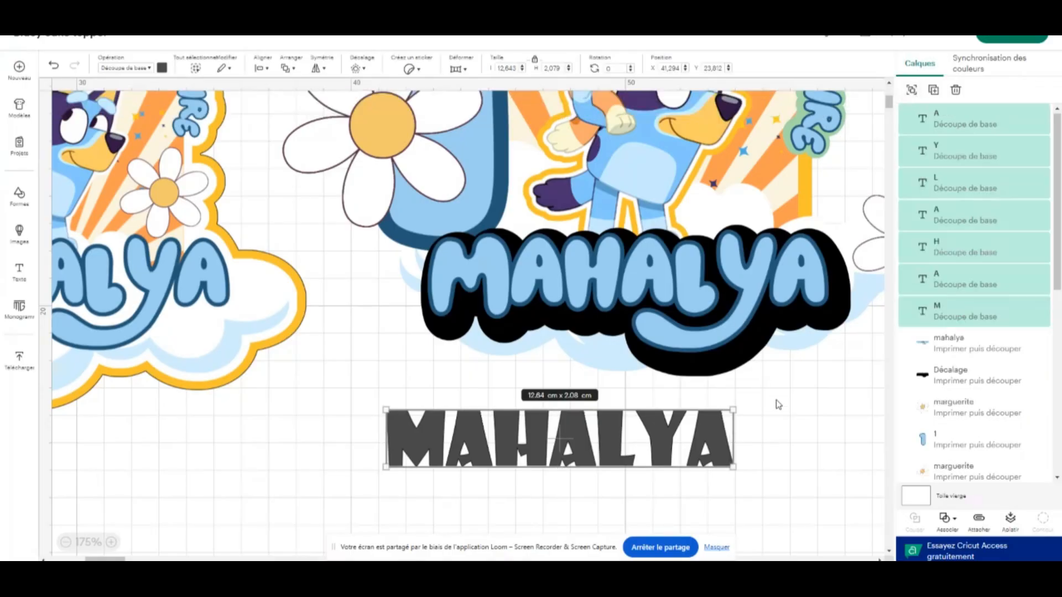
click(792, 428)
click(954, 123)
click(954, 154)
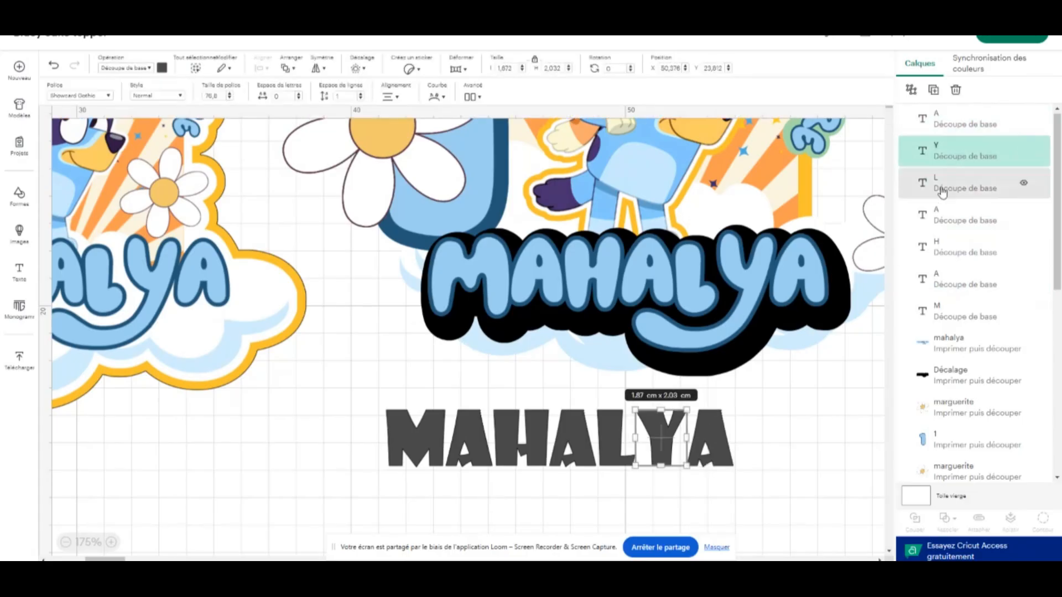
click(954, 183)
Move the separate letters closer together so they overlap into one word, and delete all of them
click(812, 401)
drag(708, 444, 696, 443)
drag(612, 443, 627, 441)
drag(561, 443, 587, 443)
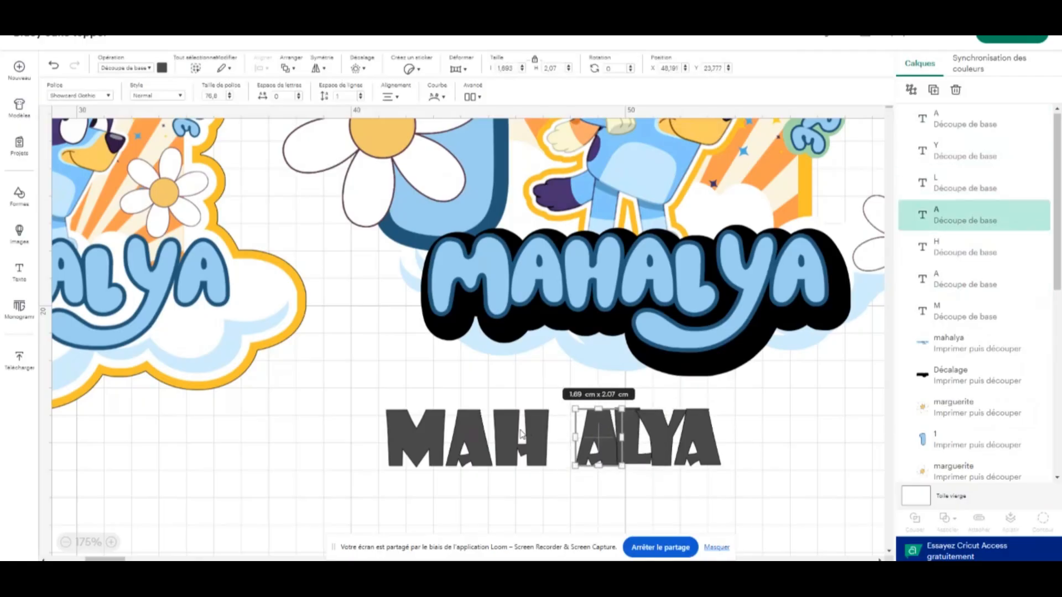
drag(520, 437, 543, 443)
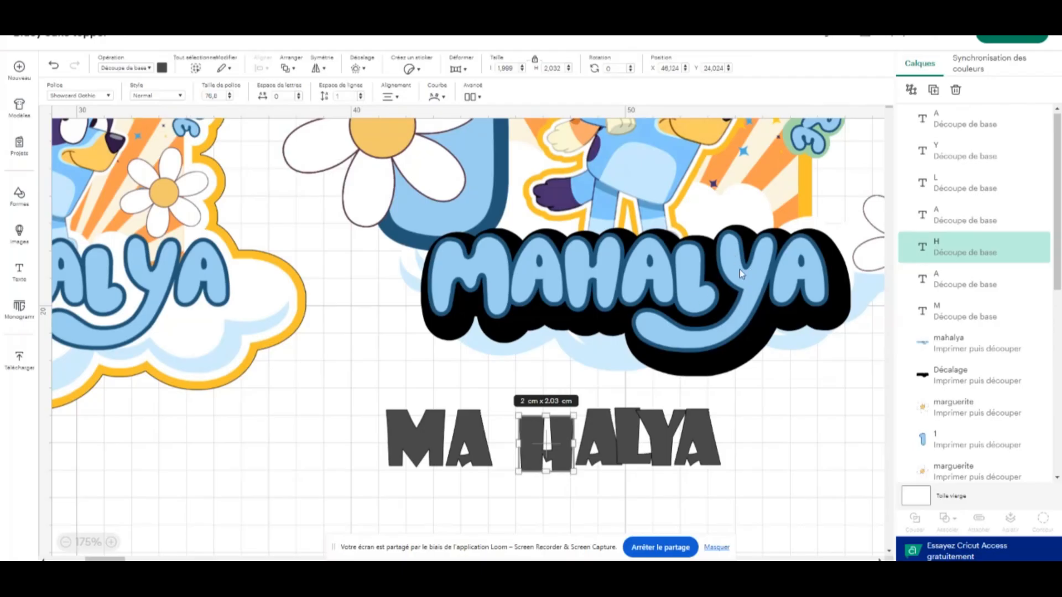
drag(476, 442, 505, 447)
drag(409, 449, 456, 451)
drag(784, 451, 443, 439)
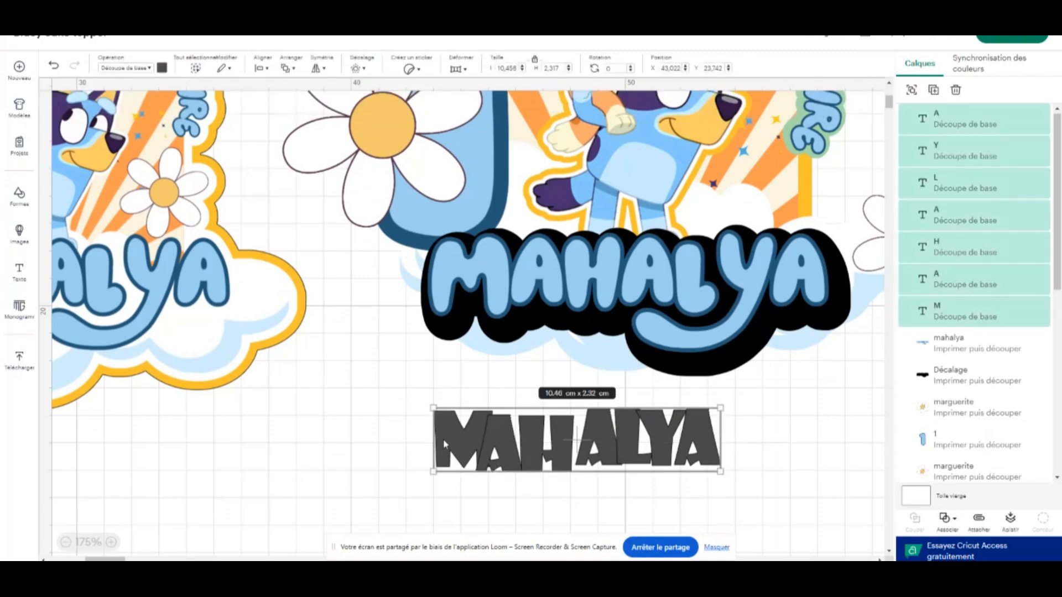
key(Delete)
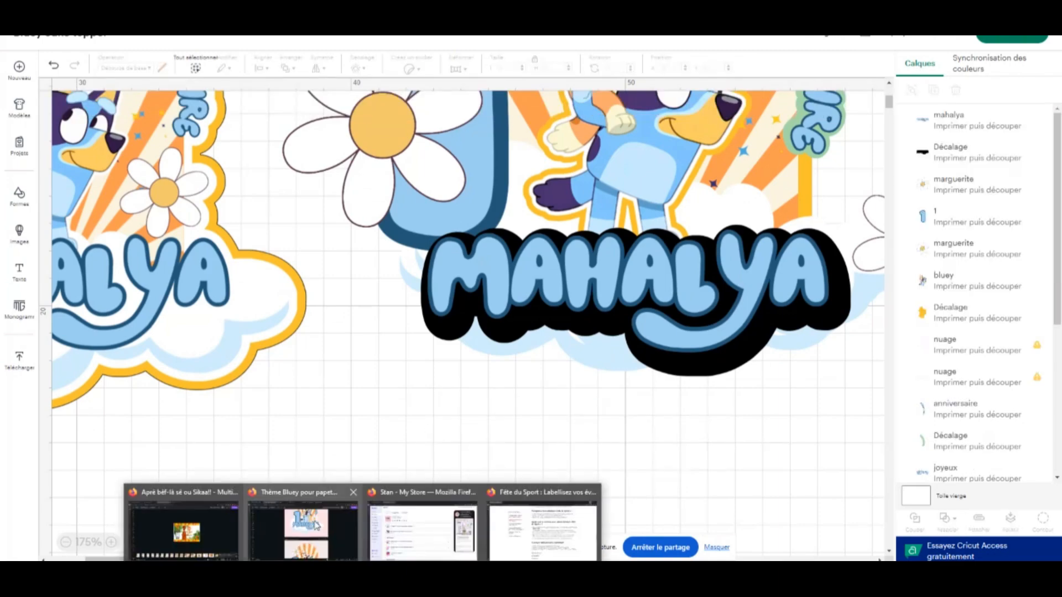
Switch to the Canva design "Thème Bluey pour papeterie personnalisée" and select the name lettering on page 14
click(315, 522)
click(612, 206)
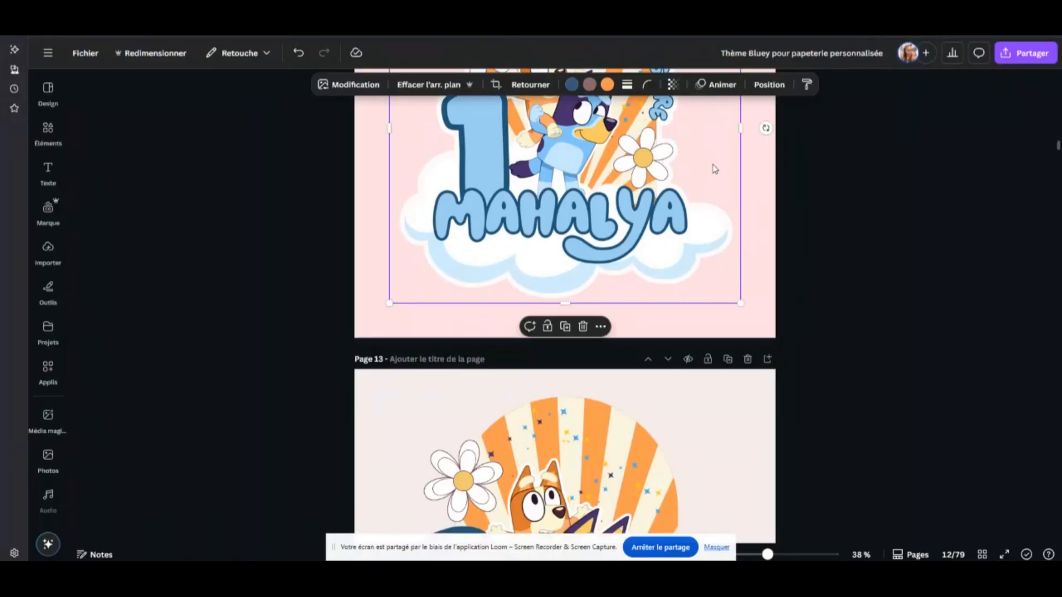
scroll(715, 176, up, 2)
scroll(710, 191, down, 7)
scroll(707, 205, down, 4)
click(576, 198)
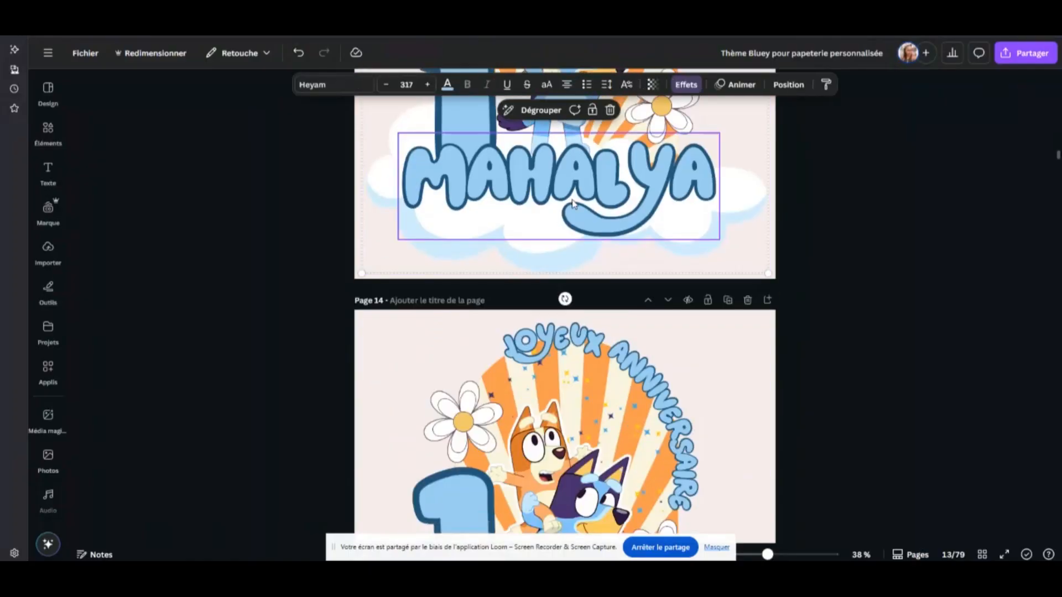
scroll(579, 235, down, 3)
click(558, 475)
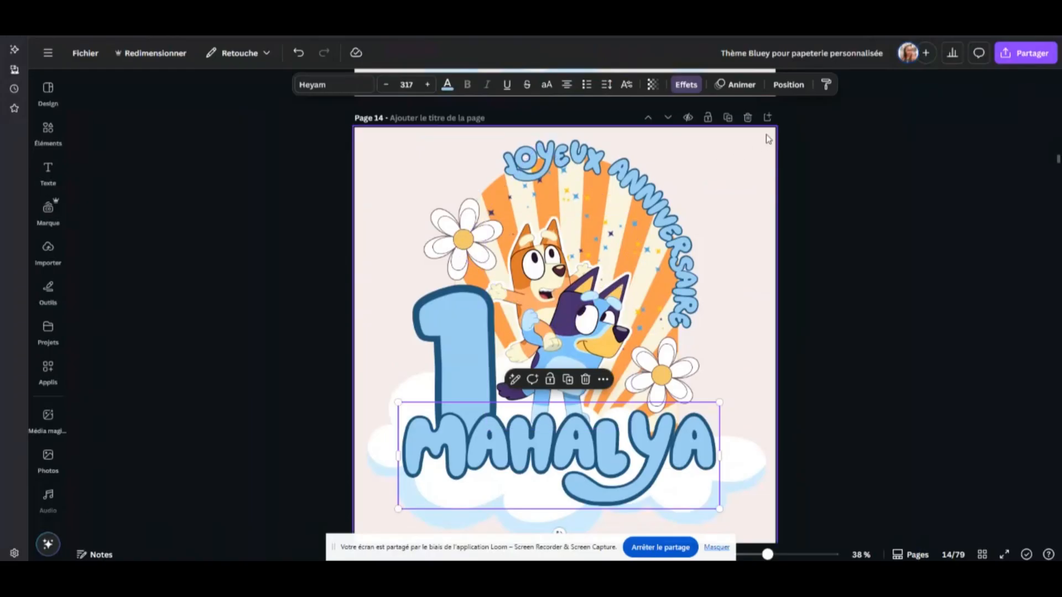
Add a blank page after page 14 and place a copy of the name lettering on it
click(767, 117)
scroll(633, 200, up, 2)
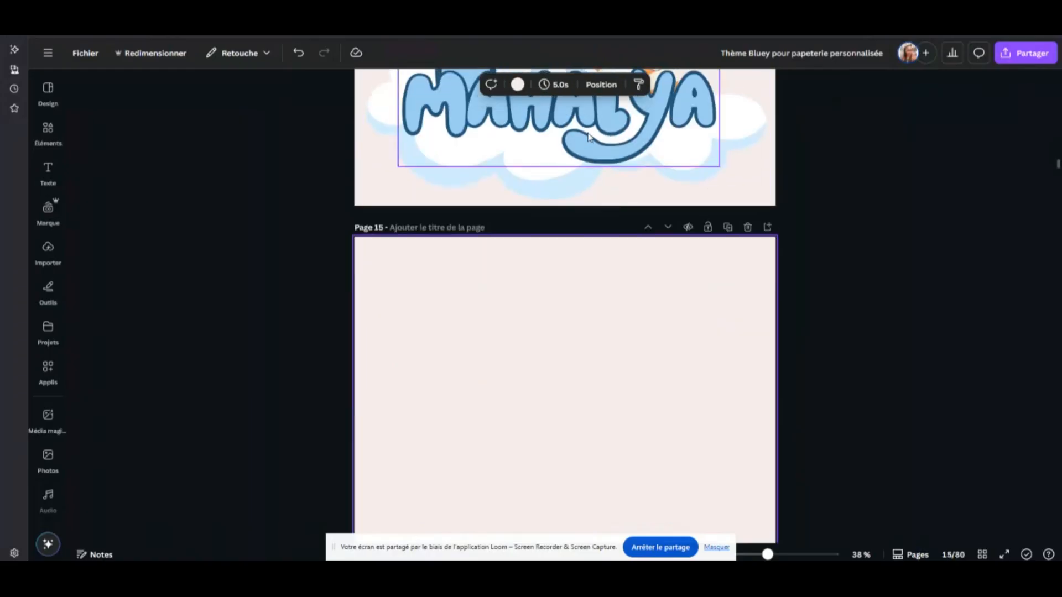
click(589, 139)
click(569, 189)
drag(594, 130, 597, 354)
scroll(616, 149, down, 1)
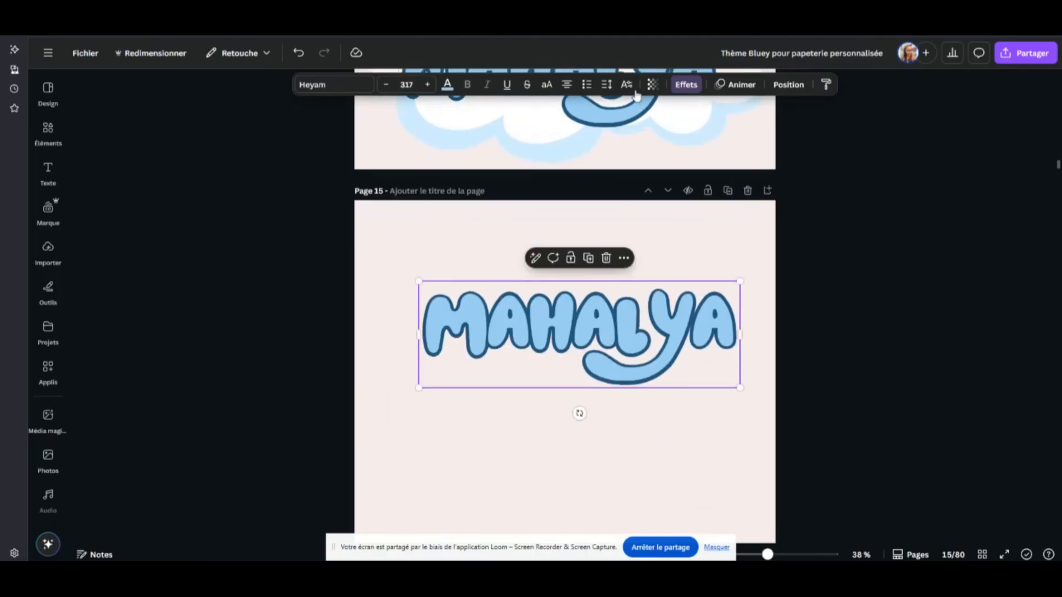
Open the letter and line spacing settings of the copied name lettering to show the letter spacing control
click(606, 85)
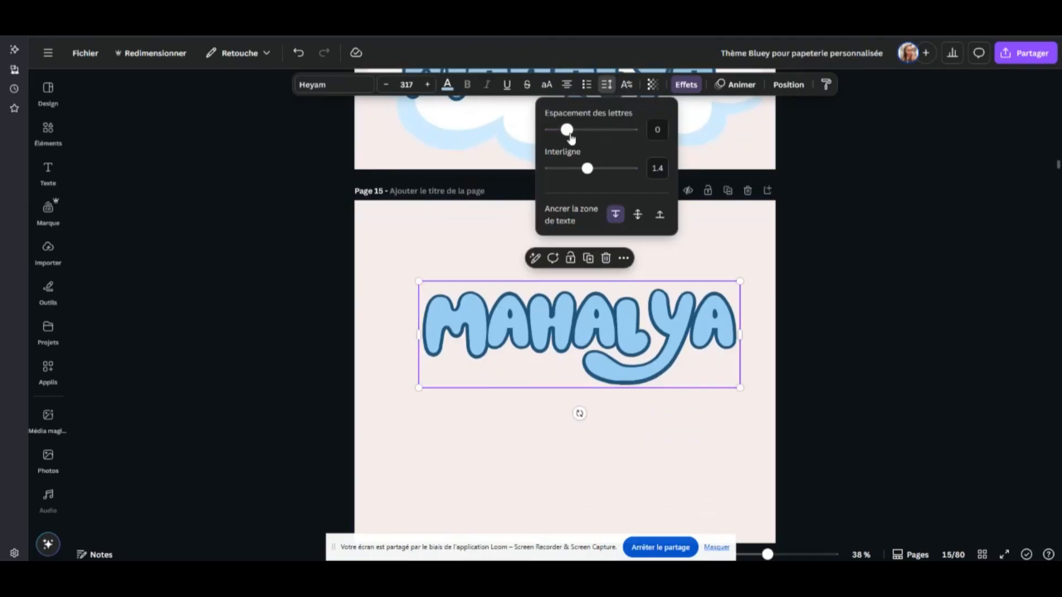
mouse_move(567, 130)
mouse_down()
mouse_move(593, 134)
mouse_move(554, 135)
mouse_move(578, 132)
mouse_move(559, 132)
mouse_move(569, 136)
mouse_up()
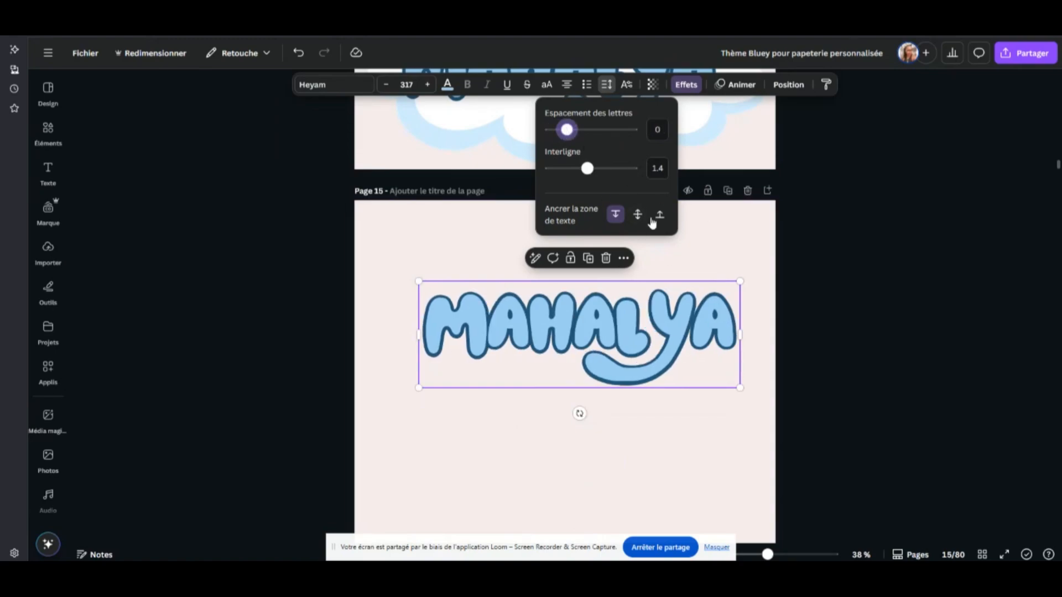
click(733, 251)
Move the name lettering to the upper part of the page and place a duplicate below it
drag(709, 287, 680, 233)
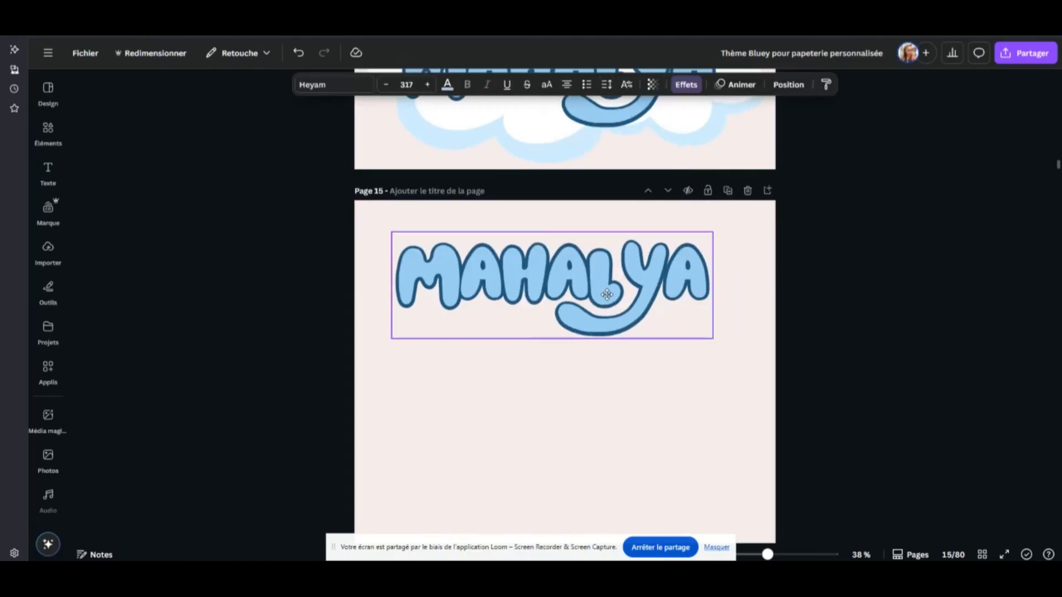
click(559, 205)
drag(611, 284, 620, 440)
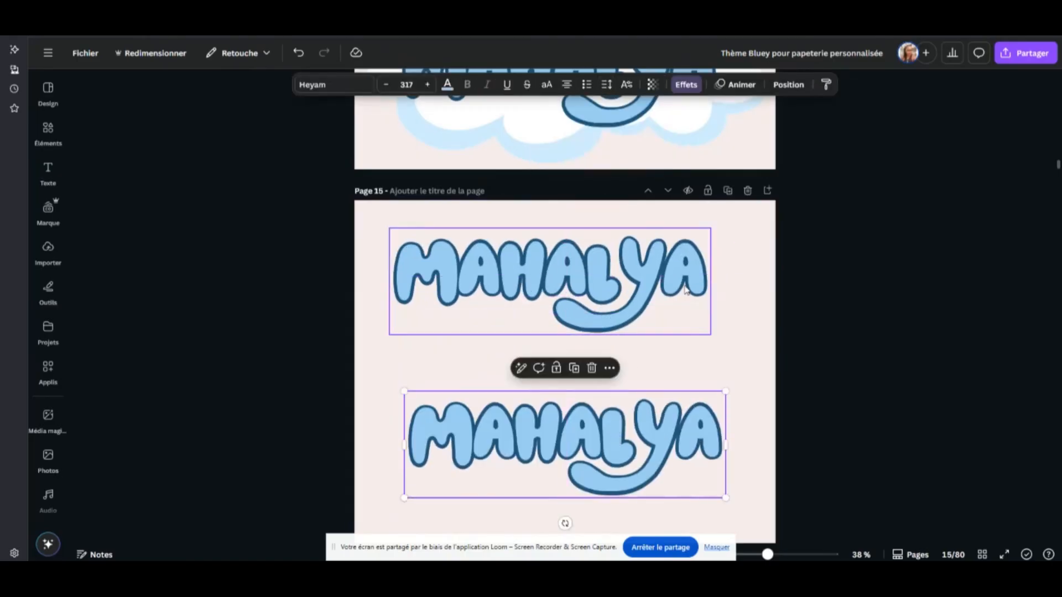
Remove the last two letters from the upper name lettering
double_click(701, 262)
click(706, 258)
key(BackSpace)
key(BackSpace)
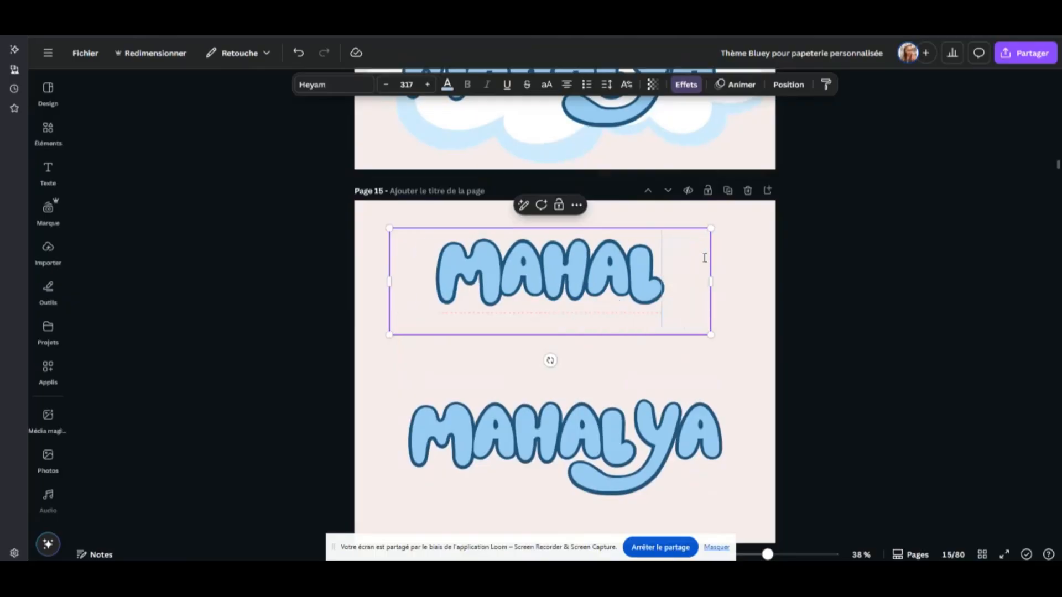
click(757, 278)
Move the lower name lettering up and remove its first five letters, keeping only the last two
click(635, 441)
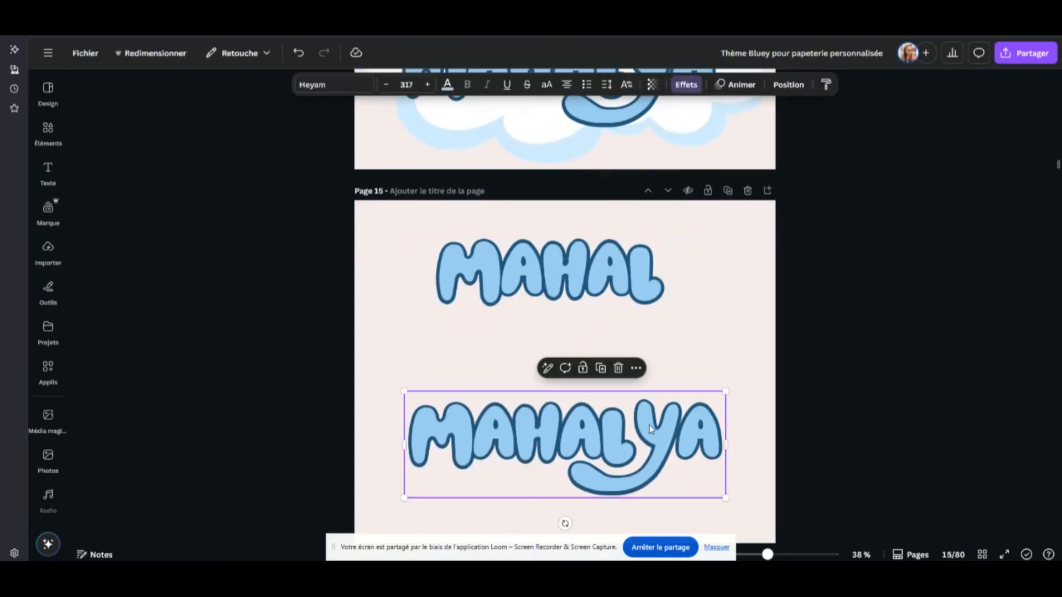
drag(635, 441, 628, 386)
double_click(628, 385)
click(627, 381)
key(BackSpace)
key(BackSpace)
key(BackSpace)
key(BackSpace)
key(BackSpace)
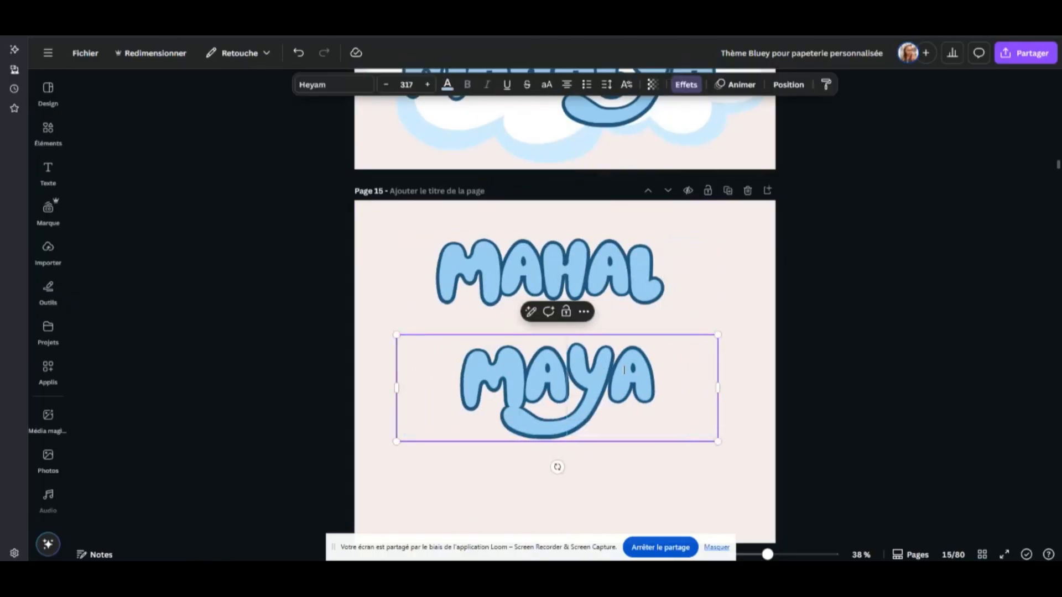
Place the two-letter piece tight against the end of the upper lettering and group both pieces
drag(543, 395, 678, 294)
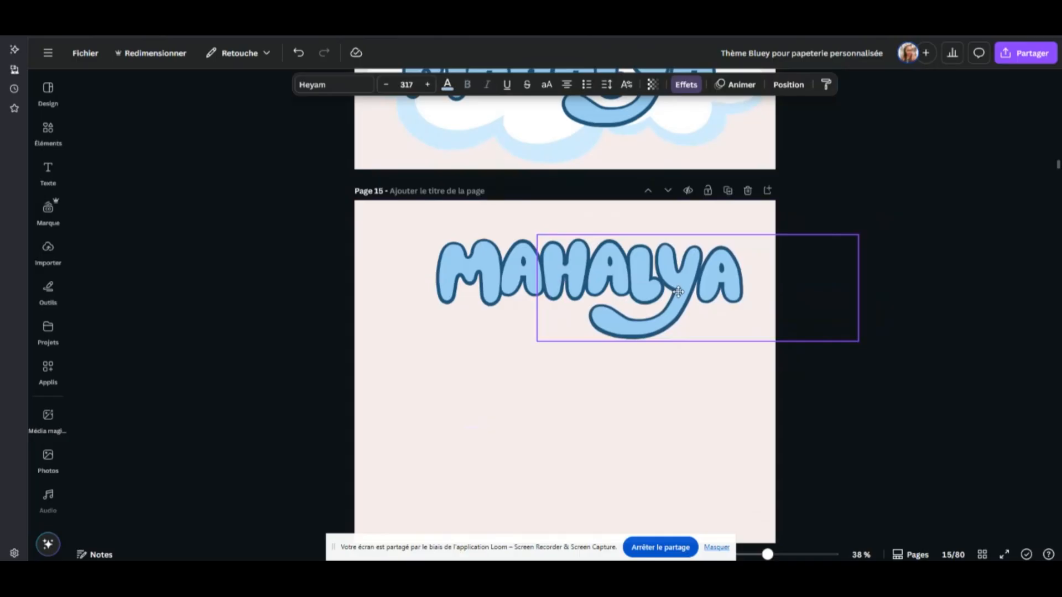
click(806, 251)
drag(364, 235, 655, 303)
click(589, 204)
Enlarge the grouped name lettering to font size 380 and reposition it near the middle of the page
drag(655, 266, 602, 307)
drag(803, 382, 894, 408)
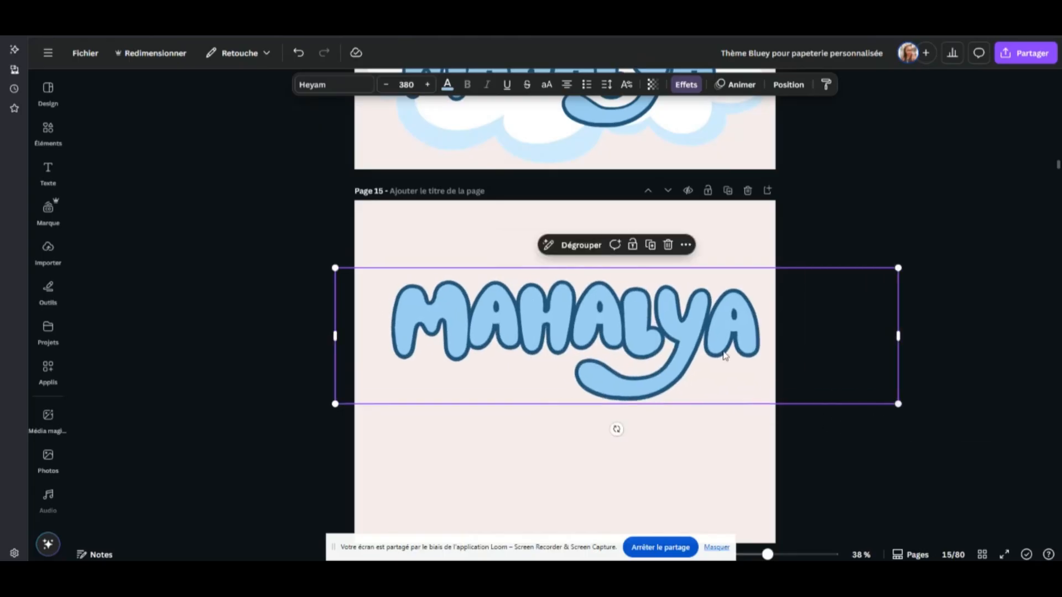
drag(653, 322, 644, 343)
click(774, 225)
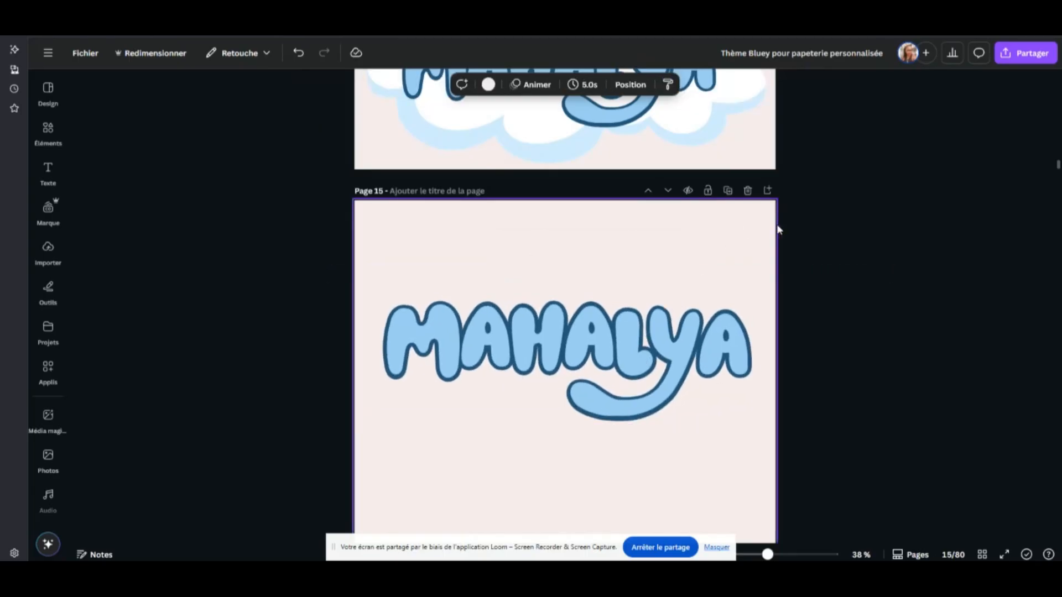
click(705, 324)
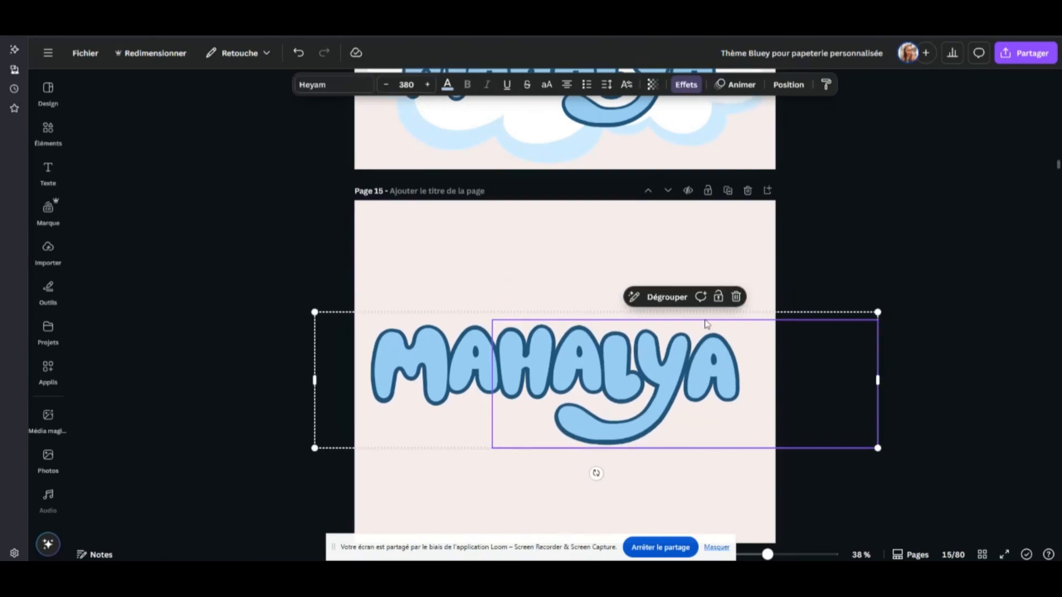
click(564, 256)
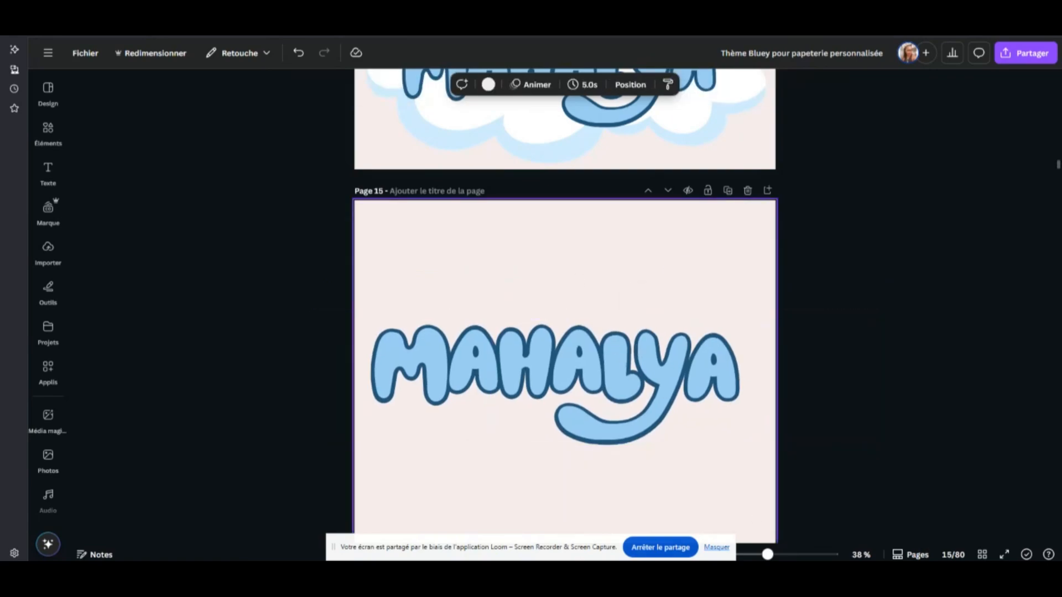
Switch back to Cricut Design Space and move both the layered topper and the flattened topper further right on the canvas
key(alt+Tab)
drag(679, 265, 682, 275)
click(56, 541)
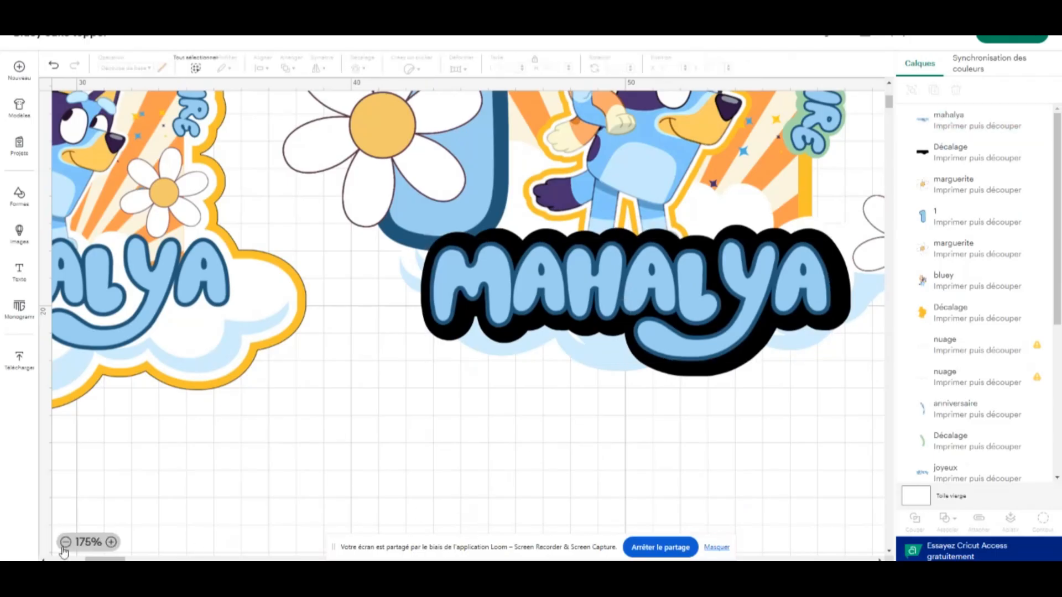
click(65, 543)
click(65, 543)
click(65, 543)
click(66, 543)
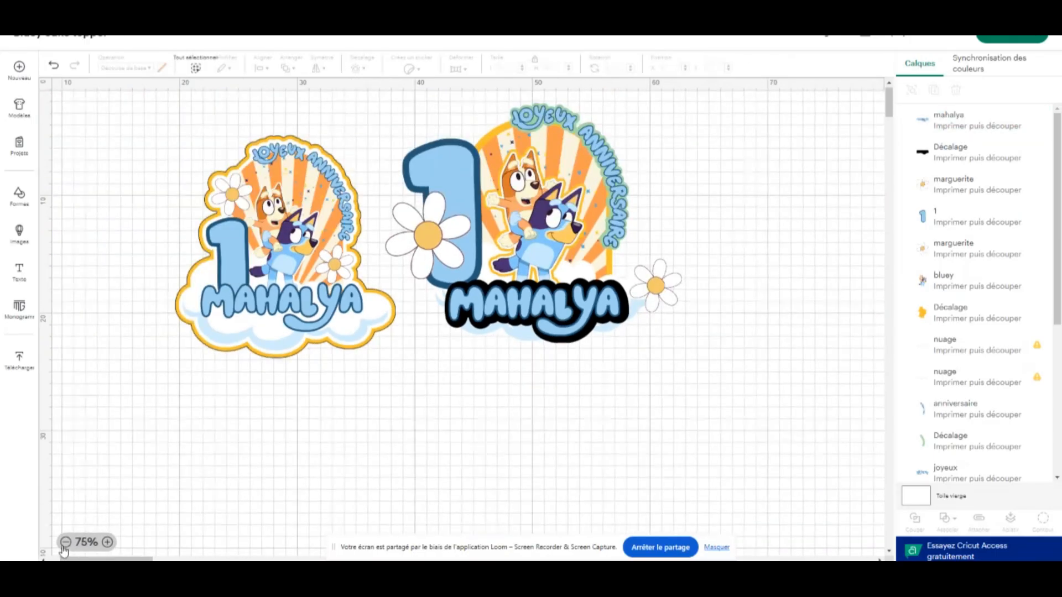
click(65, 543)
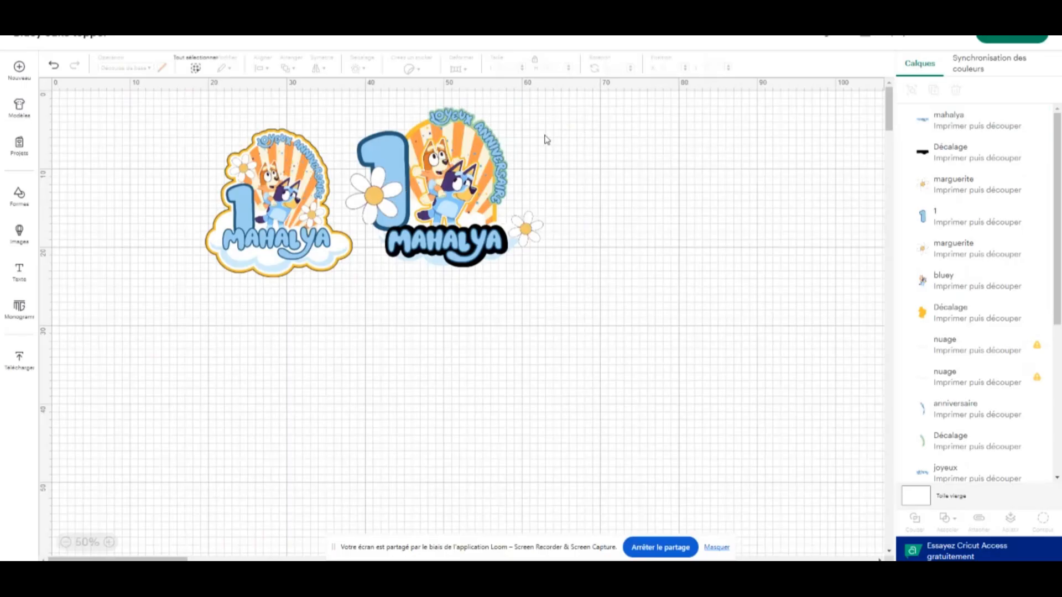
drag(558, 117, 378, 291)
drag(395, 190, 473, 201)
drag(288, 196, 328, 225)
click(673, 156)
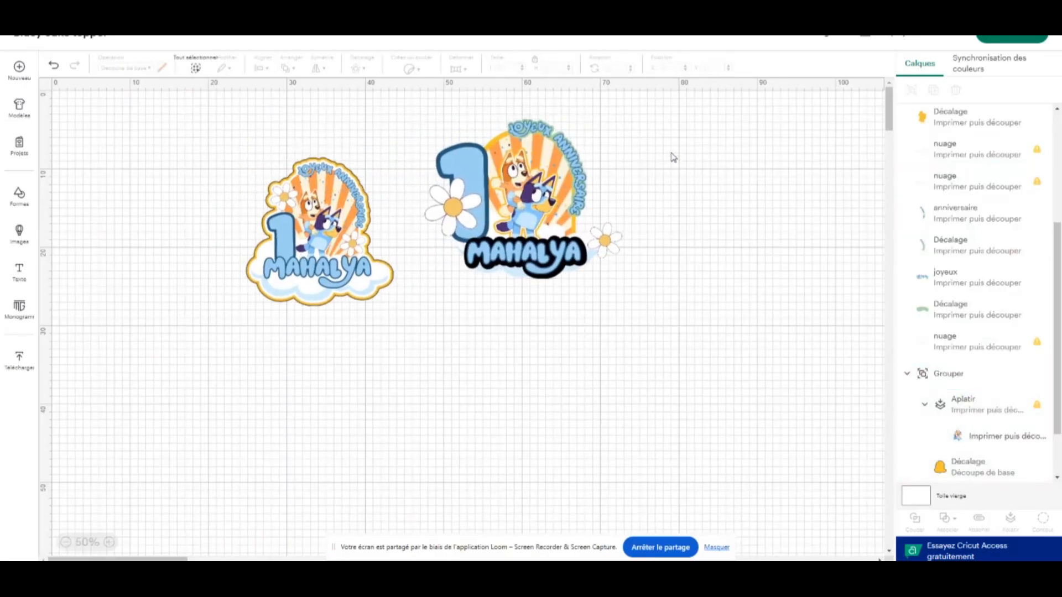
Select all pieces of the layered topper and enlarge them together to about 34.8 cm wide
drag(651, 137, 432, 282)
drag(620, 281, 698, 341)
click(735, 223)
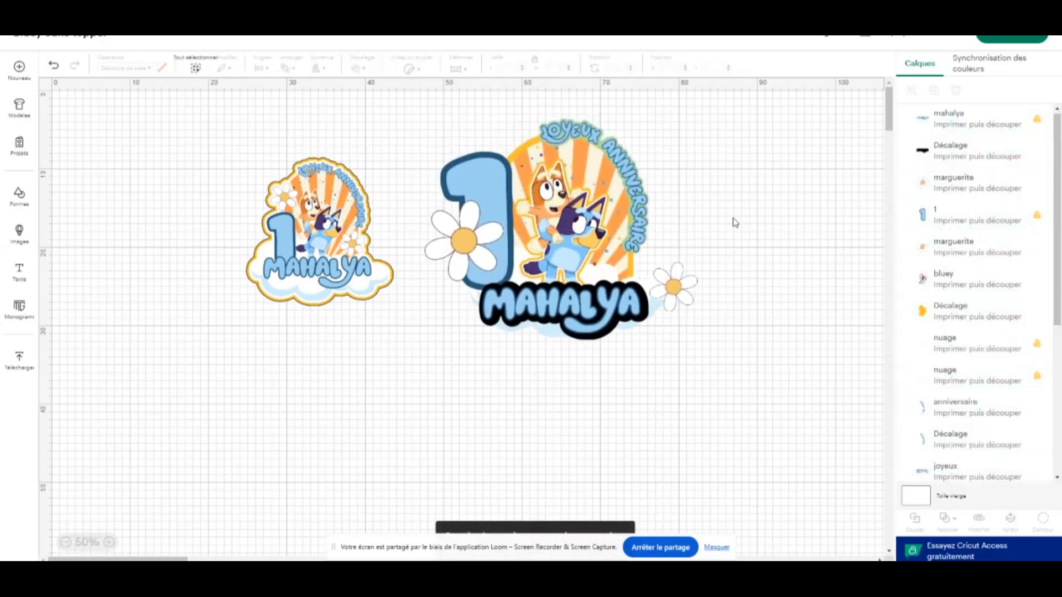
Recolour the black offset behind the name lettering, trying light yellow and settling on the golden yellow already used in the project
click(109, 542)
scroll(525, 431, up, 2)
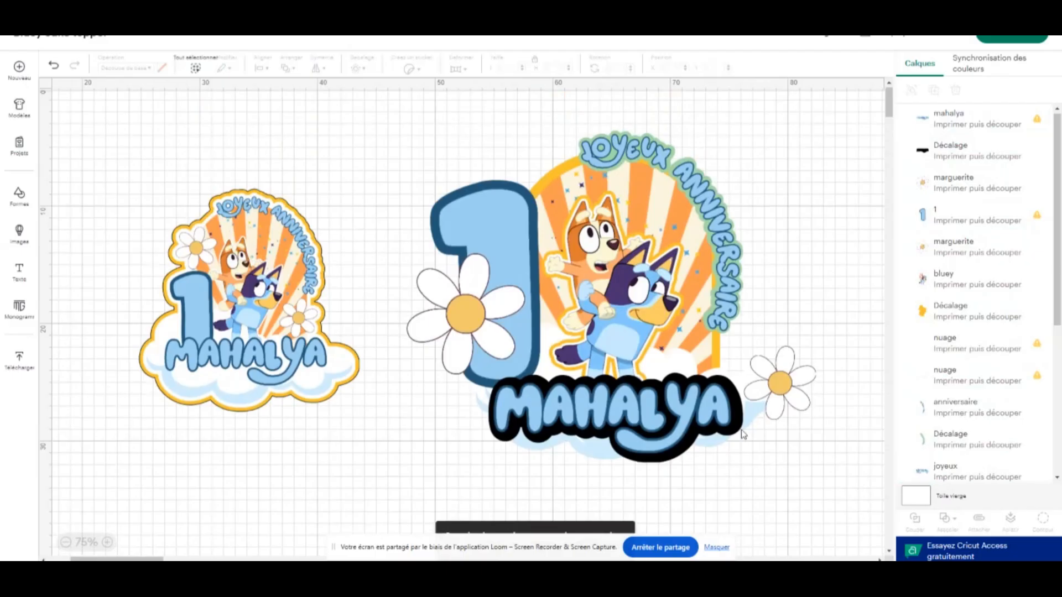
click(736, 396)
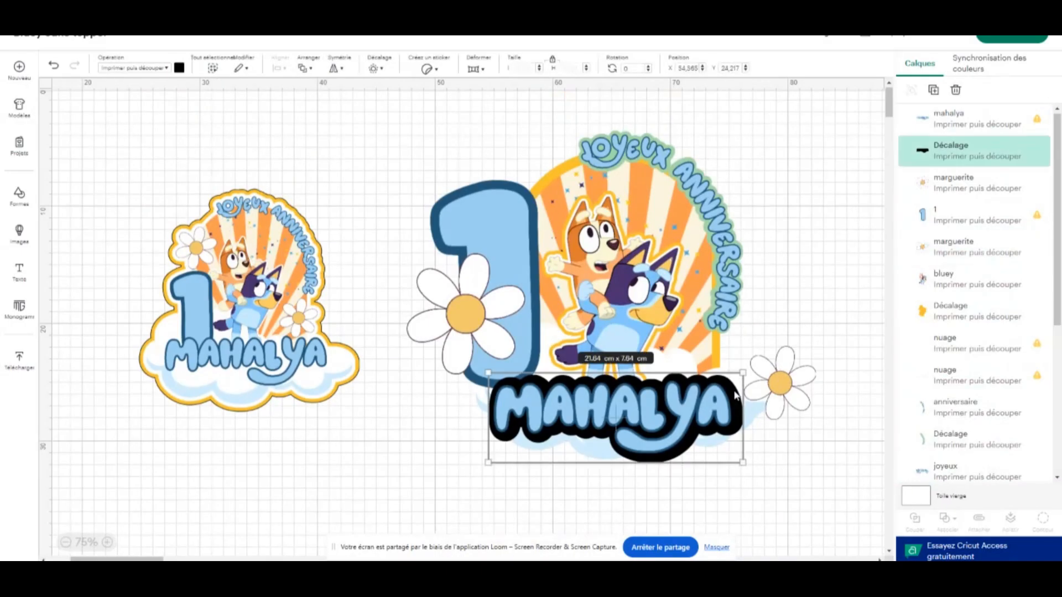
click(179, 67)
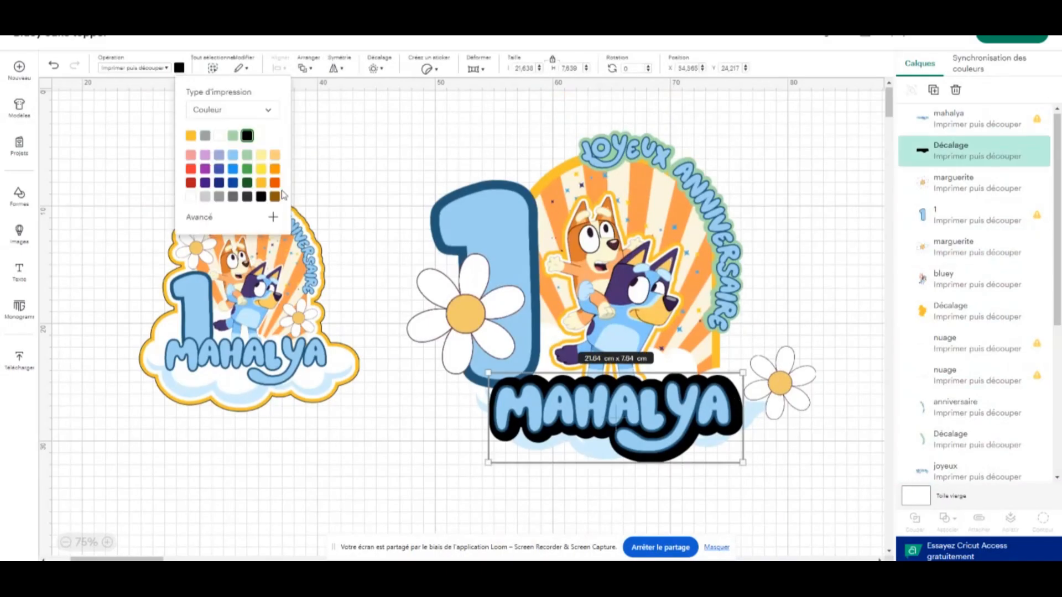
click(261, 157)
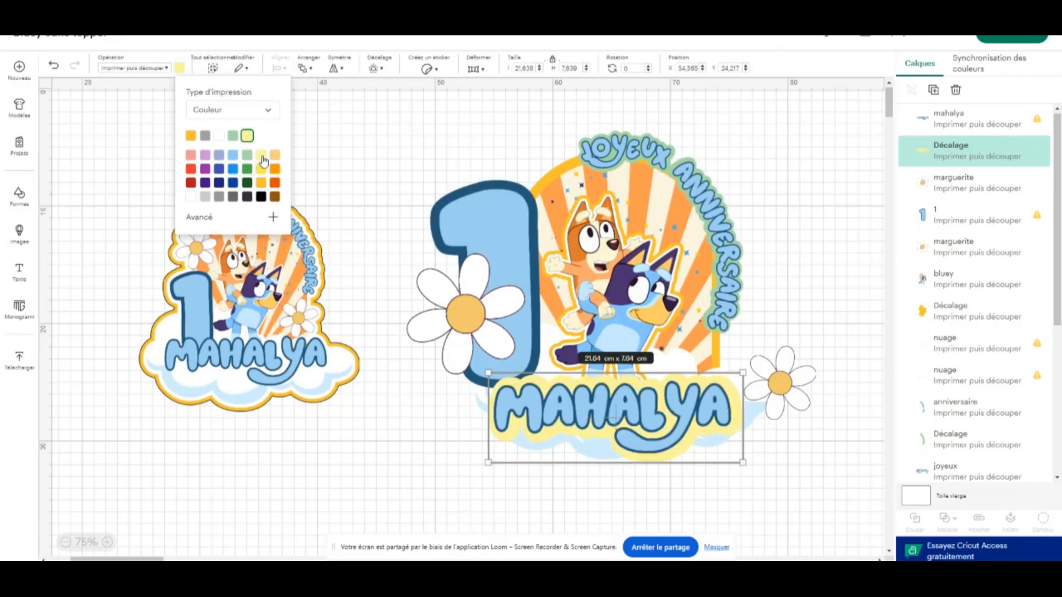
click(191, 136)
click(811, 233)
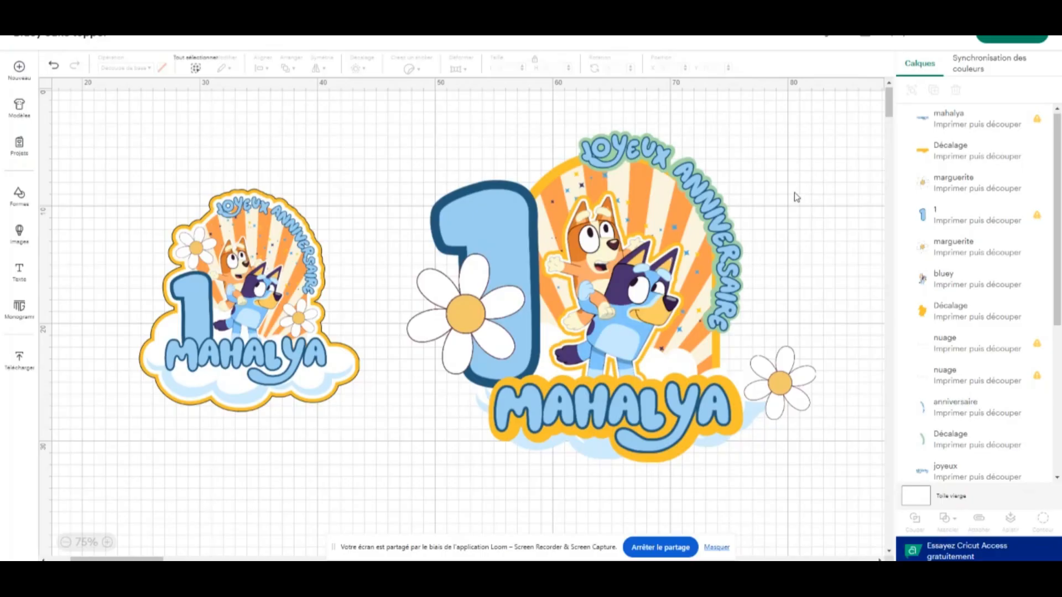
Delete every piece of the large layered topper, including the leftover "Joyeux" lettering and its green offset
drag(796, 198, 452, 458)
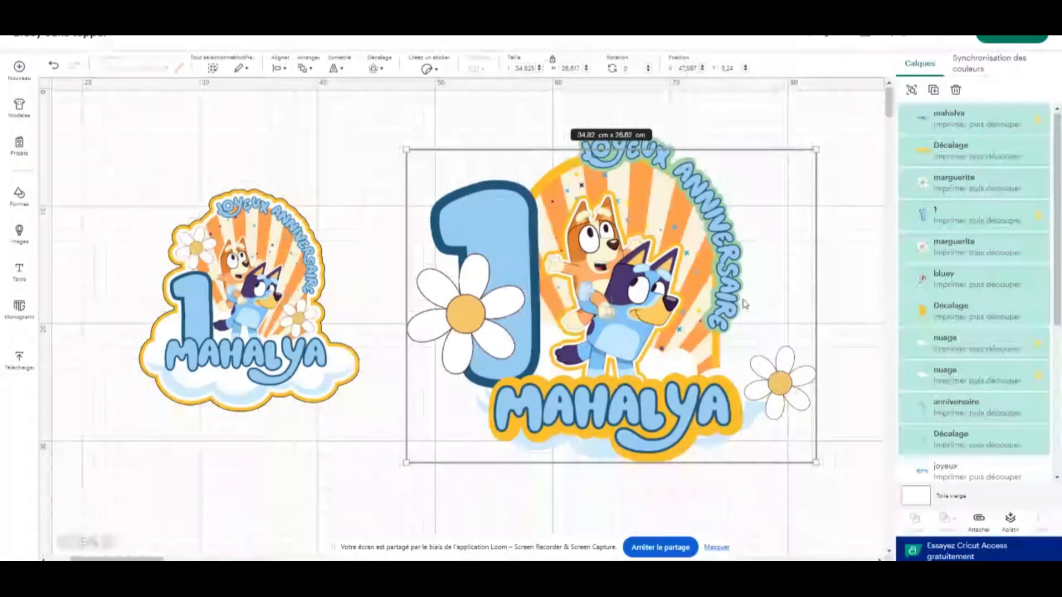
key(Delete)
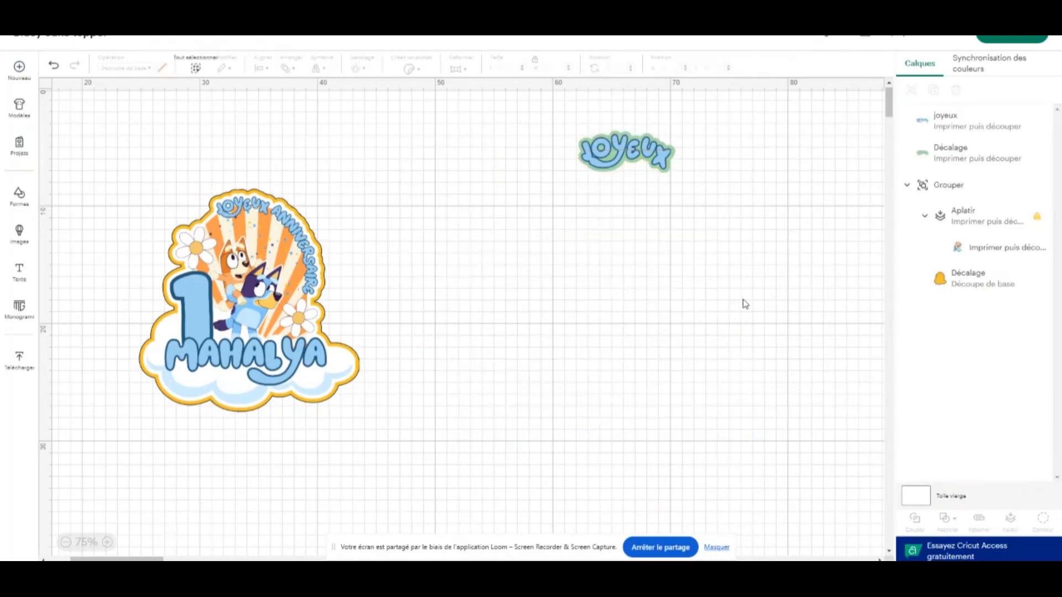
click(654, 153)
key(Delete)
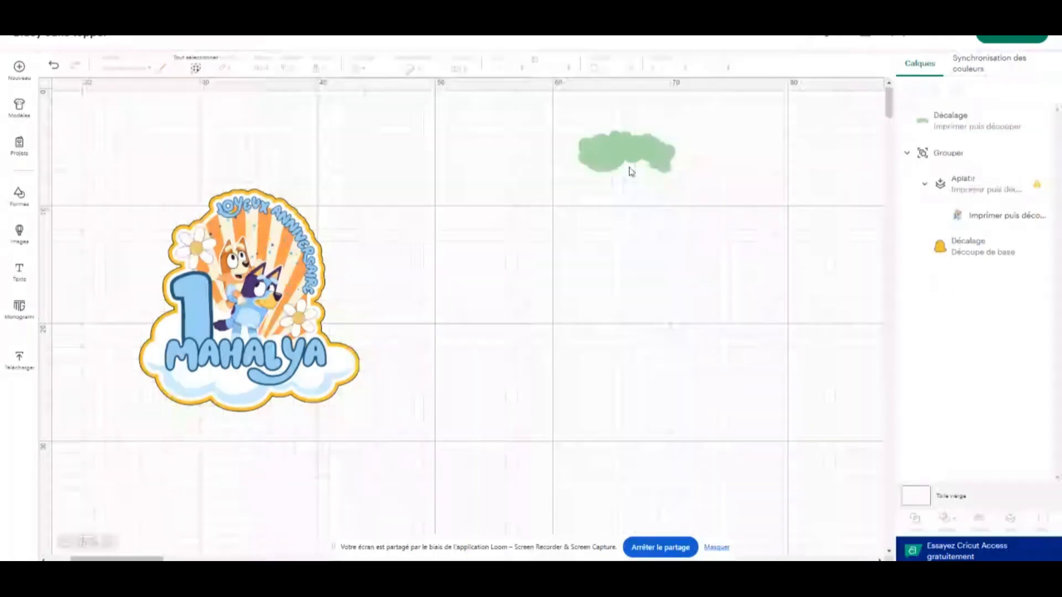
drag(723, 138, 513, 231)
key(Delete)
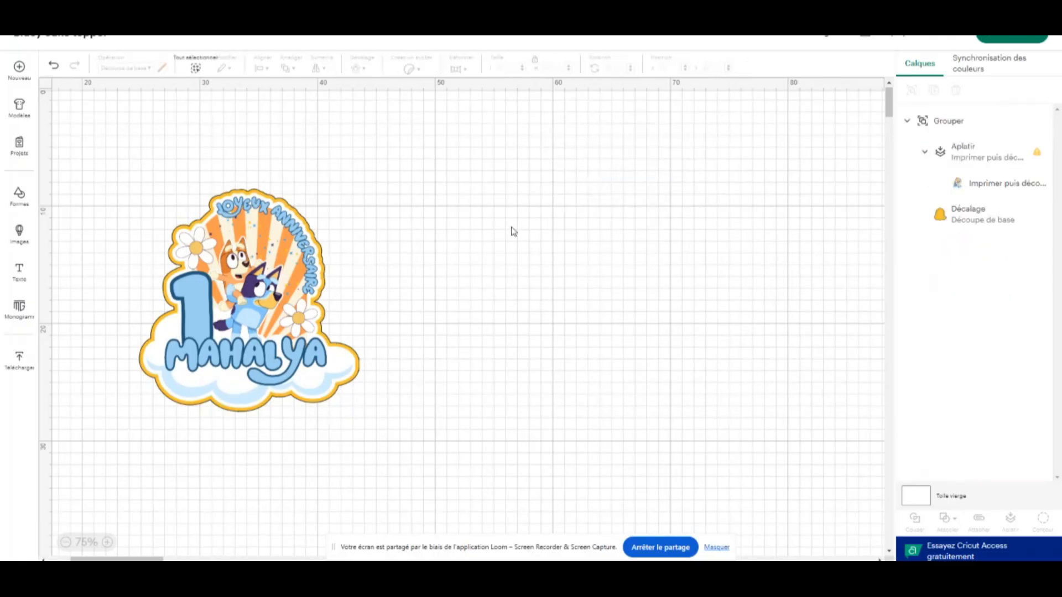
Move the remaining flattened topper to the middle of the canvas and bring it into close view at 125%
drag(206, 304, 434, 234)
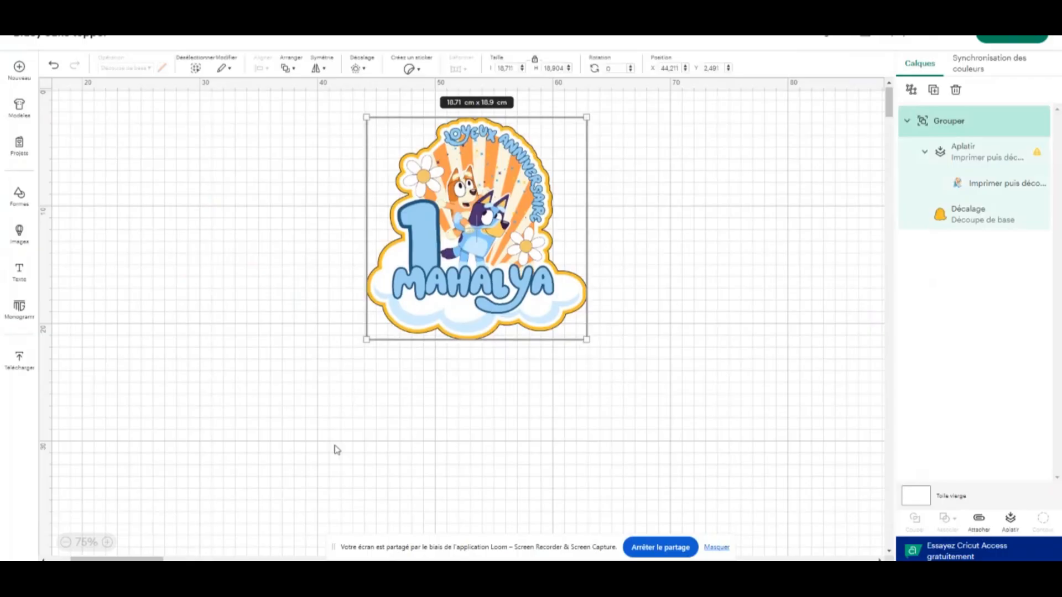
click(113, 543)
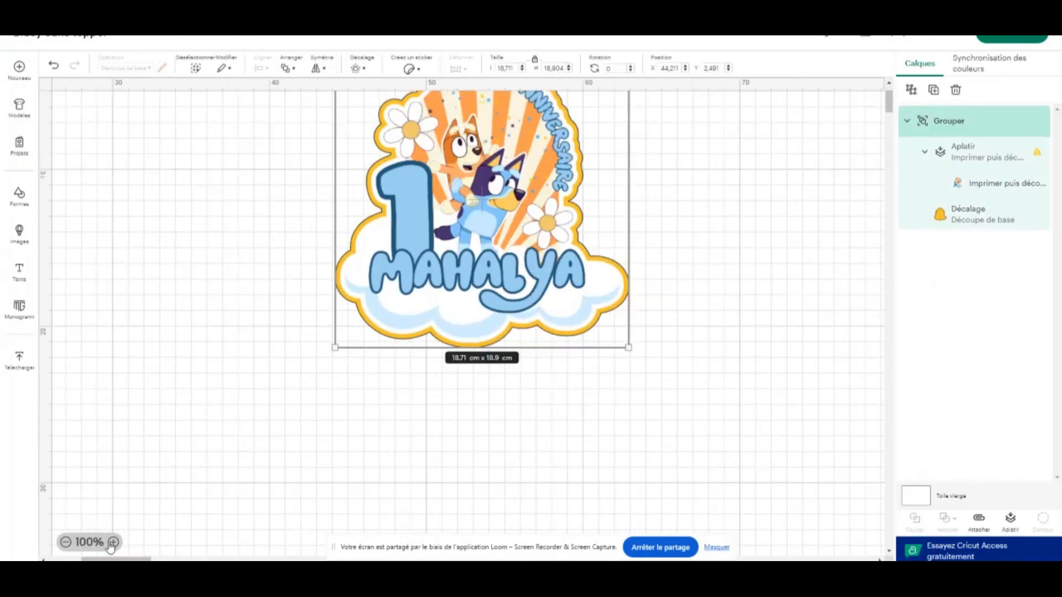
click(112, 542)
scroll(466, 339, up, 3)
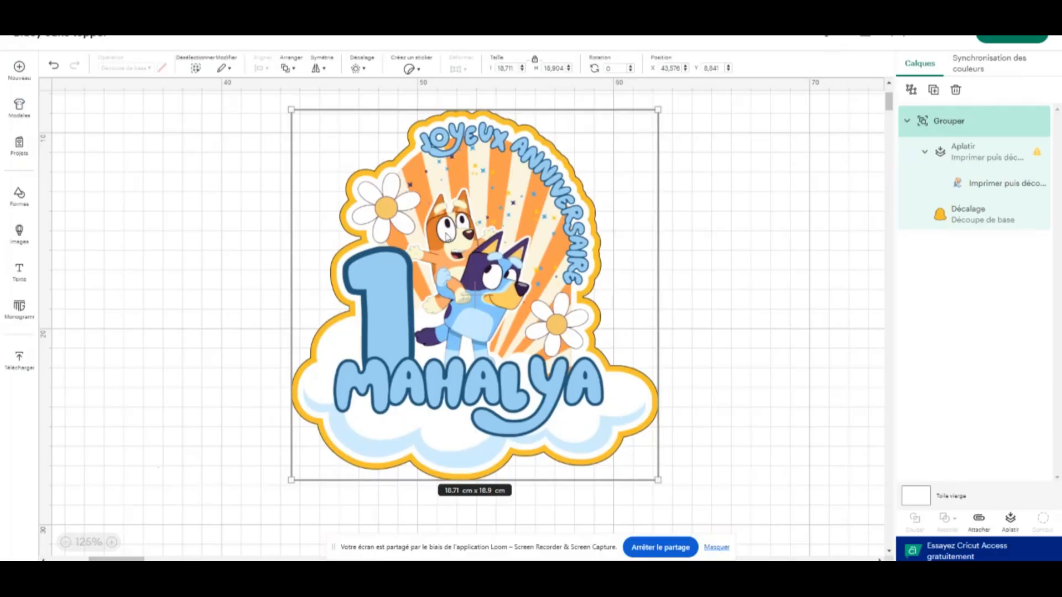
Shift the flattened topper slightly down and right, compare it with and without its golden offset, and leave that offset layer hidden
click(1025, 216)
drag(496, 266, 517, 282)
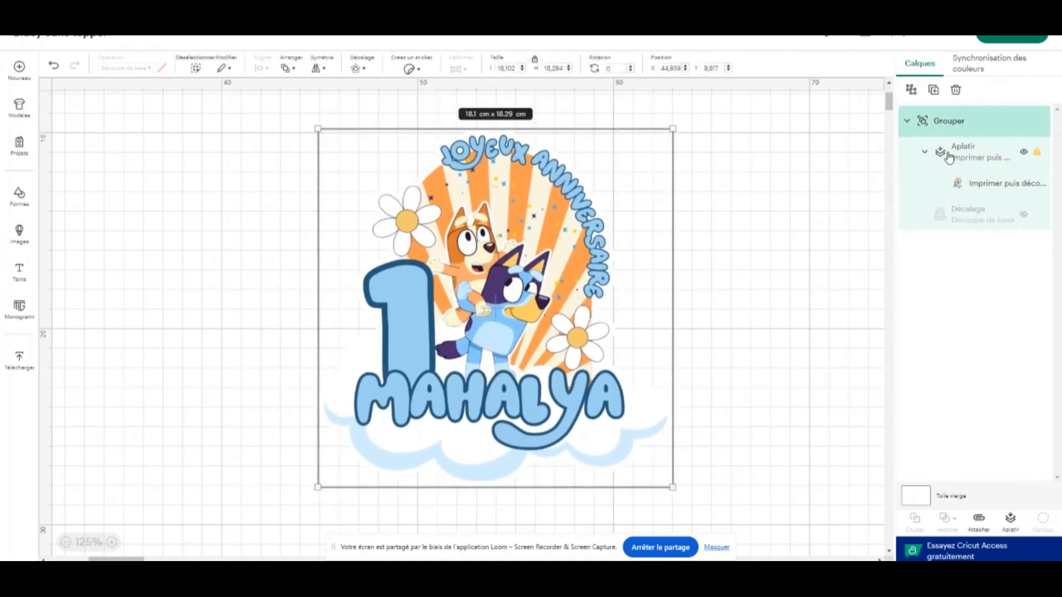
click(1025, 215)
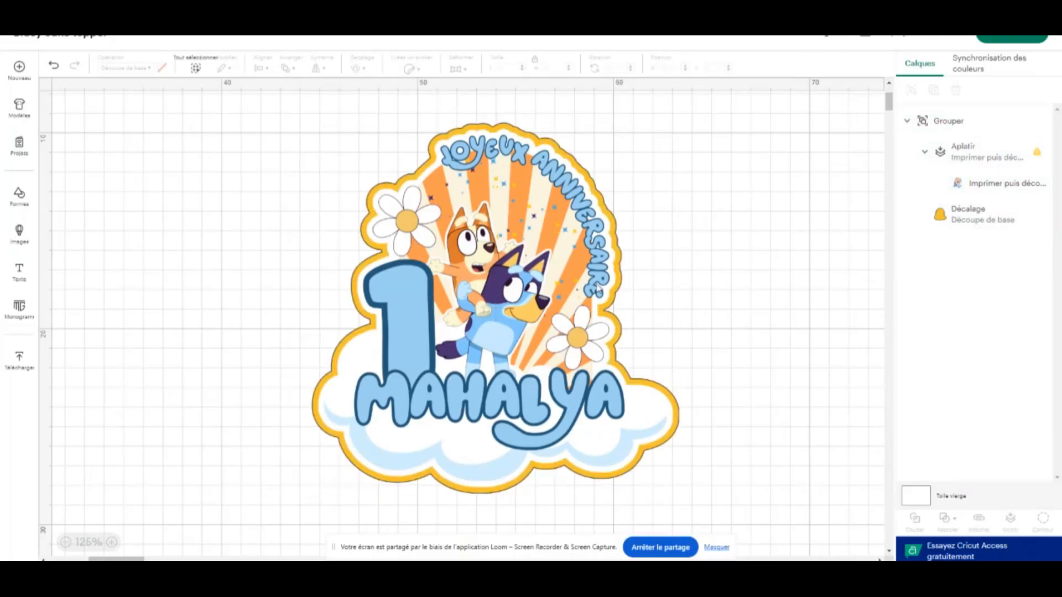
click(1031, 218)
click(1024, 216)
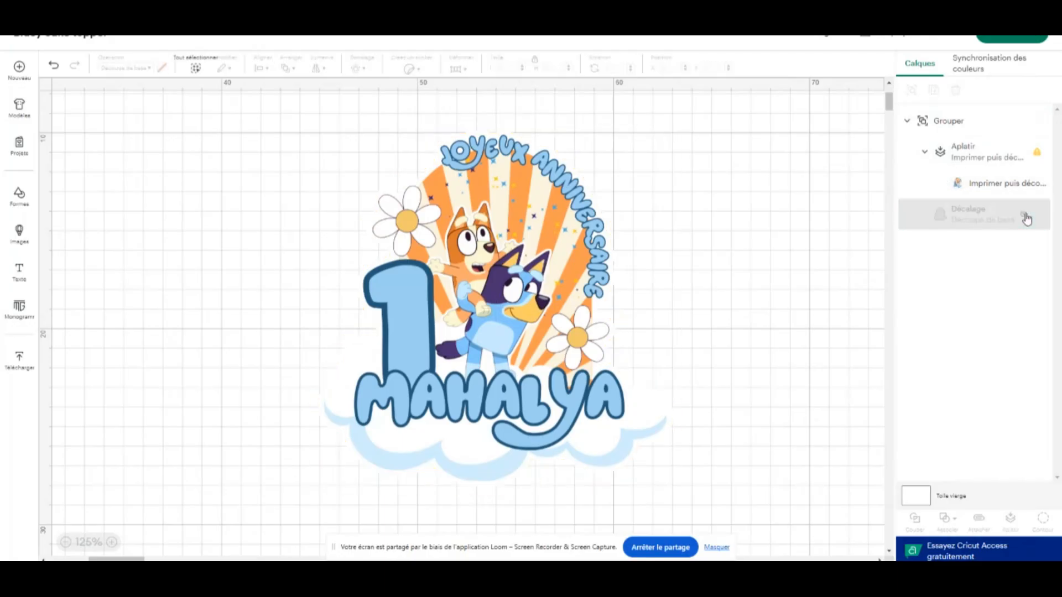
Preview how the flattened topper fits the print-then-cut area on the mat, and return from the preview without continuing
click(1022, 37)
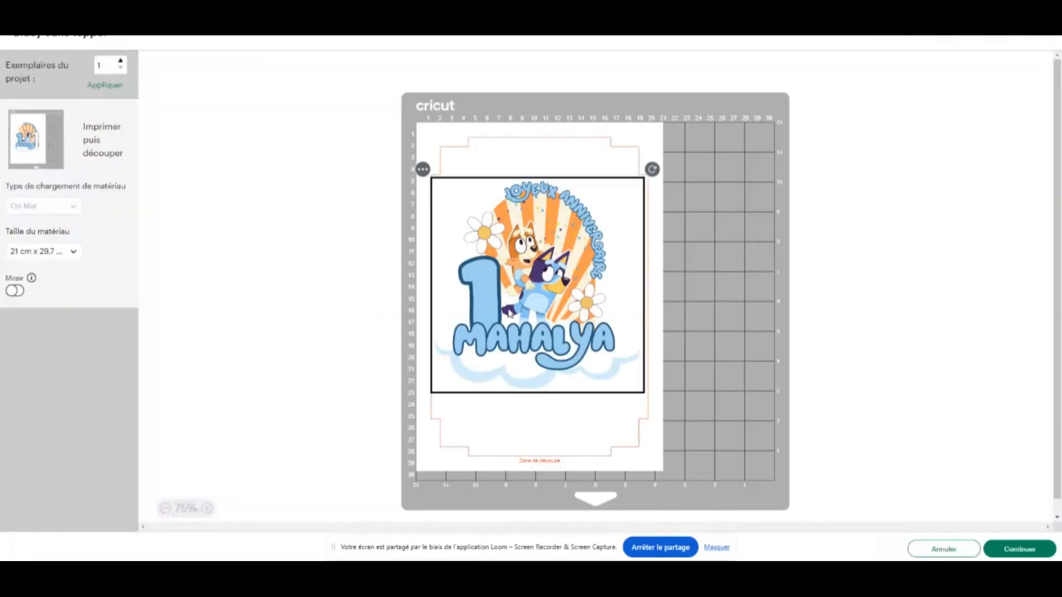
click(563, 433)
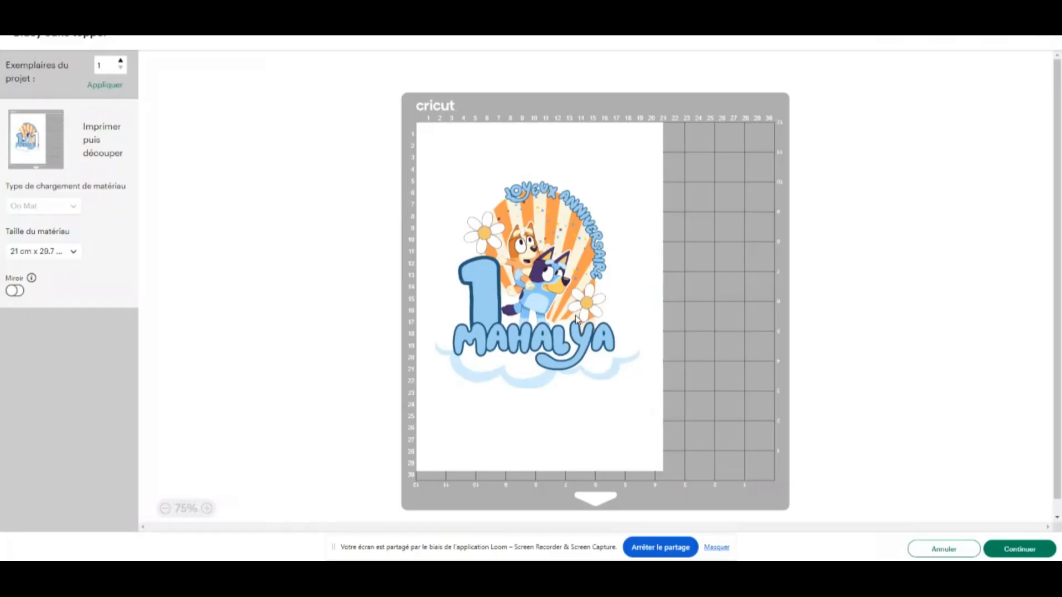
click(945, 549)
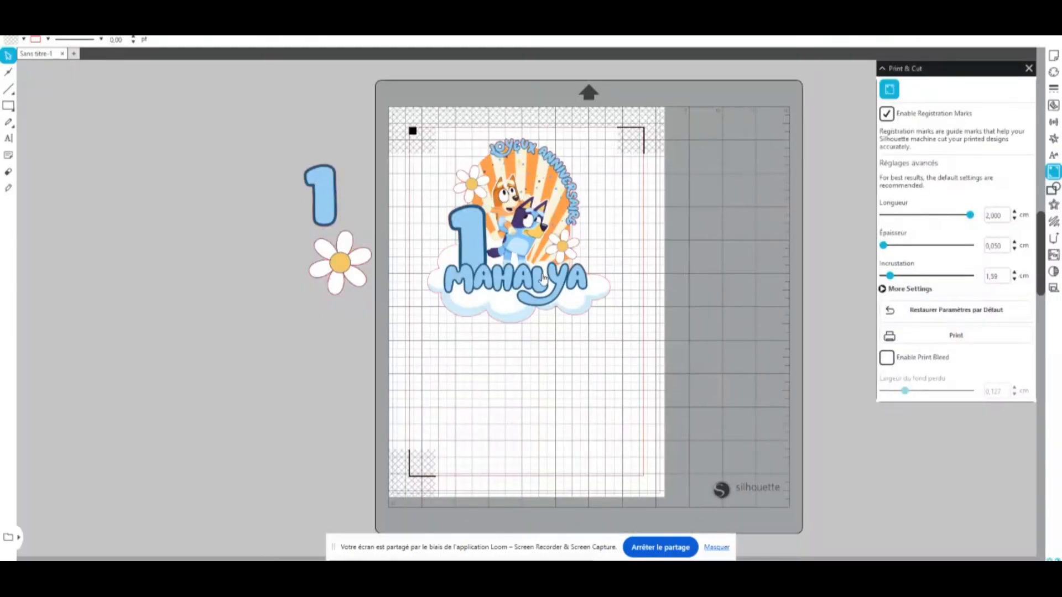
Switch to Silhouette Studio, move the complete topper lower on the page and enlarge it to about 16 cm wide within the registration marks
drag(520, 183, 541, 251)
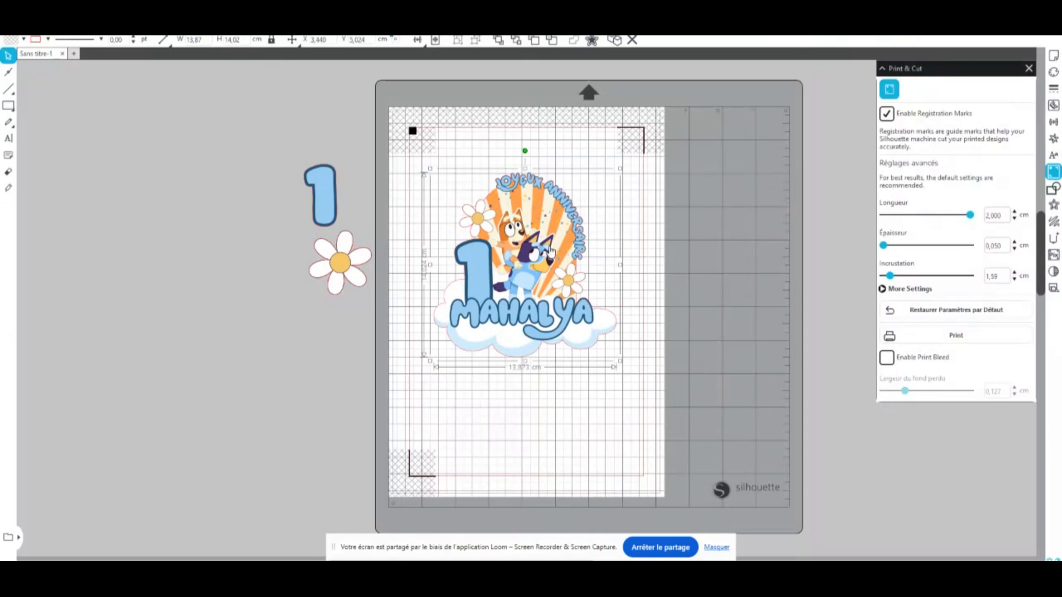
drag(620, 360, 644, 386)
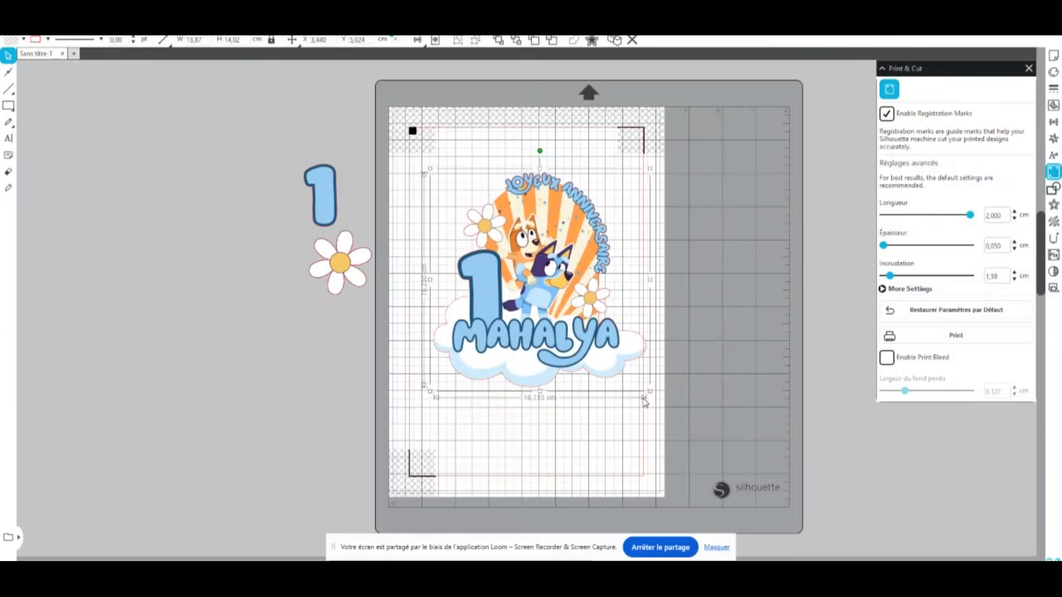
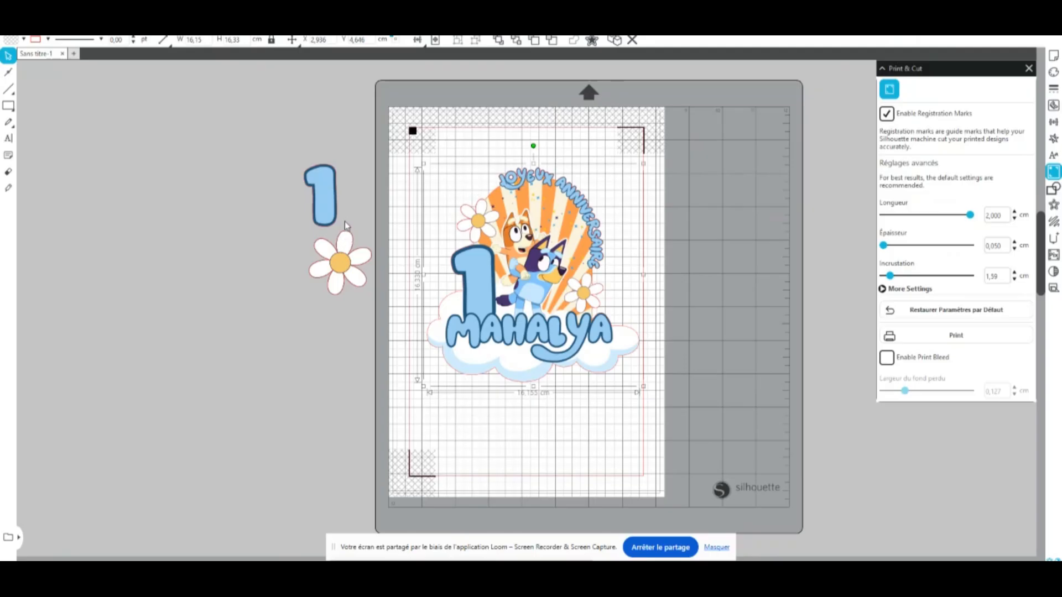
Reposition the complete topper slightly within the registration marks and add a rounded 0.2 cm contour offset around it
drag(528, 209, 524, 214)
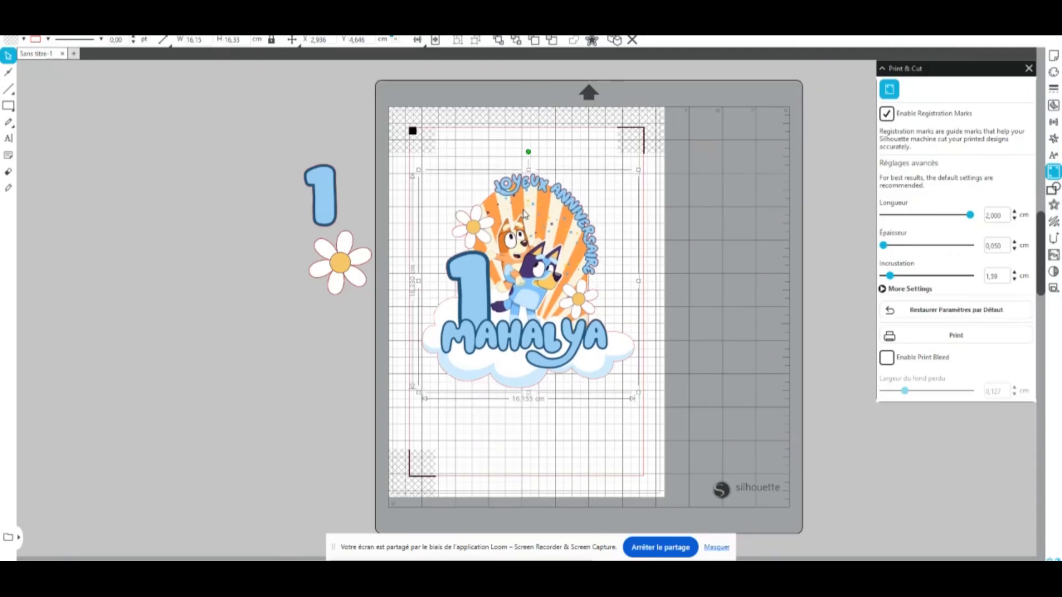
click(1053, 206)
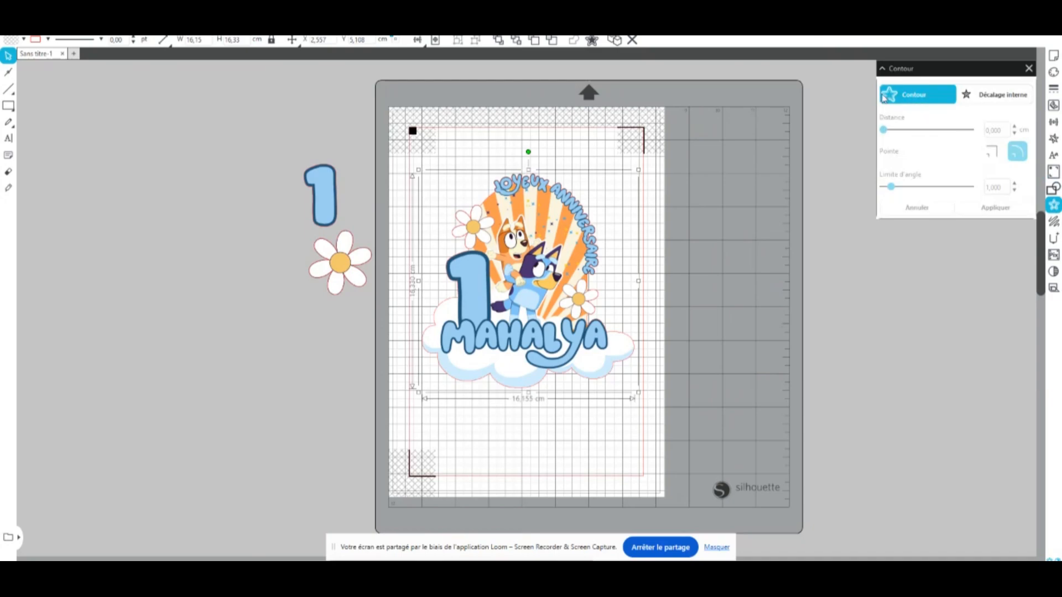
click(914, 98)
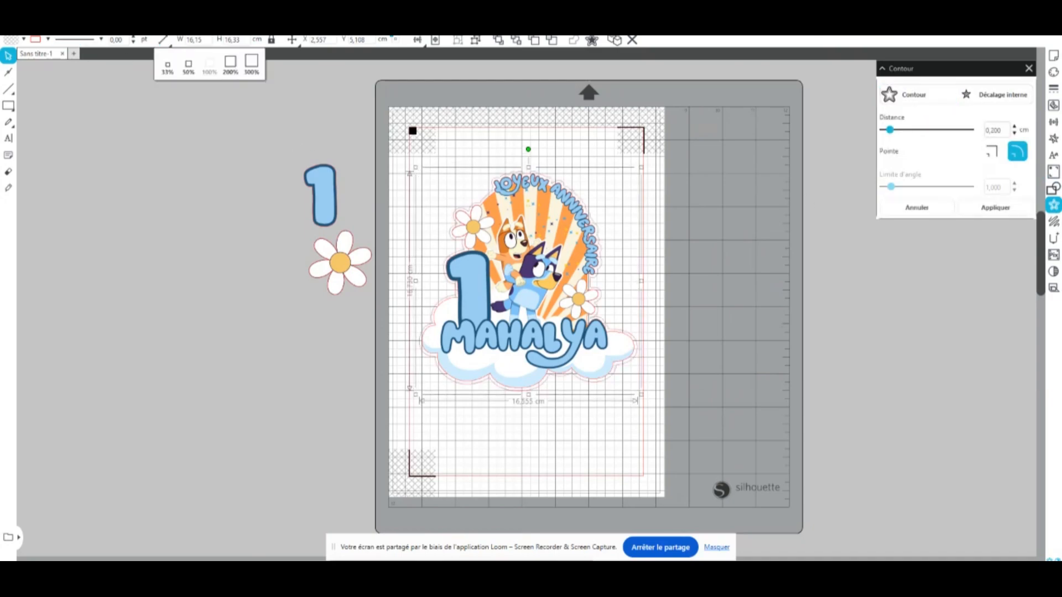
click(191, 27)
click(191, 27)
click(192, 27)
click(192, 26)
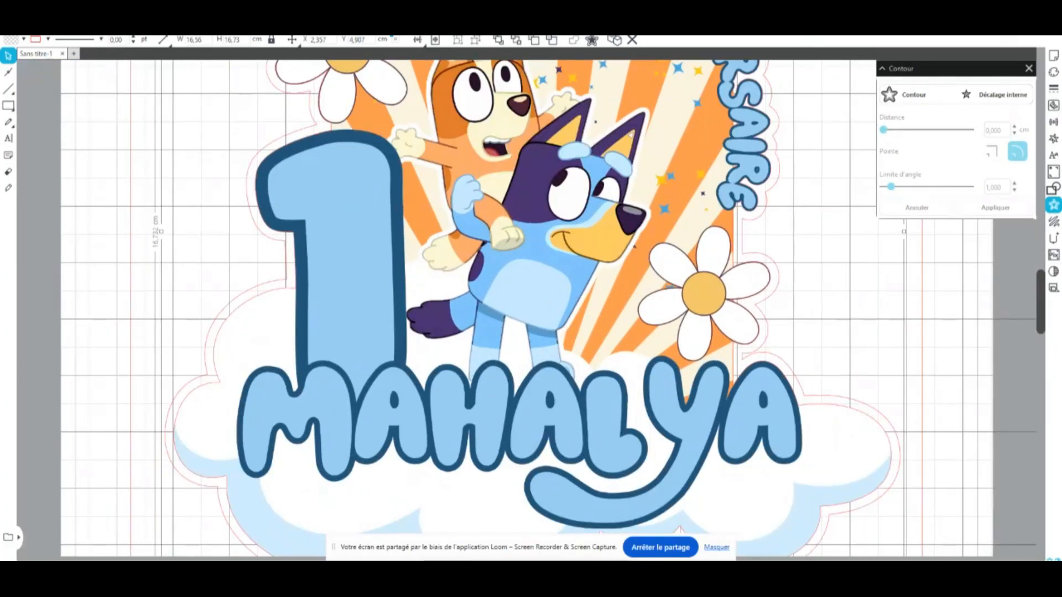
click(258, 28)
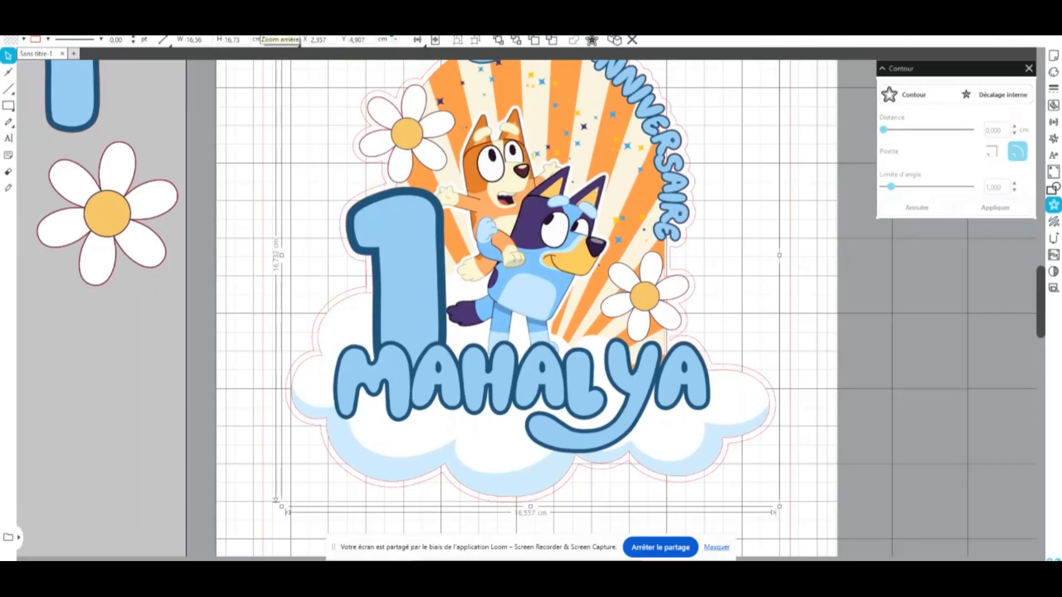
click(258, 28)
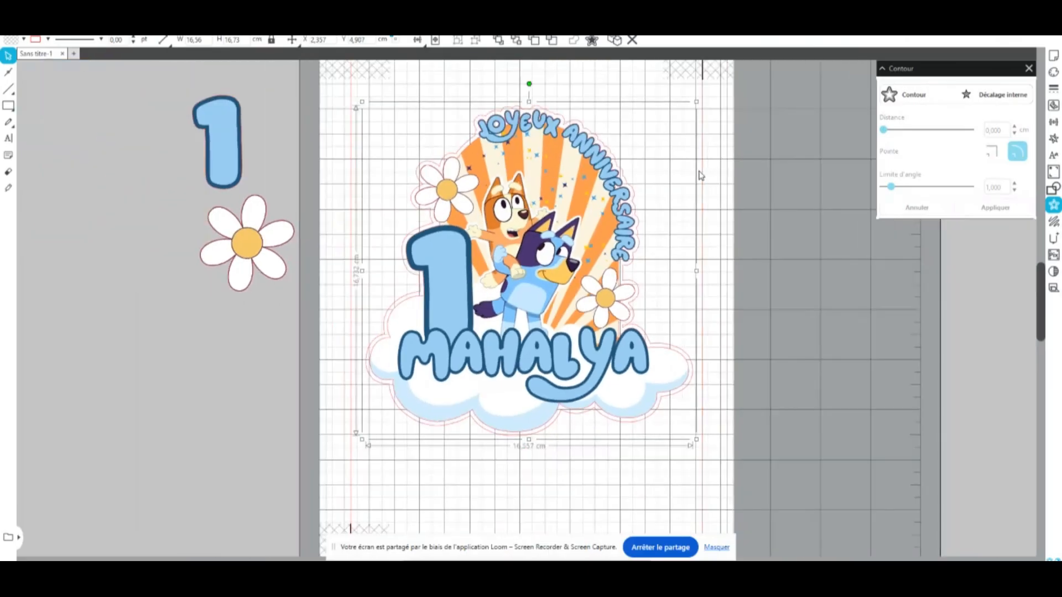
click(856, 169)
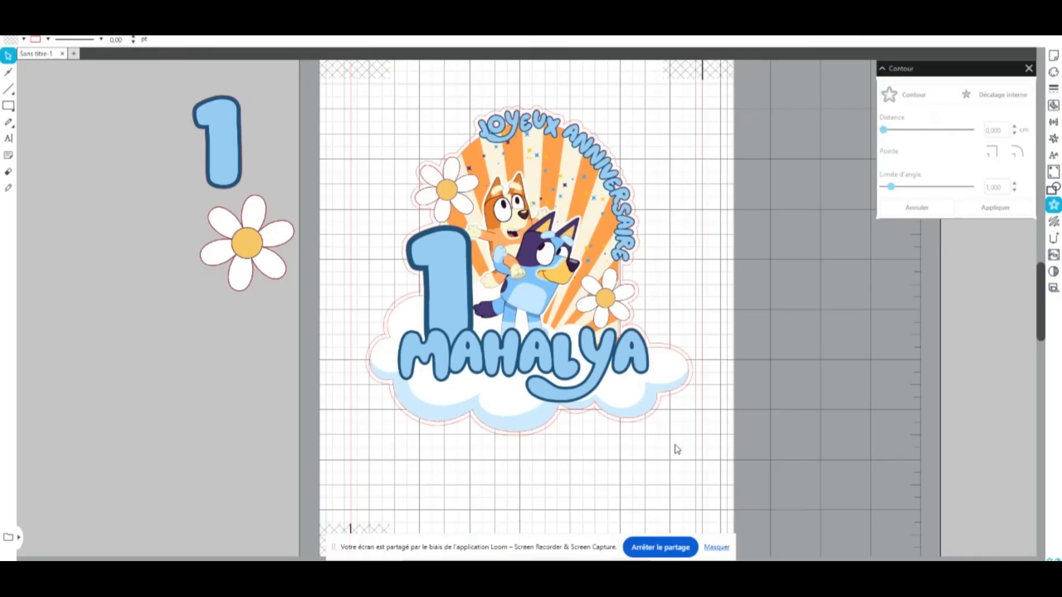
Move the topper artwork away from its contour to compare the two, undo the moves, and check the selection of both together
drag(555, 167, 557, 224)
click(579, 128)
click(287, 64)
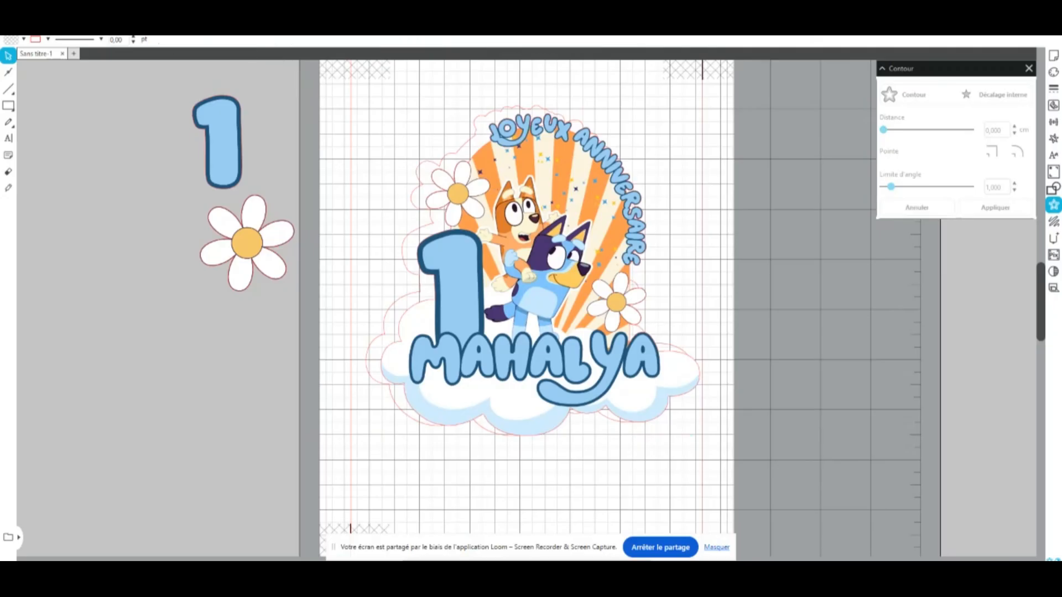
key(ctrl+z)
key(ctrl+z)
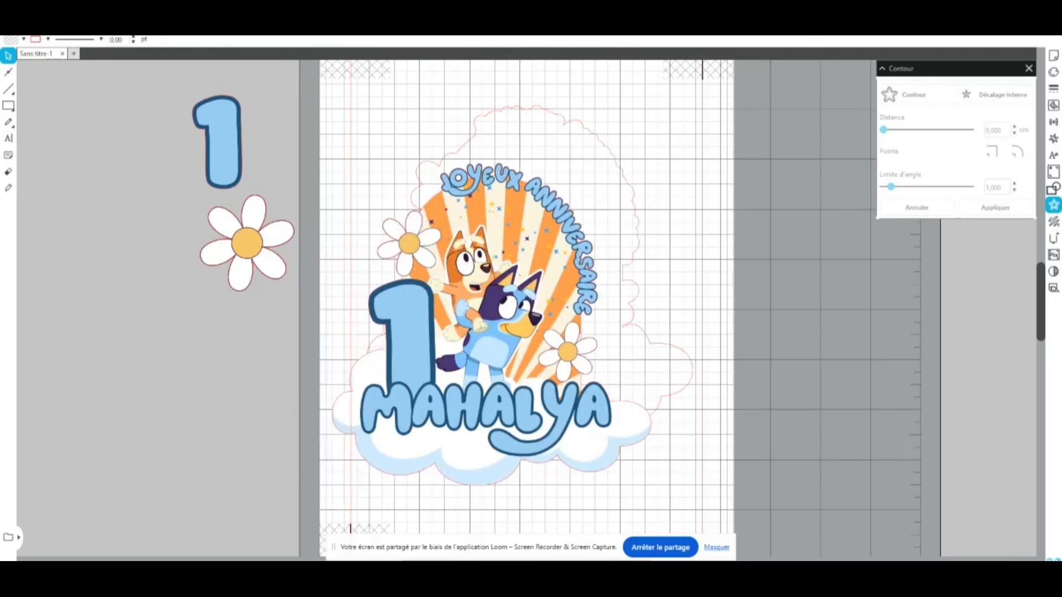
key(ctrl+y)
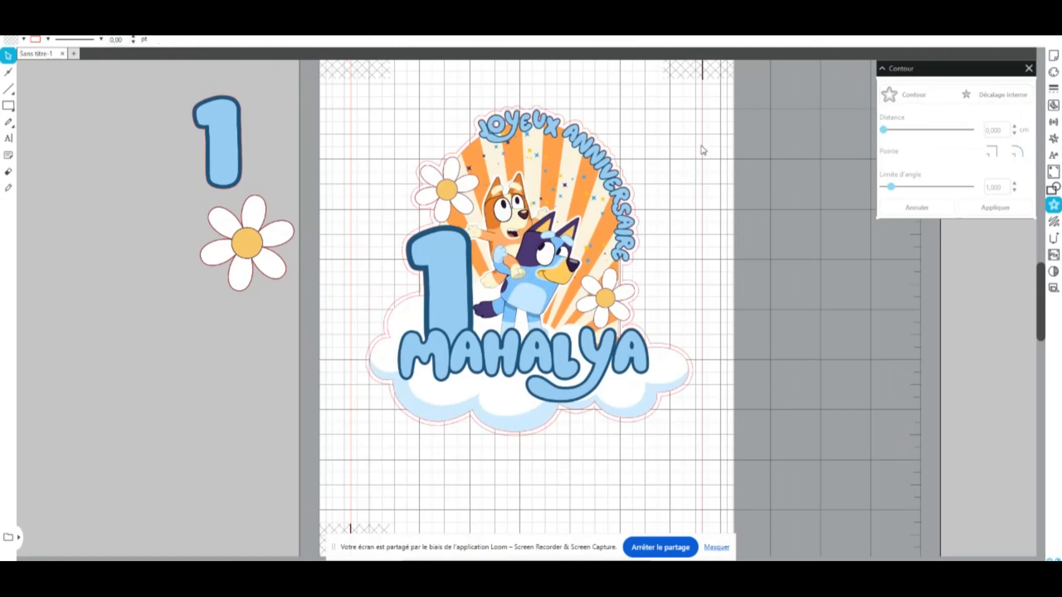
drag(701, 146, 365, 310)
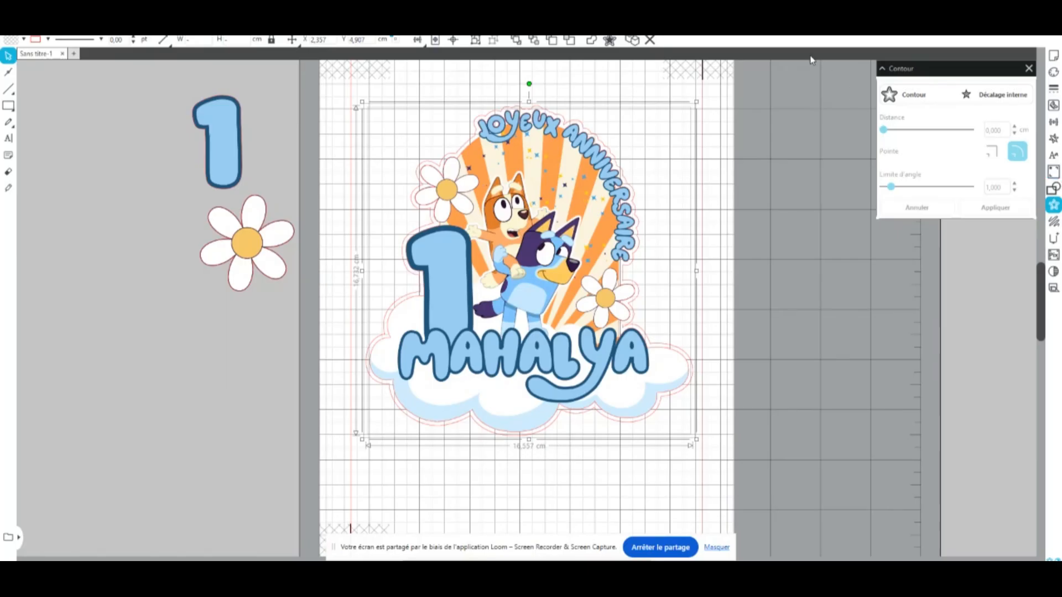
click(722, 181)
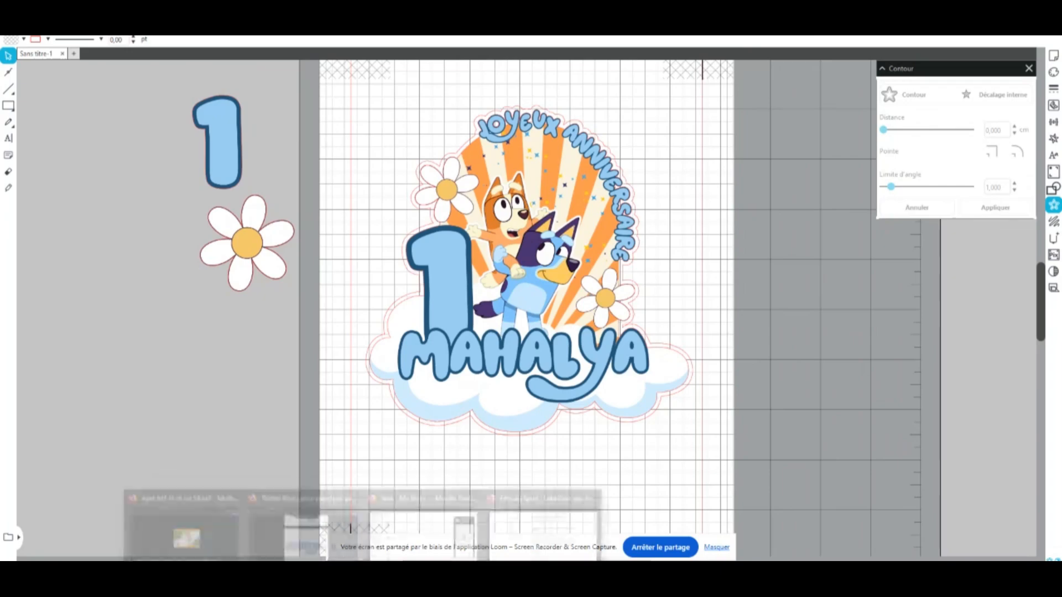
Switch to Canva and examine the border shadow settings of the flattened topper on page 12
click(314, 527)
scroll(619, 230, up, 7)
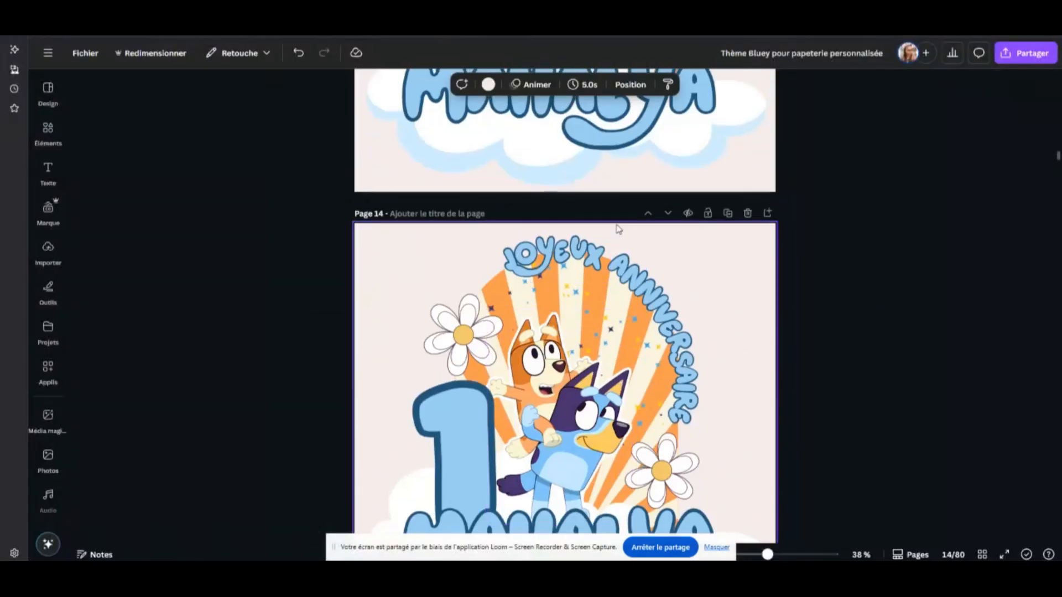
scroll(636, 220, down, 7)
scroll(636, 217, up, 12)
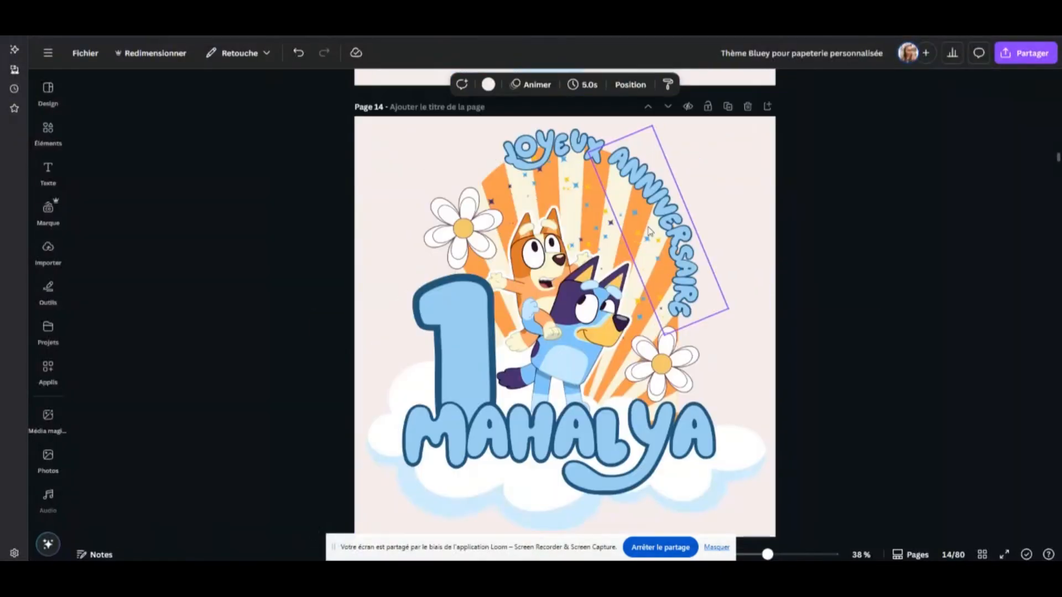
click(632, 197)
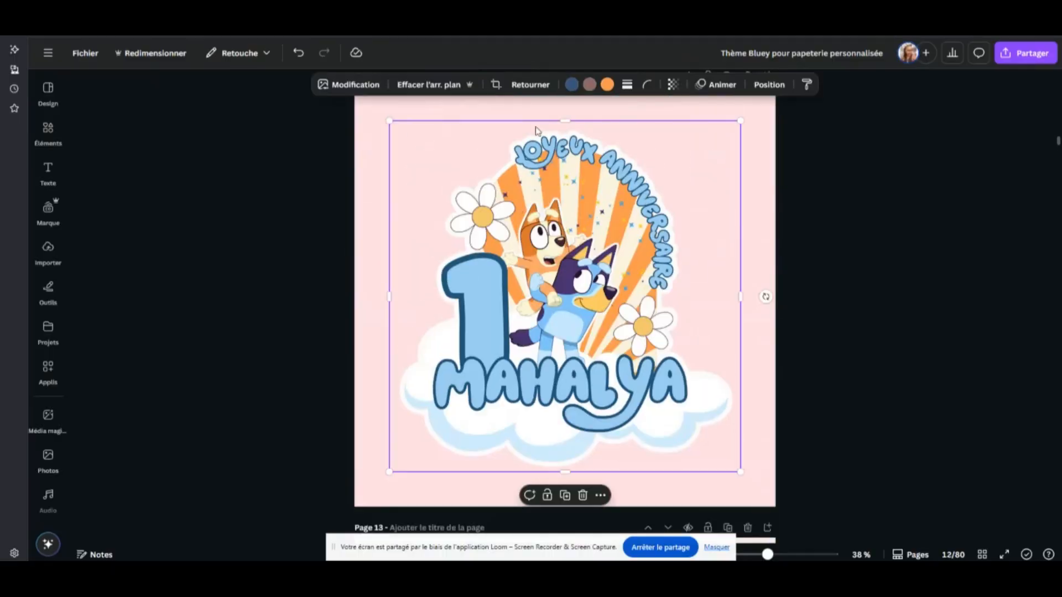
click(350, 85)
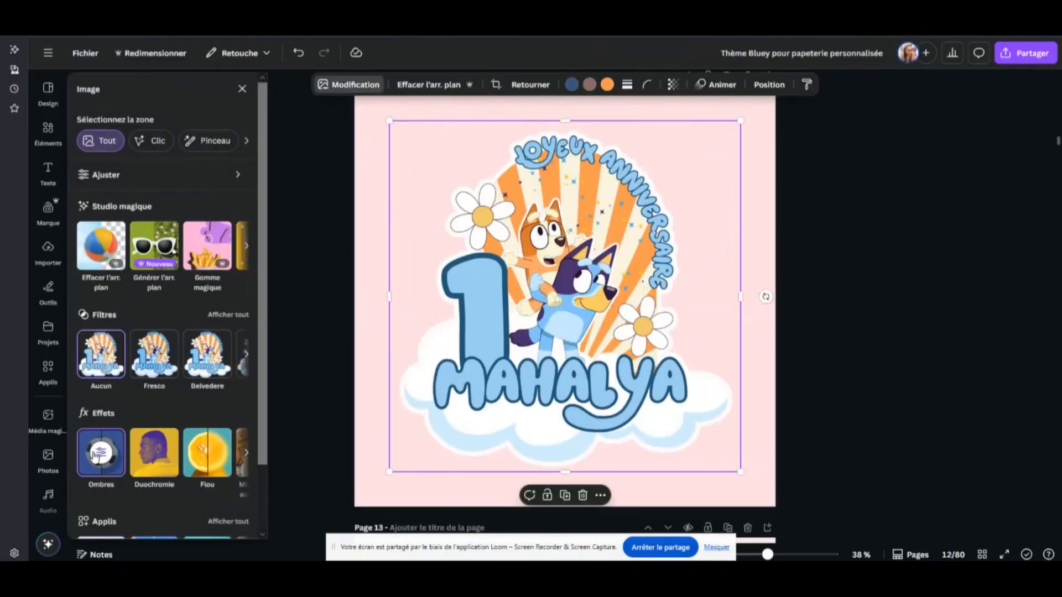
click(95, 455)
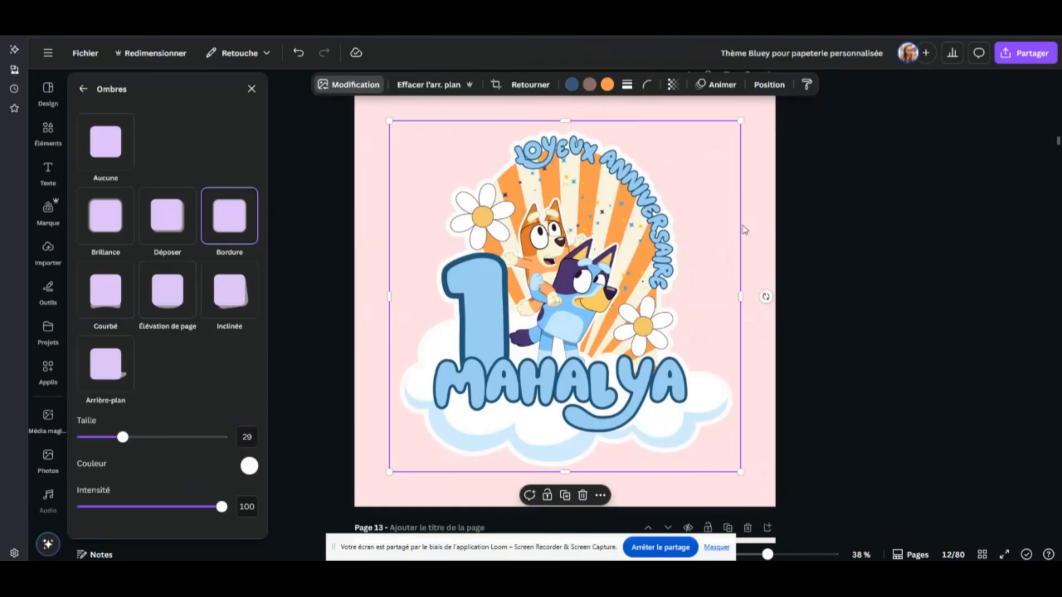
click(874, 255)
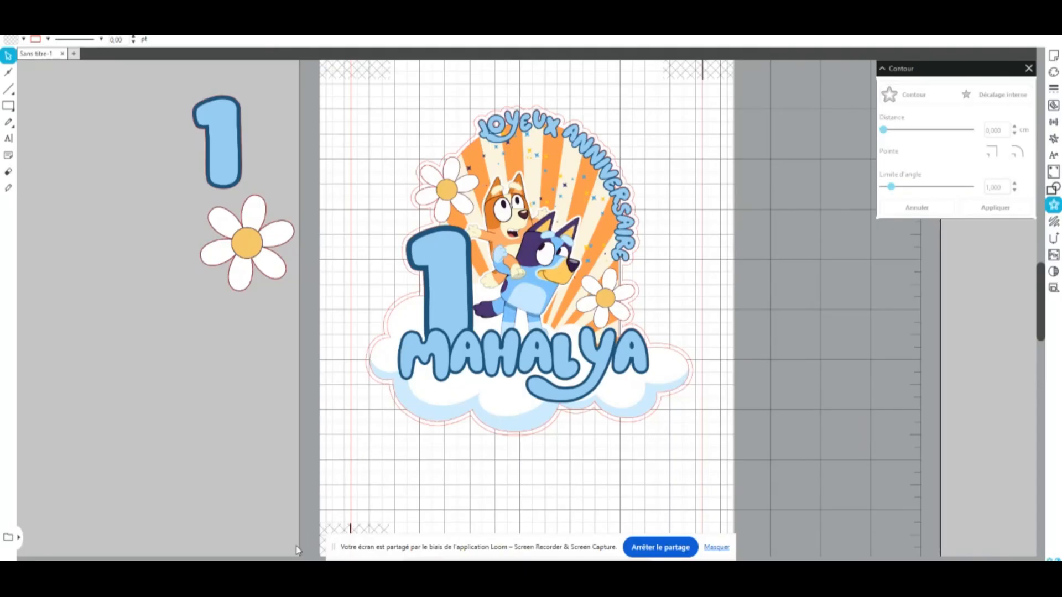
Switch to the File Explorer folder of exported topper images and open the complete design 10.png in a maximized viewer
click(280, 545)
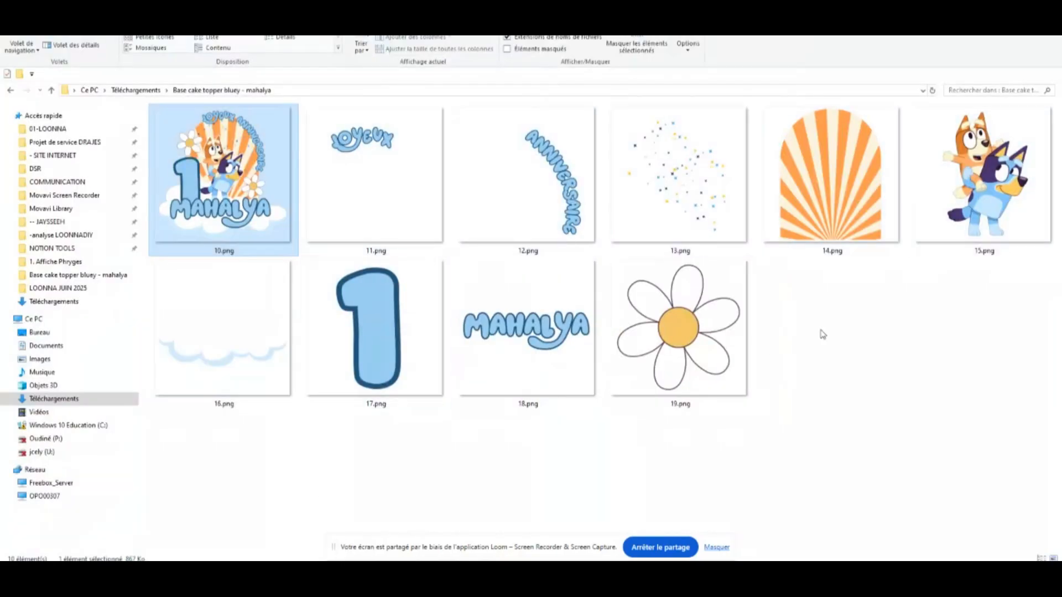
click(422, 152)
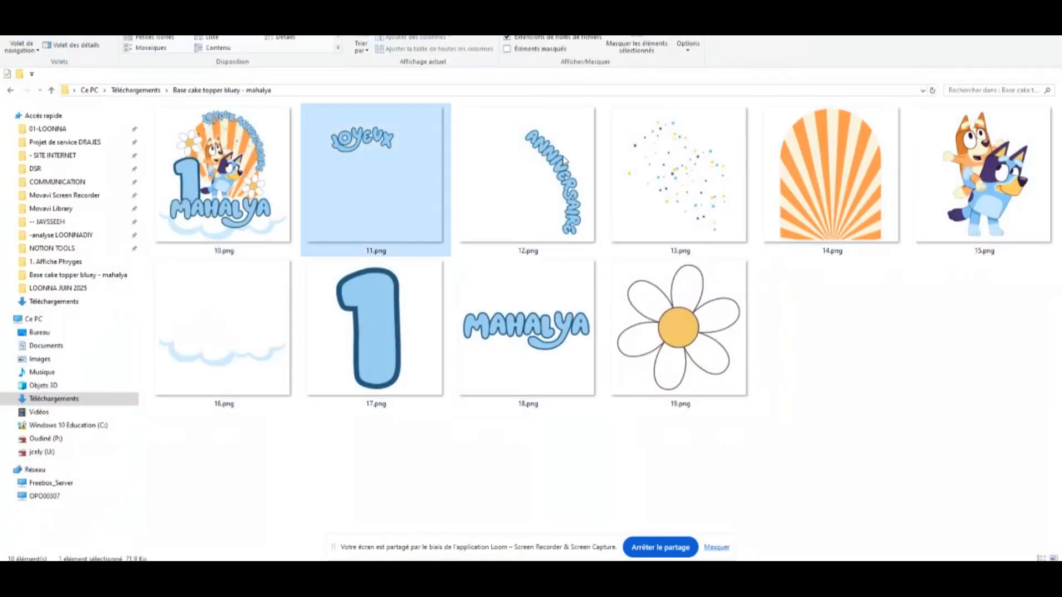
click(564, 161)
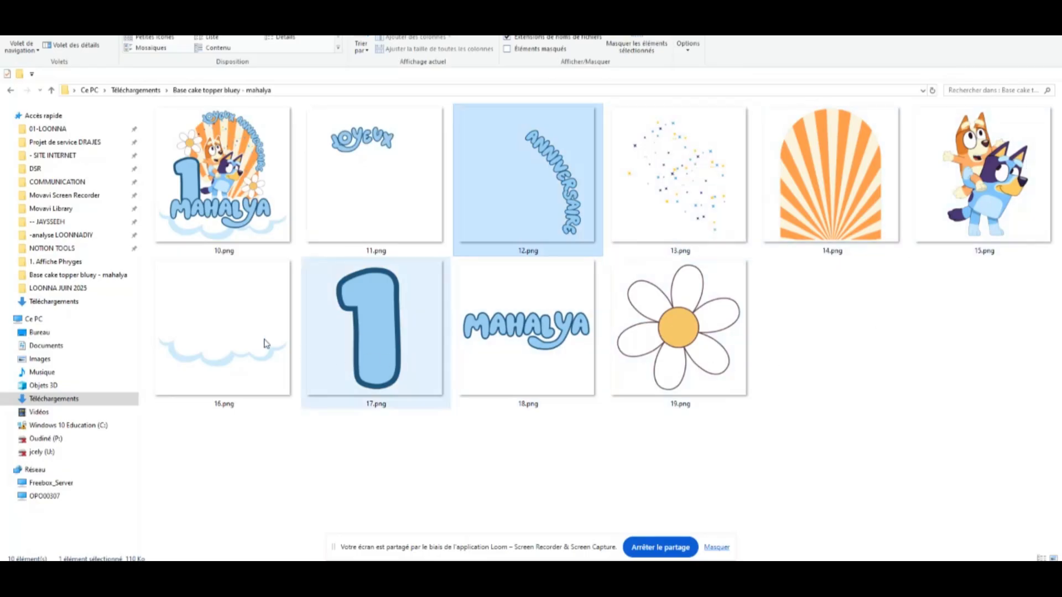
mouse_move(238, 300)
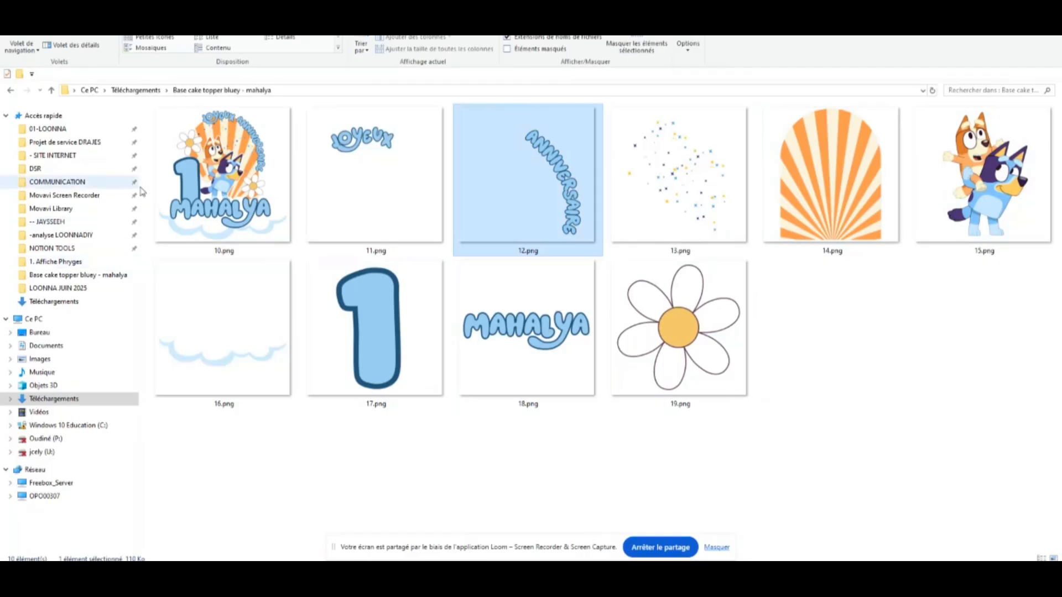
click(210, 193)
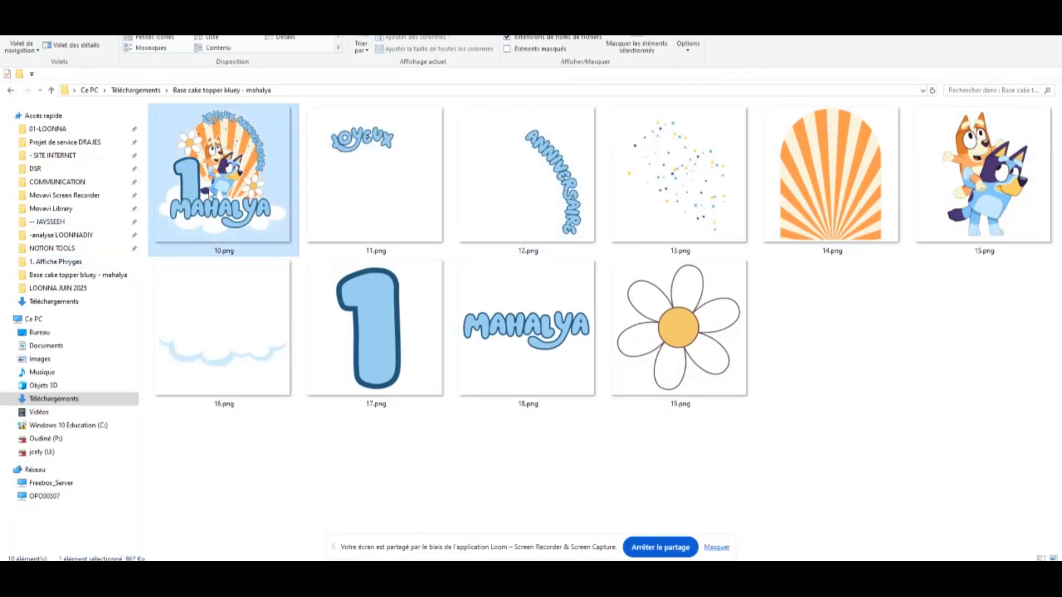
double_click(212, 183)
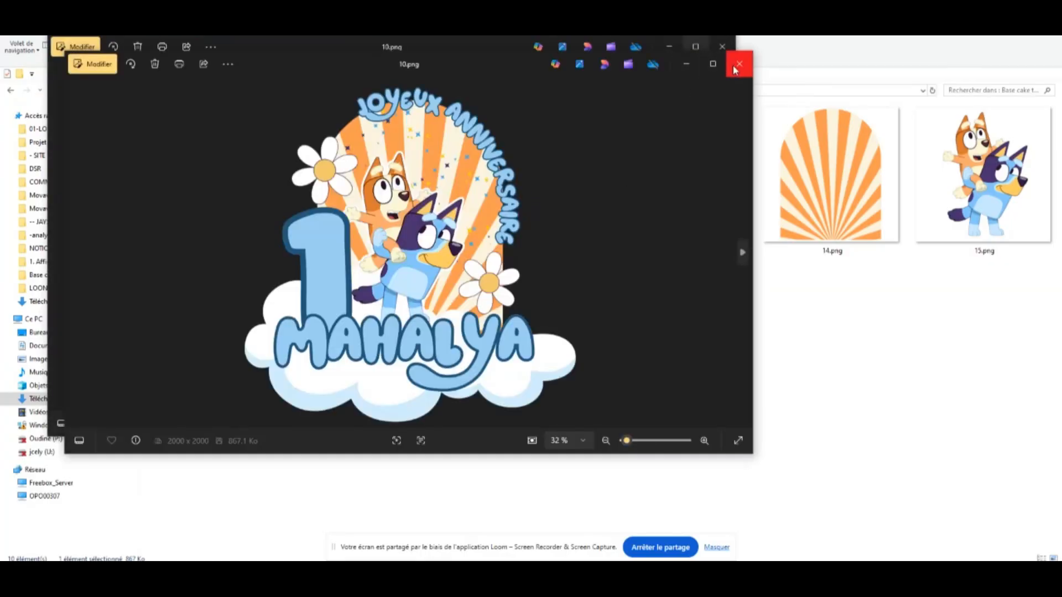
click(696, 46)
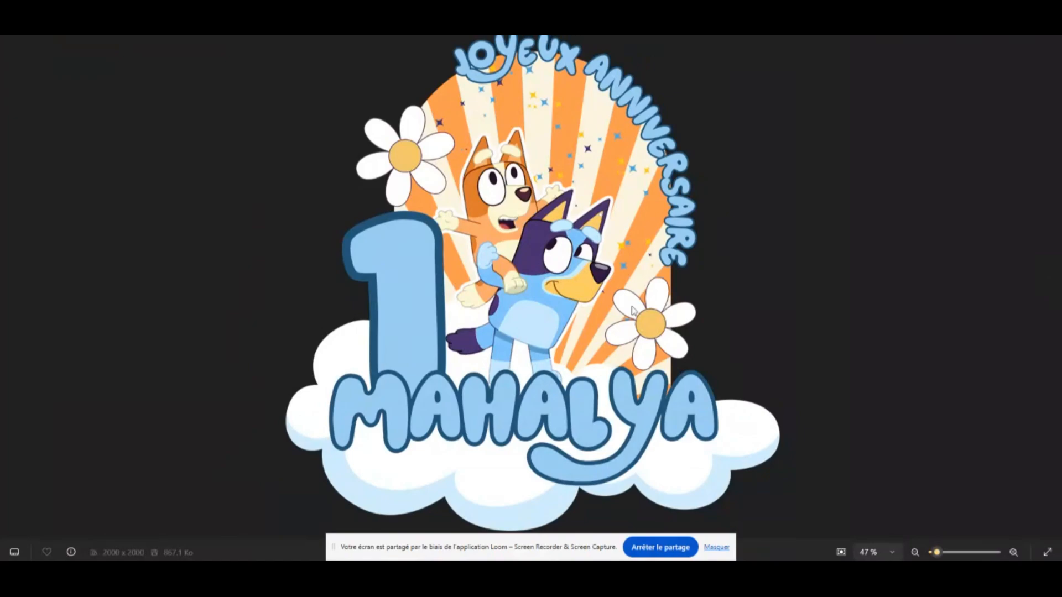